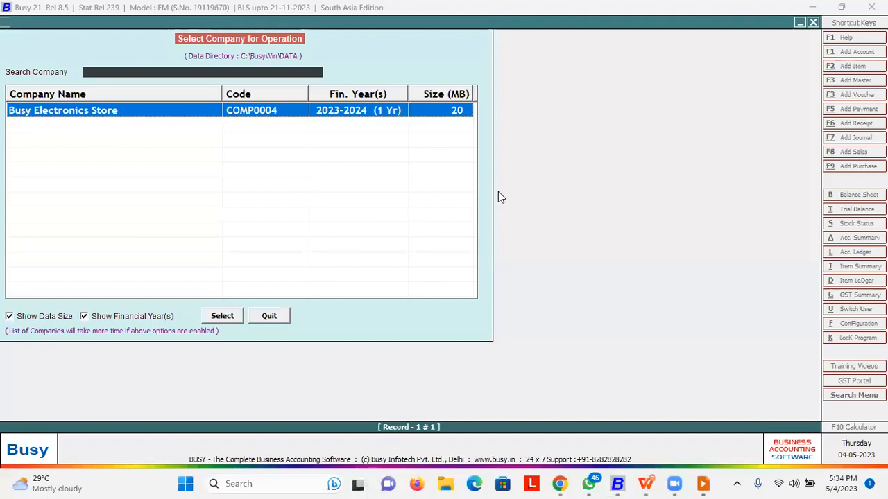
# - Open the Busy Electronics Store company and log in as user A
pyautogui.press('Return')
pyautogui.write('A')
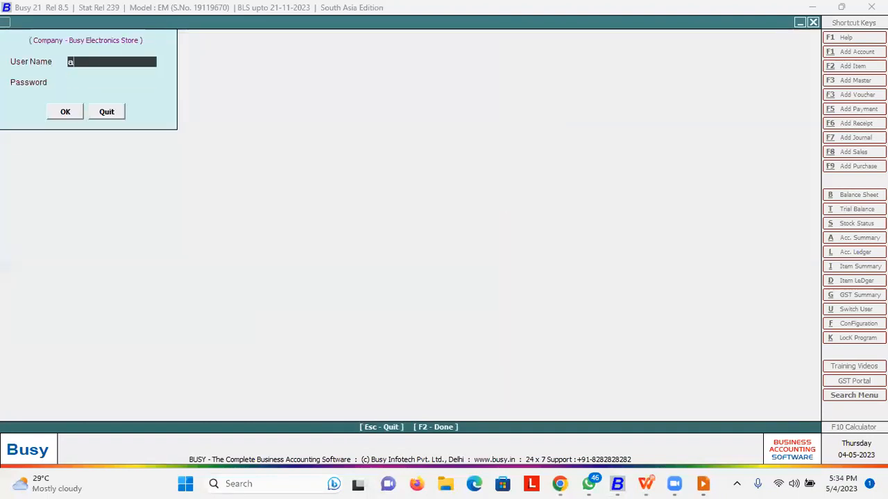
pyautogui.press('Return')
pyautogui.press('Return')
pyautogui.press('Return')
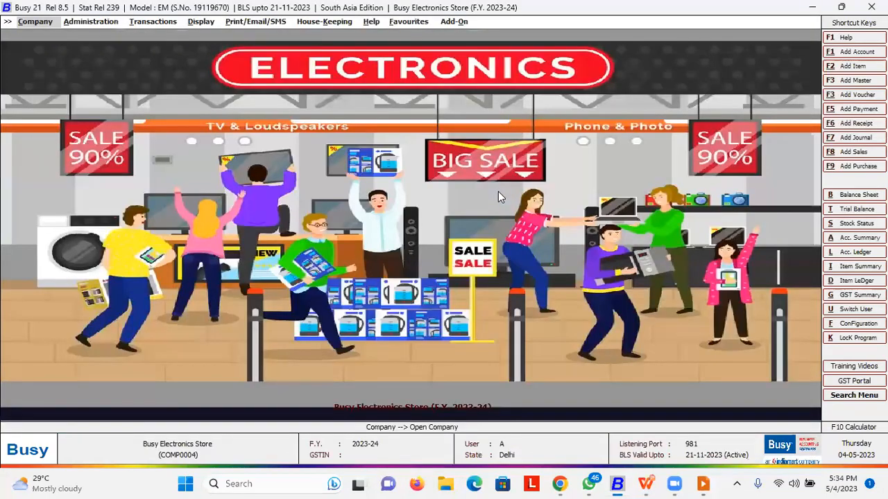
# - Expand Administration > Configuration, briefly viewing and closing Features / Options
pyautogui.press('Right')
pyautogui.press('Down')
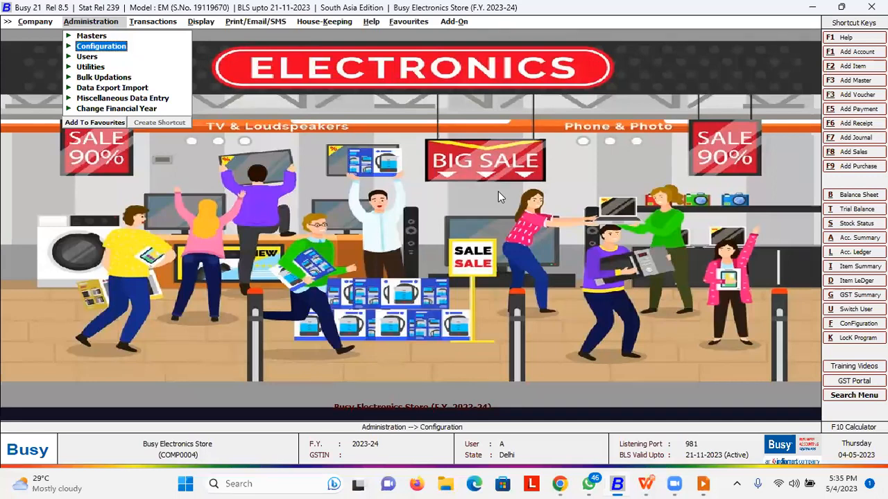
pyautogui.press('Return')
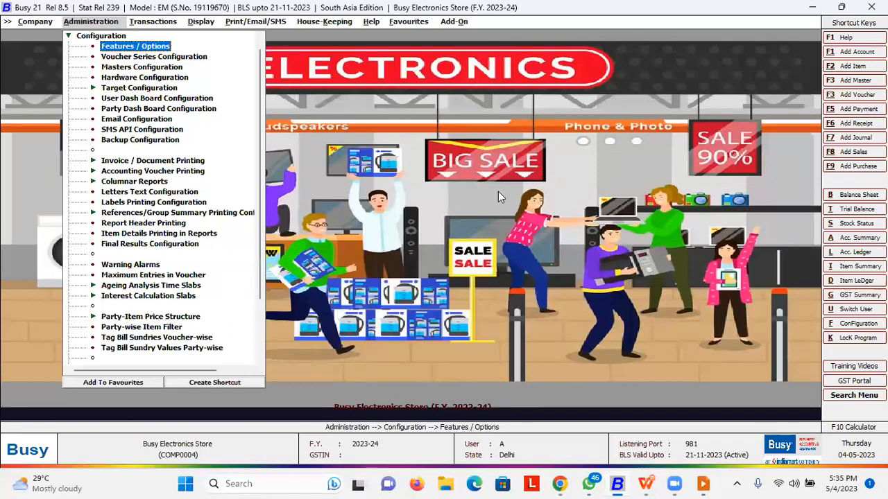
pyautogui.press('Return')
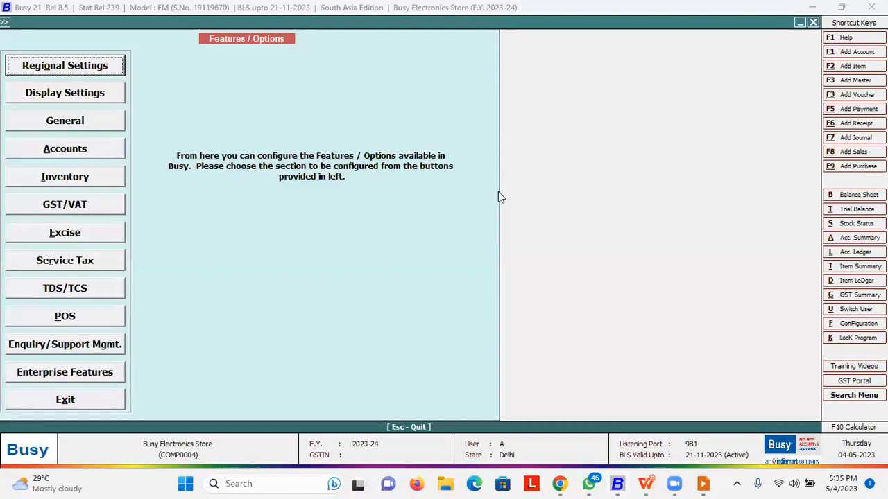
pyautogui.press('Escape')
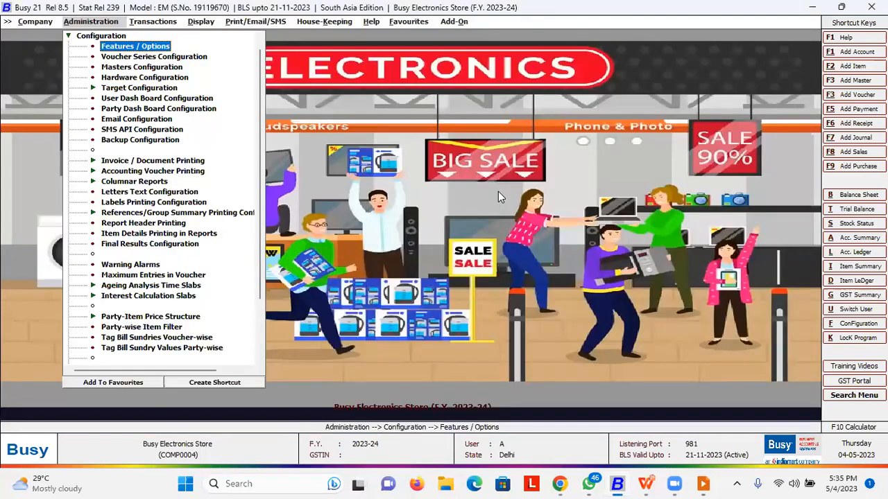
# - Open the Busy Electronics Store company details for editing
pyautogui.press('Return')
pyautogui.press('Escape')
pyautogui.press('Left')
pyautogui.press('Down')
pyautogui.press('Return')
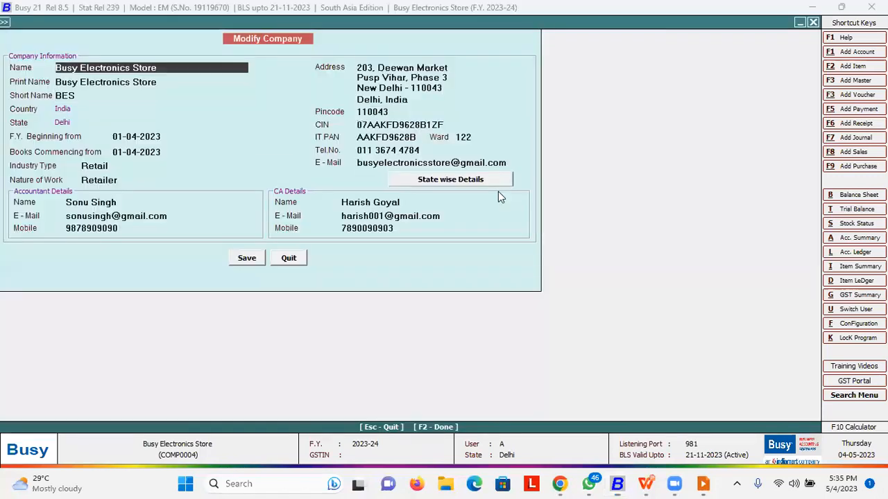
# - Step through the company fields, keeping Retail / Retailer industry type, and save the details
pyautogui.press('Return')
pyautogui.press('Up')
pyautogui.press('Return')
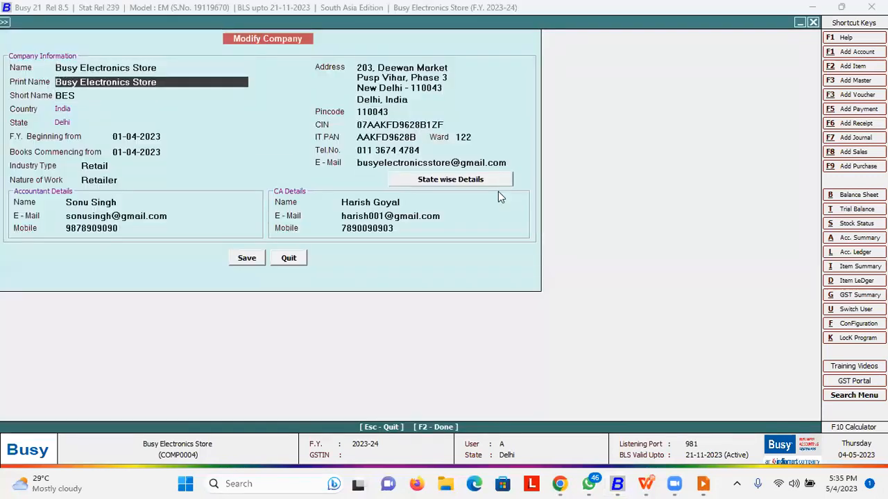
pyautogui.press('Return')
pyautogui.press('Return')
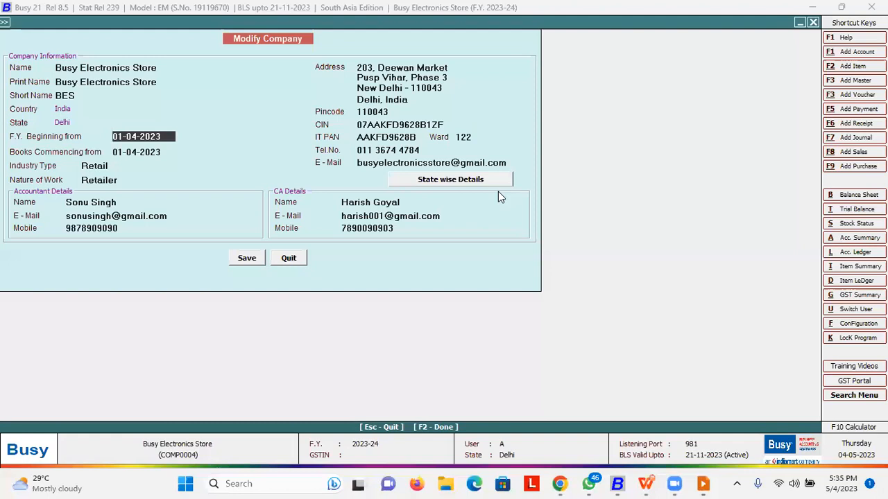
pyautogui.press('Return')
pyautogui.press('Return')
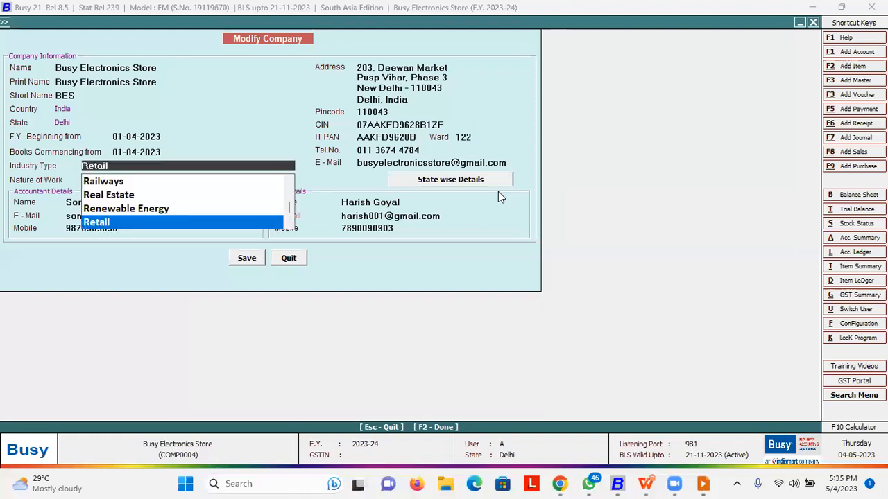
pyautogui.press('Return')
pyautogui.press('Return')
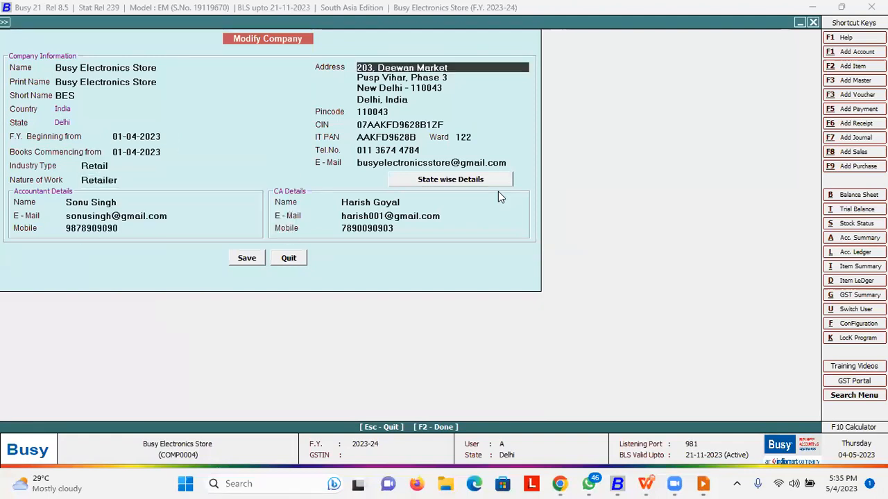
pyautogui.press('Return')
pyautogui.press('Return')
pyautogui.press('Return')
pyautogui.press('Return')
pyautogui.press('Return')
pyautogui.press('Return')
pyautogui.press('Return')
pyautogui.press('Return')
pyautogui.press('Return')
pyautogui.press('Return')
pyautogui.press('Return')
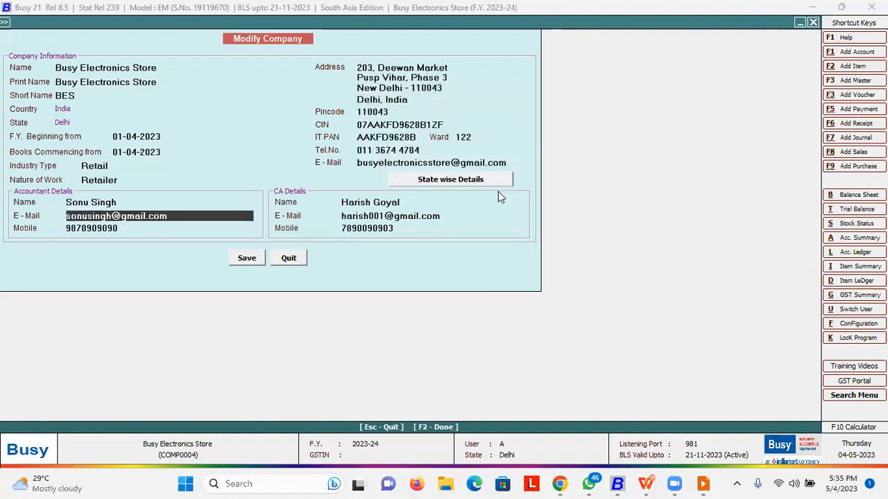
pyautogui.press('Return')
pyautogui.press('Return')
pyautogui.press('Return')
pyautogui.press('Return')
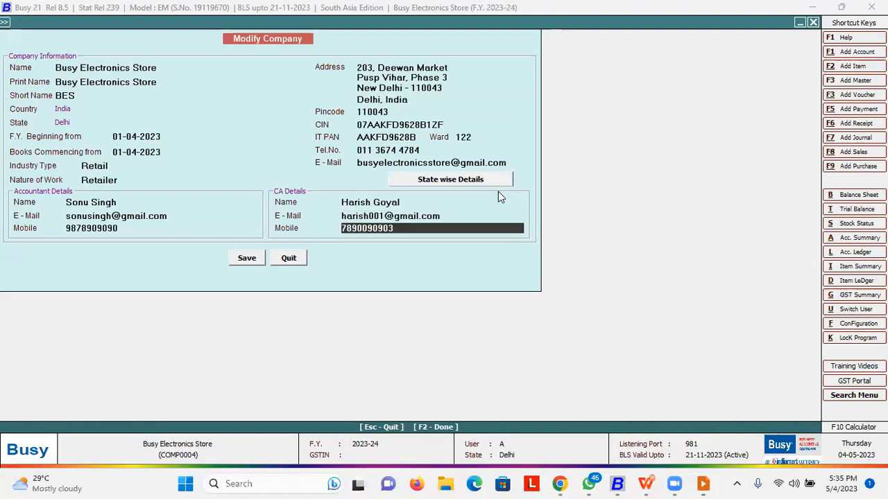
pyautogui.press('Return')
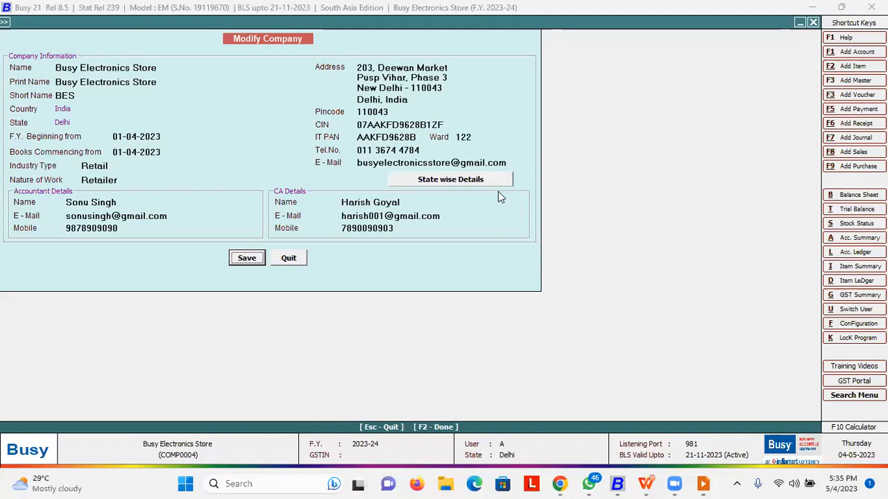
pyautogui.press('Return')
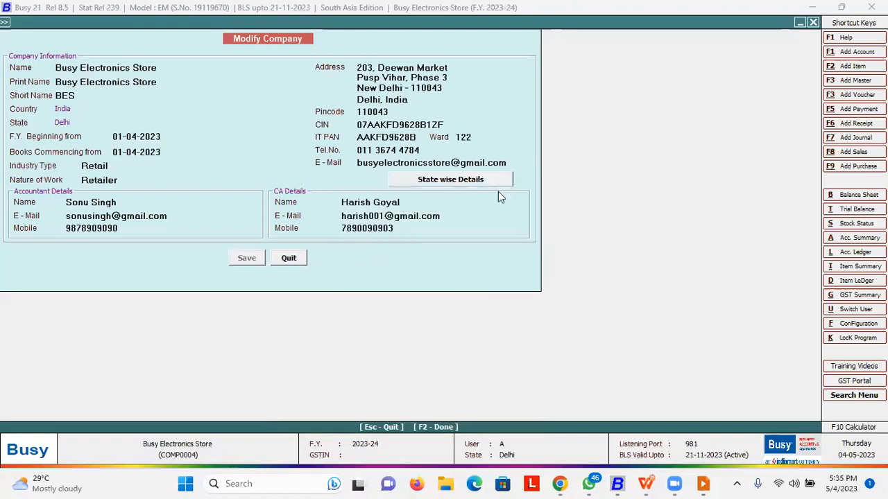
# - Return to the Administration > Configuration options list
pyautogui.press('Right')
pyautogui.press('Down')
pyautogui.press('Return')
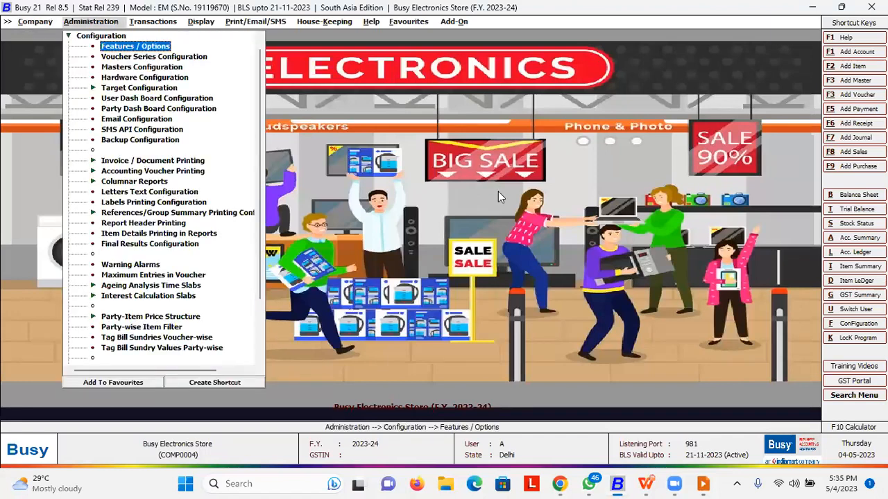
# - Open the Accounts feature settings under Features / Options and review them
pyautogui.press('Return')
pyautogui.press('Down')
pyautogui.press('Down')
pyautogui.press('Down')
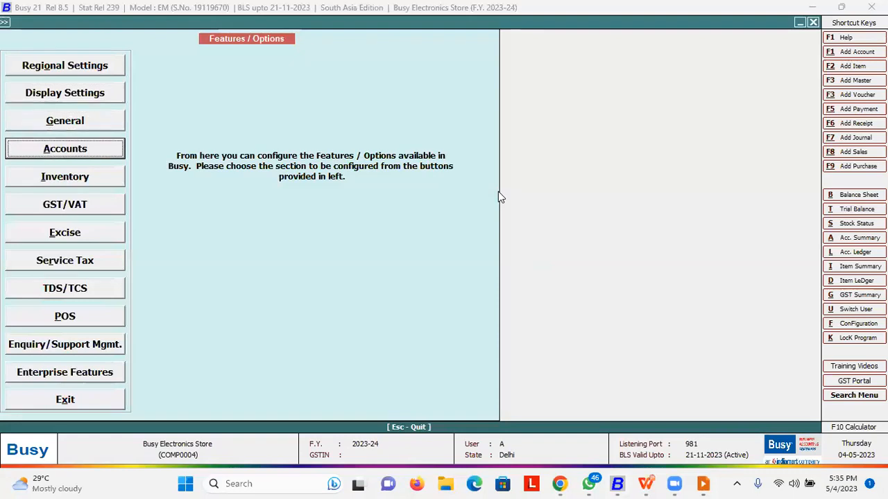
pyautogui.press('Return')
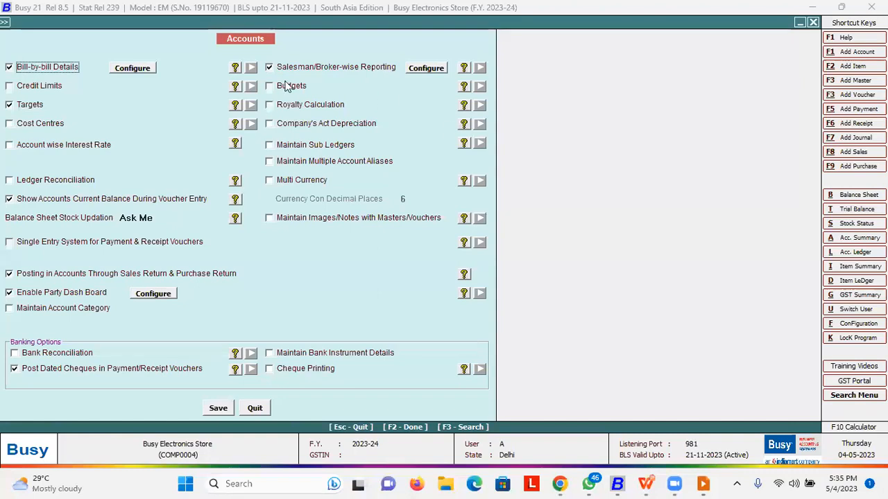
pyautogui.moveTo(19, 61); pyautogui.dragTo(42, 54)
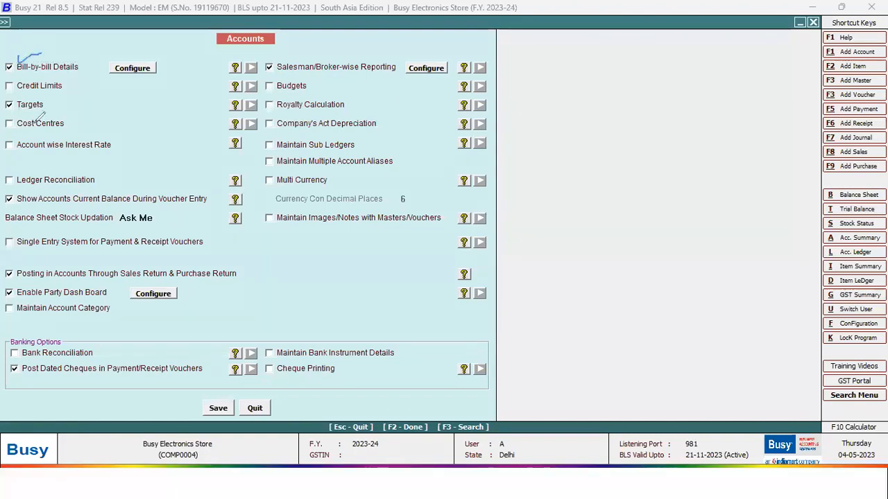
pyautogui.moveTo(46, 104); pyautogui.dragTo(62, 97)
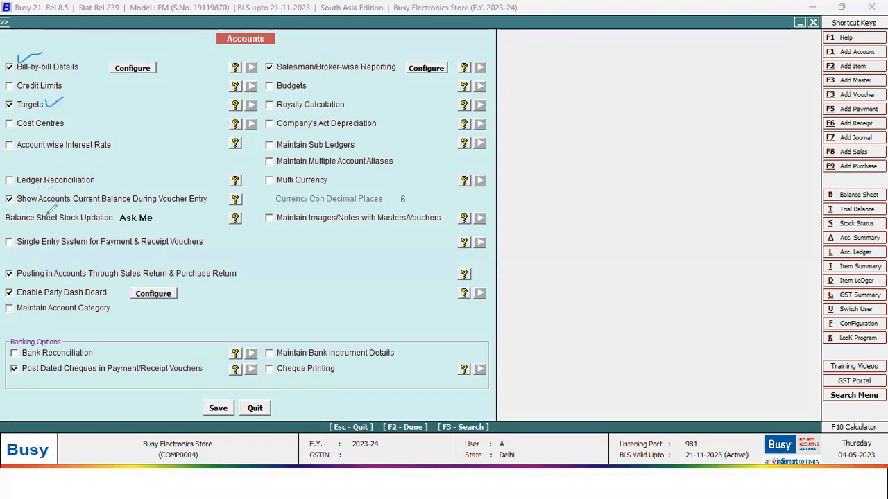
pyautogui.moveTo(75, 292); pyautogui.dragTo(104, 289)
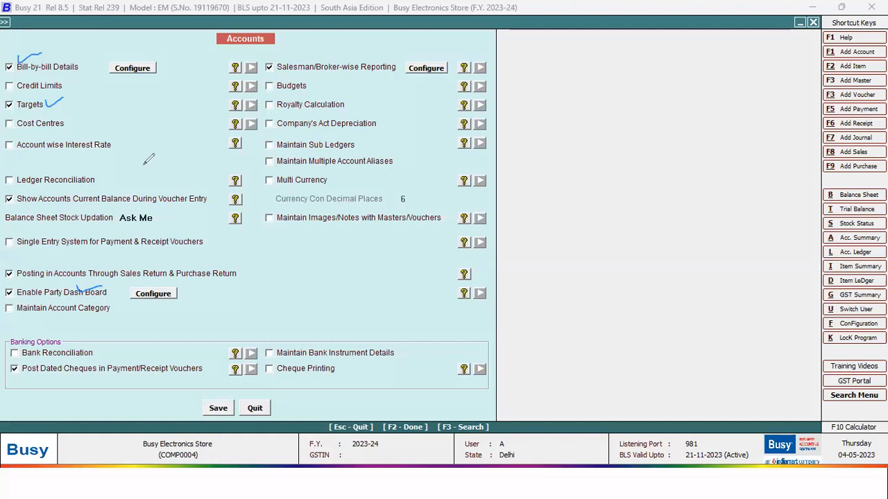
pyautogui.moveTo(299, 67); pyautogui.dragTo(376, 36)
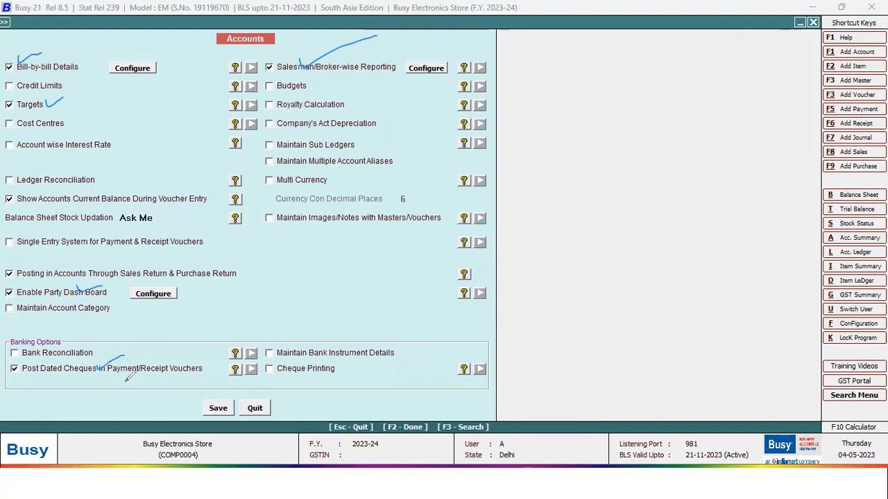
pyautogui.moveTo(97, 370); pyautogui.dragTo(125, 357)
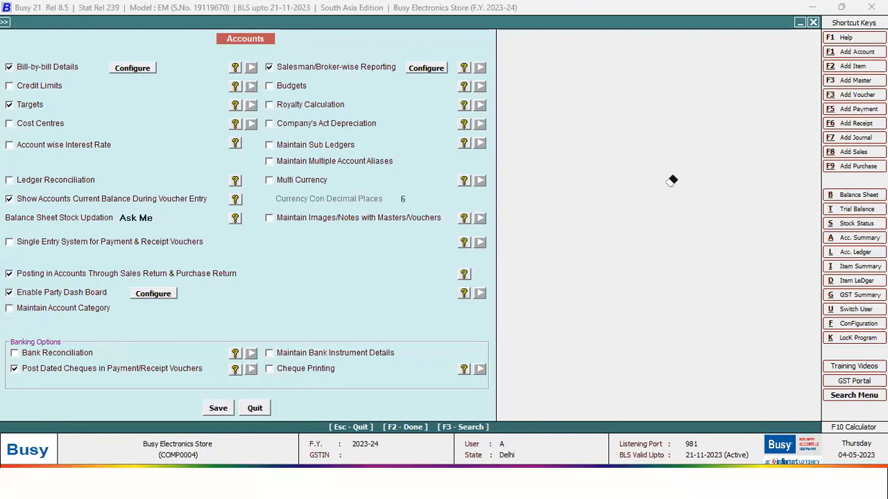
# - Review the Bill-by-bill Details reference options, then save the Accounts settings
pyautogui.click(139, 68)
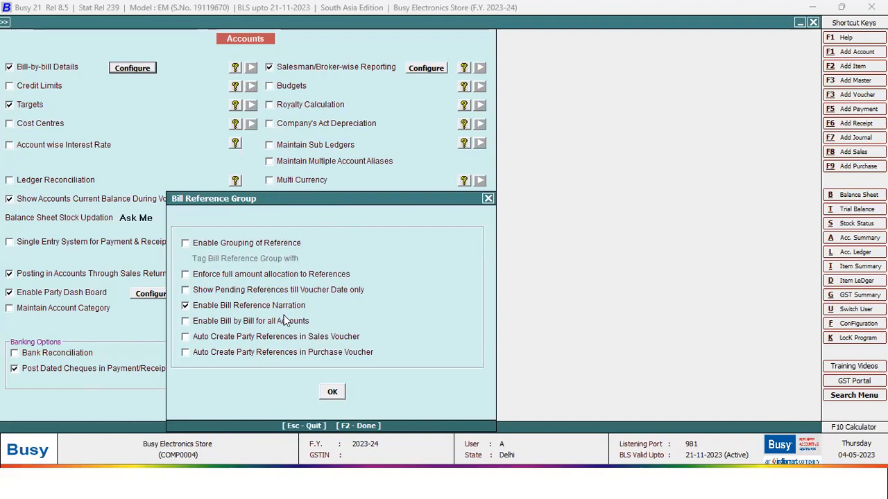
pyautogui.click(488, 199)
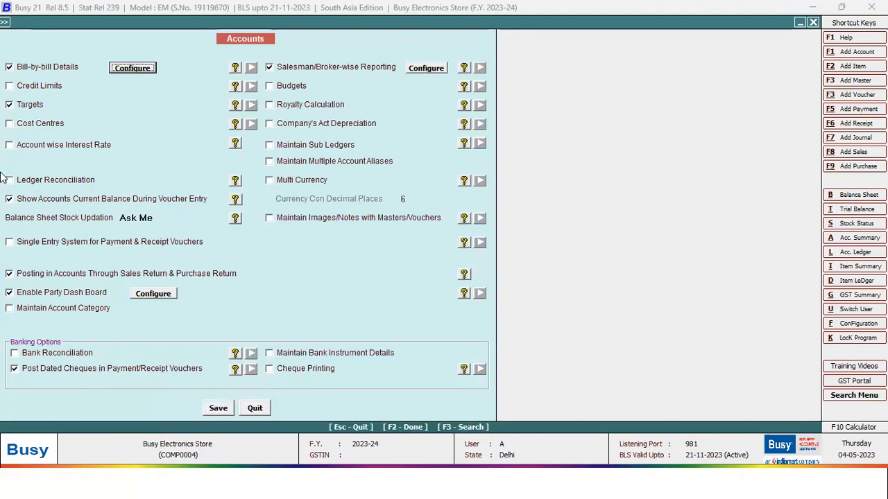
pyautogui.click(221, 410)
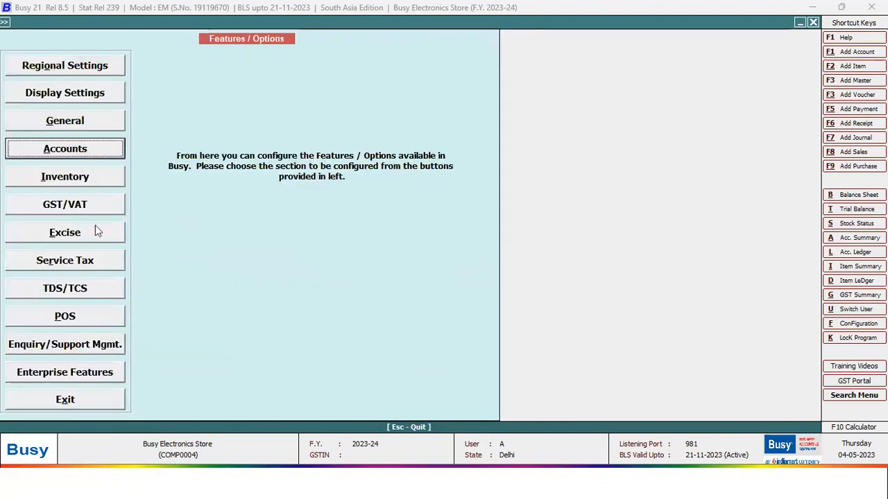
# - Open the Inventory feature settings, keeping item categories on with caption Brand
pyautogui.press('Down')
pyautogui.press('Return')
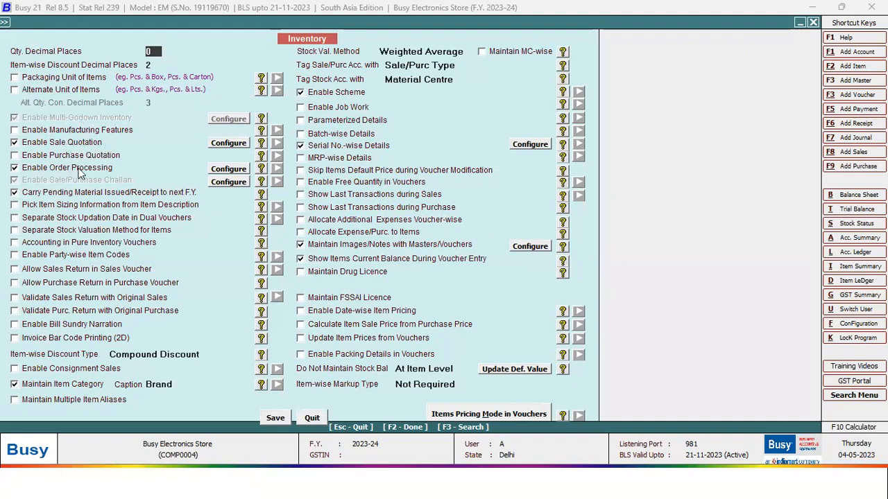
pyautogui.click(180, 385)
pyautogui.click(80, 386)
pyautogui.click(85, 386)
pyautogui.doubleClick(189, 384)
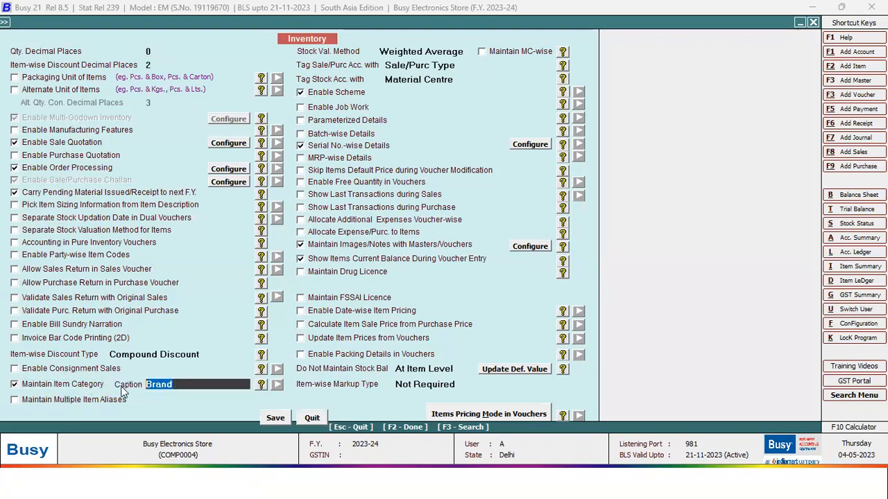
pyautogui.click(188, 384)
# - Review the images/notes and Serial No.-wise Details options, then close Inventory settings
pyautogui.click(545, 249)
pyautogui.press('Escape')
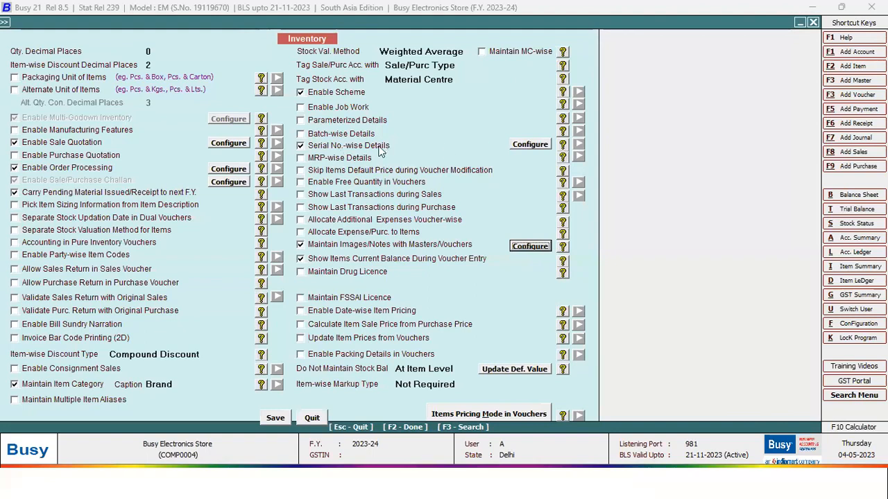
pyautogui.click(545, 150)
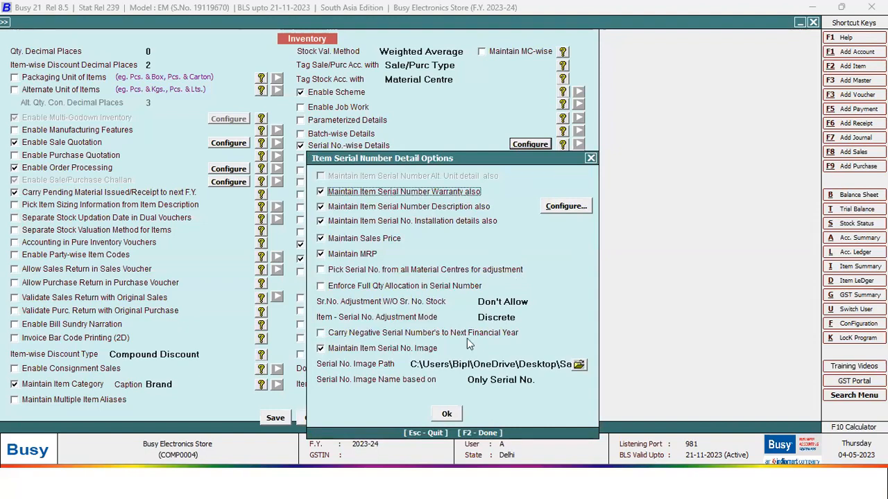
pyautogui.click(590, 159)
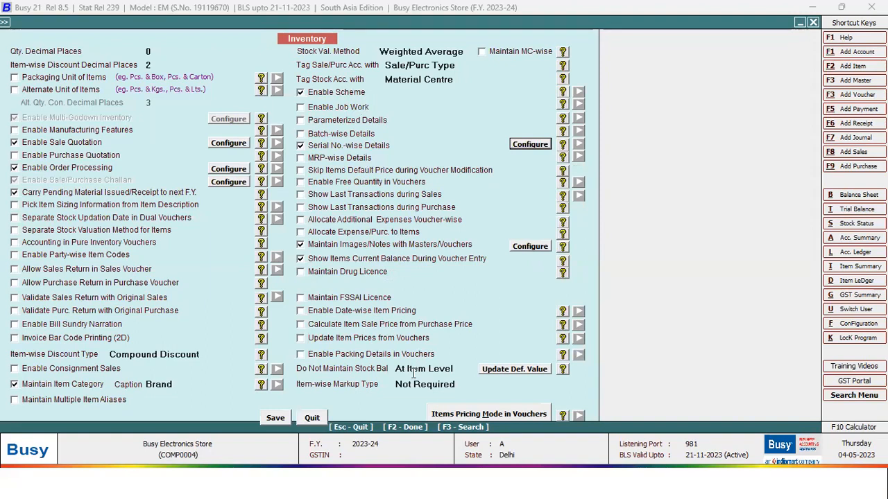
pyautogui.press('Escape')
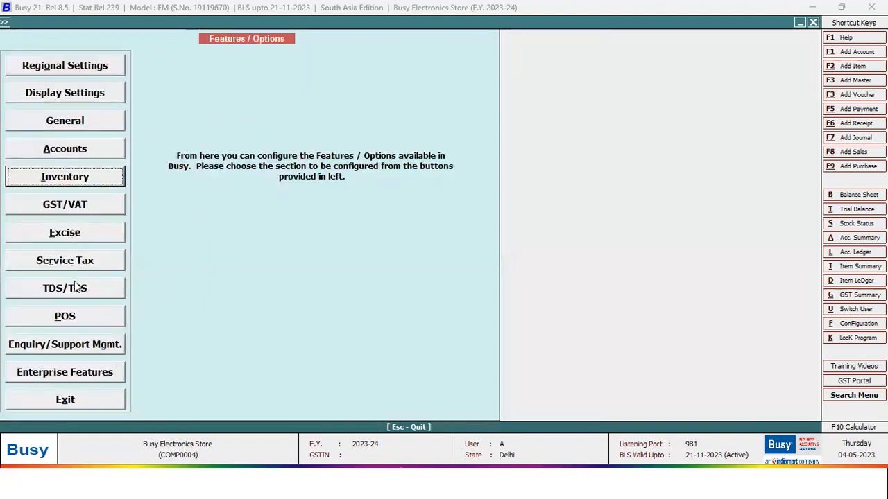
# - Review GST/VAT settings, then open the voucher configuration for Sales series Main
pyautogui.click(65, 204)
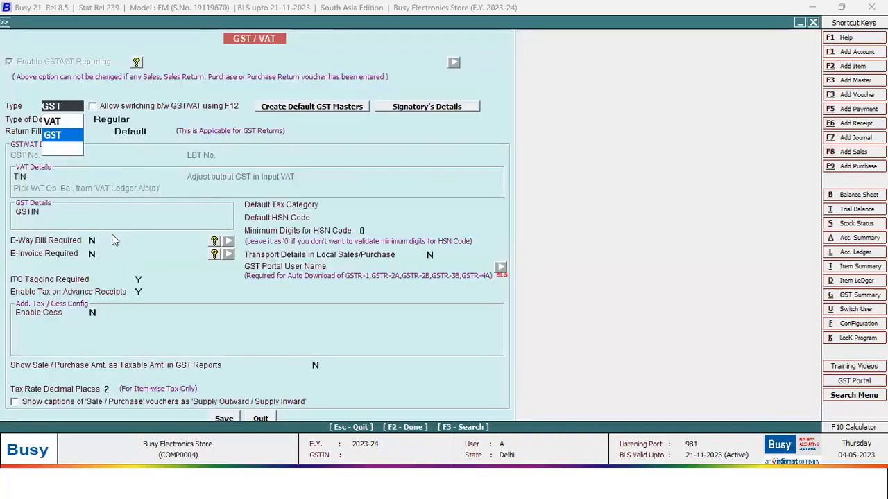
pyautogui.press('Escape')
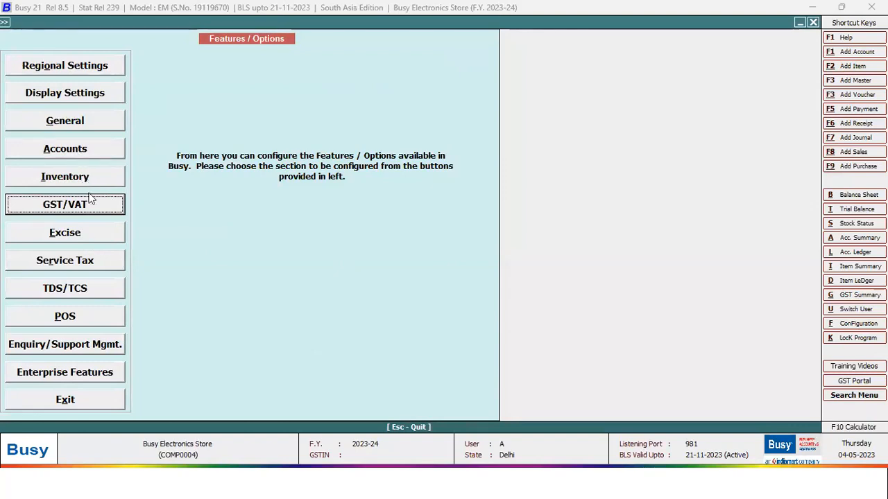
pyautogui.press('Escape')
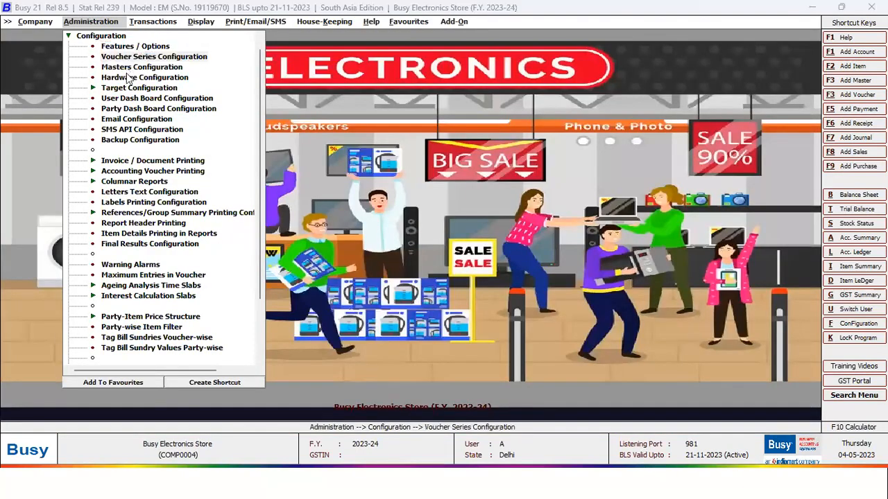
pyautogui.press('Return')
pyautogui.click(22, 119)
pyautogui.click(64, 130)
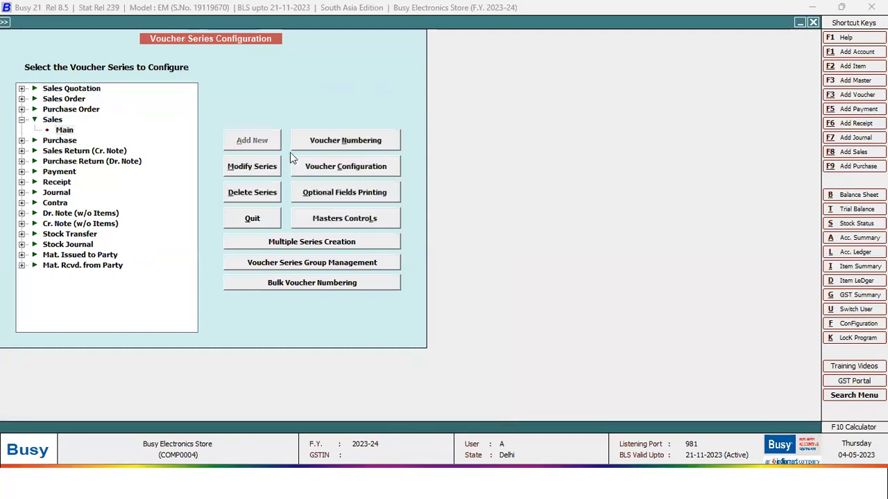
pyautogui.click(346, 167)
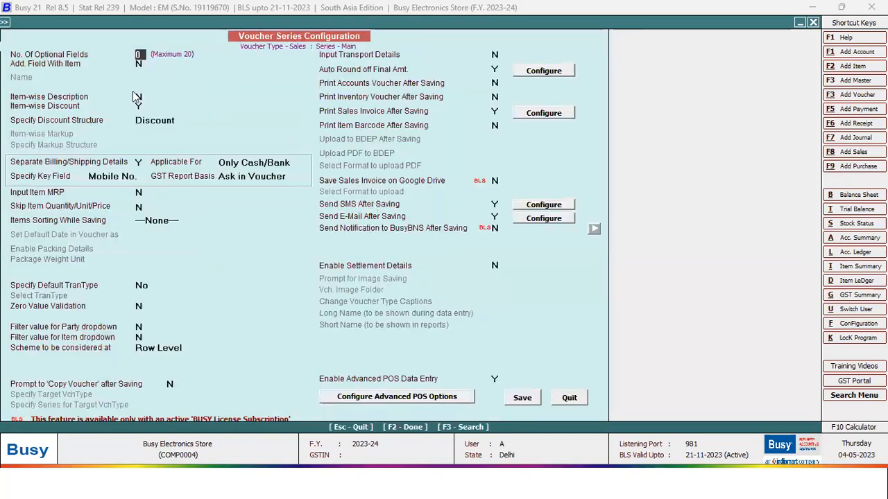
# - Review Main series options: item-wise discount, billing/shipping, Advanced POS entry, e-mail, SMS, print, auto round off
pyautogui.click(139, 105)
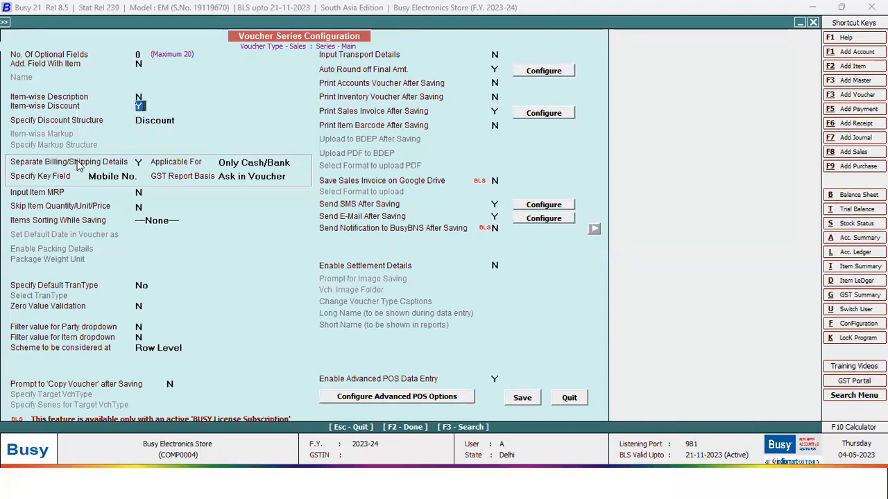
pyautogui.click(140, 163)
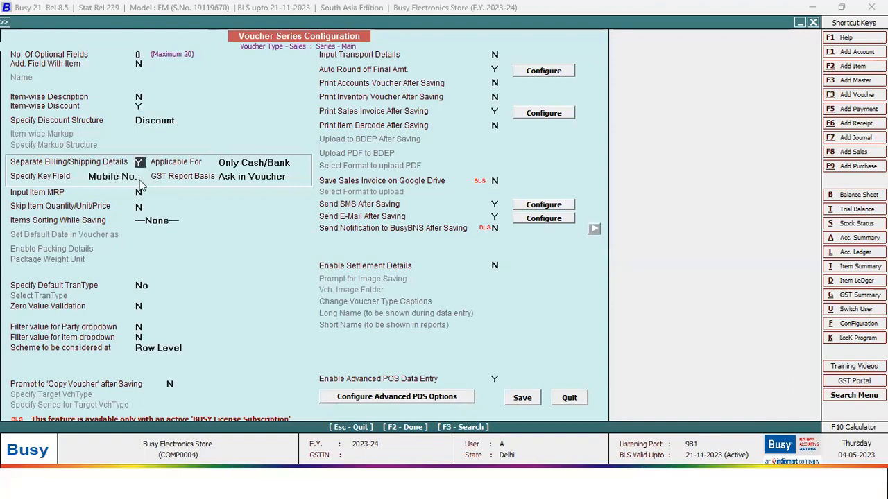
pyautogui.click(495, 379)
pyautogui.click(496, 217)
pyautogui.click(495, 203)
pyautogui.click(494, 112)
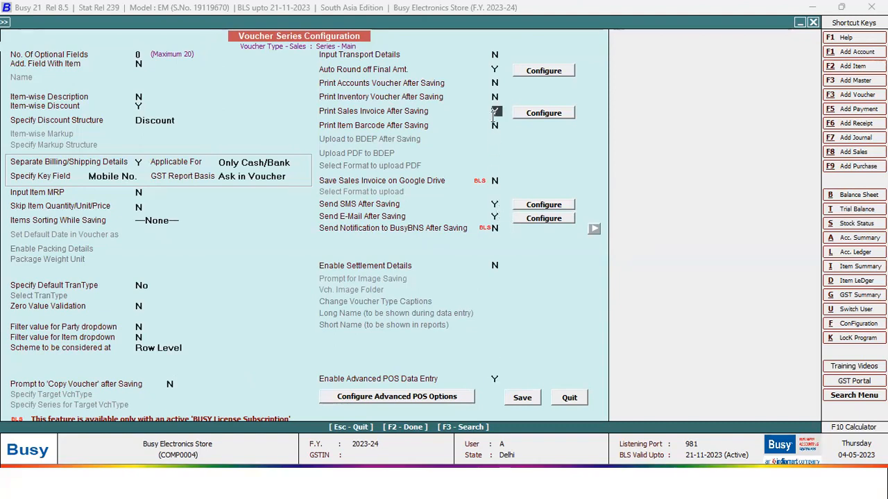
pyautogui.click(495, 70)
# - Review the Date field type and default date choices in the Advanced POS options
pyautogui.click(397, 396)
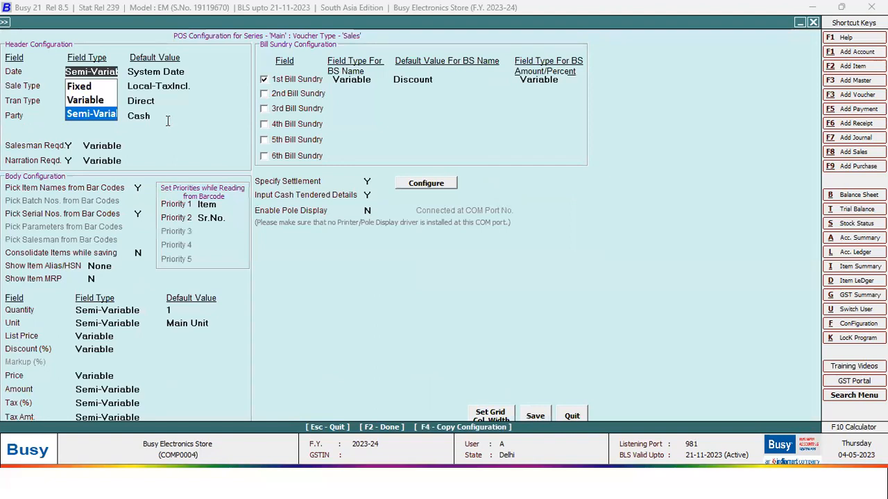
pyautogui.click(188, 72)
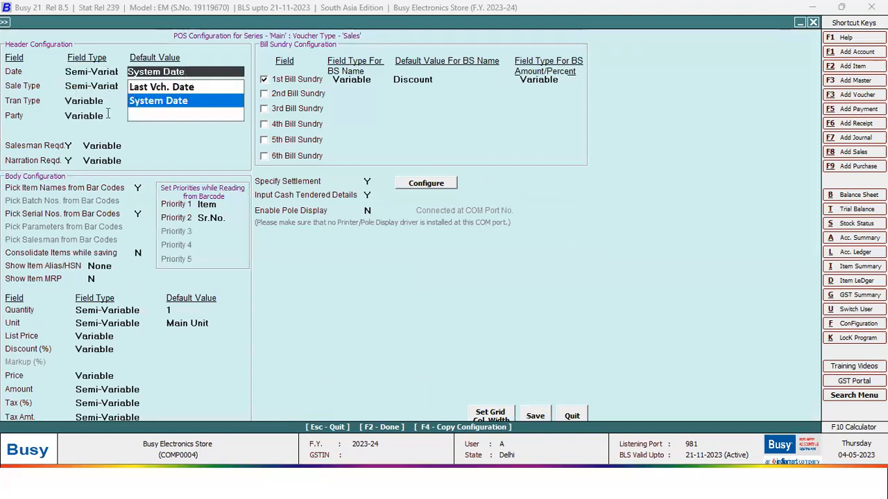
pyautogui.click(100, 71)
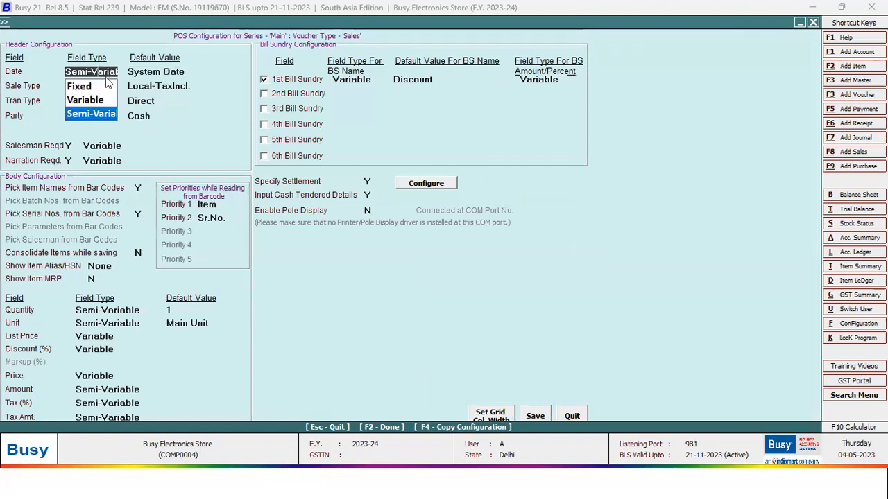
pyautogui.click(167, 72)
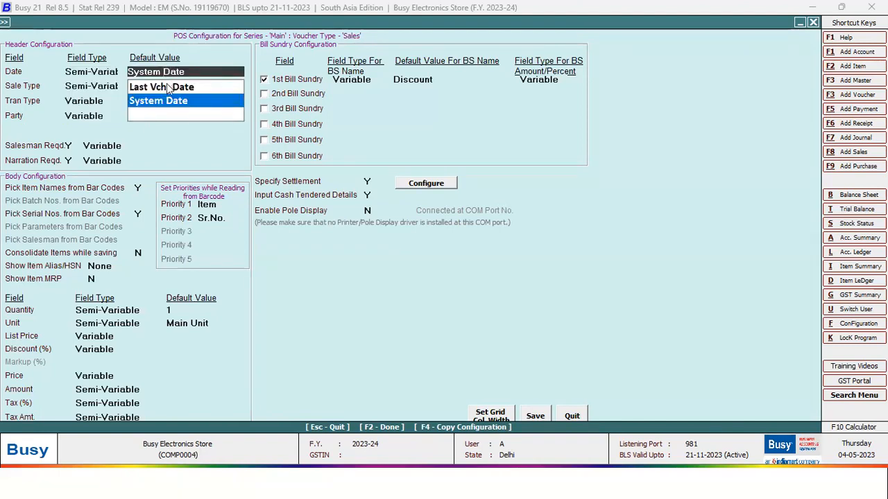
pyautogui.click(105, 70)
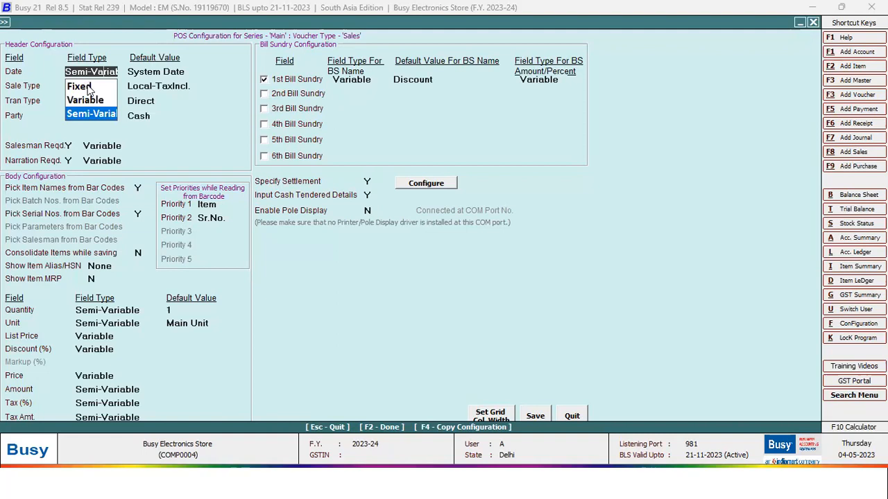
# - Keep Date Semi-Variable, review settlement, cash tendered and bar-code options, then close the configuration
pyautogui.click(369, 182)
pyautogui.click(368, 195)
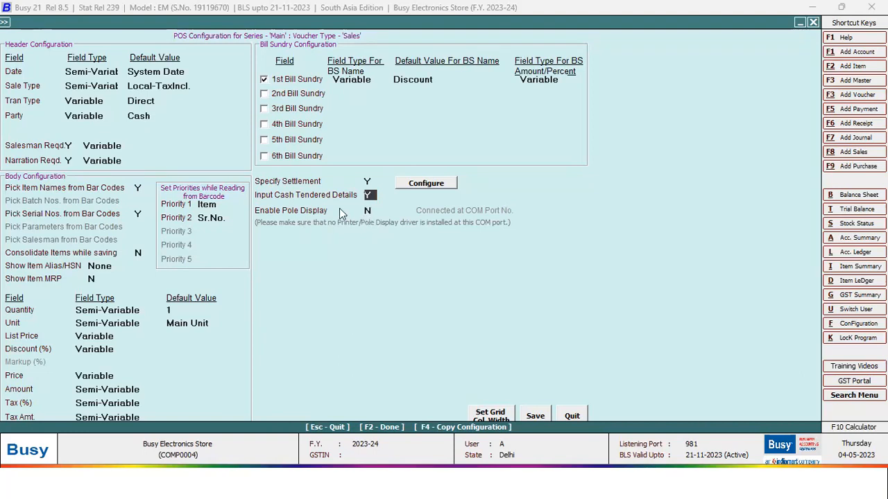
pyautogui.click(138, 188)
pyautogui.click(141, 213)
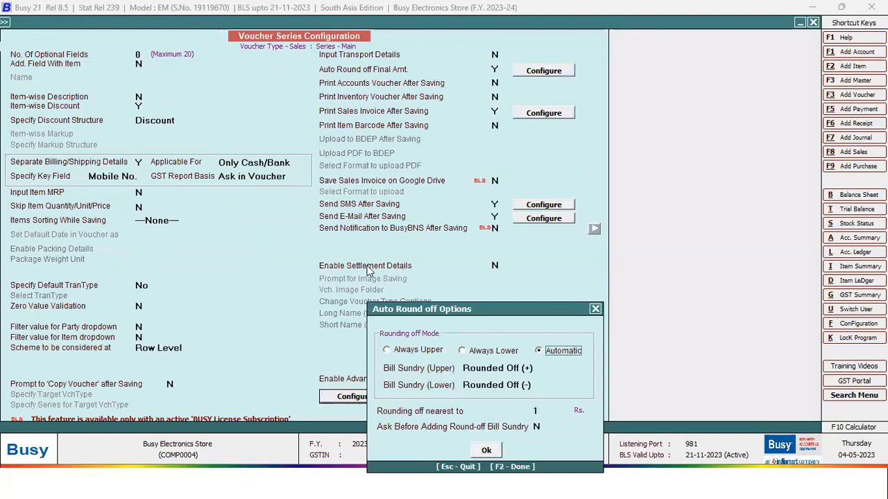
pyautogui.press('Escape')
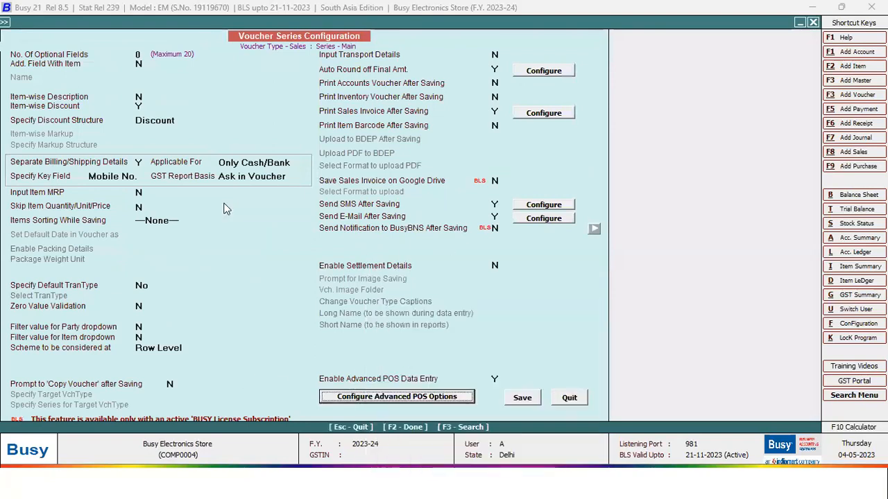
pyautogui.press('Escape')
# - Bring up the List of Items report from Administration > Masters > Item
pyautogui.click(103, 36)
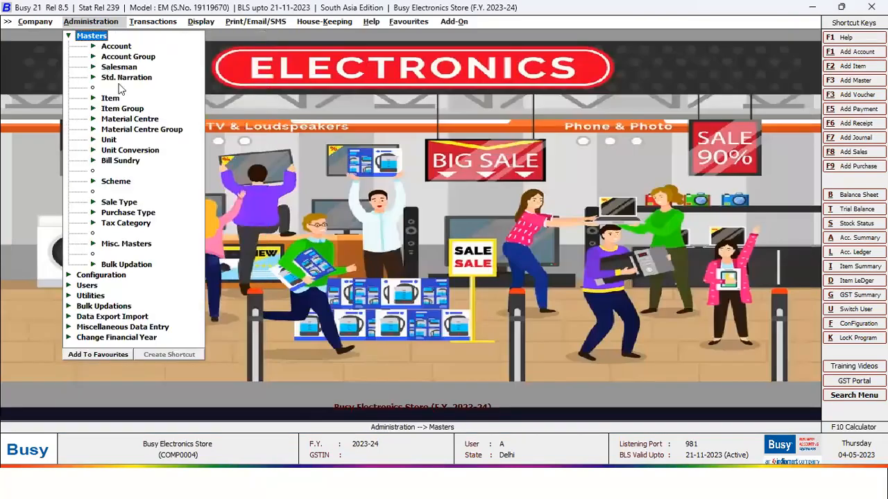
pyautogui.click(110, 97)
pyautogui.click(132, 129)
pyautogui.press('Return')
pyautogui.press('Return')
pyautogui.press('Return')
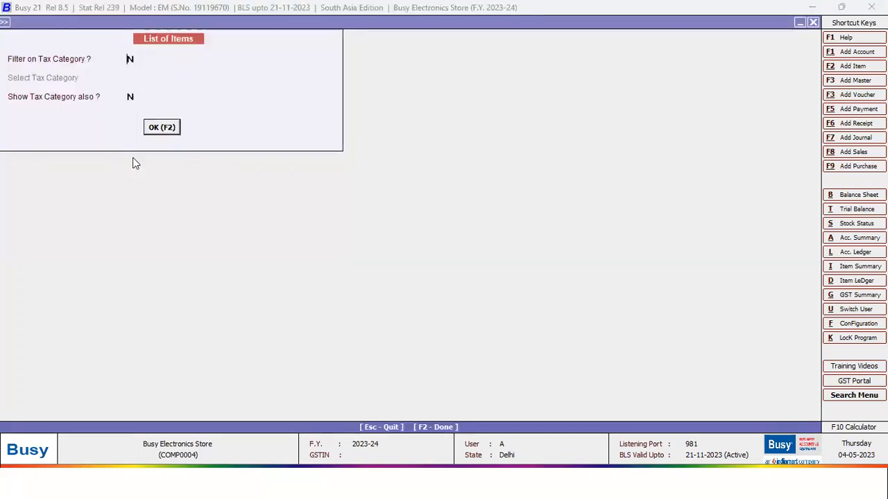
pyautogui.press('F2')
# - Open Godrej Double Door Refrigerator for modification, keeping Refrigerator as its group
pyautogui.press('Down')
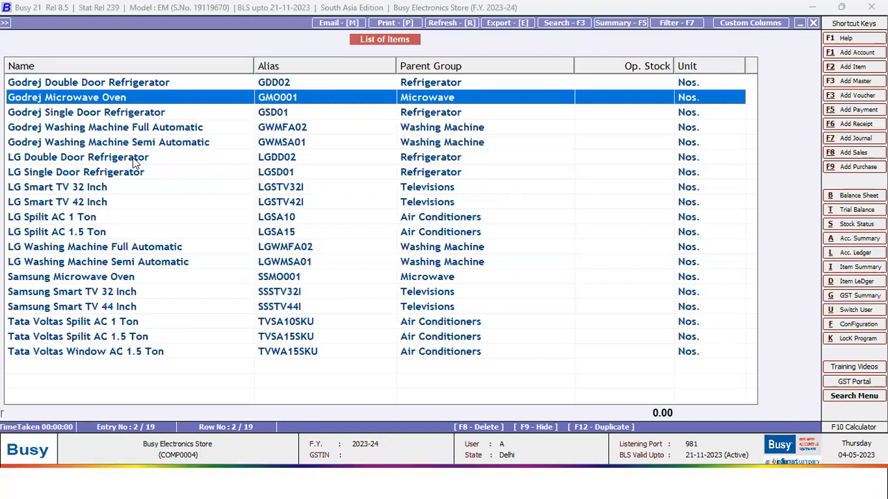
pyautogui.press('Up')
pyautogui.press('Return')
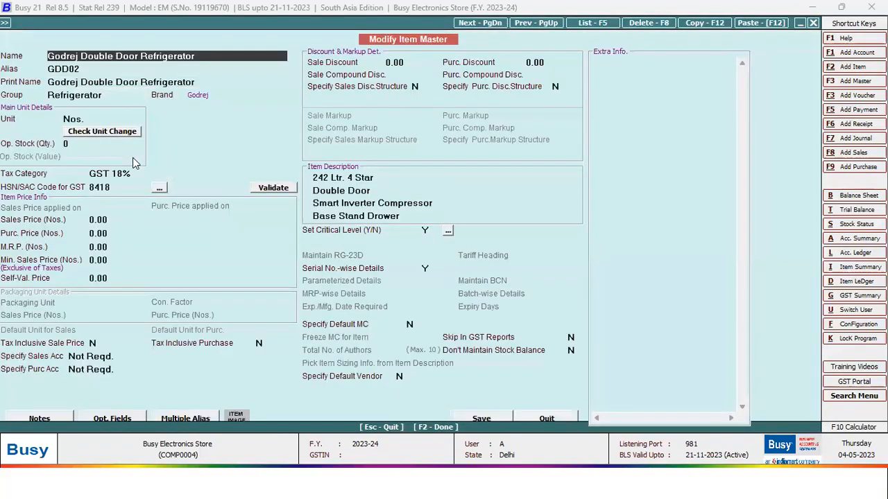
pyautogui.press('Return')
pyautogui.press('Return')
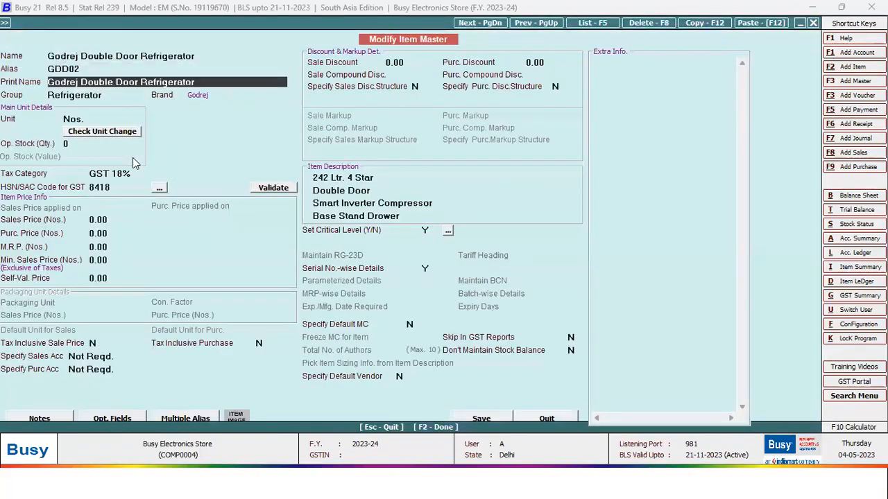
pyautogui.press('Return')
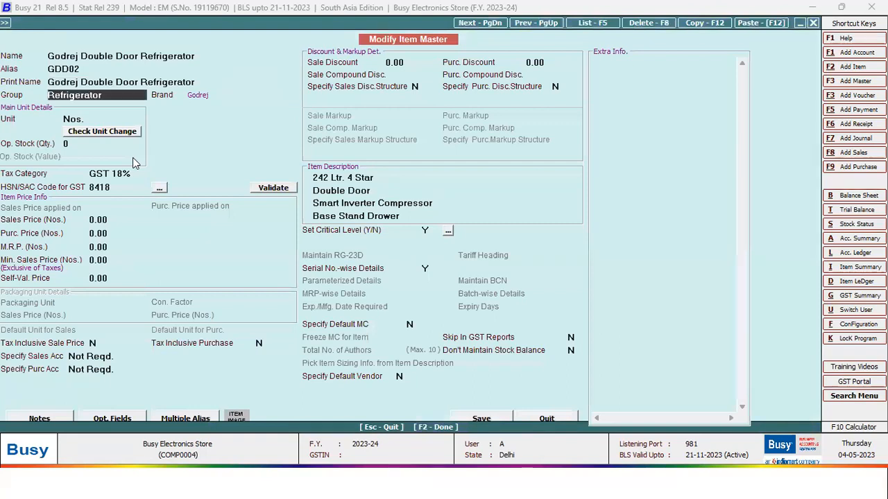
pyautogui.write('r')
pyautogui.press('BackSpace')
pyautogui.press('Down')
pyautogui.press('Down')
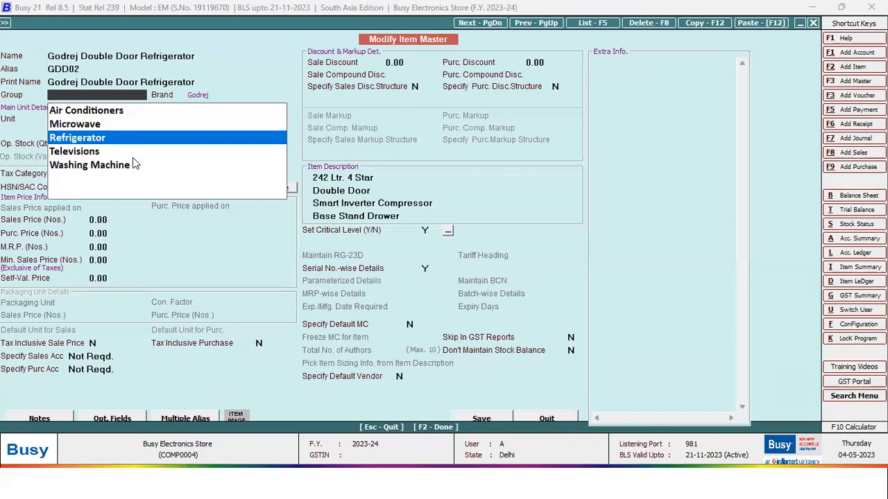
pyautogui.press('Up')
pyautogui.press('Up')
pyautogui.press('Down')
pyautogui.press('Down')
pyautogui.press('Return')
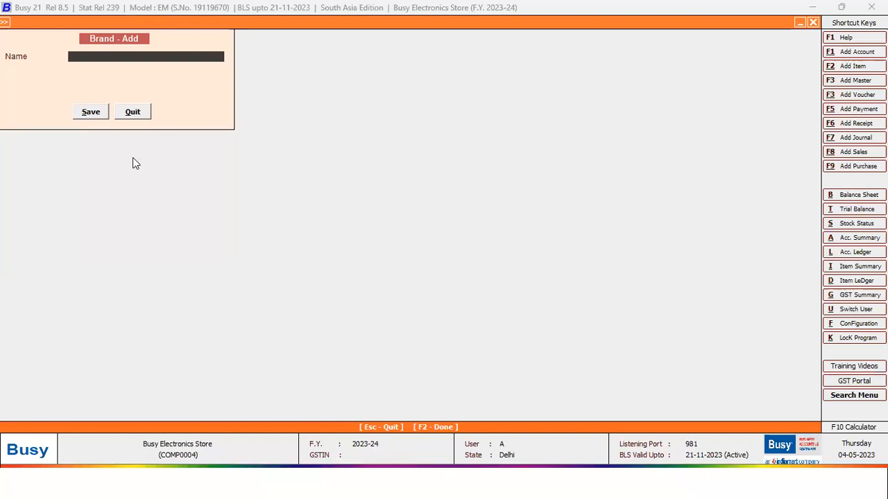
# - Add a Whirlpool brand entry and set Godrej as the item's brand
pyautogui.write('Whirl')
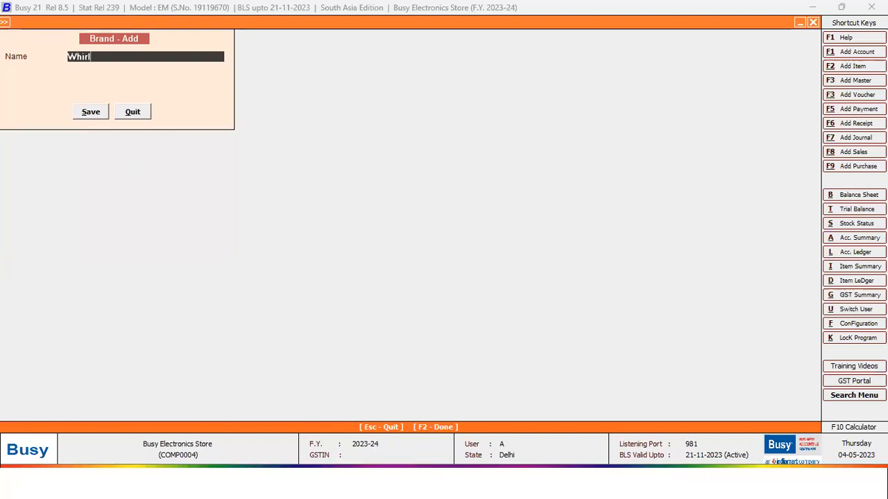
pyautogui.write('pool')
pyautogui.press('F2')
pyautogui.press('Up')
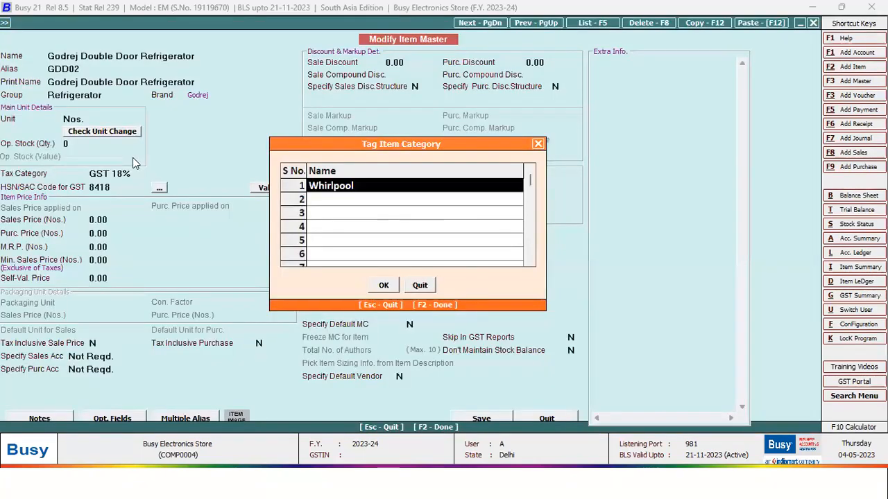
pyautogui.write('go')
pyautogui.press('Return')
pyautogui.press('F2')
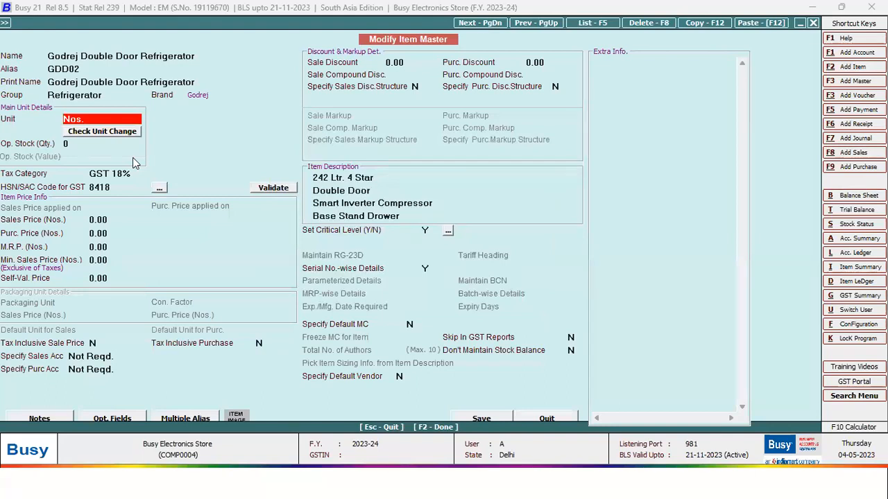
# - Return to the Group field and open the Refrigerator group master
pyautogui.press('Return')
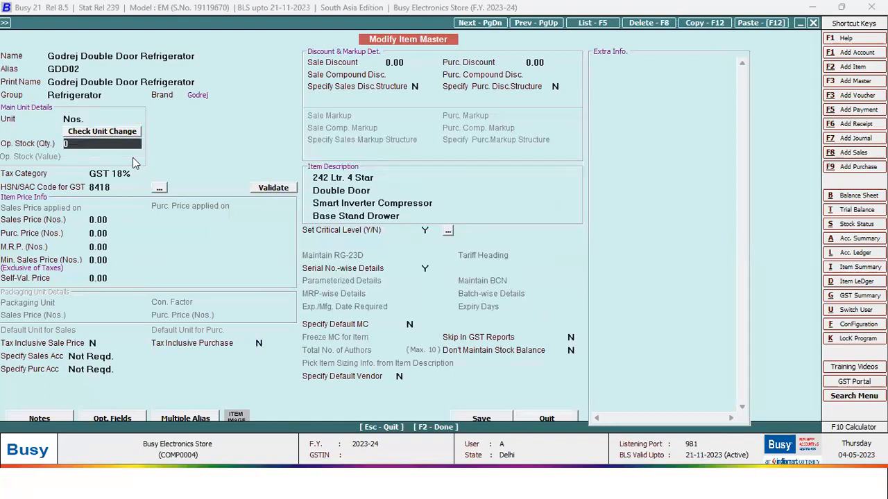
pyautogui.press('Return')
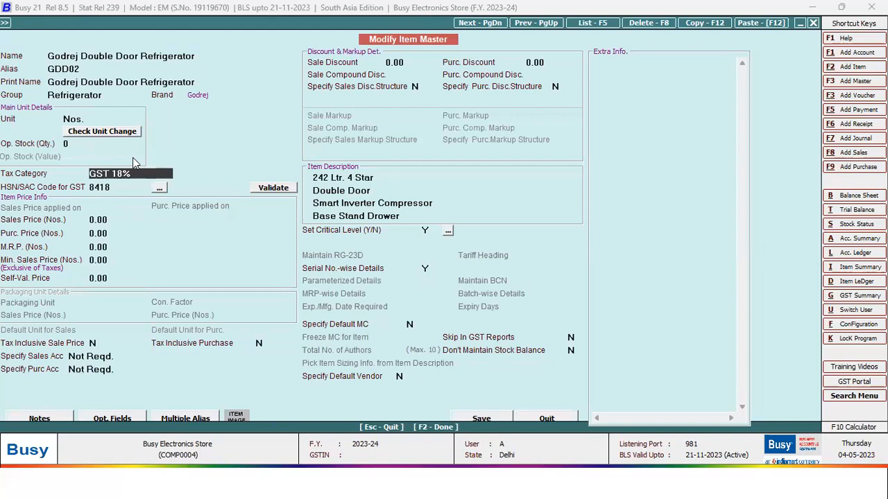
pyautogui.press('Up')
pyautogui.press('Up')
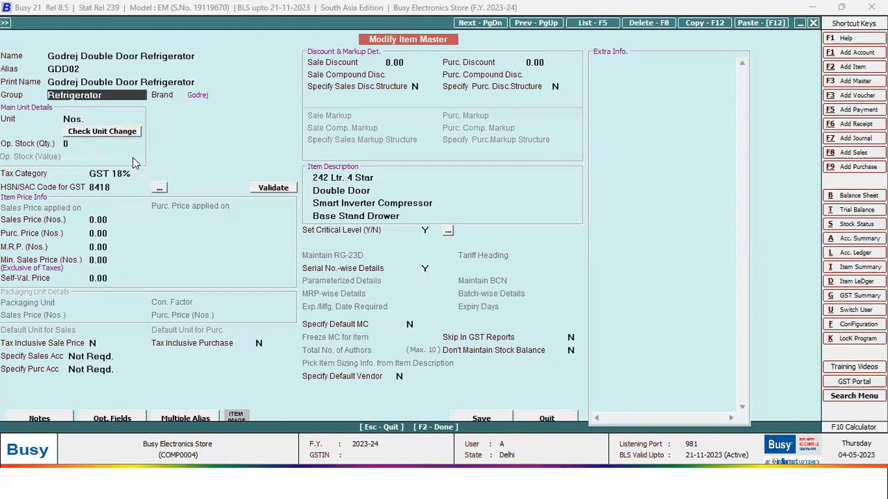
pyautogui.hotkey('alt', 'm')
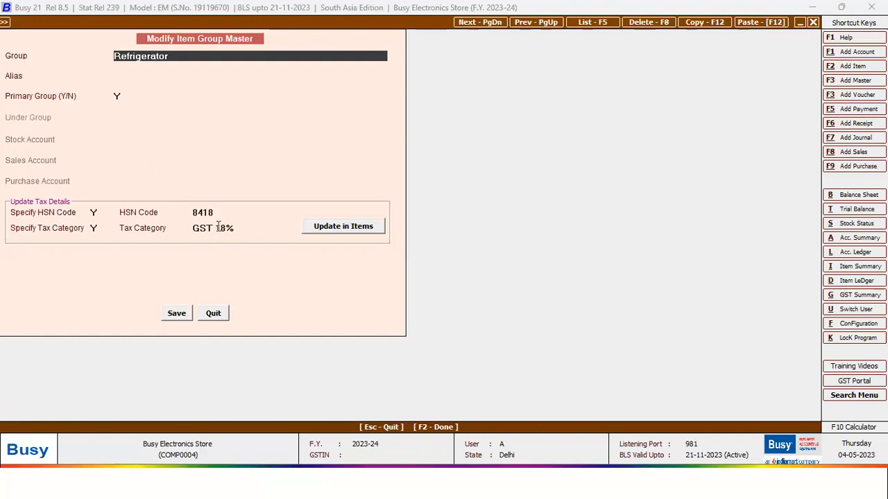
# - Keep GST 18% as the Refrigerator group's tax category and return to the item
pyautogui.click(238, 231)
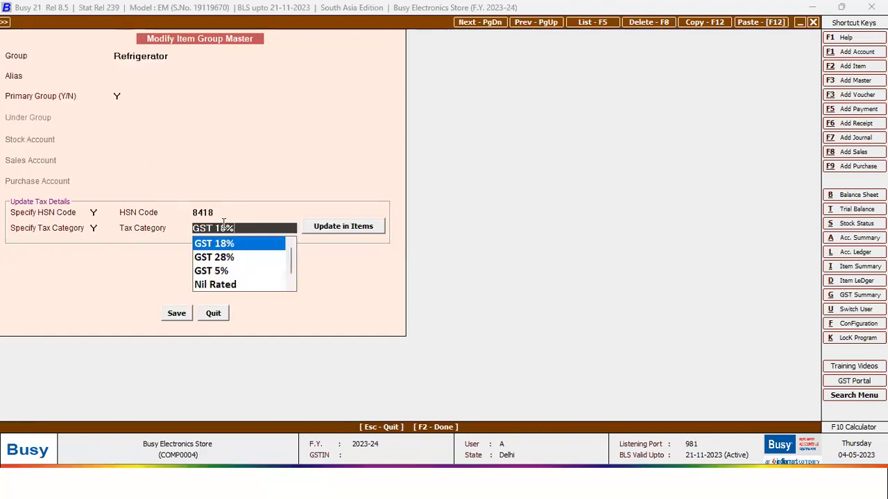
pyautogui.click(222, 213)
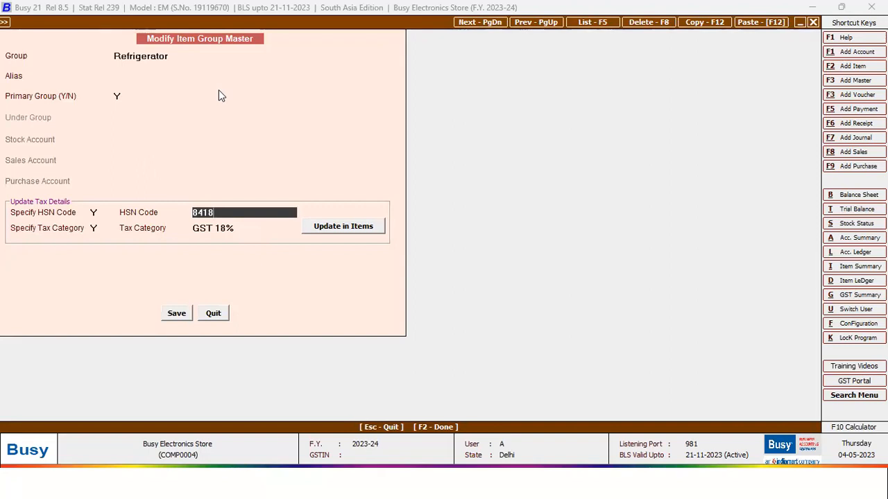
pyautogui.press('F2')
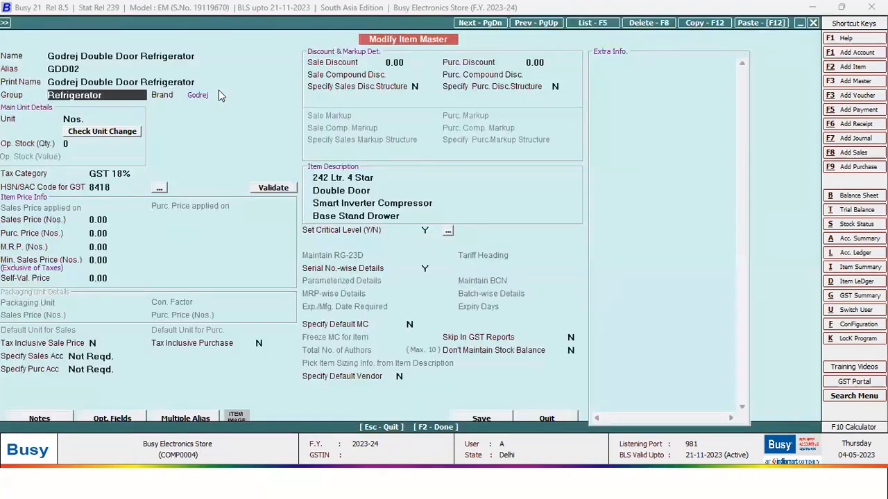
pyautogui.press('Return')
pyautogui.press('Return')
pyautogui.press('Return')
pyautogui.press('Return')
pyautogui.press('Return')
pyautogui.press('Return')
pyautogui.press('Return')
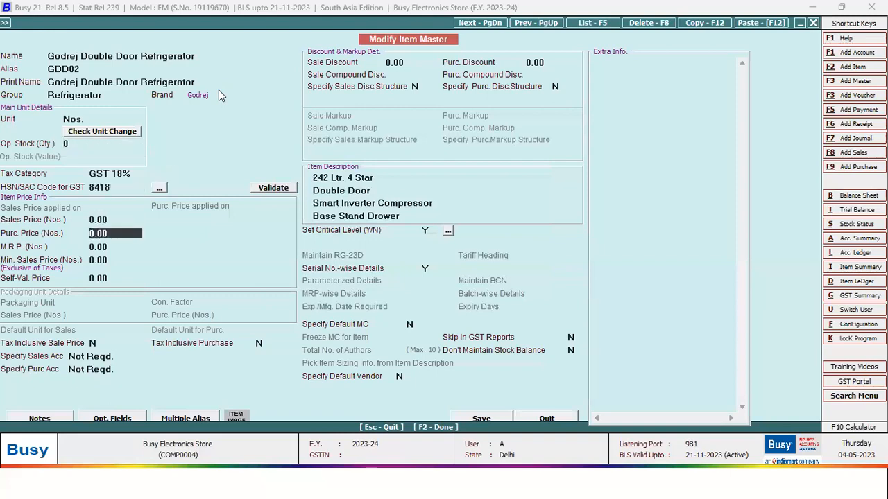
# - Review the item's prices and description lines, then open its Serial No.-wise Details
pyautogui.press('Up')
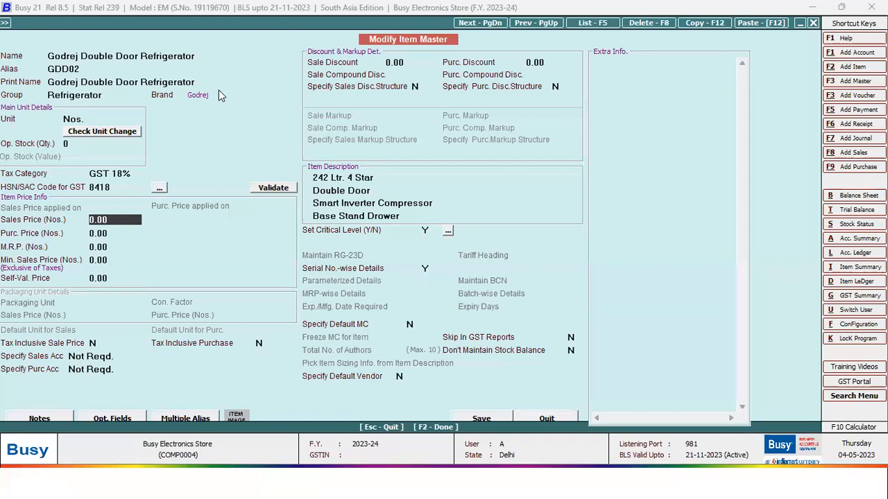
pyautogui.press('Down')
pyautogui.press('Down')
pyautogui.press('Down')
pyautogui.press('Down')
pyautogui.press('Down')
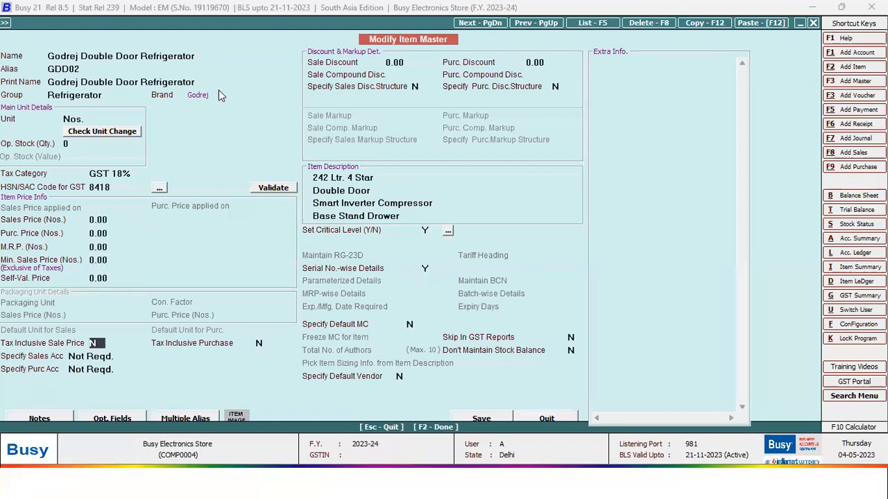
pyautogui.press('Down')
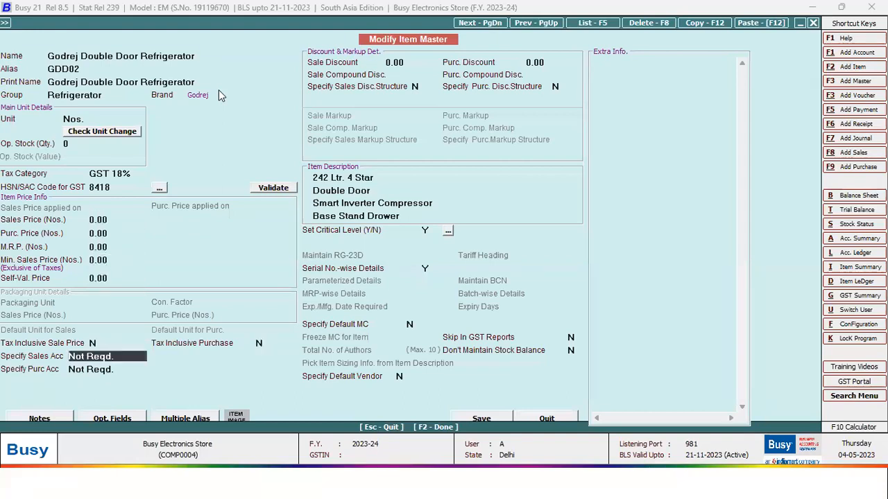
pyautogui.click(373, 190)
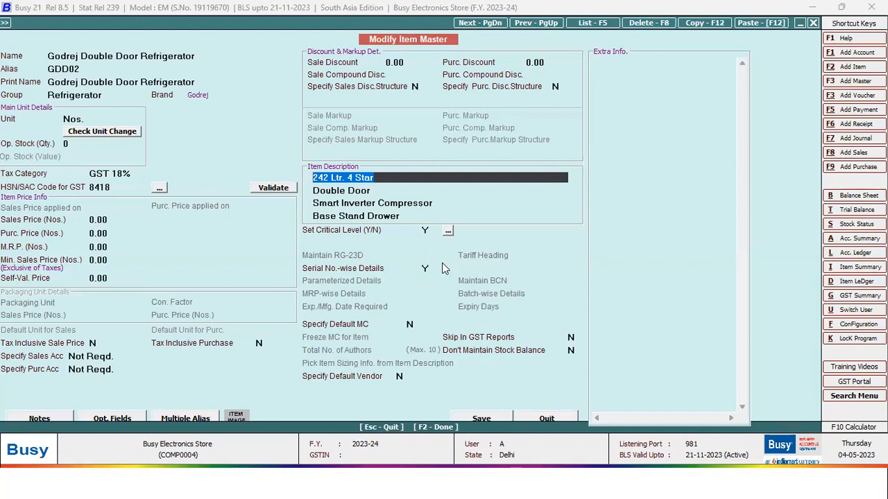
pyautogui.press('Down')
pyautogui.press('Down')
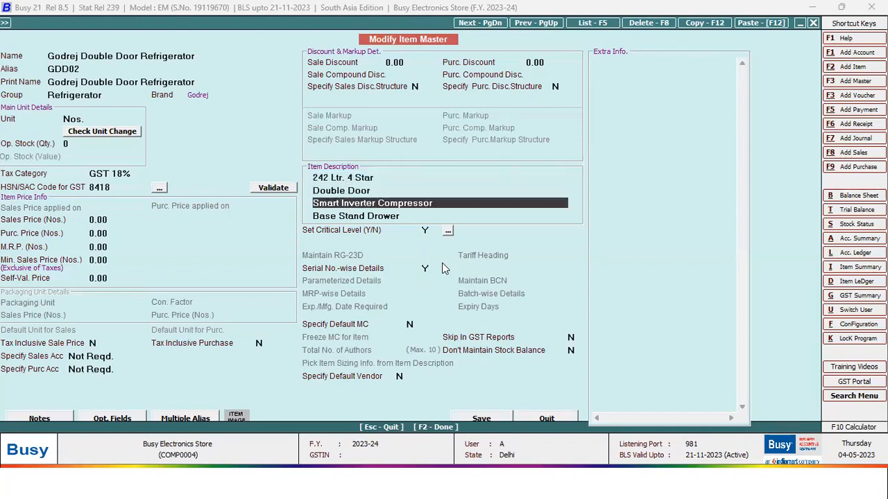
pyautogui.press('Down')
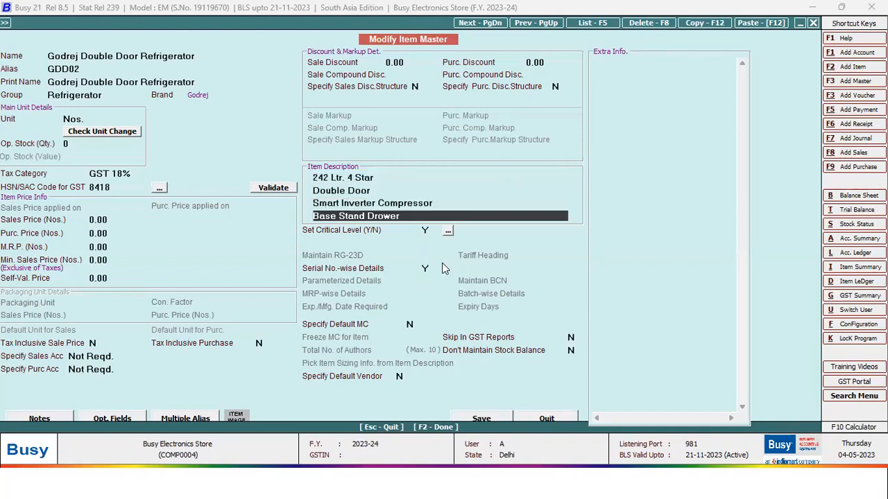
pyautogui.press('Up')
pyautogui.press('Up')
pyautogui.press('Up')
pyautogui.press('Down')
pyautogui.press('Down')
pyautogui.press('Down')
pyautogui.press('Return')
pyautogui.press('Return')
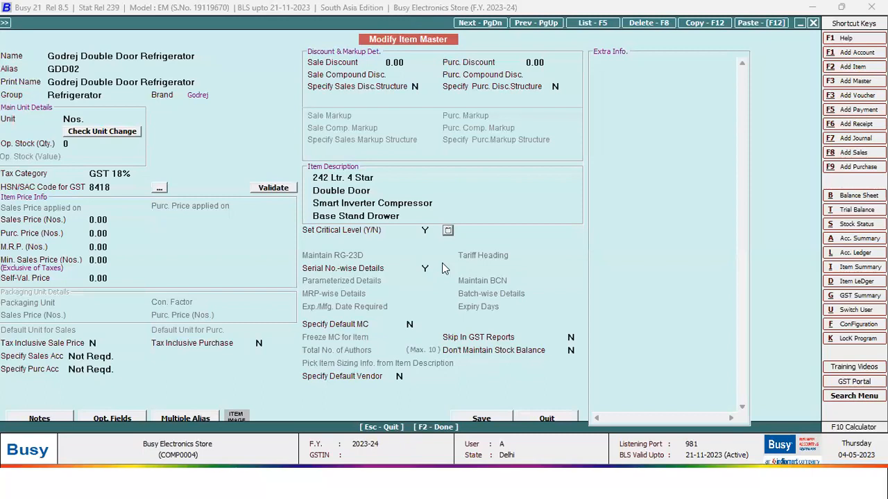
pyautogui.click(427, 269)
pyautogui.press('F2')
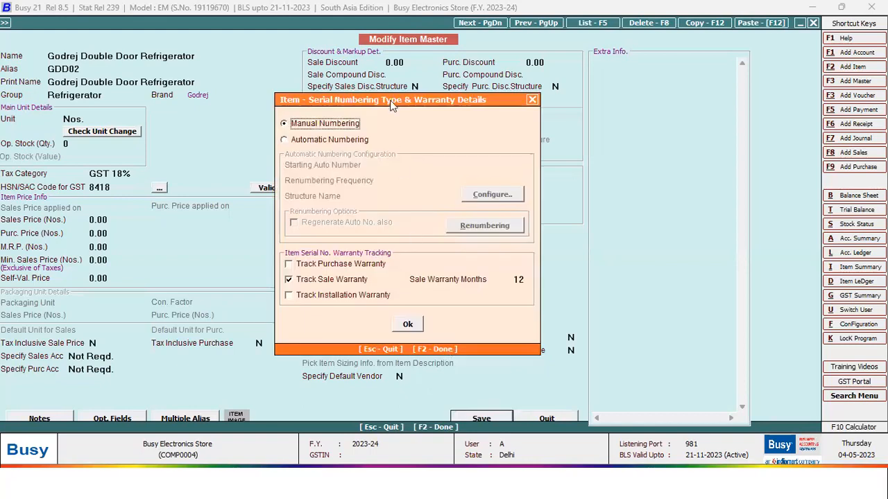
# - Keep manual numbering with 12-month sale warranty, purchase warranty off, and confirm
pyautogui.moveTo(390, 101); pyautogui.dragTo(326, 59)
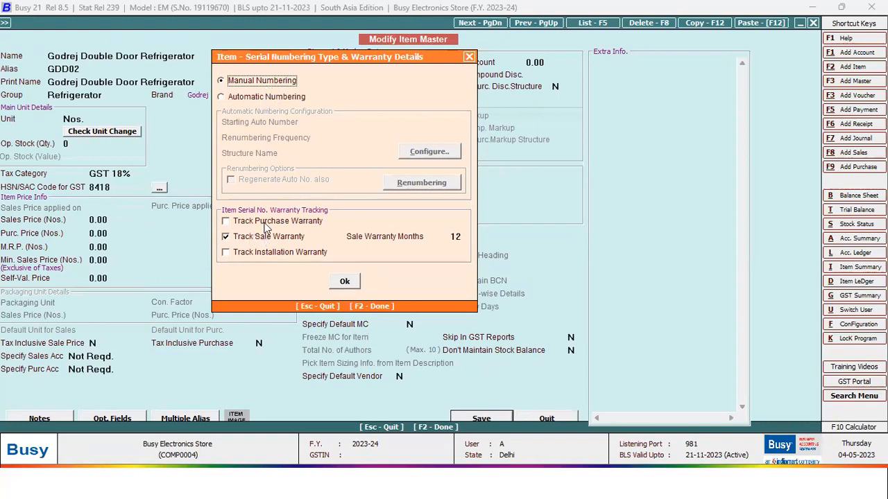
pyautogui.click(242, 222)
pyautogui.click(242, 223)
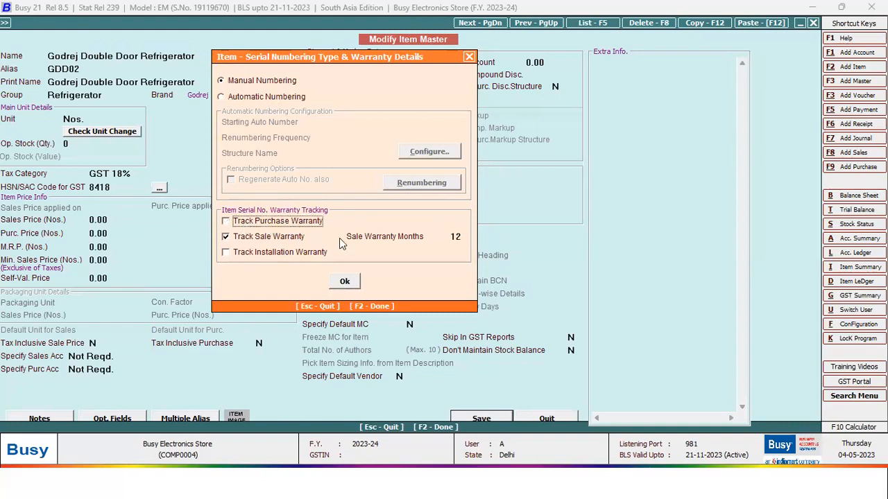
pyautogui.click(454, 237)
pyautogui.click(463, 238)
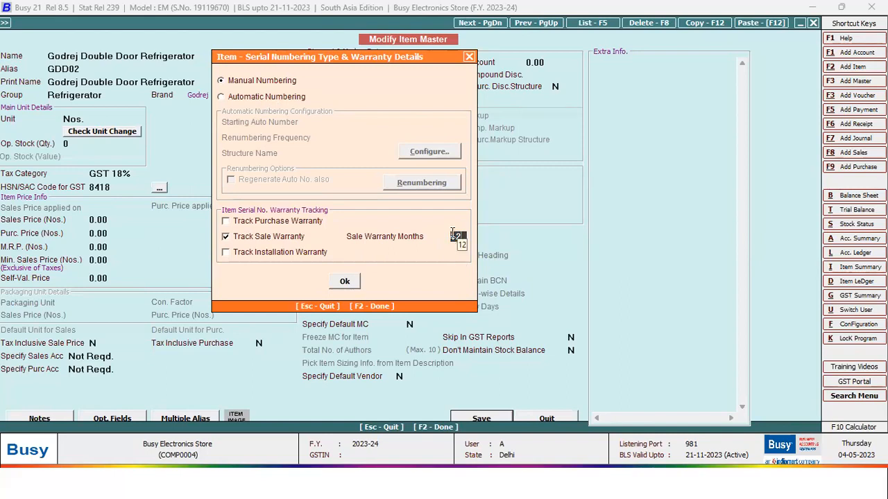
pyautogui.click(353, 276)
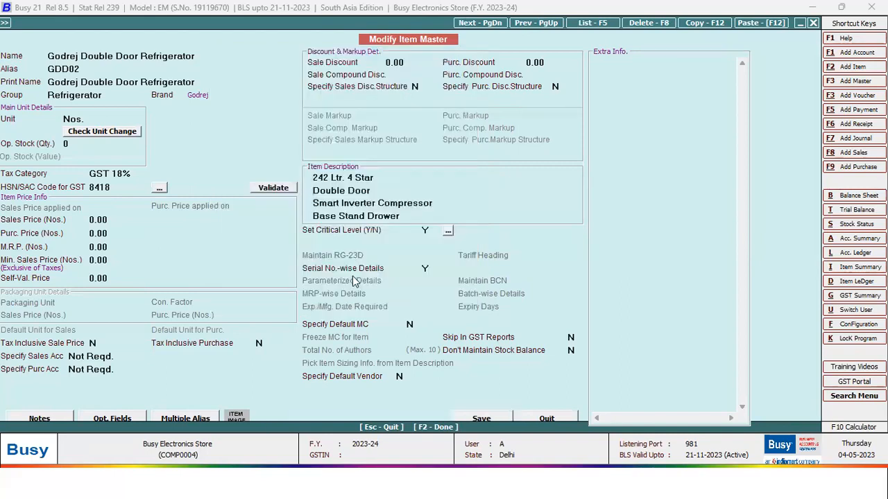
pyautogui.press('F2')
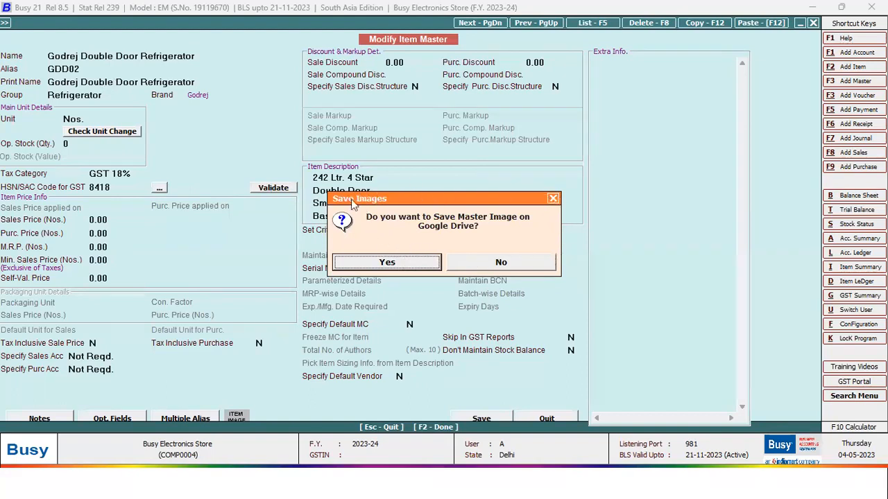
# - Upload image w0001 from Desktop\Images to Google Drive and save the refrigerator item
pyautogui.click(387, 263)
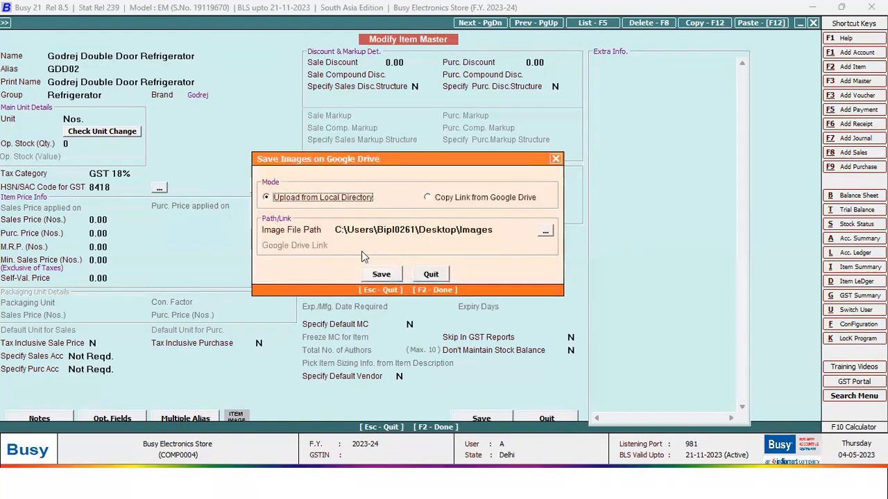
pyautogui.click(545, 235)
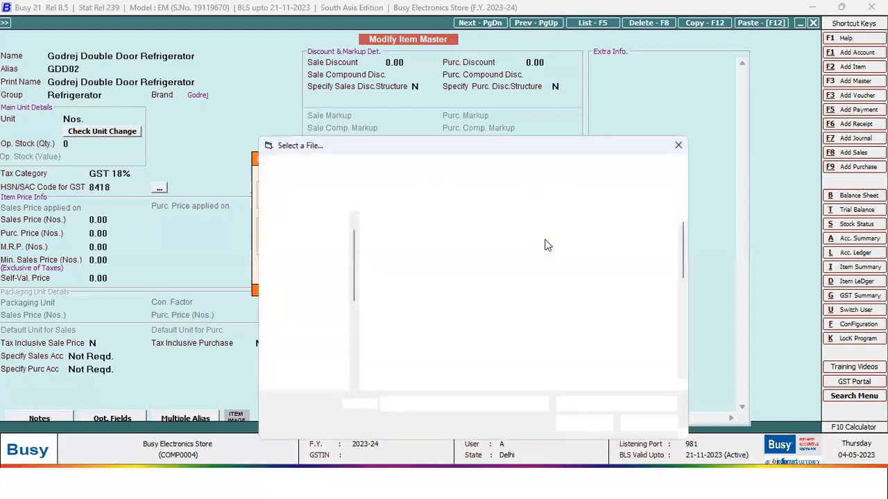
pyautogui.scroll(-5, 682, 272)
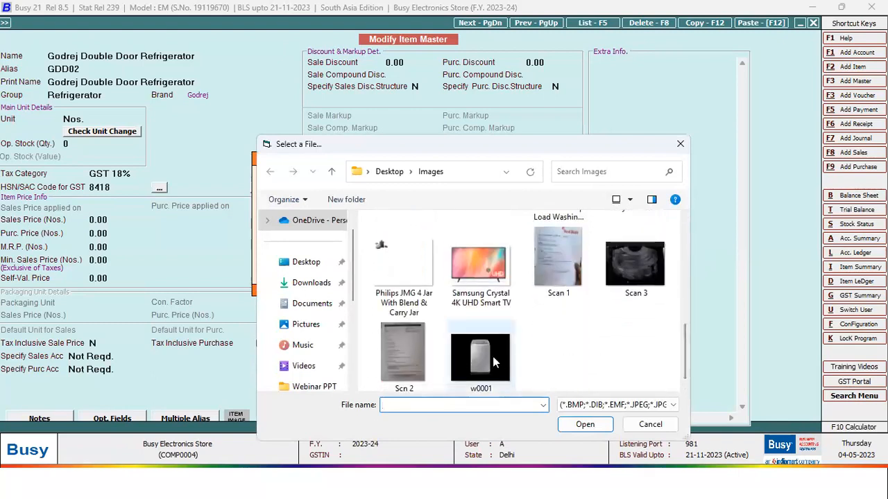
pyautogui.scroll(2, 497, 348)
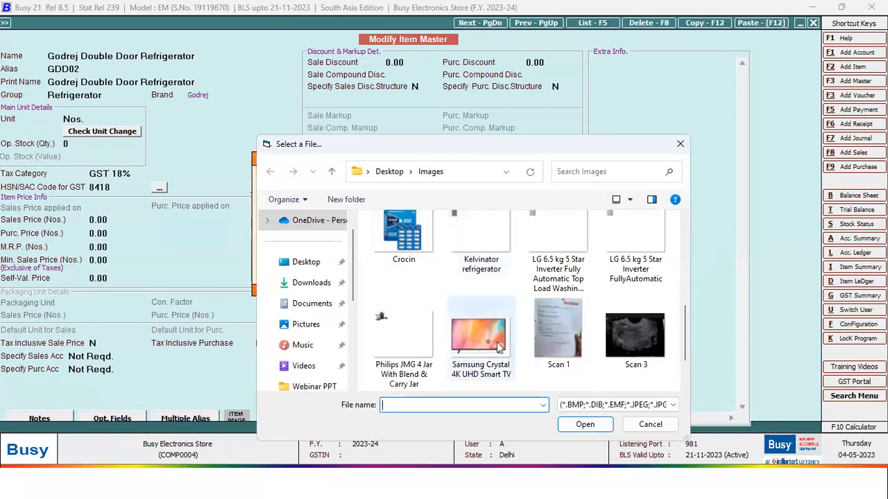
pyautogui.scroll(1, 499, 278)
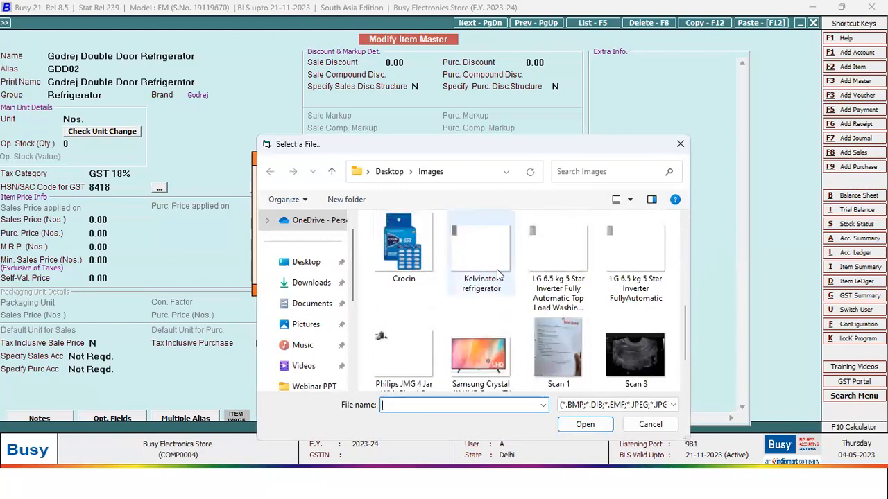
pyautogui.scroll(-2, 517, 373)
pyautogui.click(510, 374)
pyautogui.click(602, 424)
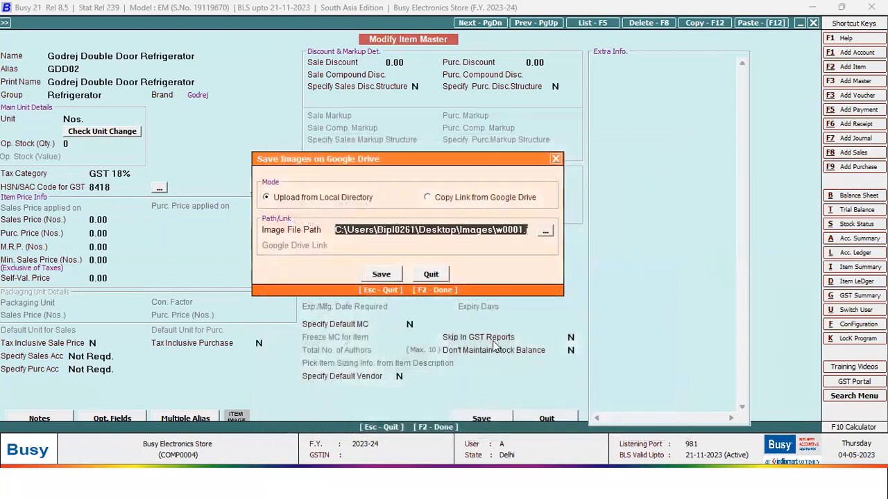
pyautogui.click(383, 232)
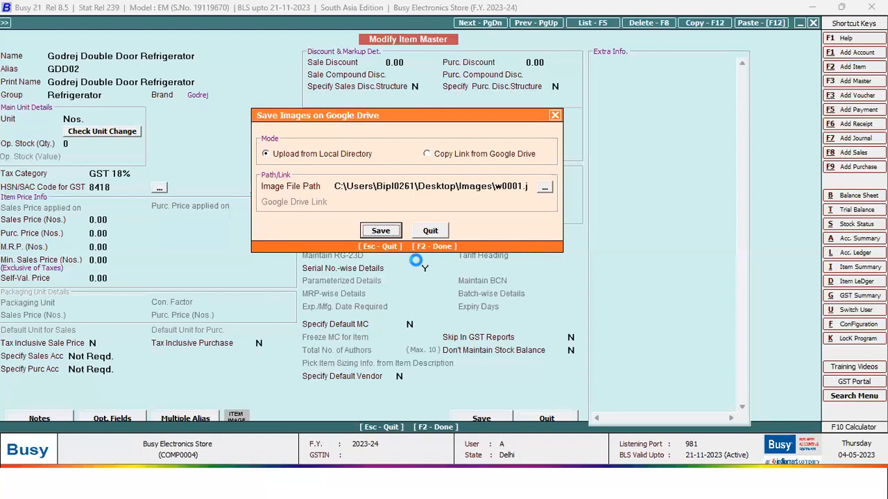
pyautogui.click(553, 115)
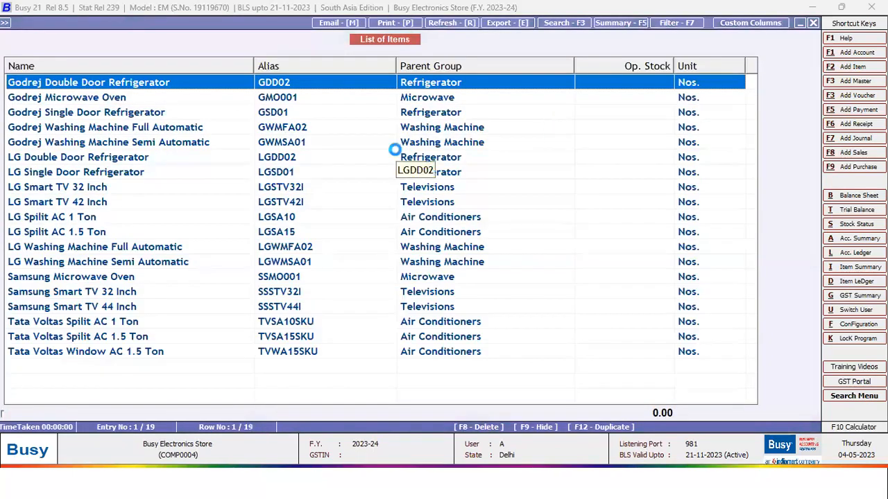
# - Reopen the Godrej Double Door Refrigerator item, view its Google Drive image, then minimize Chrome back to Busy
pyautogui.press('Return')
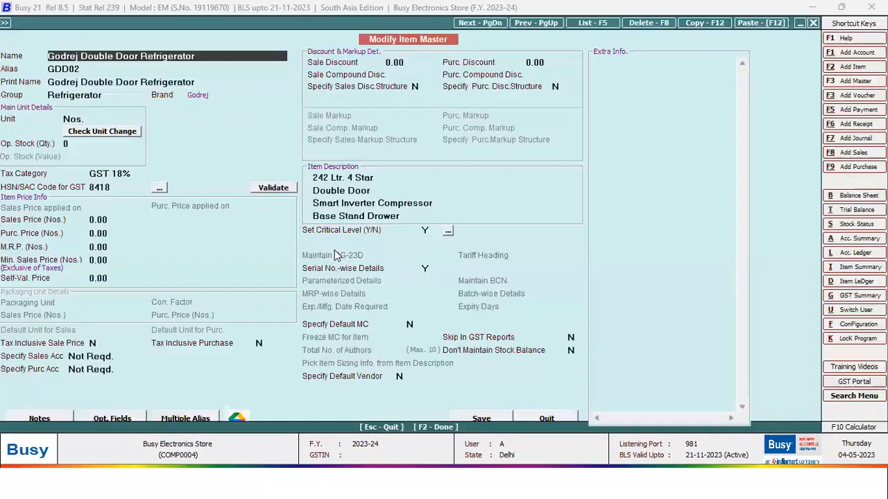
pyautogui.click(236, 418)
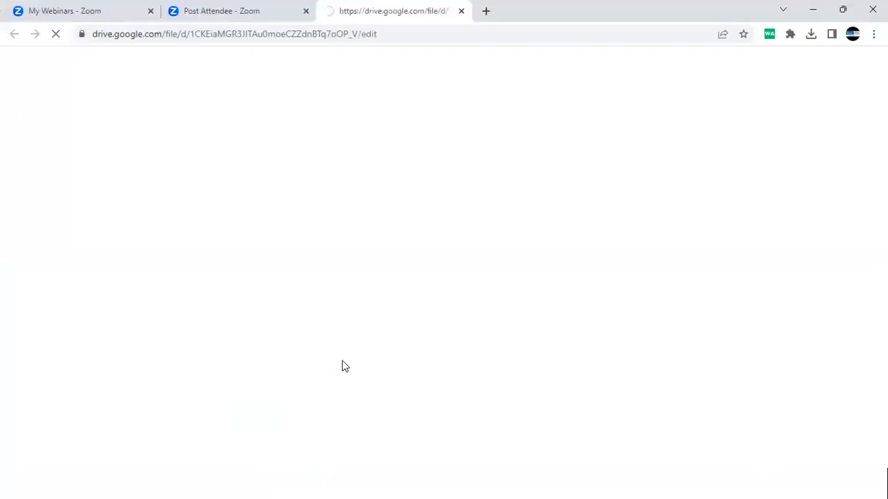
pyautogui.click(808, 11)
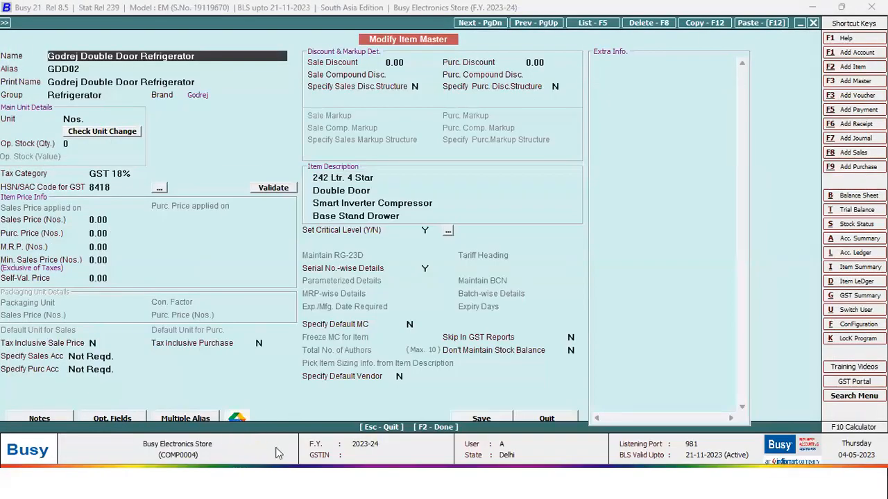
pyautogui.click(238, 419)
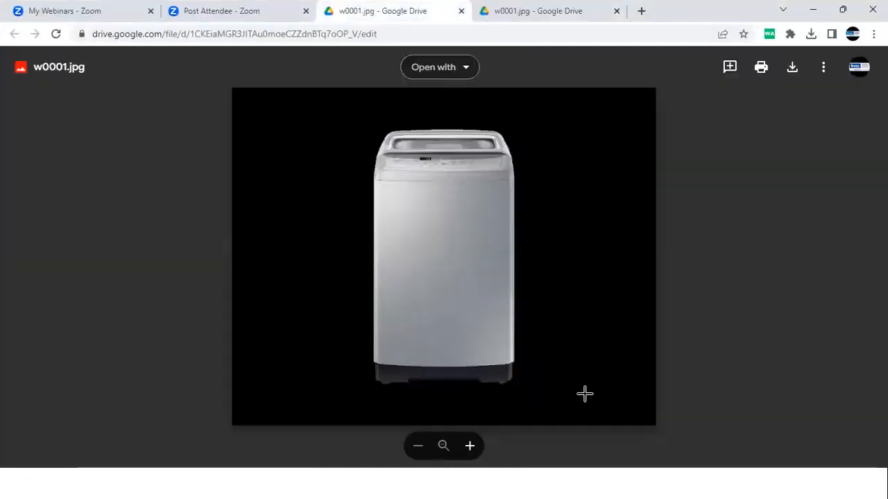
pyautogui.click(843, 10)
pyautogui.click(782, 61)
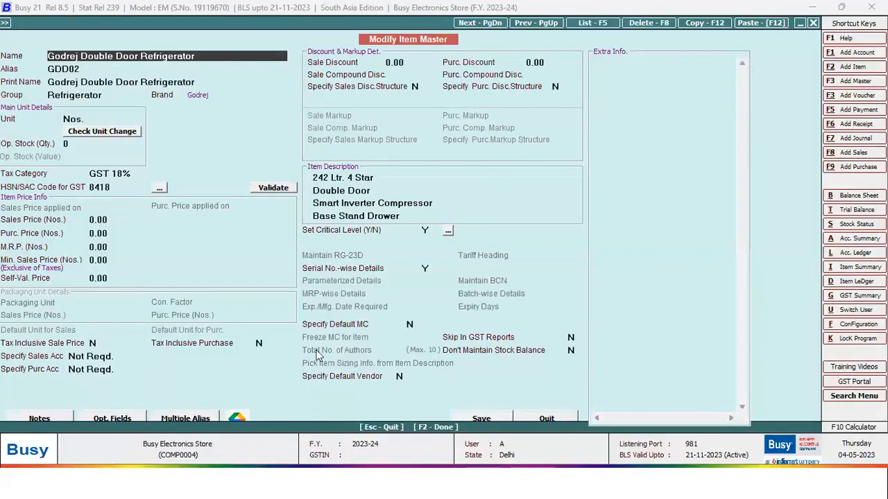
pyautogui.click(404, 272)
# - Save the Godrej refrigerator item master, overwriting its image on Google Drive
pyautogui.press('F2')
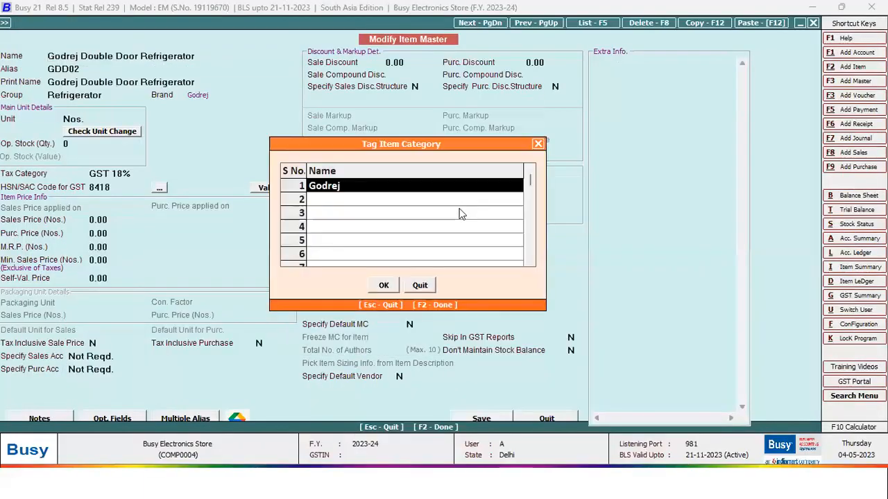
pyautogui.press('F2')
pyautogui.press('Return')
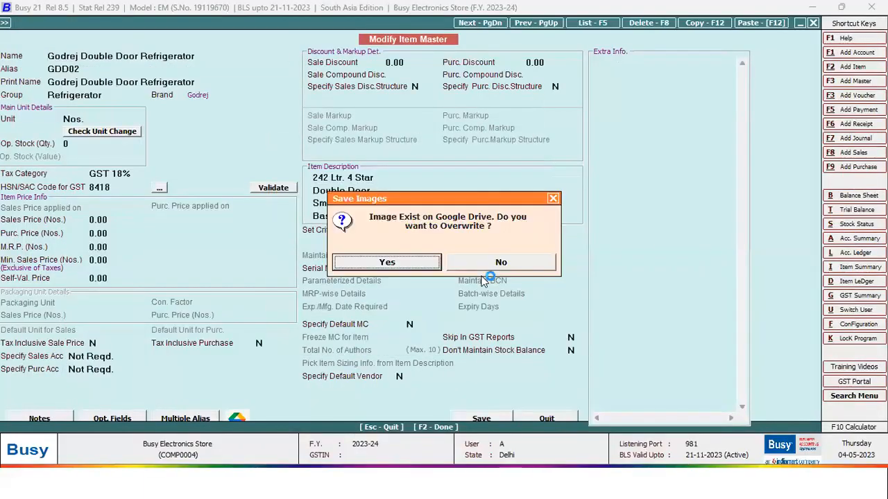
pyautogui.press('Return')
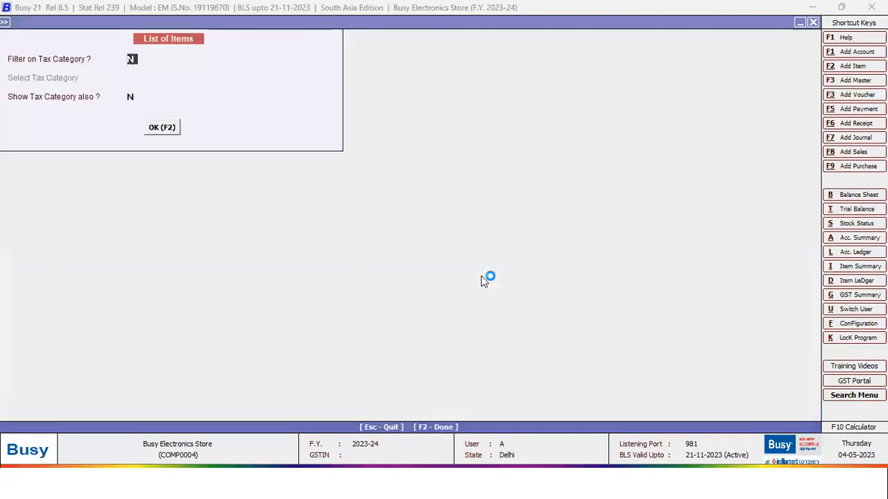
# - Return to the Masters menu and open the Item Group list
pyautogui.press('F2')
pyautogui.press('Return')
pyautogui.press('Escape')
pyautogui.press('Down')
pyautogui.press('Return')
pyautogui.press('Down')
pyautogui.press('Down')
pyautogui.press('Return')
pyautogui.press('Return')
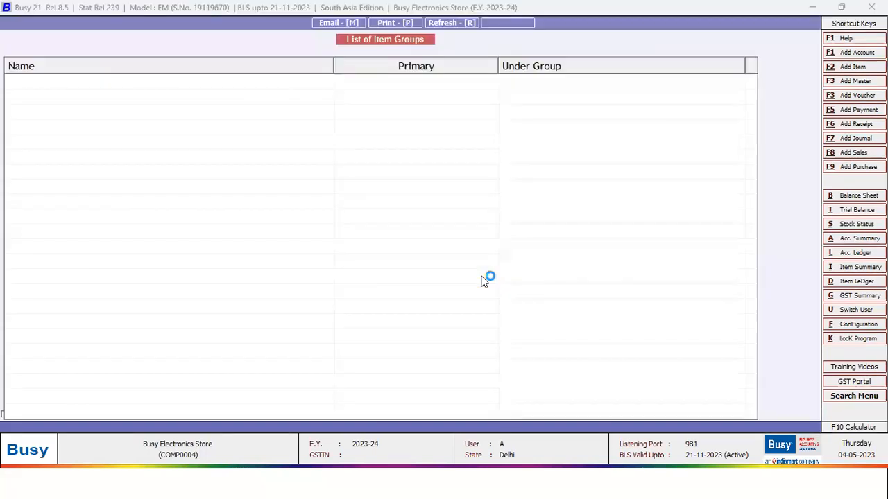
# - Step through the item groups to Microwave and Washing Machine, then close the list
pyautogui.press('Down')
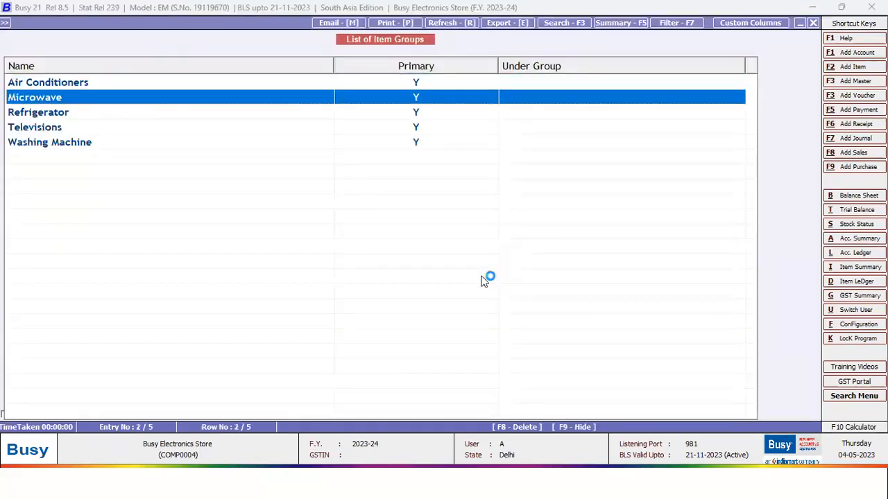
pyautogui.press('Down')
pyautogui.press('Down')
pyautogui.press('Down')
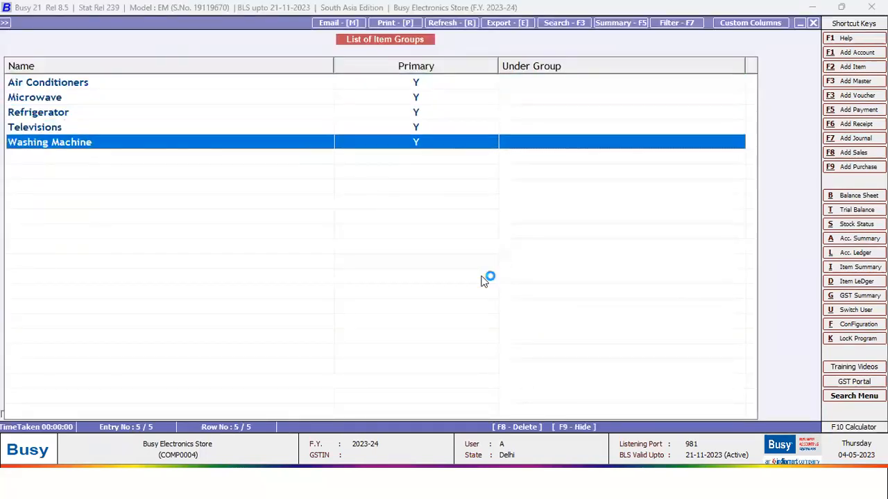
pyautogui.press('Escape')
pyautogui.press('Escape')
pyautogui.press('Down')
pyautogui.press('Return')
pyautogui.press('Down')
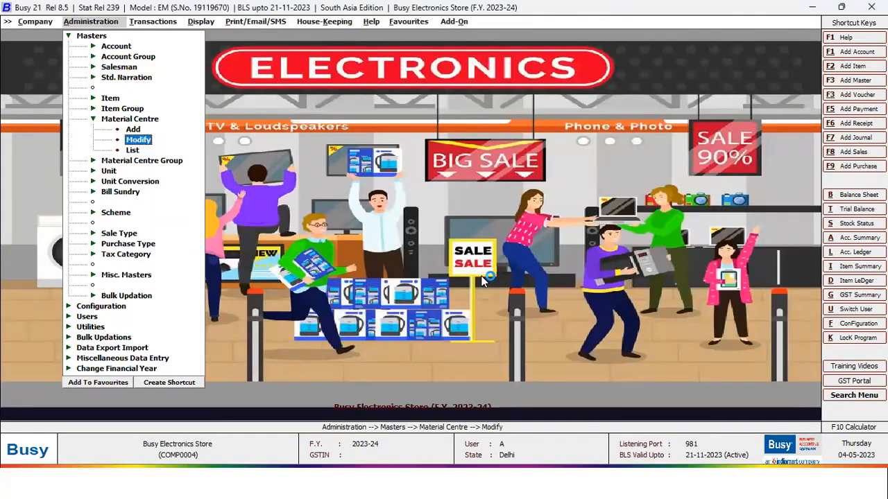
pyautogui.press('Down')
# - View the material centres list with its Godown and Showroom entries, then close it
pyautogui.press('Return')
pyautogui.press('Return')
pyautogui.press('Return')
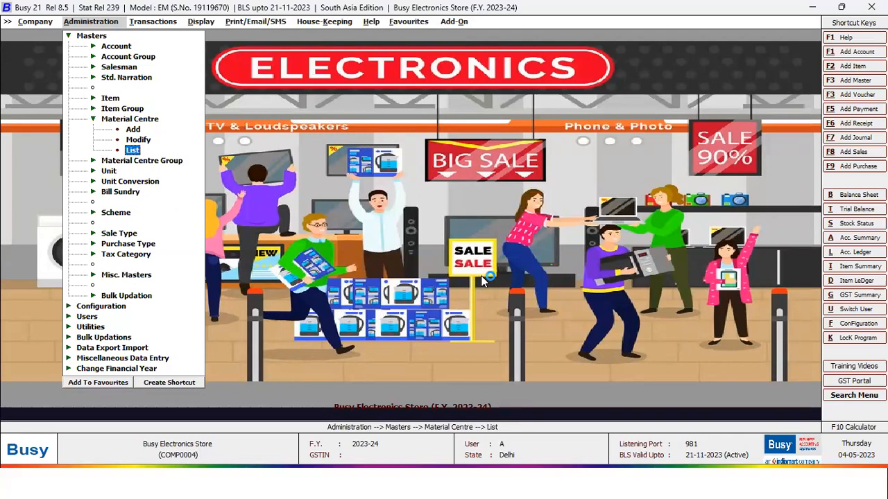
pyautogui.press('Down')
pyautogui.press('Up')
pyautogui.press('Down')
pyautogui.press('Up')
pyautogui.press('Down')
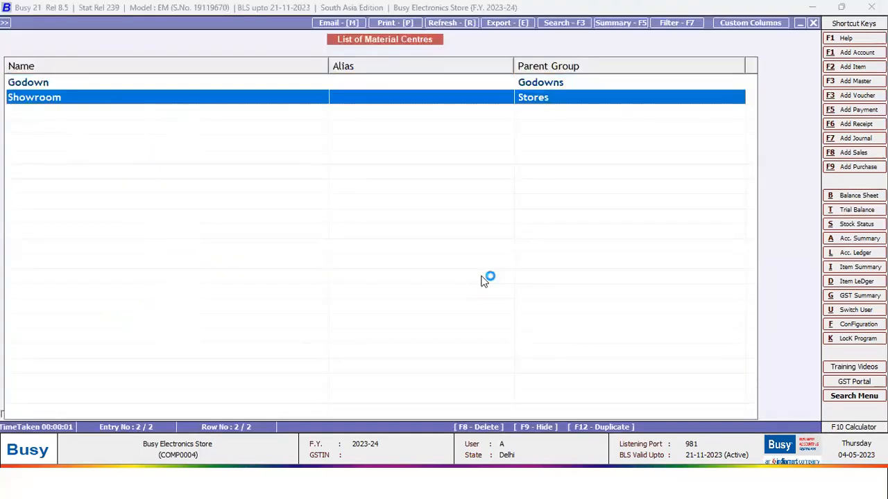
pyautogui.press('Escape')
pyautogui.press('Escape')
# - List accounts by group, choosing Sundry Debtors as the group
pyautogui.press('Down')
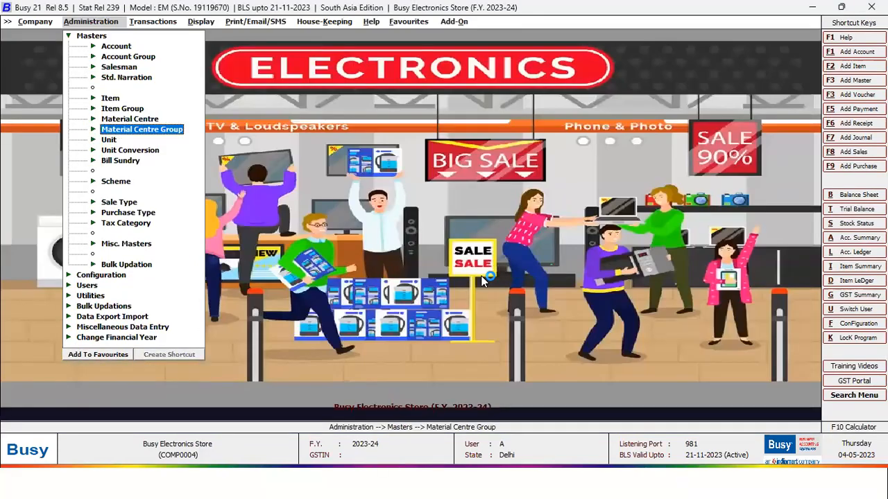
pyautogui.press('Down')
pyautogui.press('Down')
pyautogui.press('Down')
pyautogui.press('Down')
pyautogui.press('Down')
pyautogui.press('Down')
pyautogui.press('Down')
pyautogui.press('Down')
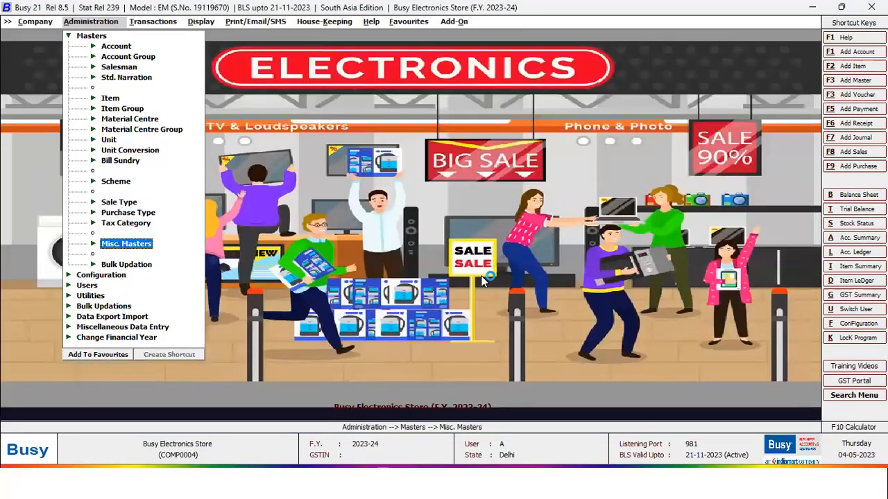
pyautogui.press('Escape')
pyautogui.press('Return')
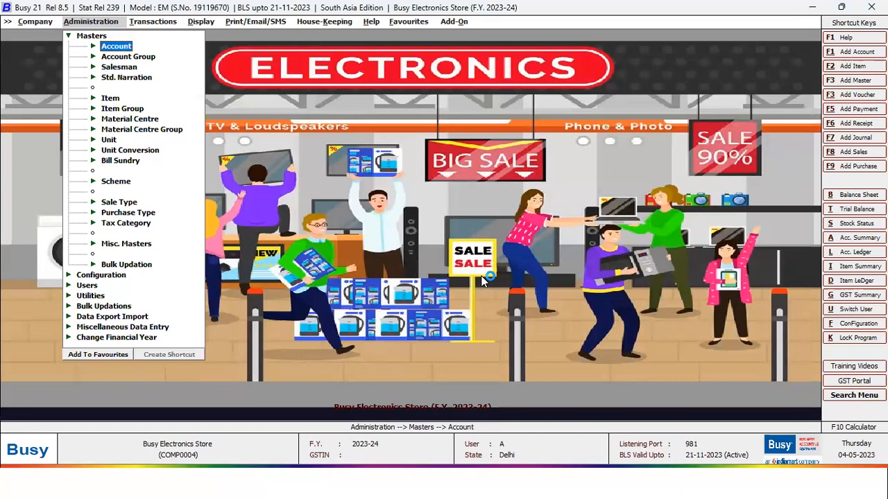
pyautogui.press('Return')
pyautogui.press('Down')
pyautogui.press('Down')
pyautogui.press('Return')
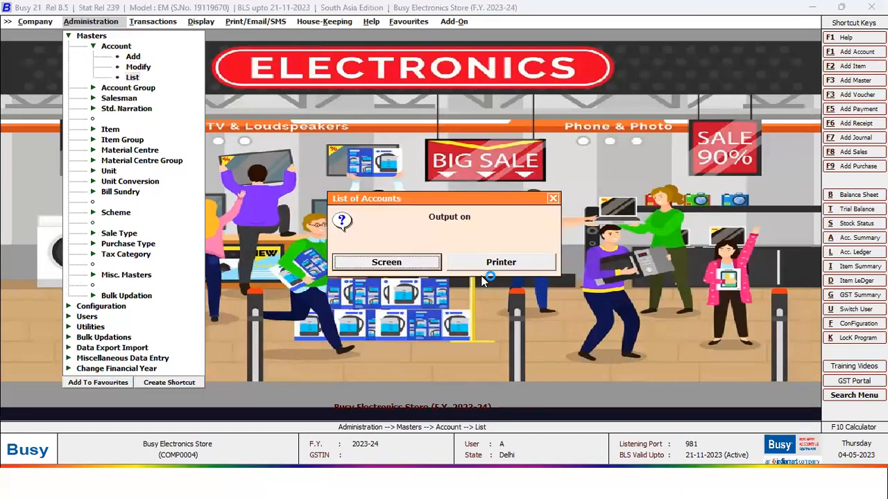
pyautogui.press('Return')
pyautogui.press('Return')
pyautogui.press('Right')
pyautogui.press('Return')
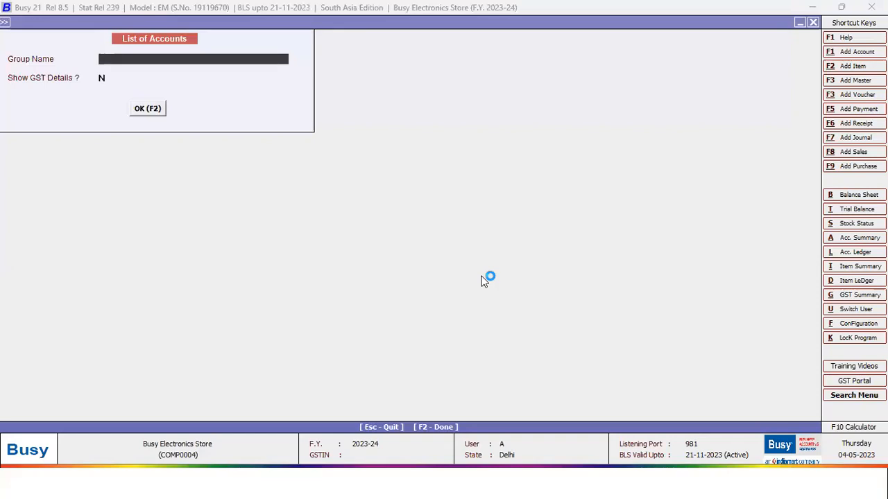
pyautogui.write('sun')
pyautogui.press('Down')
pyautogui.press('Return')
pyautogui.press('Return')
pyautogui.press('Return')
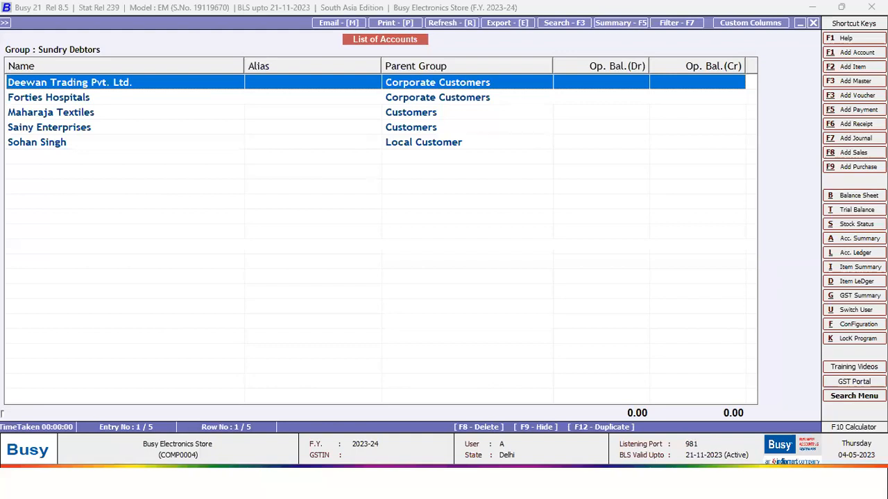
# - Inspect the Deewan Trading Pvt. Ltd. account and its Corporate Customers group, quitting without saving
pyautogui.press('Return')
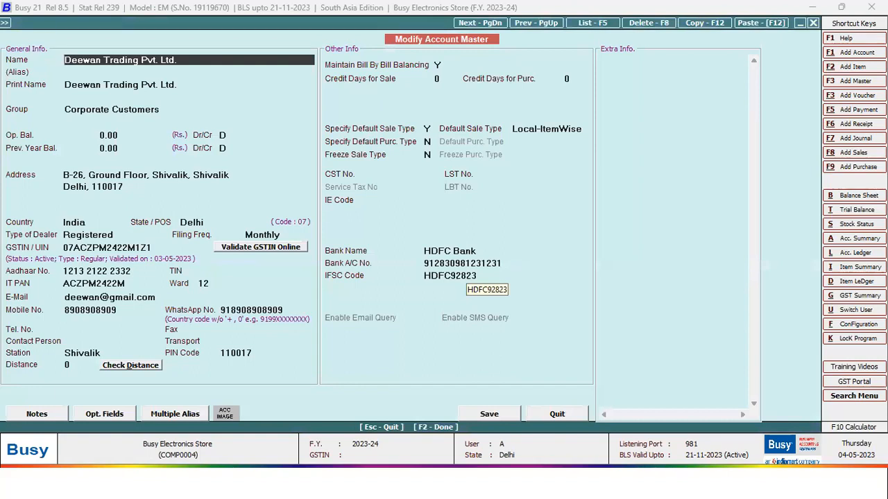
pyautogui.click(139, 84)
pyautogui.click(111, 109)
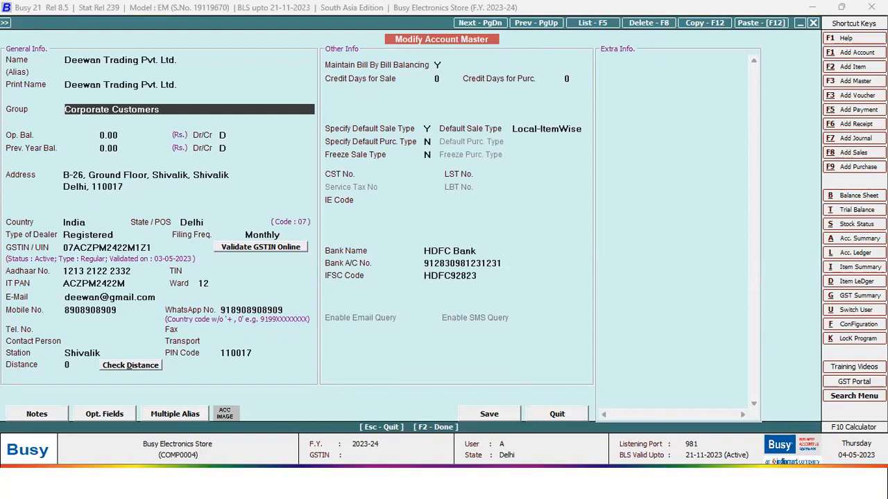
pyautogui.hotkey('alt', 'm')
pyautogui.press('Escape')
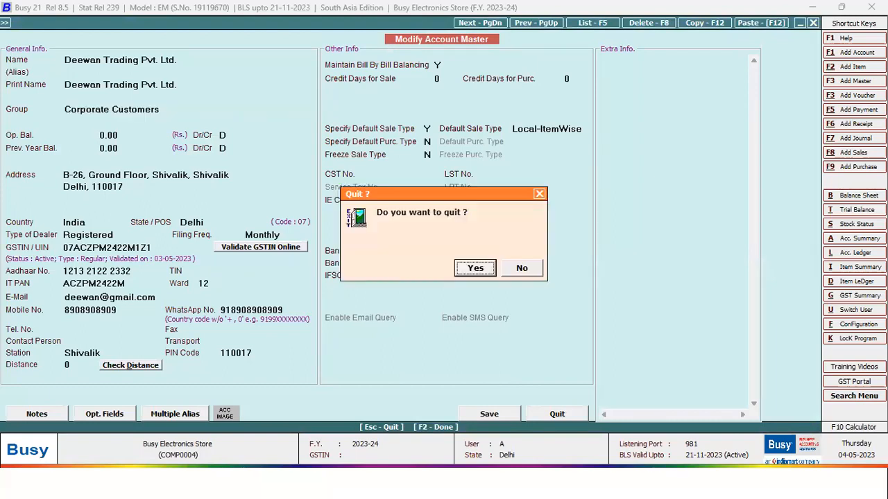
pyautogui.press('Return')
# - Inspect the local customer's account unchanged, then close the Sundry Debtors list
pyautogui.press('Down')
pyautogui.press('Down')
pyautogui.press('Down')
pyautogui.press('Down')
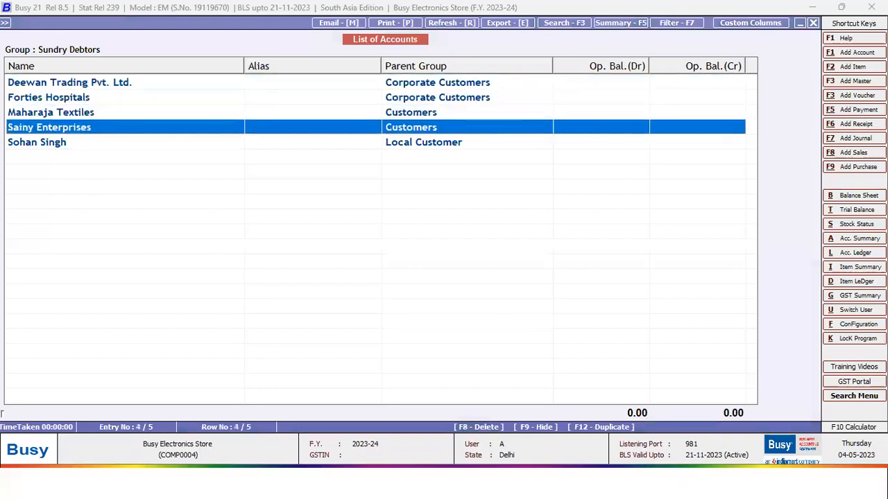
pyautogui.press('Return')
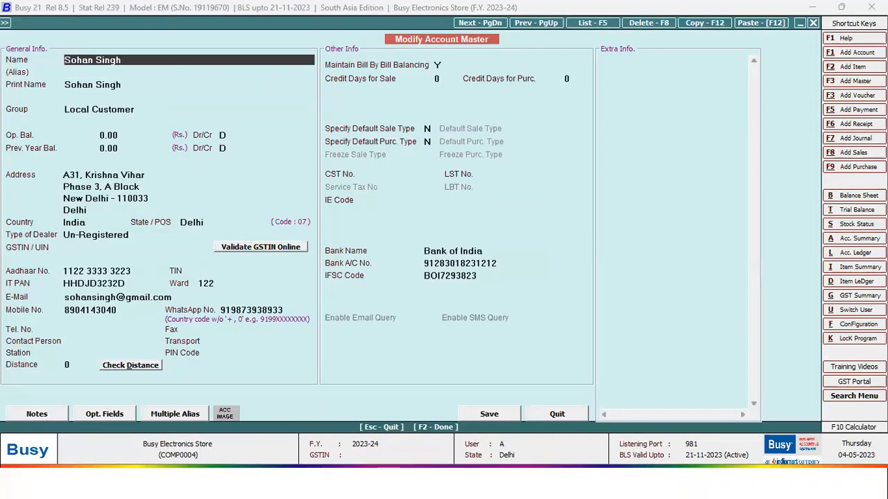
pyautogui.press('Return')
pyautogui.press('Return')
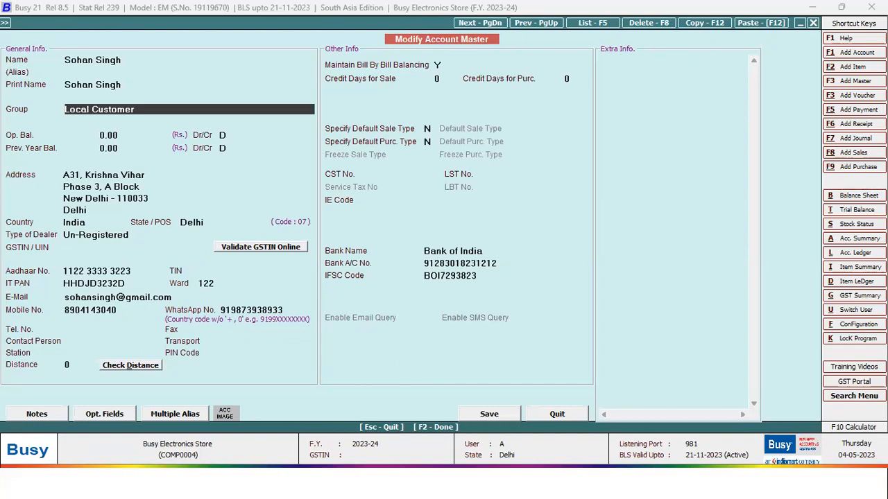
pyautogui.press('Escape')
pyautogui.press('y')
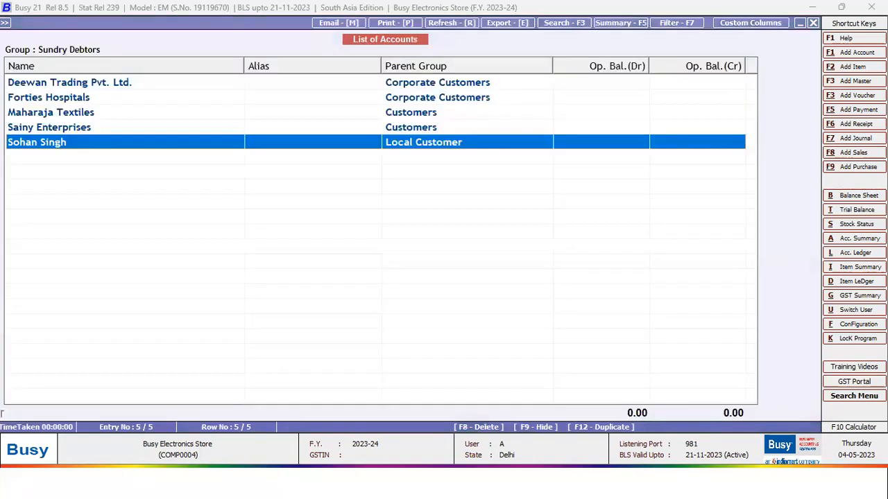
pyautogui.press('Escape')
# - Open the first salesman's master and review its 10% percentage commission settings
pyautogui.press('Escape')
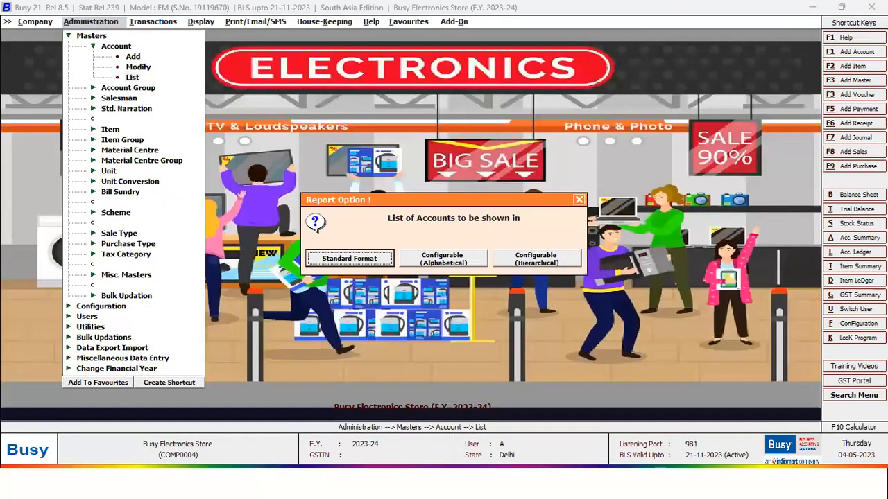
pyautogui.press('Escape')
pyautogui.press('Escape')
pyautogui.press('Down')
pyautogui.press('Down')
pyautogui.press('Return')
pyautogui.press('Down')
pyautogui.press('Return')
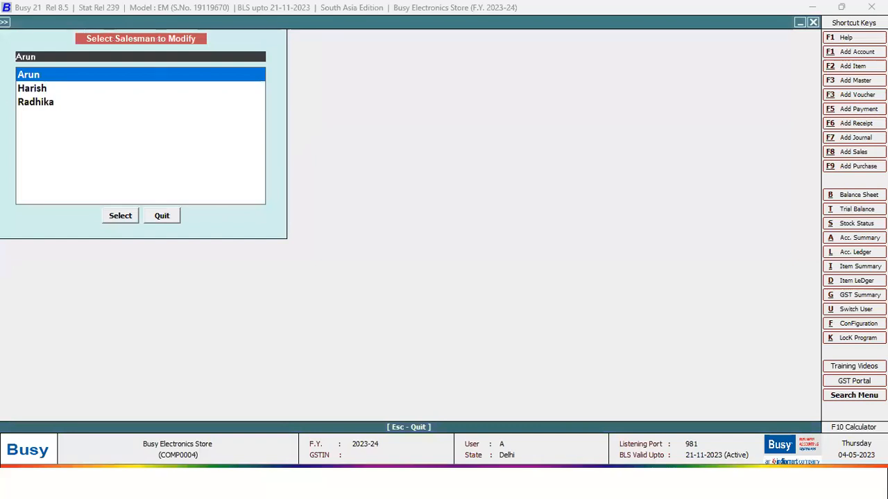
pyautogui.press('Return')
pyautogui.press('Return')
pyautogui.press('Return')
pyautogui.press('Return')
pyautogui.press('Return')
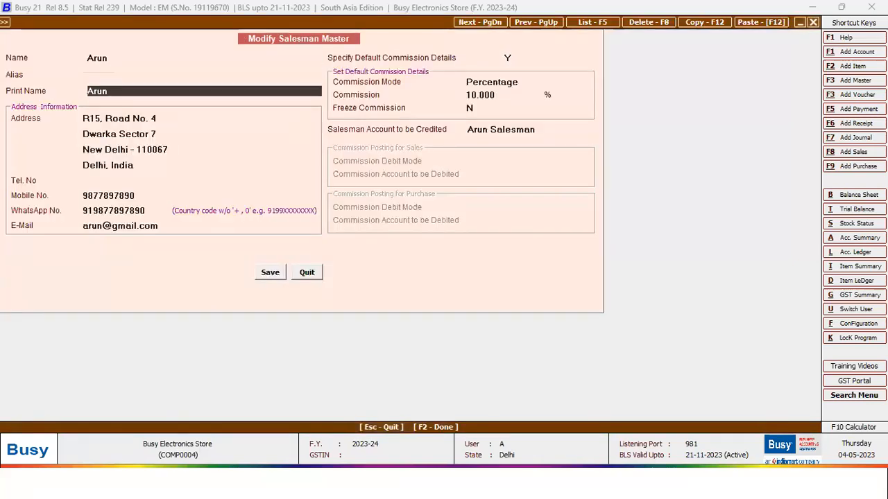
pyautogui.press('Return')
pyautogui.press('Return')
pyautogui.press('Return')
pyautogui.press('Return')
pyautogui.press('Return')
pyautogui.press('Return')
pyautogui.press('Return')
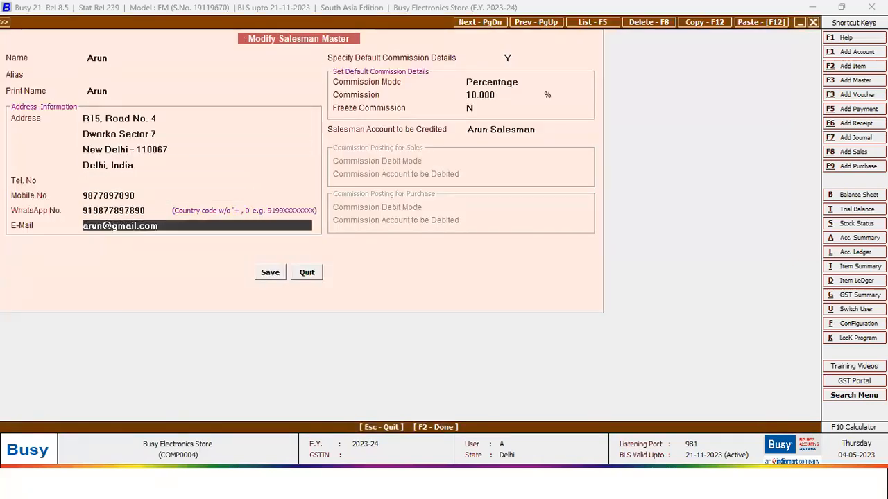
pyautogui.press('Return')
pyautogui.press('Return')
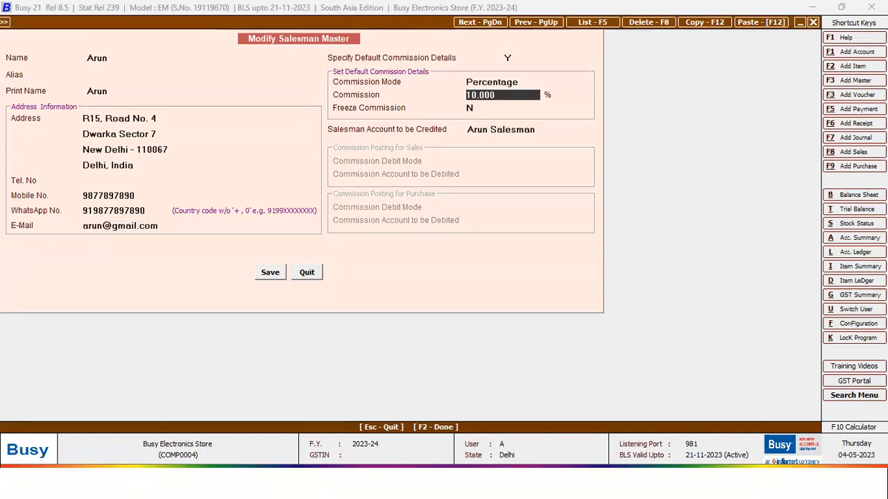
# - Inspect the salesman's credited account and its Salesman account group without changes
pyautogui.press('Return')
pyautogui.press('Return')
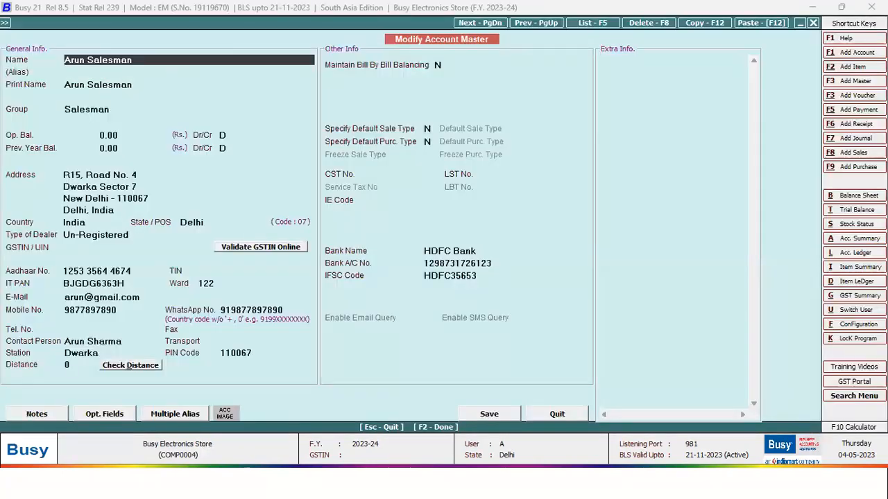
pyautogui.press('Return')
pyautogui.press('Return')
pyautogui.press('Return')
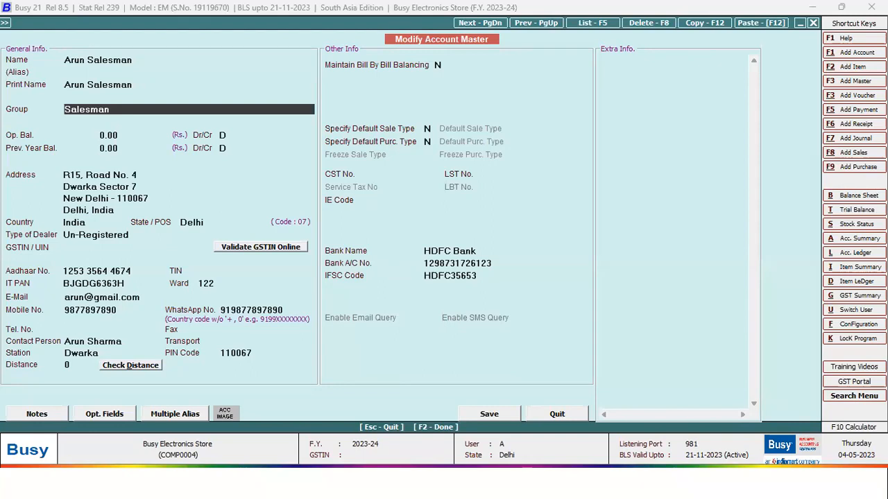
pyautogui.hotkey('alt', 'm')
pyautogui.press('Return')
pyautogui.press('Return')
pyautogui.press('Return')
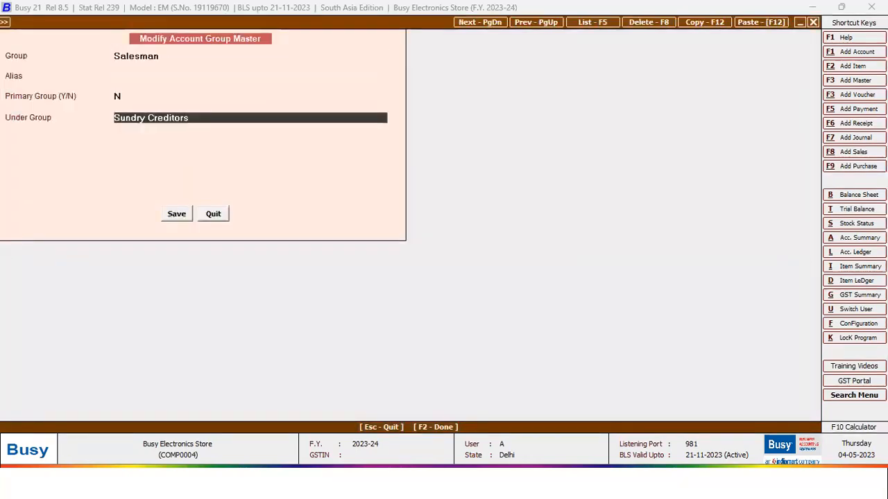
pyautogui.press('Escape')
pyautogui.press('Return')
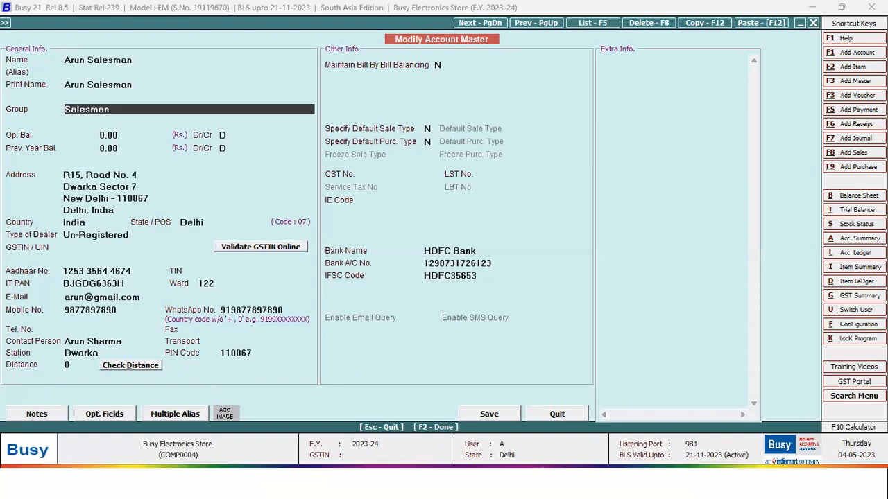
# - Quit the account master, salesman master and salesman list unchanged
pyautogui.press('Escape')
pyautogui.press('Return')
pyautogui.press('Escape')
pyautogui.press('Return')
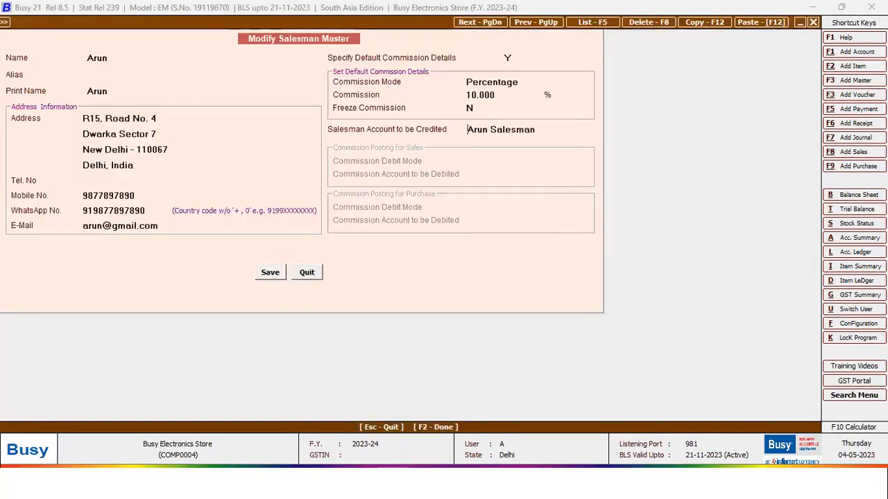
pyautogui.press('Escape')
pyautogui.press('Escape')
pyautogui.press('Escape')
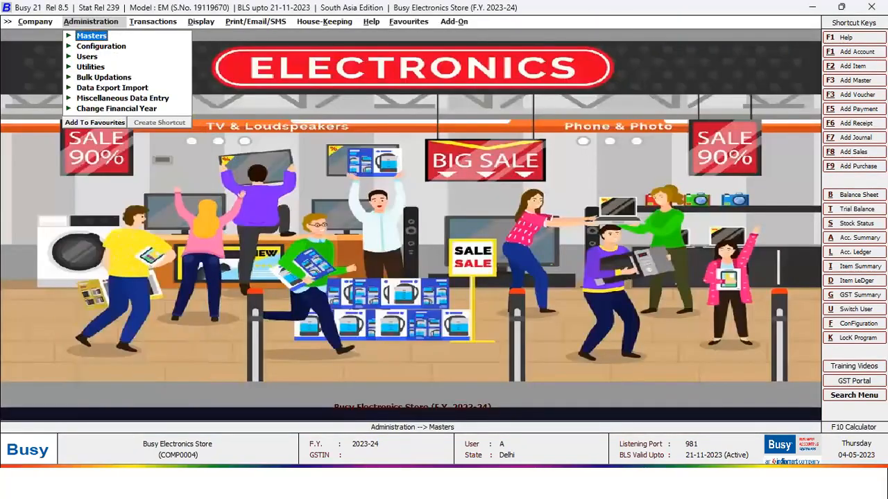
# - Open the Diwali Offer scheme from Masters > Scheme > Modify
pyautogui.press('Return')
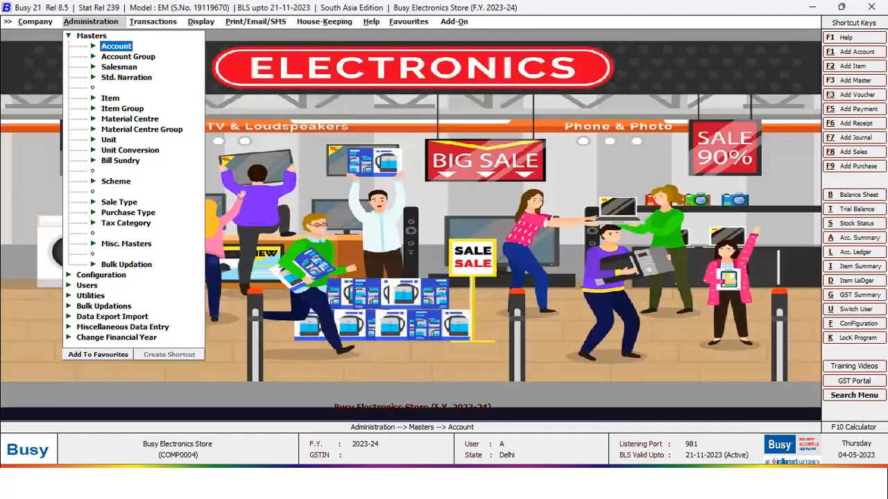
pyautogui.press('Escape')
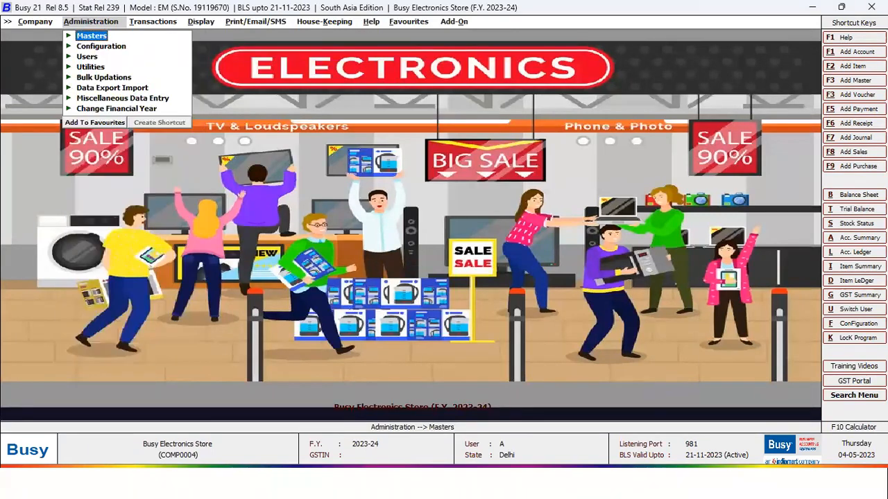
pyautogui.press('Return')
pyautogui.press('Down')
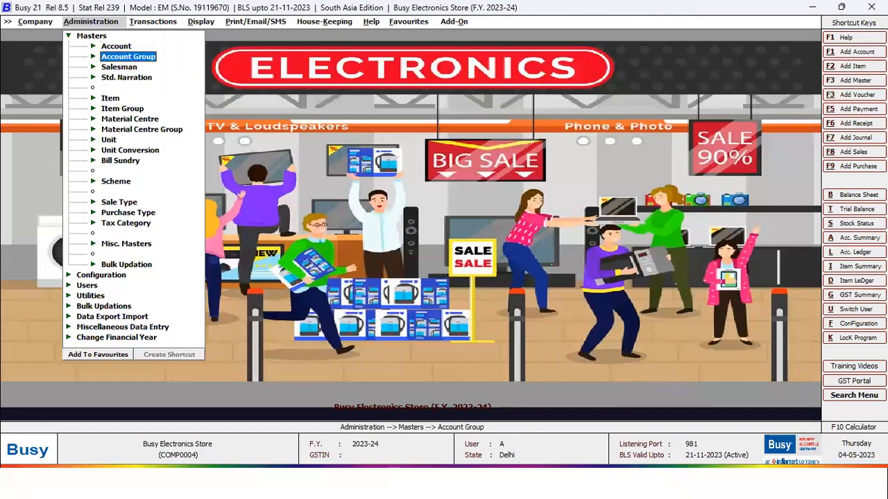
pyautogui.press('Down')
pyautogui.press('Down')
pyautogui.press('Down')
pyautogui.press('Down')
pyautogui.press('Down')
pyautogui.press('Down')
pyautogui.press('Down')
pyautogui.press('Down')
pyautogui.press('Down')
pyautogui.press('Down')
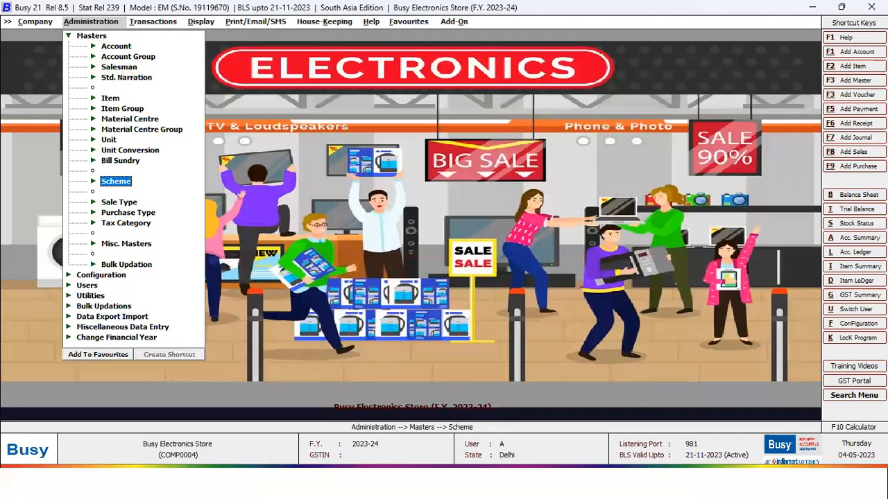
pyautogui.press('Return')
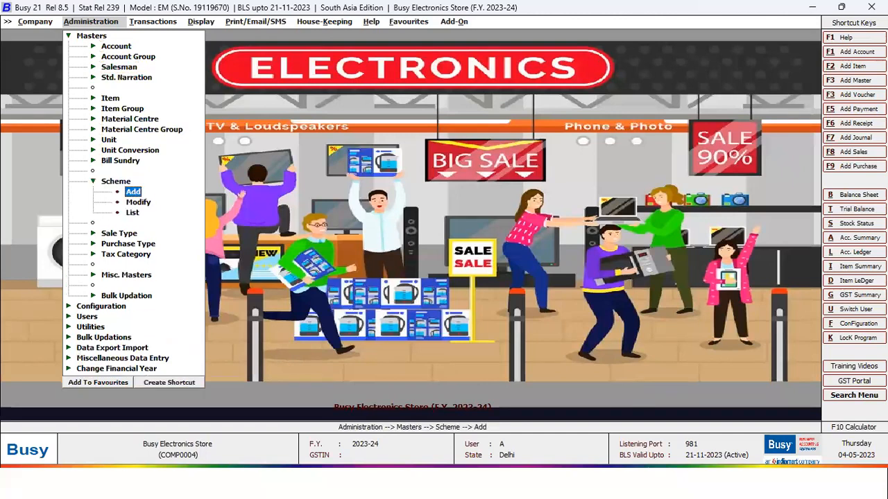
pyautogui.press('Down')
pyautogui.press('Return')
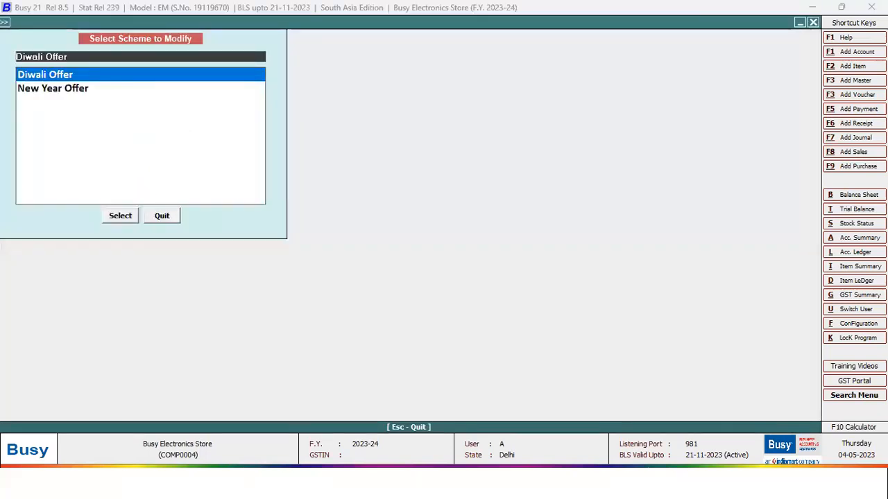
pyautogui.press('Return')
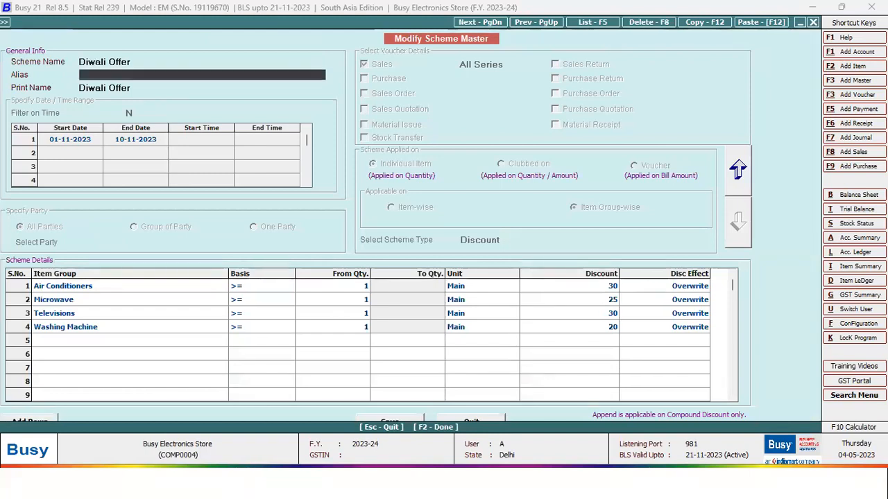
# - Review the discounts: Air Conditioners 30, Microwave 25, Televisions 30
pyautogui.press('Return')
pyautogui.press('Return')
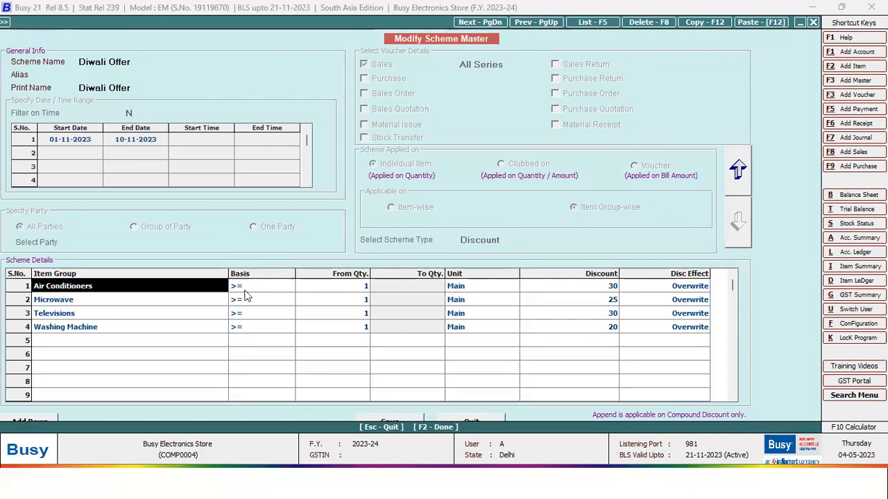
pyautogui.click(607, 285)
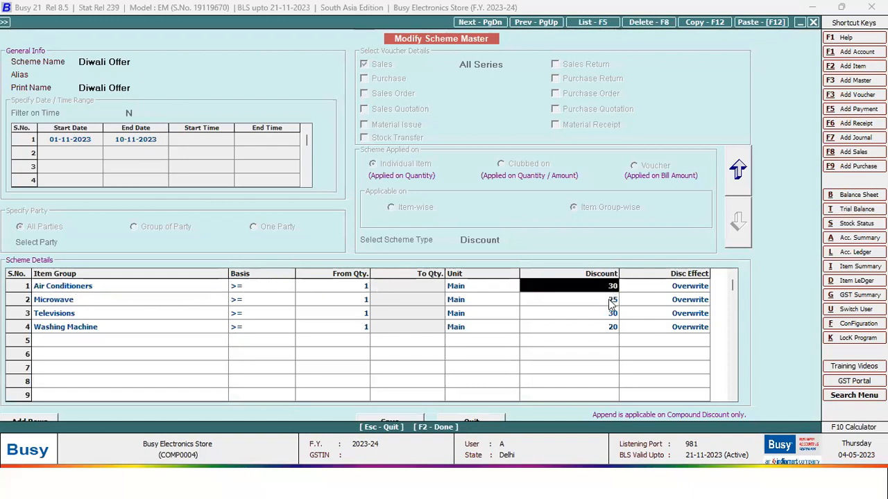
pyautogui.click(78, 301)
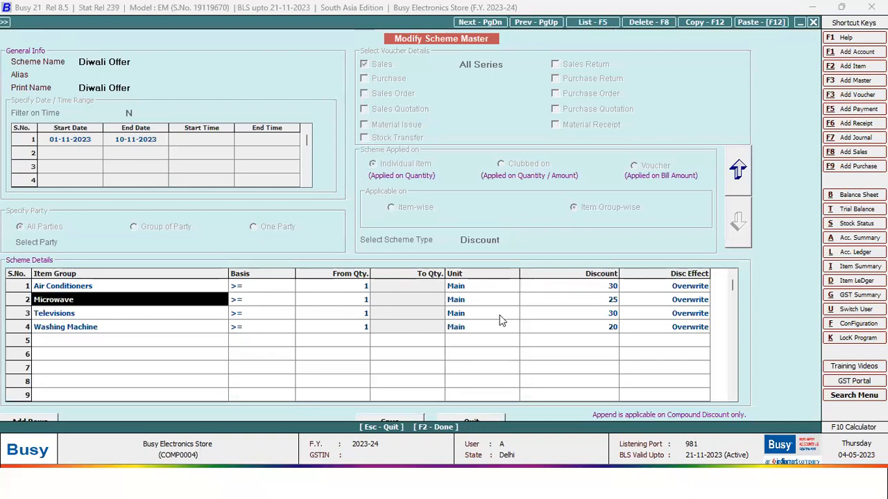
pyautogui.click(615, 303)
pyautogui.click(81, 317)
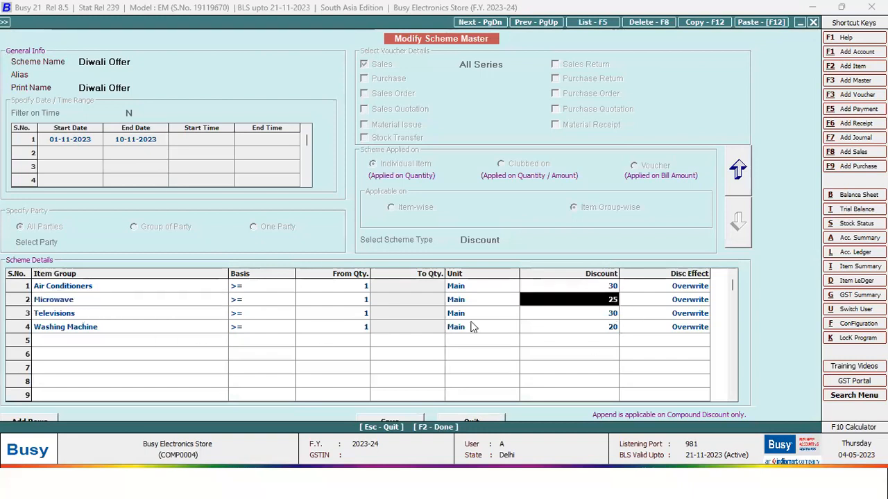
pyautogui.click(586, 316)
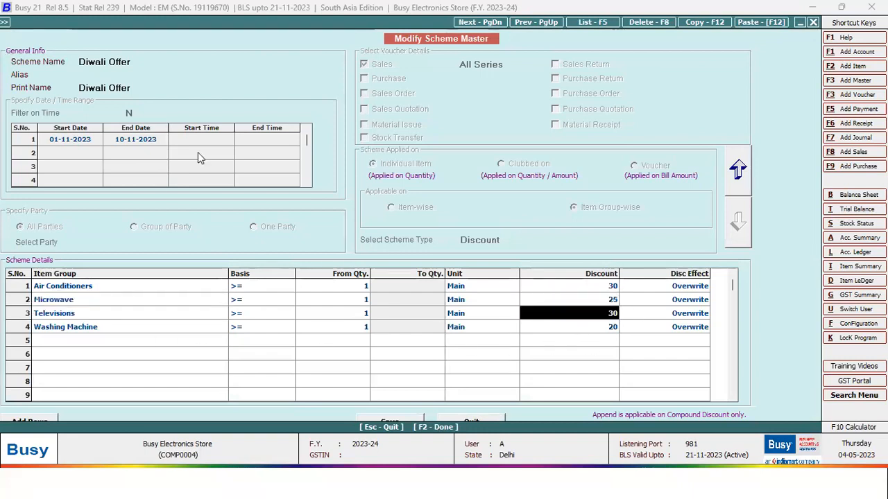
pyautogui.click(723, 87)
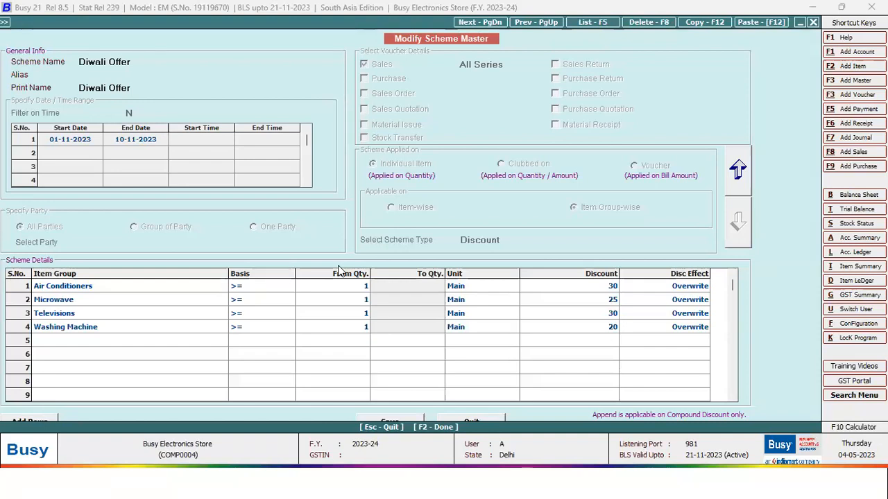
# - Quit the scheme without saving and close the scheme list
pyautogui.press('Escape')
pyautogui.press('Return')
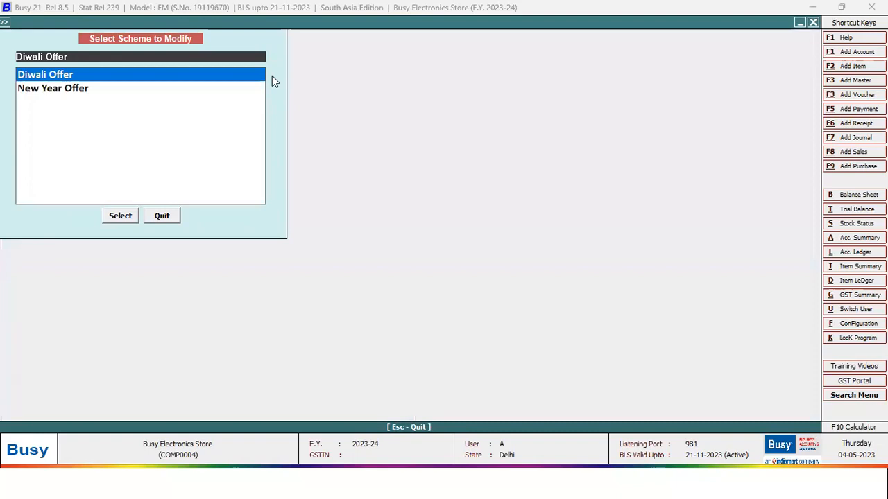
pyautogui.press('Escape')
pyautogui.press('Up')
pyautogui.press('Up')
pyautogui.press('Up')
pyautogui.press('Escape')
pyautogui.press('Down')
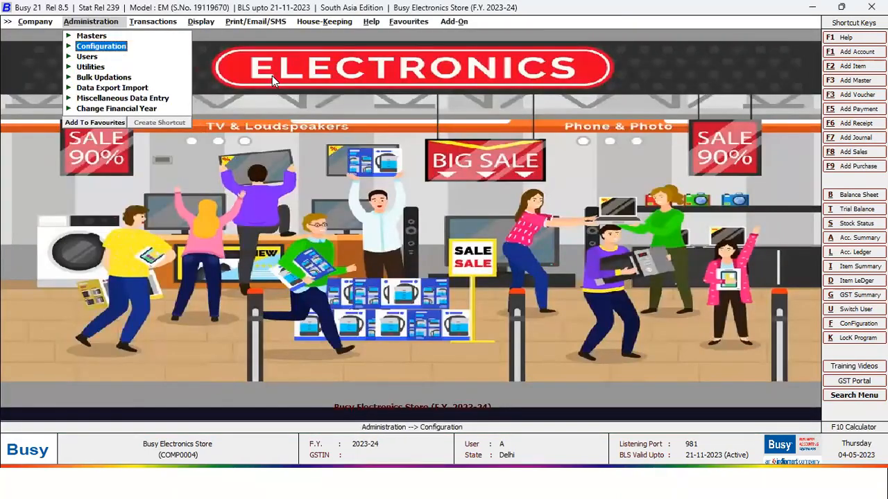
# - Open Configuration > Target Configuration > Sales
pyautogui.press('Return')
pyautogui.press('Down')
pyautogui.press('Down')
pyautogui.press('Down')
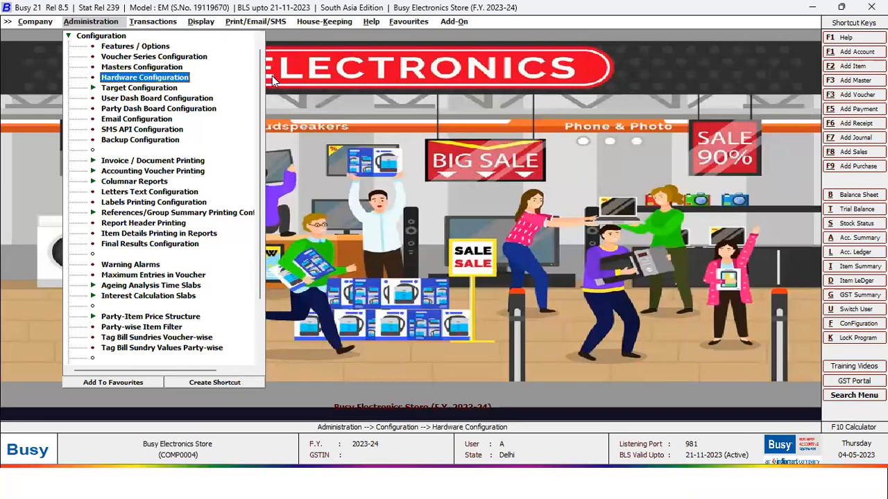
pyautogui.press('Down')
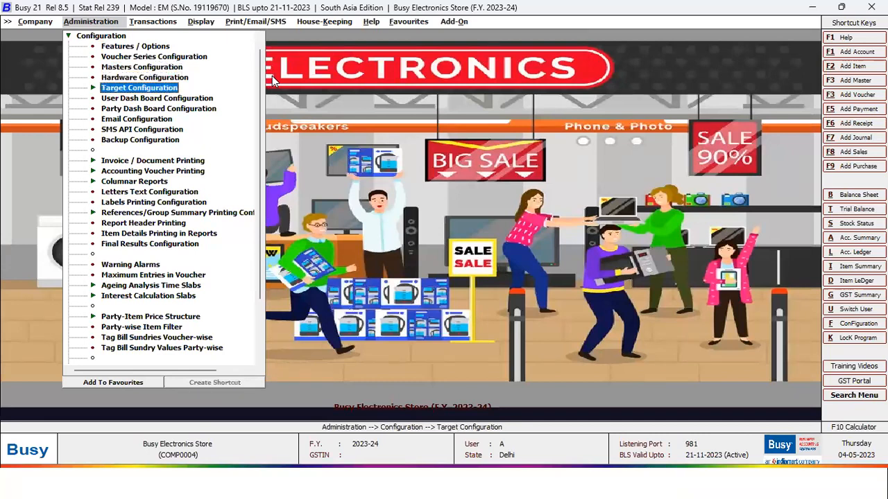
pyautogui.press('Return')
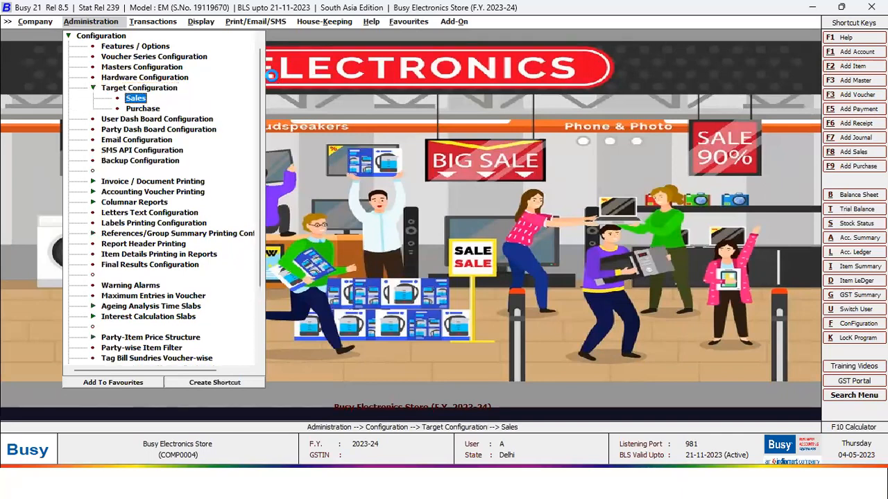
pyautogui.press('Return')
pyautogui.press('Return')
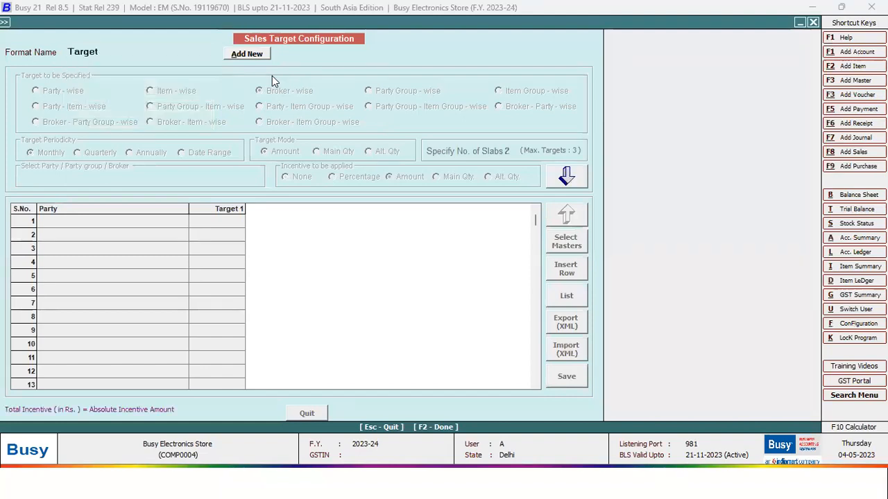
# - Try adding a new target format, cancel it, and quit the sales target configuration
pyautogui.click(104, 52)
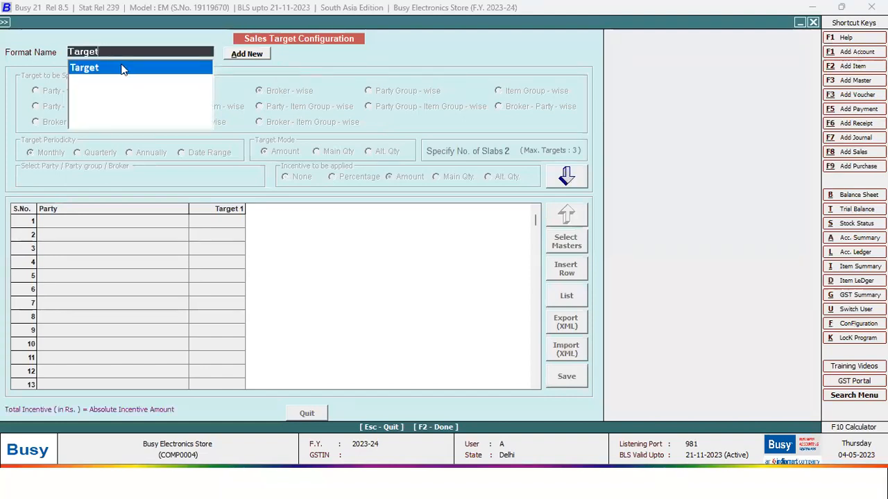
pyautogui.click(241, 54)
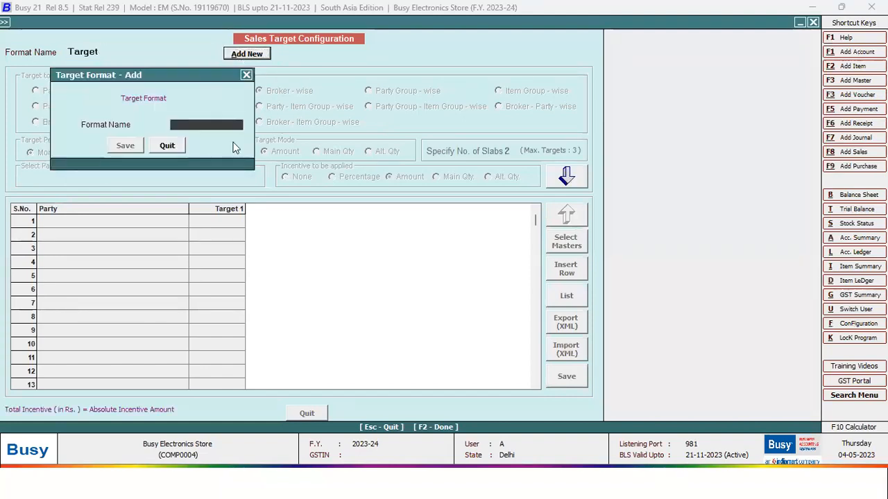
pyautogui.click(247, 75)
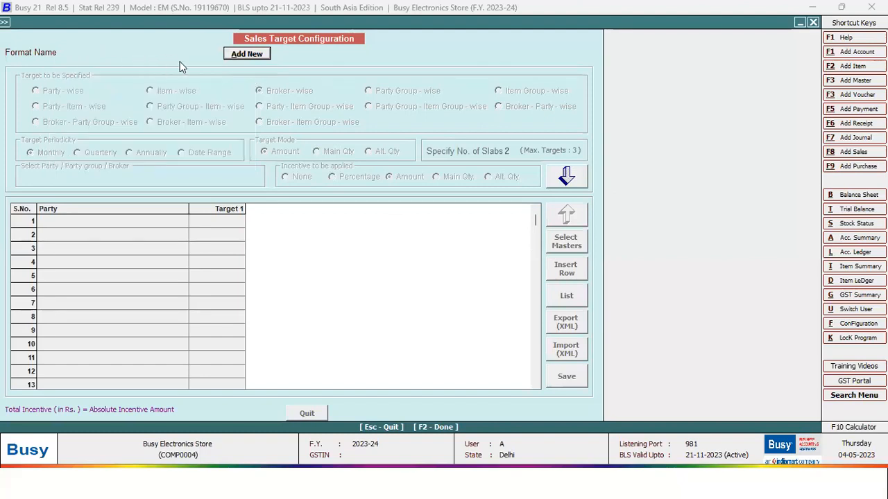
pyautogui.press('Escape')
pyautogui.press('Escape')
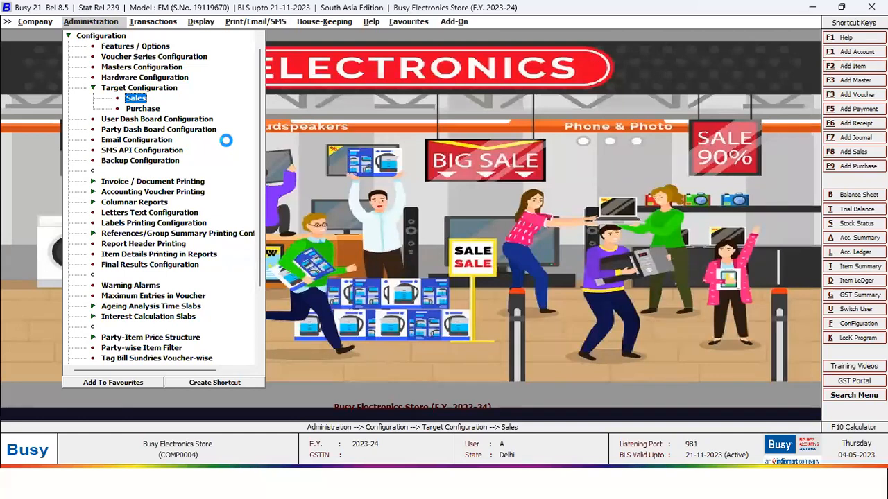
# - Reopen Sales Target Configuration with the Target format and load its three-broker grid
pyautogui.press('Return')
pyautogui.press('Return')
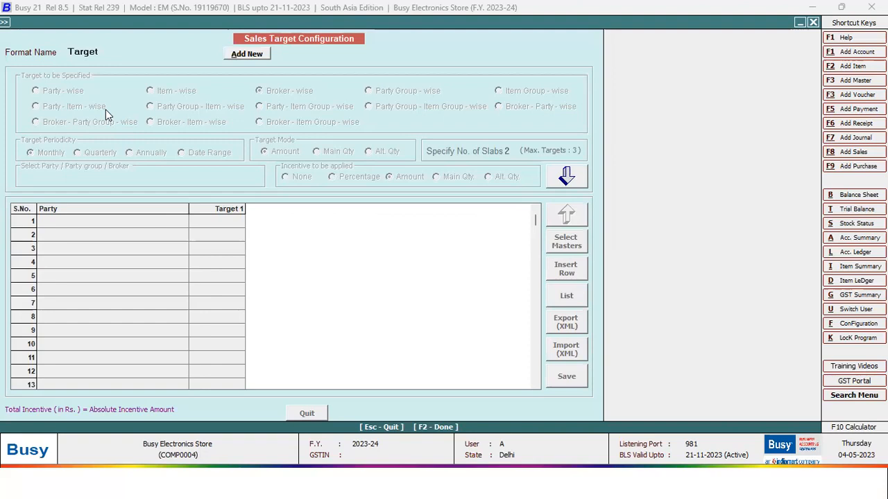
pyautogui.click(564, 182)
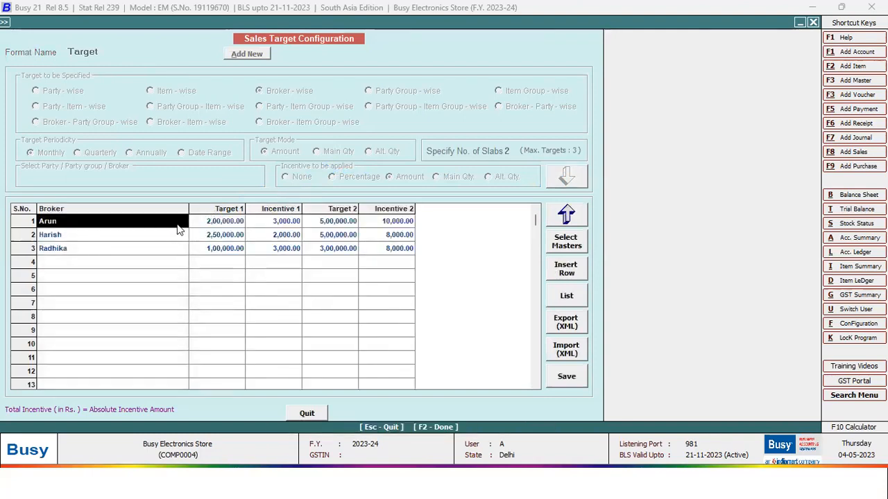
# - Check each broker's Target 1 amount, including 2,50,000.00 and 1,00,000.00
pyautogui.click(223, 224)
pyautogui.click(103, 236)
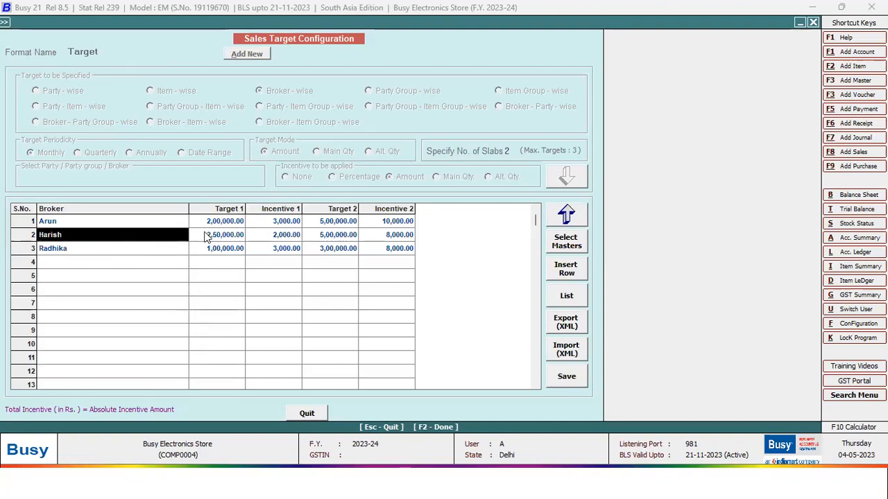
pyautogui.click(208, 237)
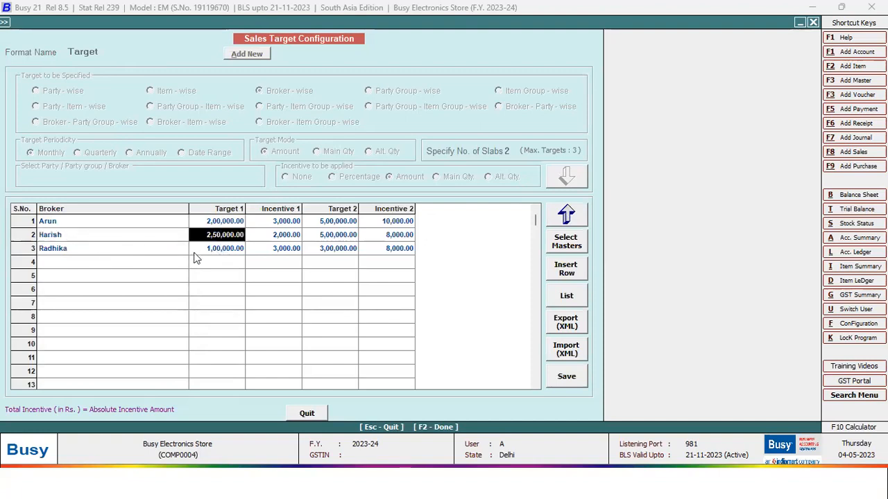
pyautogui.click(109, 249)
pyautogui.press('Return')
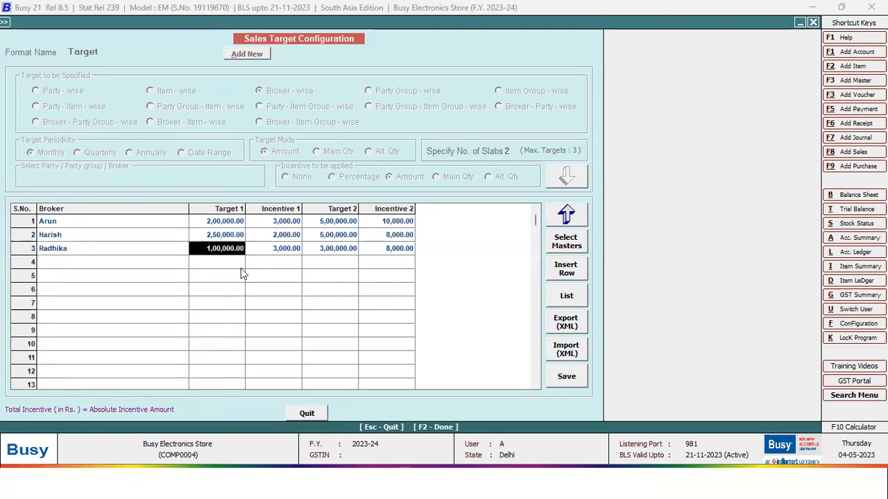
# - Review the Target 1 and Incentive 1 amounts for all three brokers
pyautogui.click(281, 222)
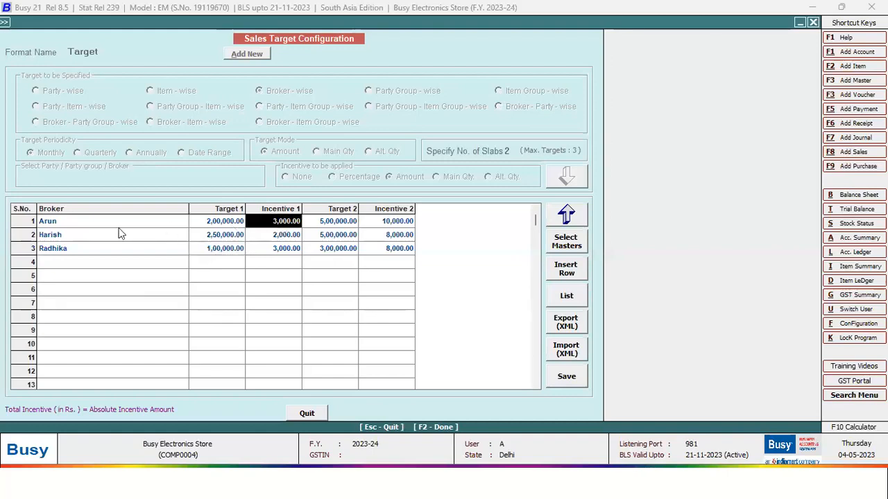
pyautogui.click(217, 222)
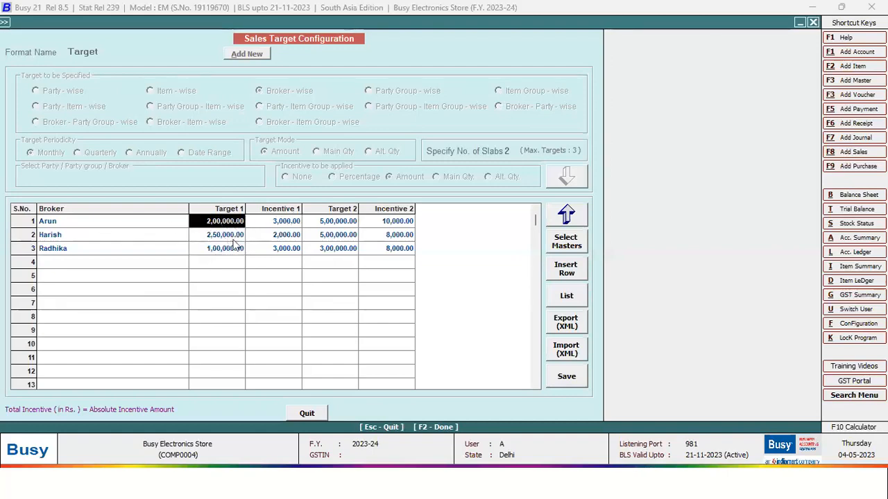
pyautogui.click(286, 225)
pyautogui.click(149, 240)
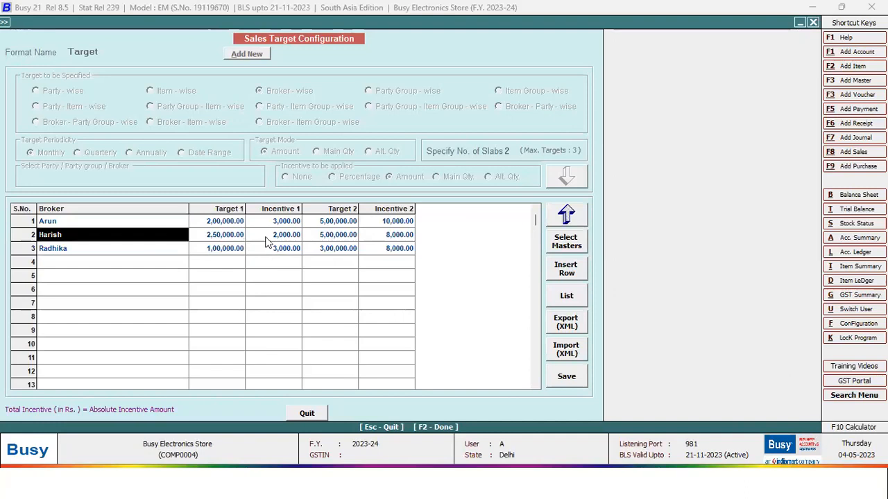
pyautogui.click(217, 237)
pyautogui.click(276, 238)
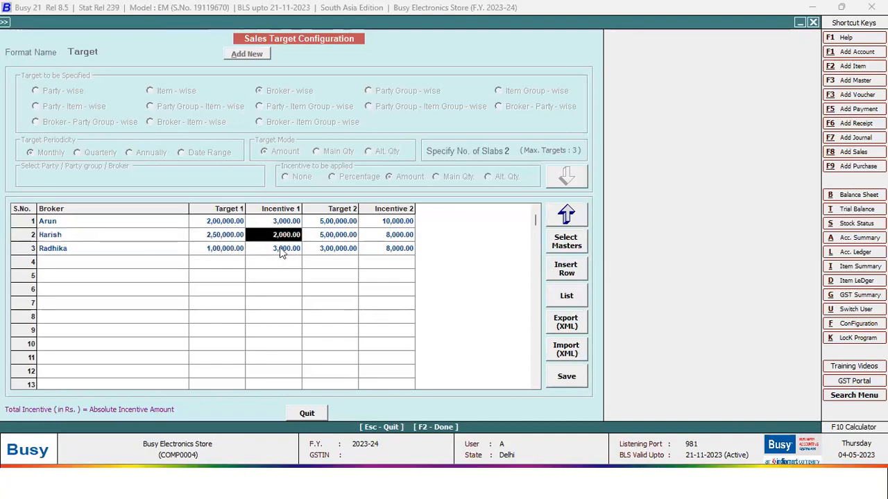
pyautogui.click(240, 250)
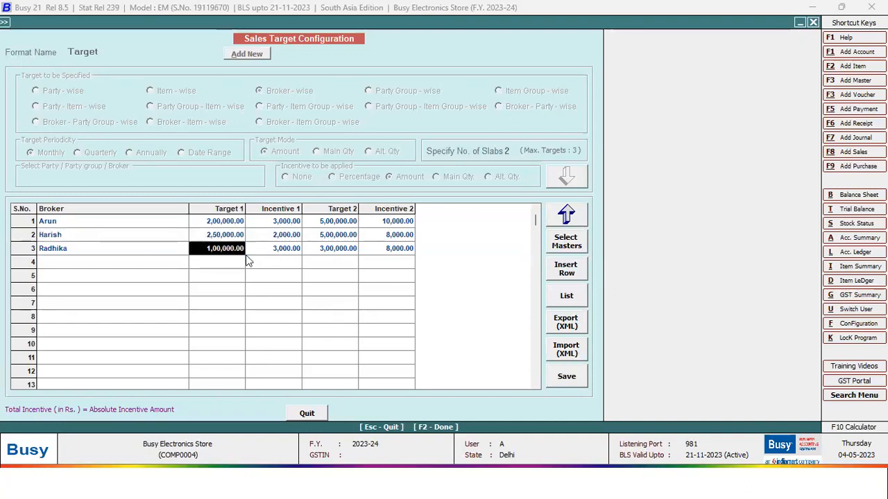
pyautogui.click(281, 250)
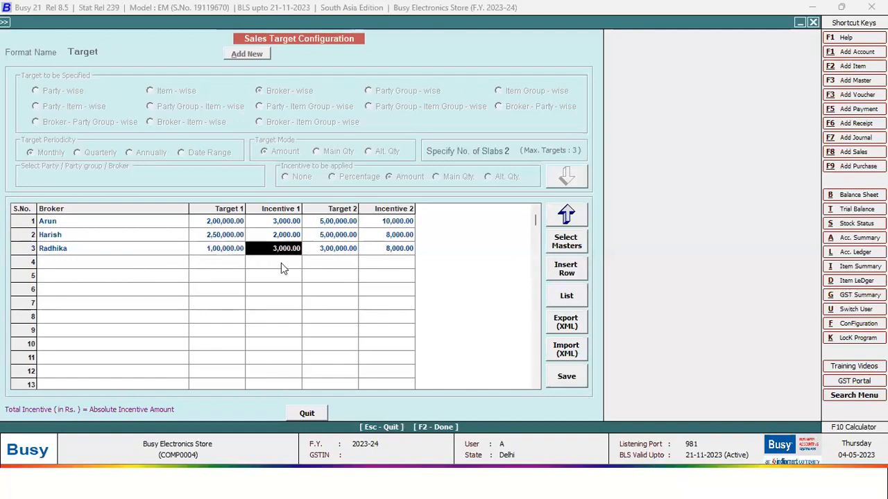
# - Review each broker's Target 2 and Incentive 2 amounts, then choose Quit
pyautogui.click(340, 221)
pyautogui.click(123, 222)
pyautogui.click(329, 228)
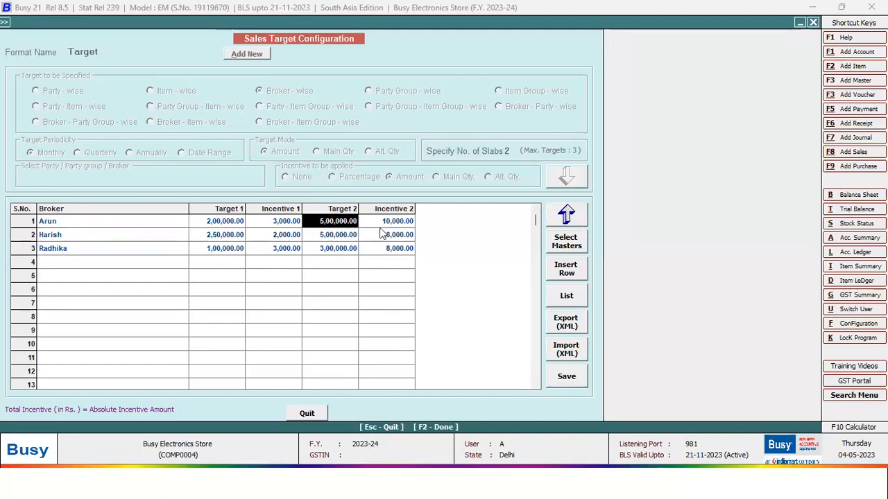
pyautogui.press('Return')
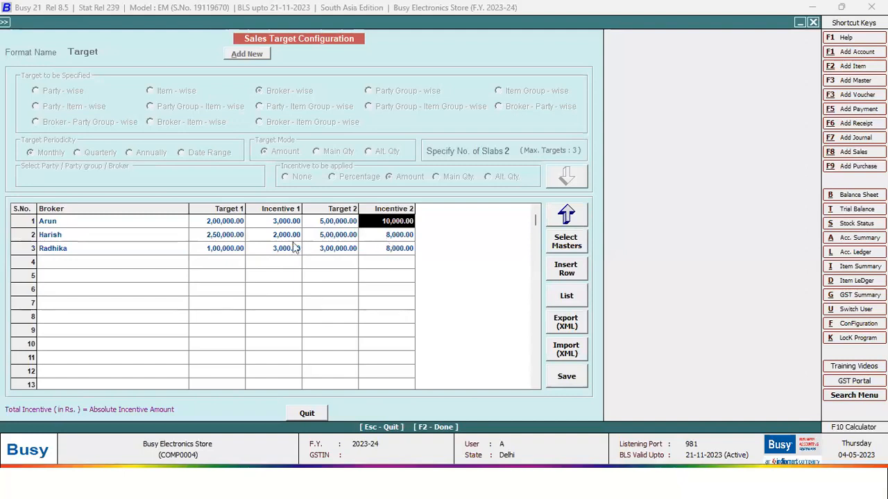
pyautogui.click(344, 240)
pyautogui.press('Return')
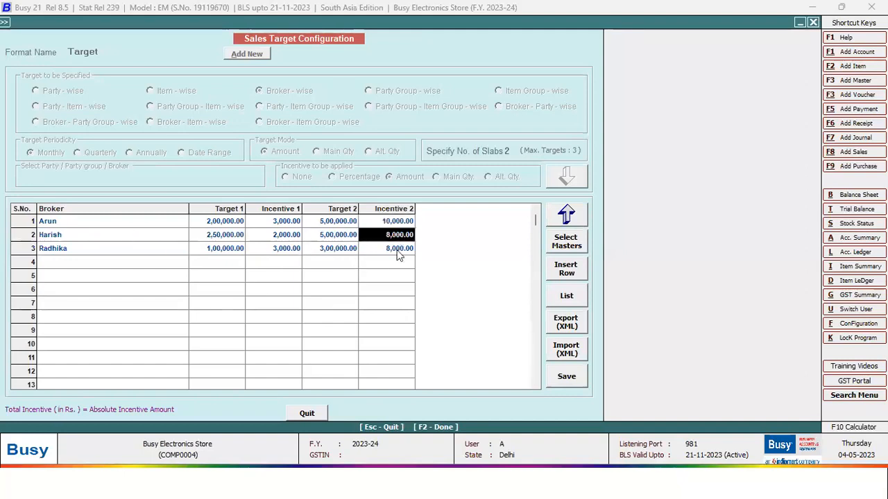
pyautogui.click(338, 251)
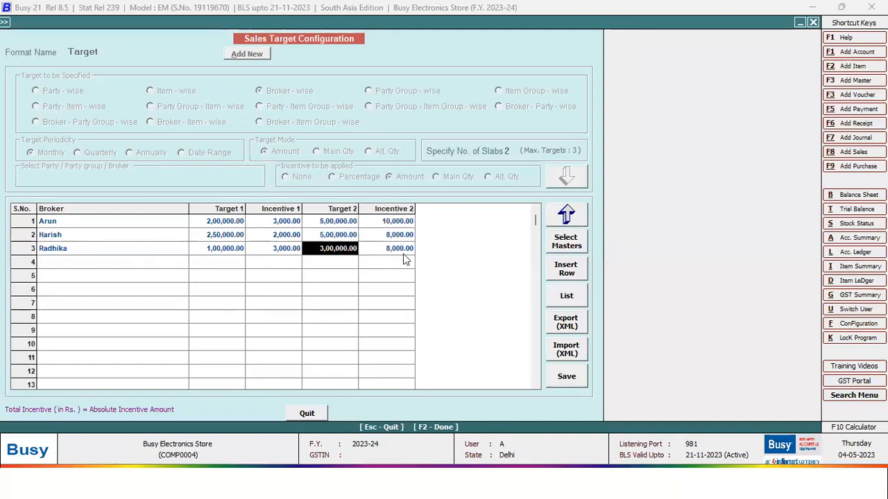
pyautogui.press('Return')
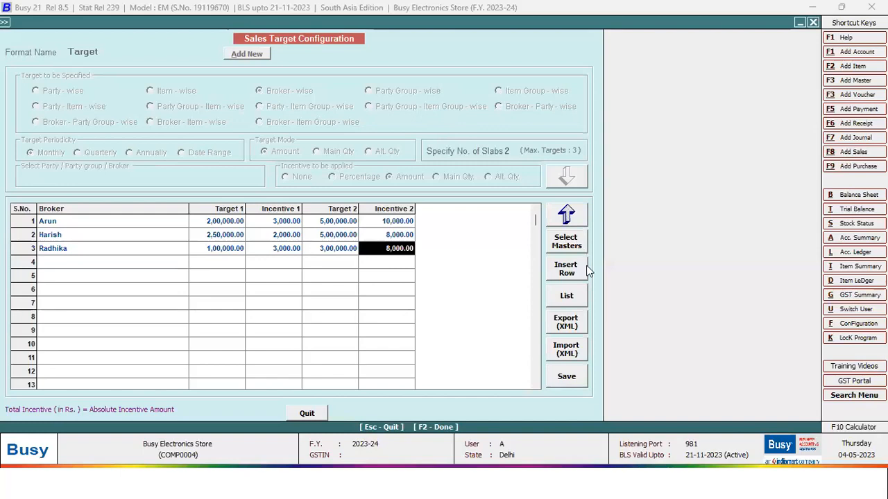
pyautogui.click(310, 415)
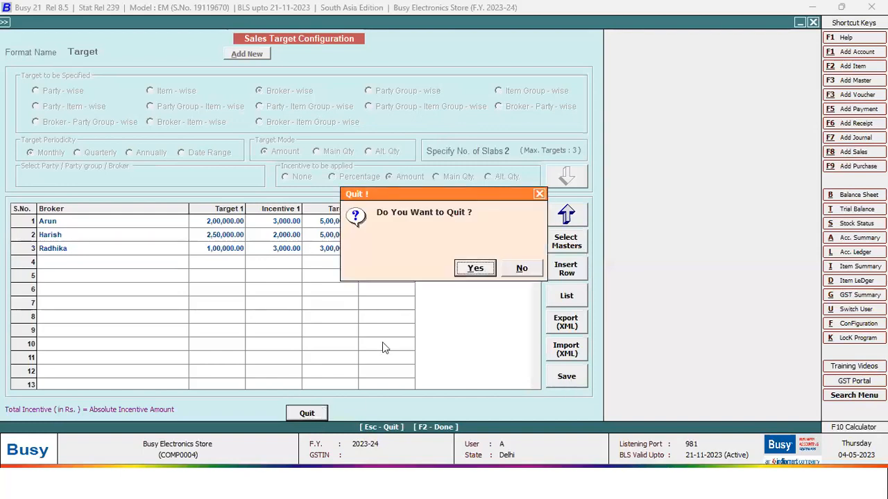
# - Quit the target configuration and load the Sales price structure for the Sundry Debtors party group
pyautogui.click(477, 270)
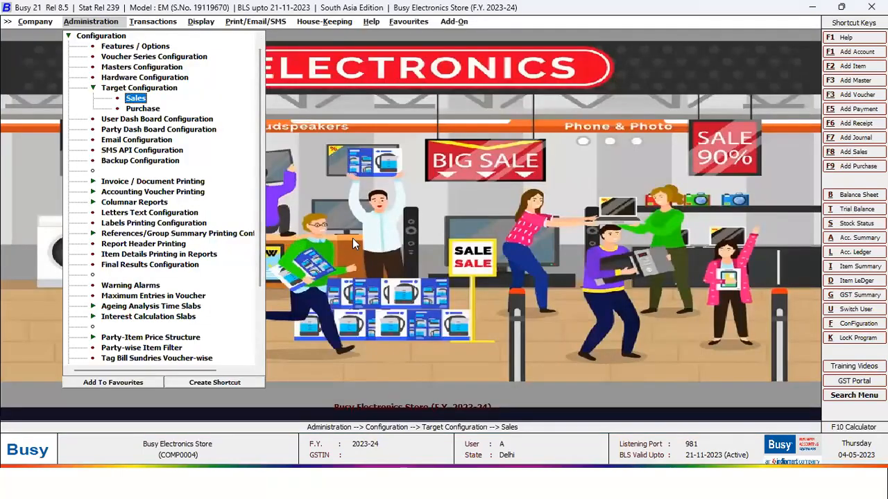
pyautogui.press('Escape')
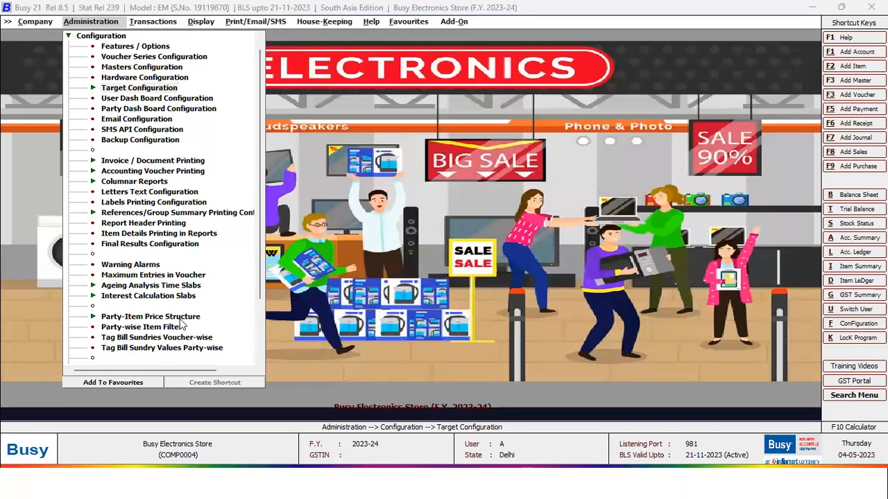
pyautogui.click(179, 318)
pyautogui.click(135, 327)
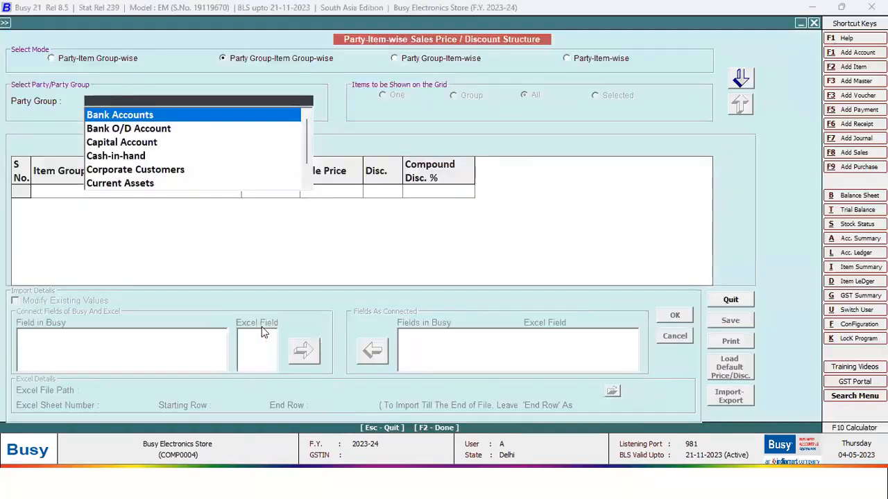
pyautogui.write('sun')
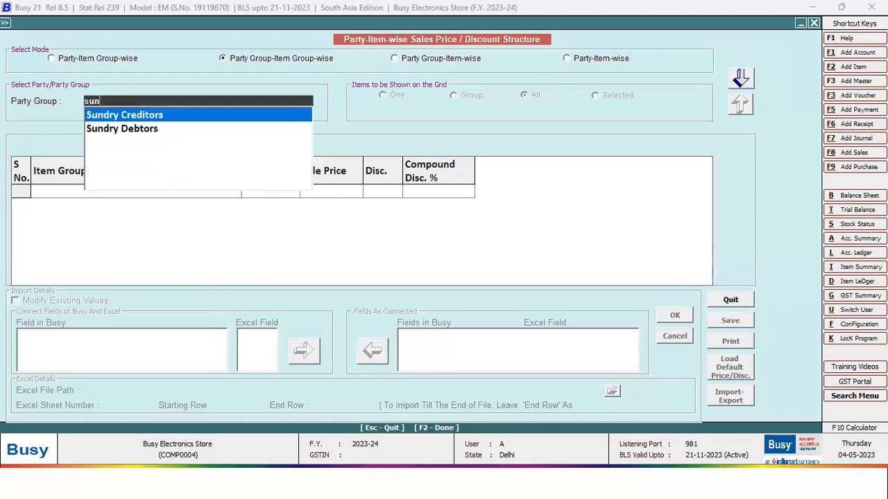
pyautogui.click(122, 128)
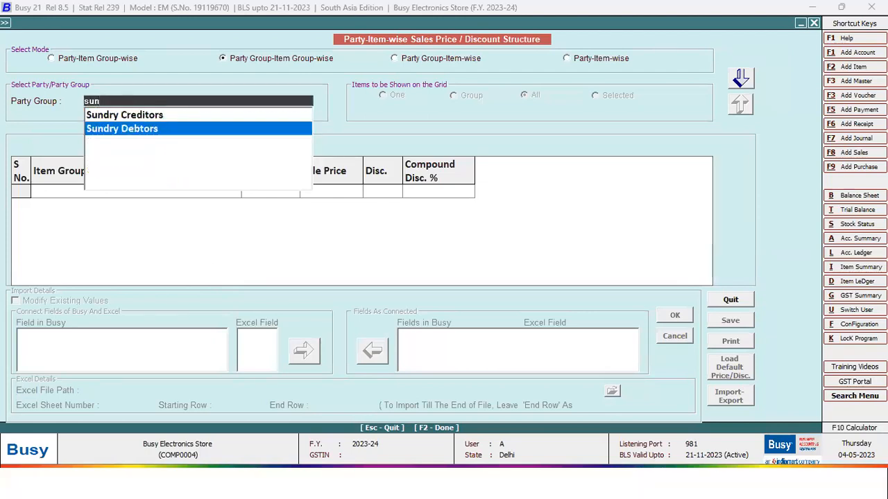
pyautogui.press('Return')
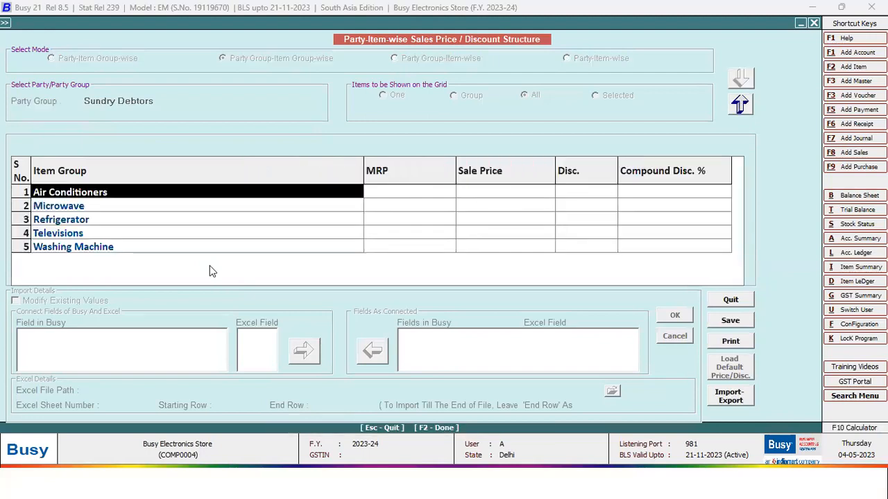
# - Reload the sales price structure with Local Customer as the party group
pyautogui.press('Escape')
pyautogui.press('Return')
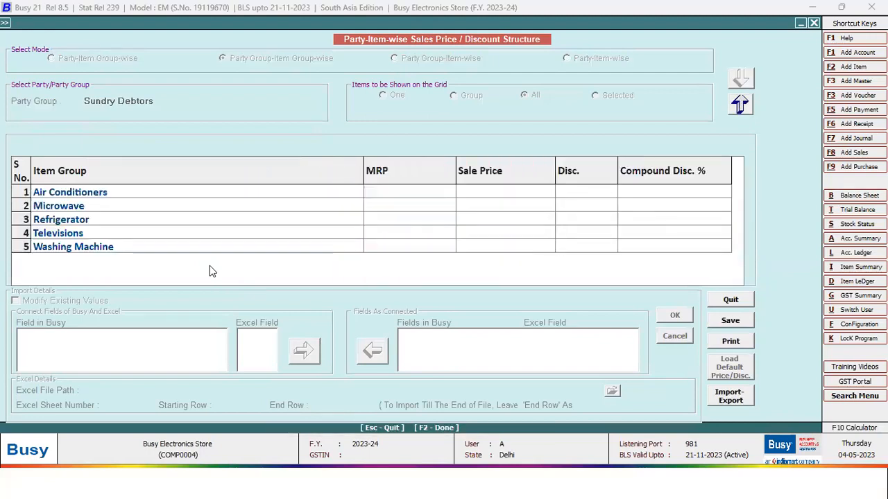
pyautogui.press('Return')
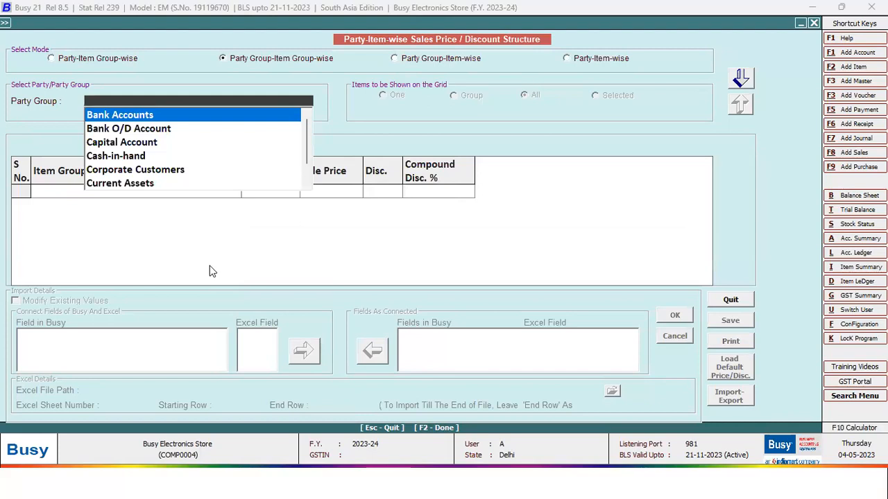
pyautogui.write('local')
pyautogui.press('Return')
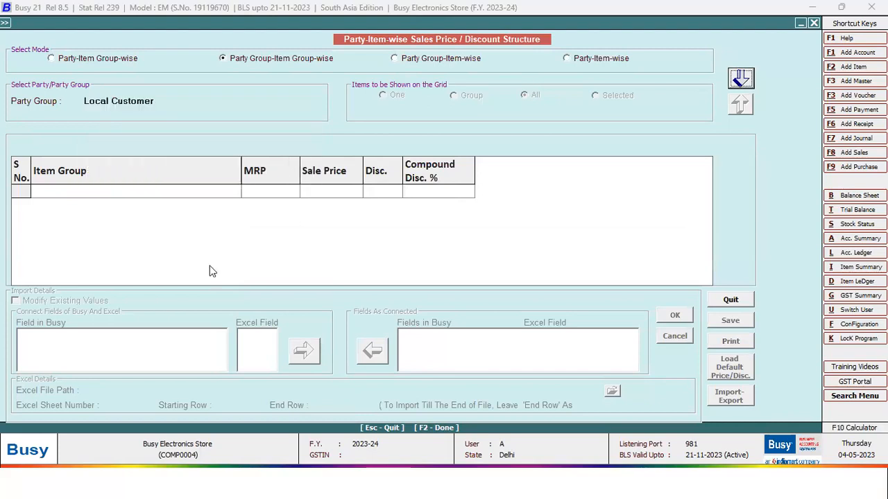
pyautogui.press('Return')
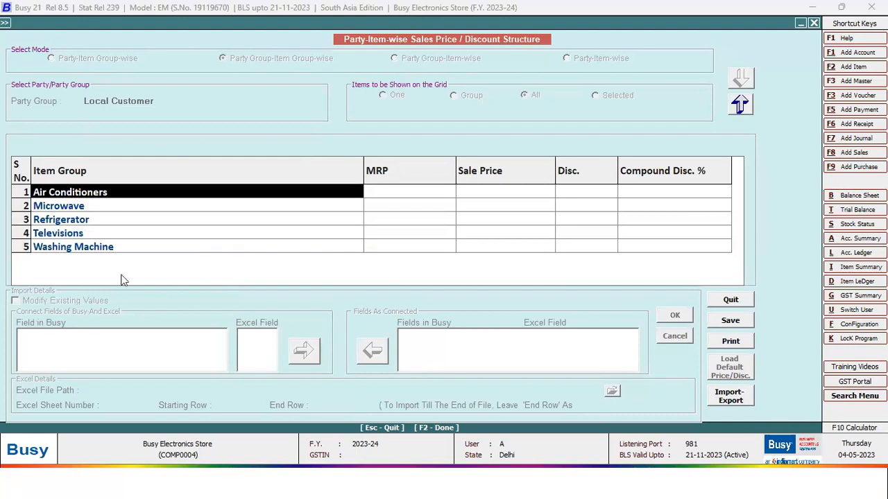
# - Check Local Customer's Air Conditioners MRP, sale price and discount cells, which hold no prices
pyautogui.click(649, 192)
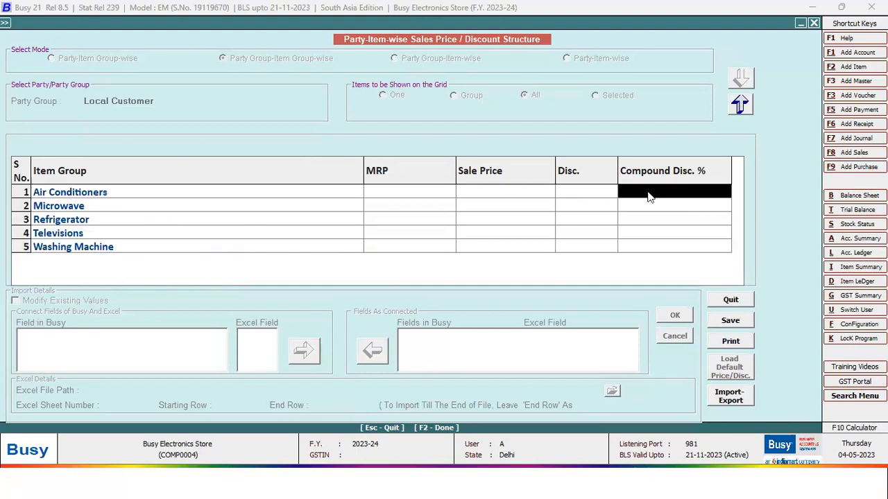
pyautogui.click(584, 197)
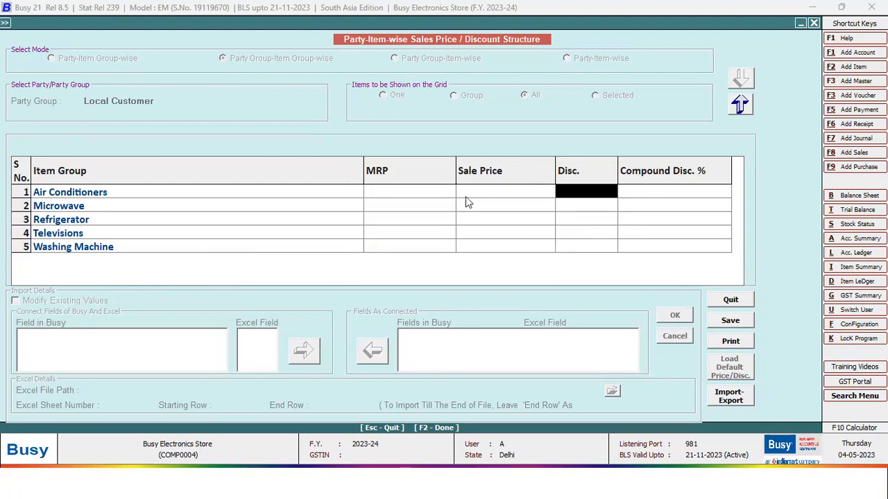
pyautogui.click(402, 193)
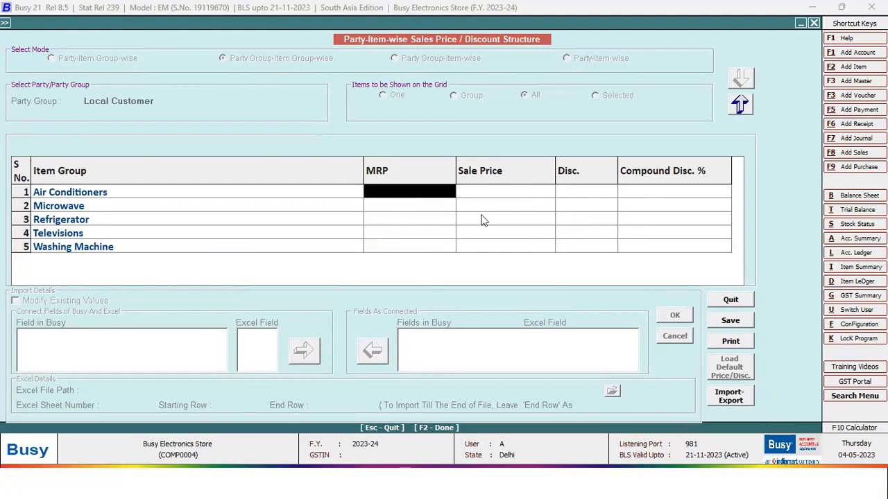
pyautogui.click(495, 196)
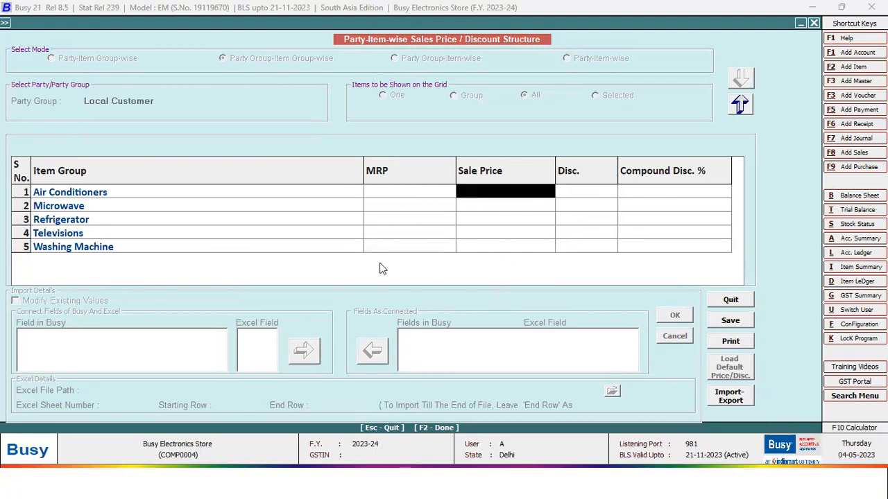
pyautogui.press('Escape')
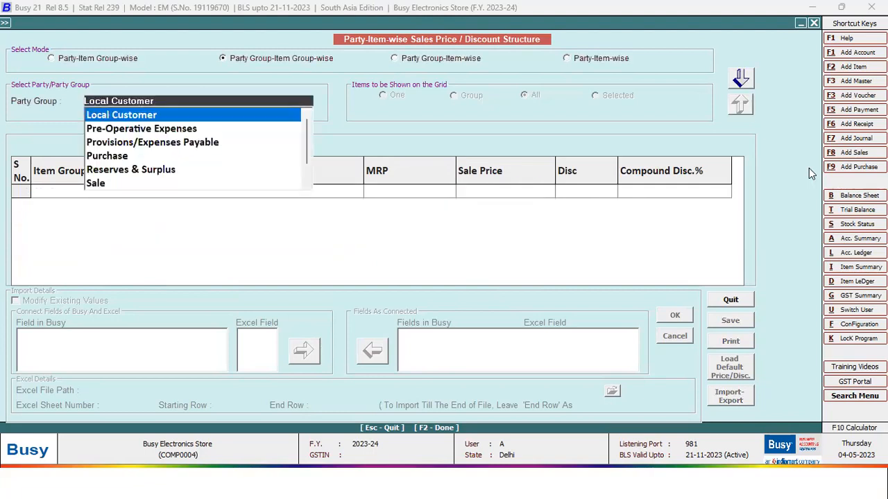
# - Review Corporate Customers discounts (Air Conditioners 28, Microwave 30, Refrigerator 20), then close the form
pyautogui.write('co')
pyautogui.click(177, 113)
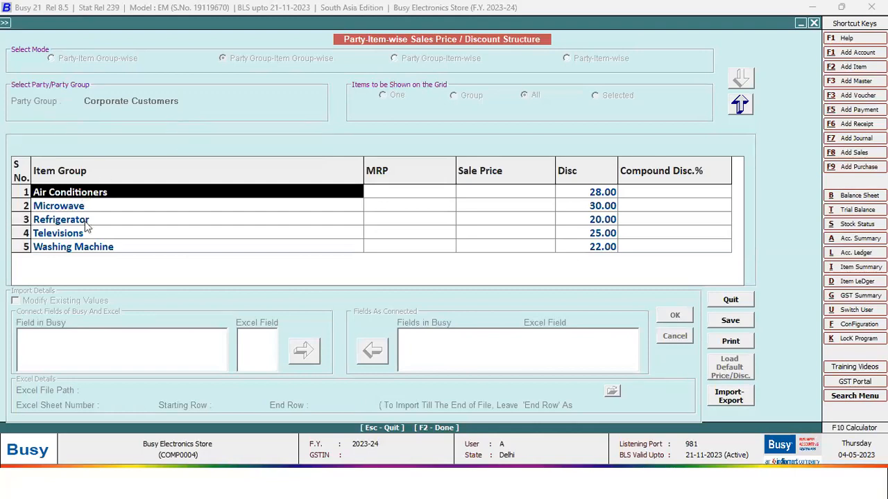
pyautogui.click(594, 190)
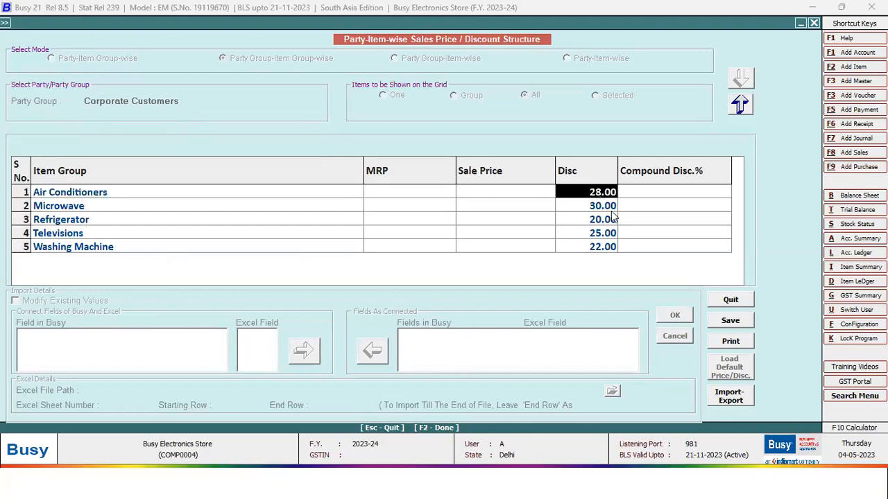
pyautogui.click(111, 194)
pyautogui.click(609, 194)
pyautogui.click(144, 208)
pyautogui.click(167, 220)
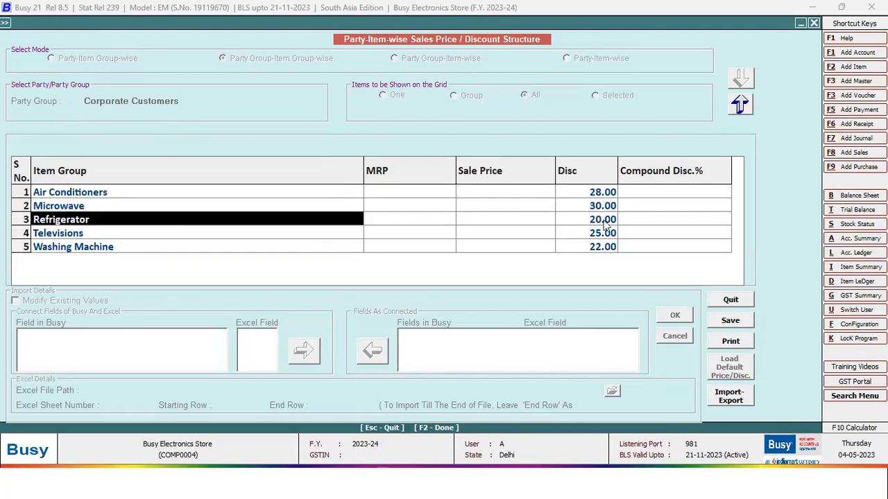
pyautogui.click(604, 220)
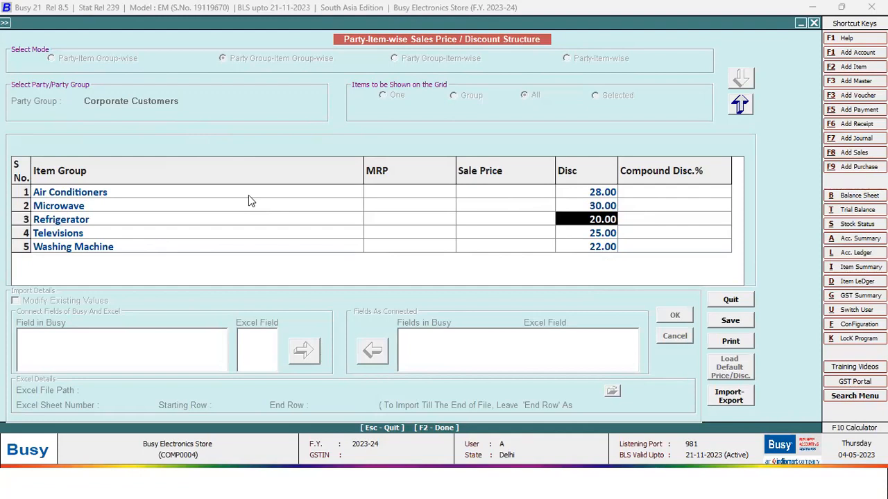
pyautogui.press('Escape')
pyautogui.press('Return')
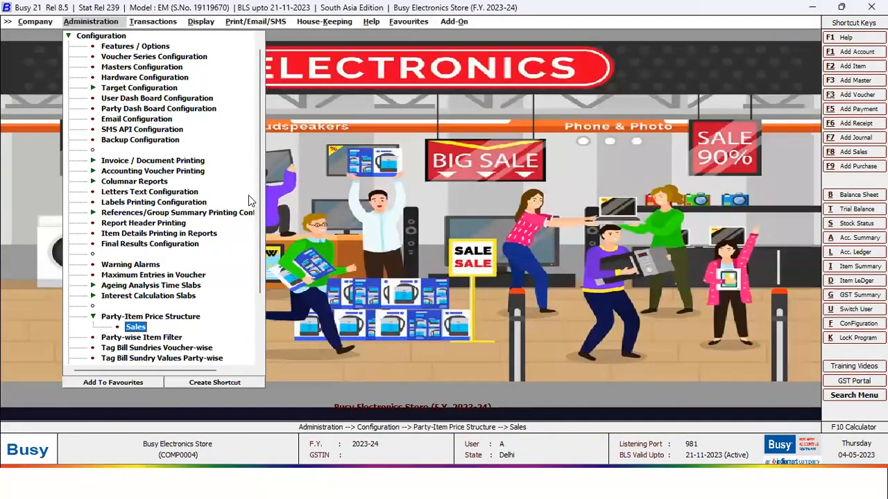
# - Add quotation SQ/002 for Forties Hospitals with the salesman and Godrej Double Door Refrigerator
pyautogui.press('Escape')
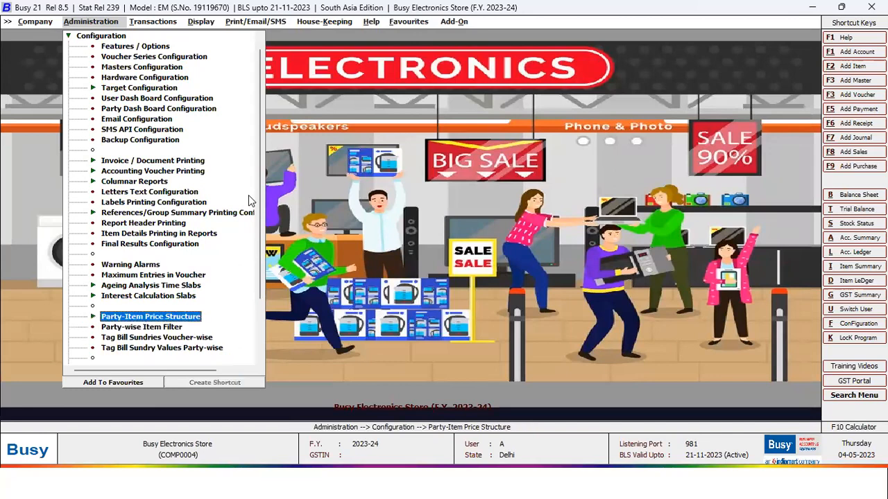
pyautogui.press('Escape')
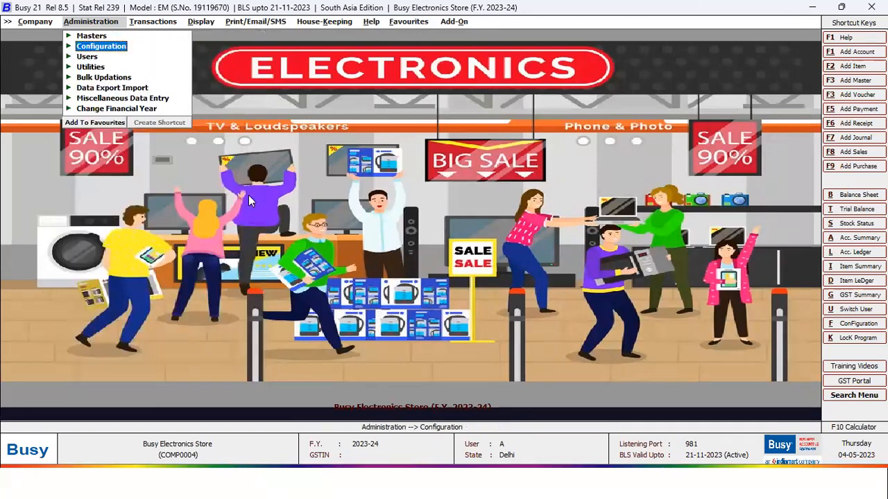
pyautogui.press('Right')
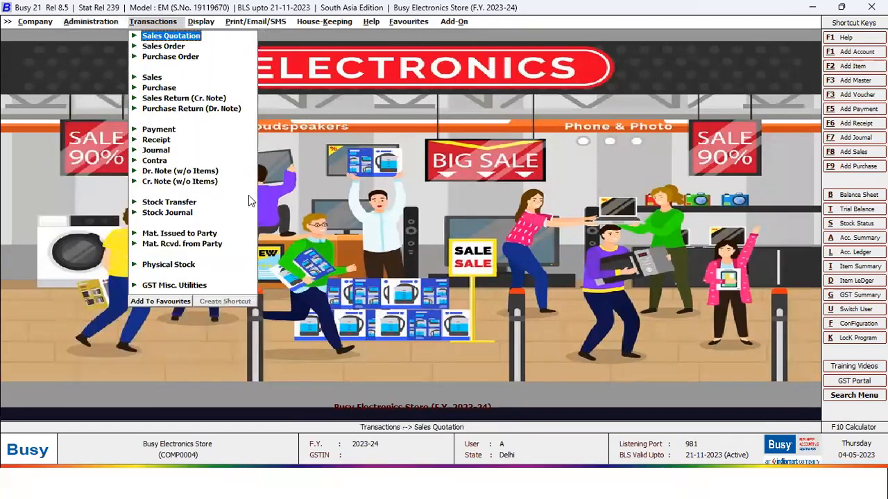
pyautogui.press('Return')
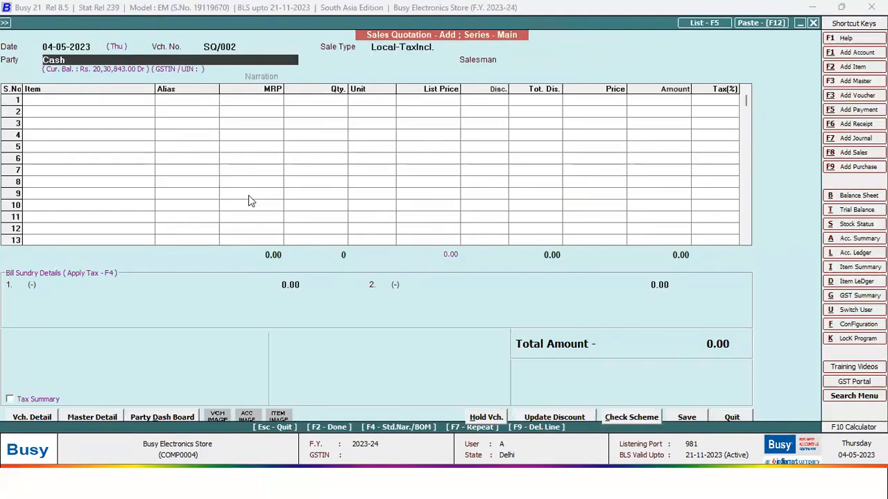
pyautogui.press('Escape')
pyautogui.press('Return')
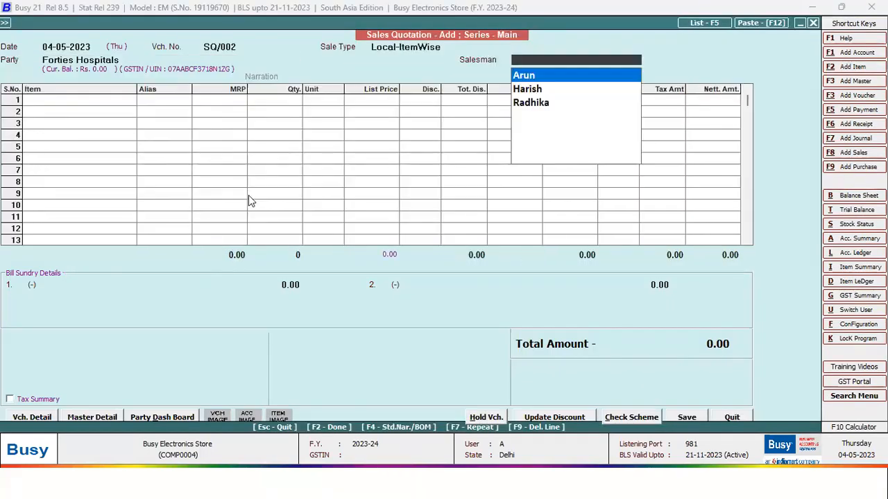
pyautogui.press('Return')
pyautogui.press('Return')
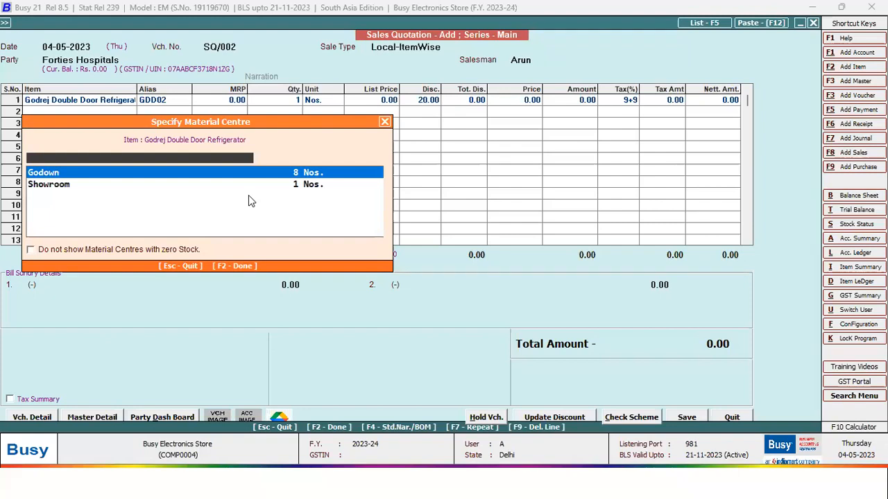
# - Take the refrigerator from Godown stock at quantity 1, checking its description lines
pyautogui.press('Down')
pyautogui.press('Up')
pyautogui.press('Return')
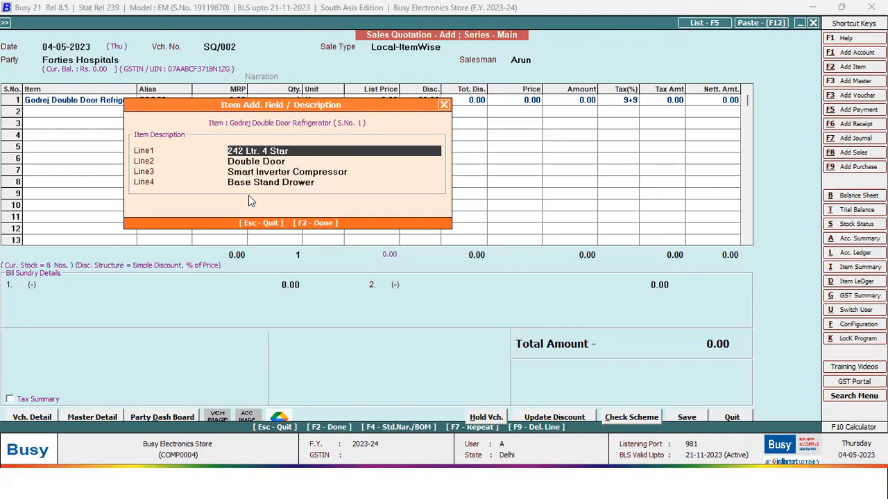
pyautogui.moveTo(211, 108); pyautogui.dragTo(159, 171)
pyautogui.click(432, 174)
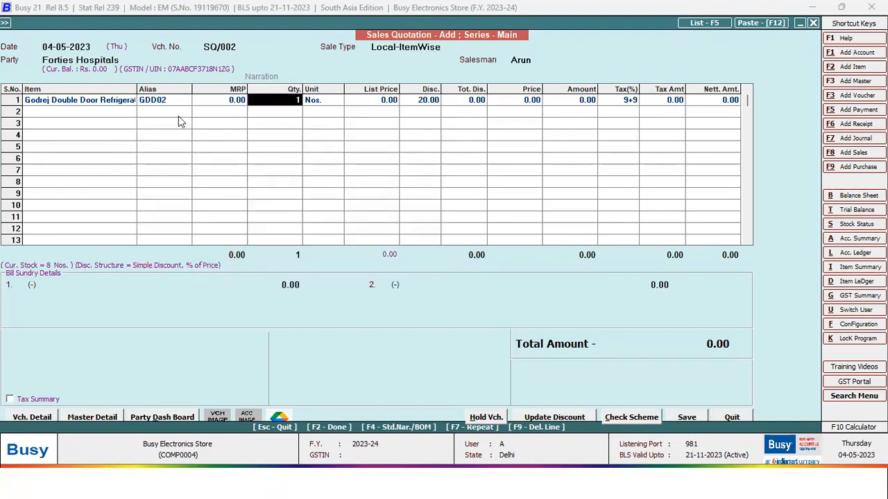
pyautogui.click(90, 100)
pyautogui.hotkey('ctrl', 'Return')
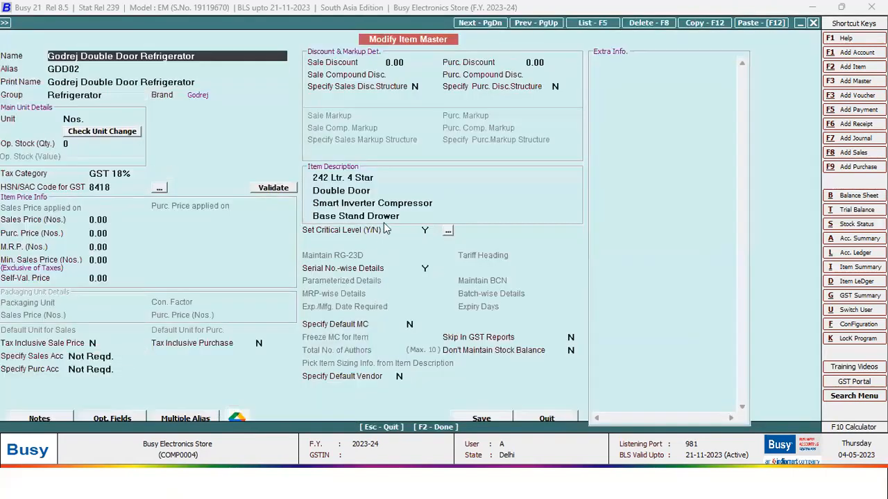
pyautogui.click(376, 176)
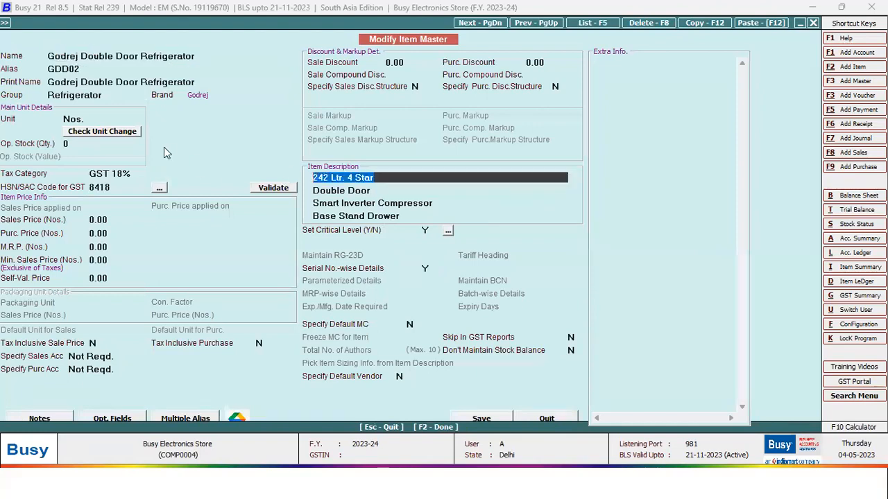
pyautogui.press('Escape')
pyautogui.press('Return')
pyautogui.press('Return')
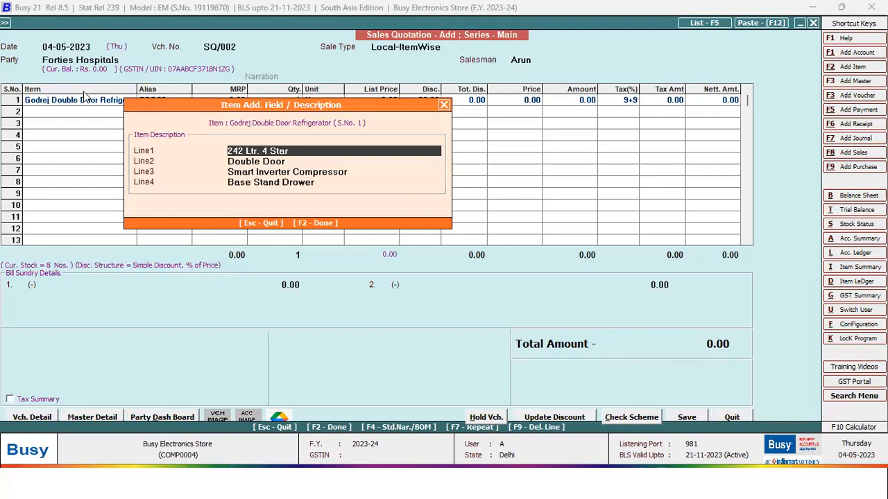
pyautogui.press('F2')
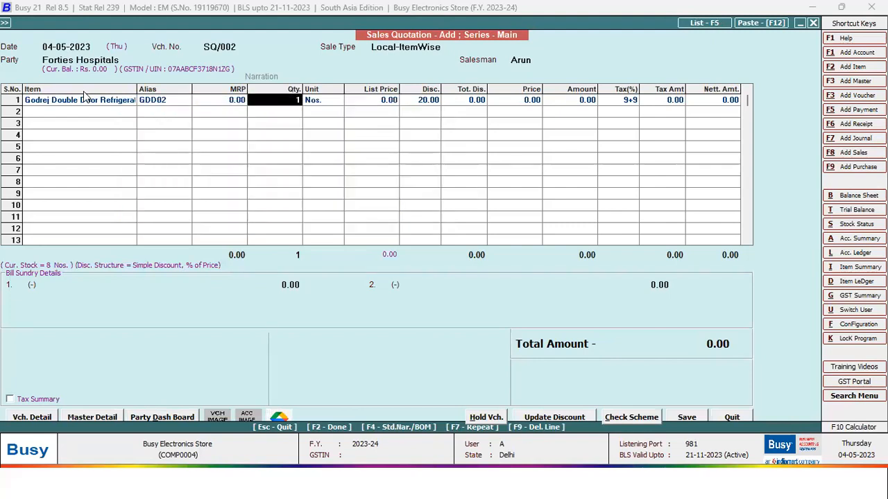
pyautogui.press('Return')
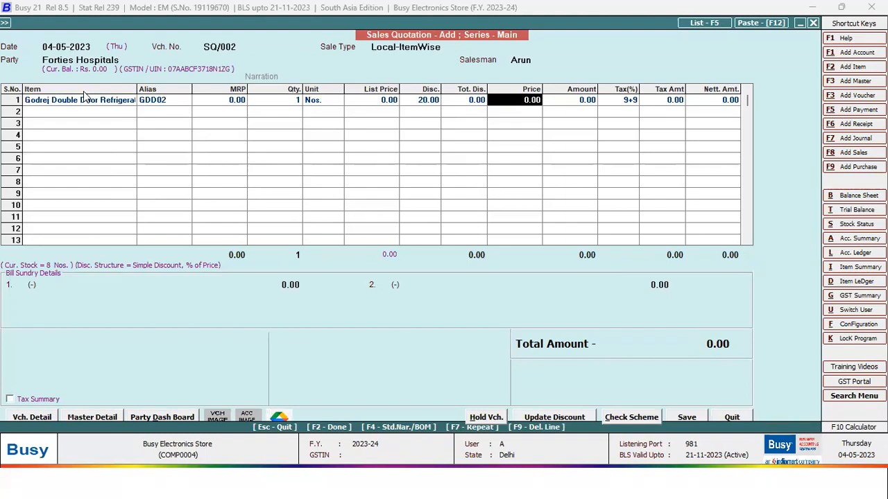
# - Add LG Smart TV 32 Inch from Showroom stock as row 2, quantity 1
pyautogui.press('Return')
pyautogui.press('Down')
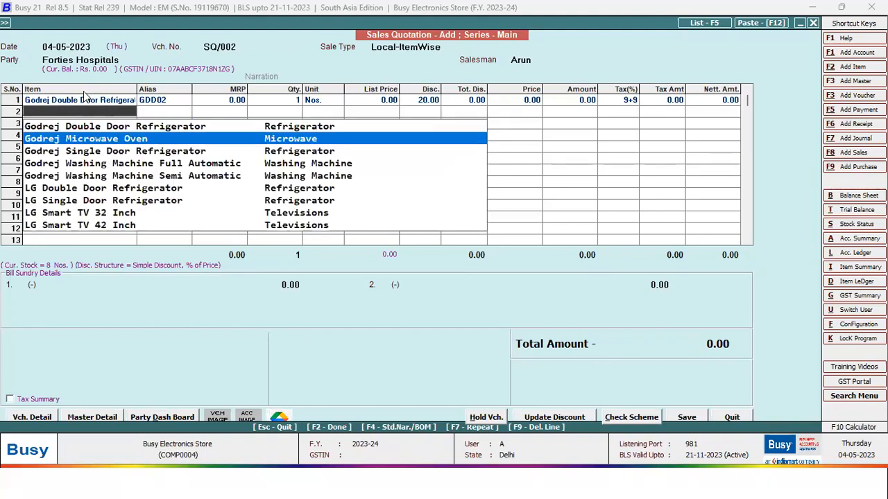
pyautogui.press('Down')
pyautogui.press('Down')
pyautogui.press('Down')
pyautogui.press('Down')
pyautogui.press('Down')
pyautogui.press('Down')
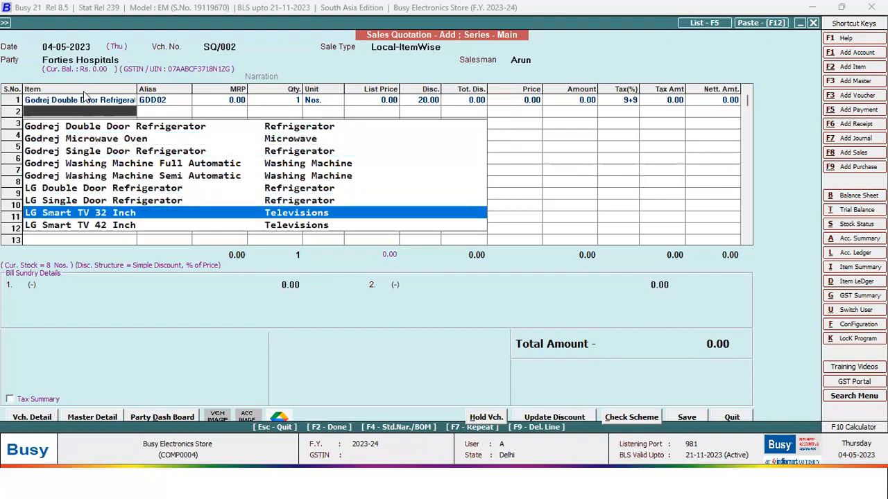
pyautogui.press('Return')
pyautogui.press('Down')
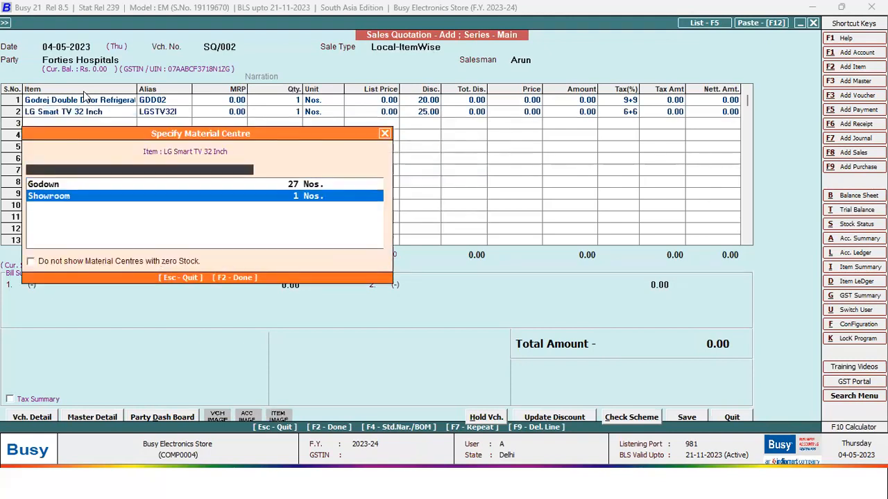
pyautogui.press('Return')
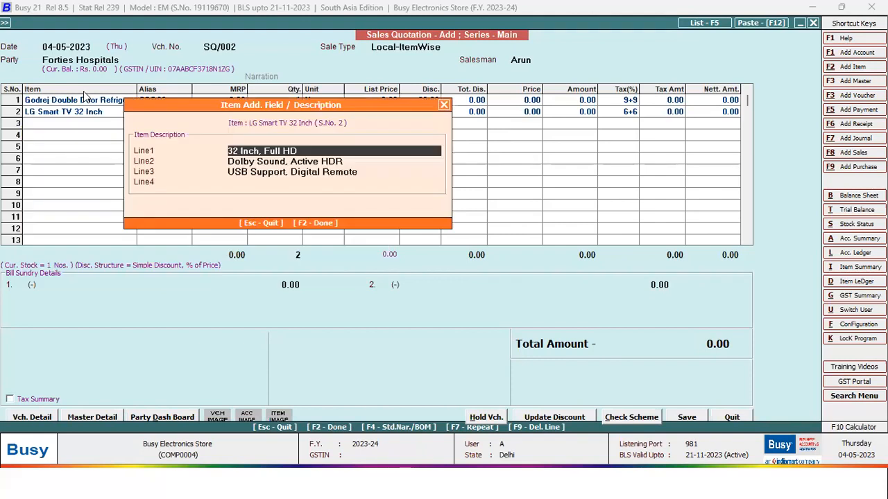
pyautogui.press('F2')
pyautogui.press('Return')
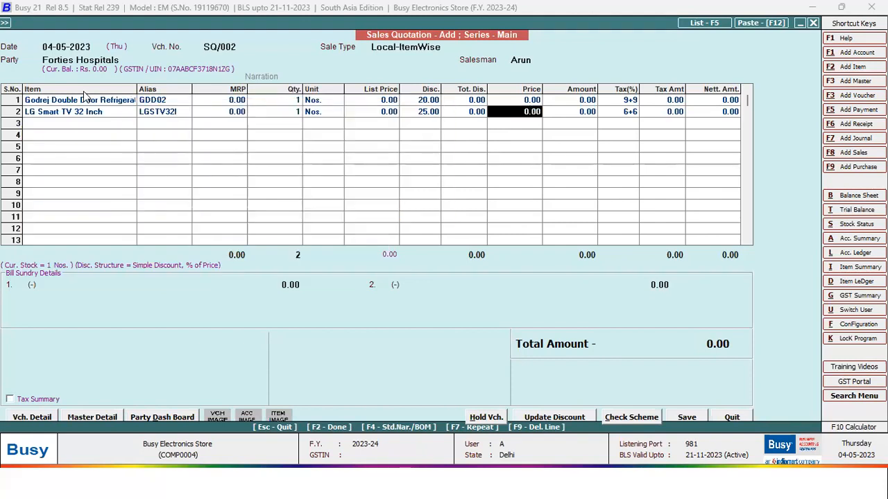
pyautogui.press('F2')
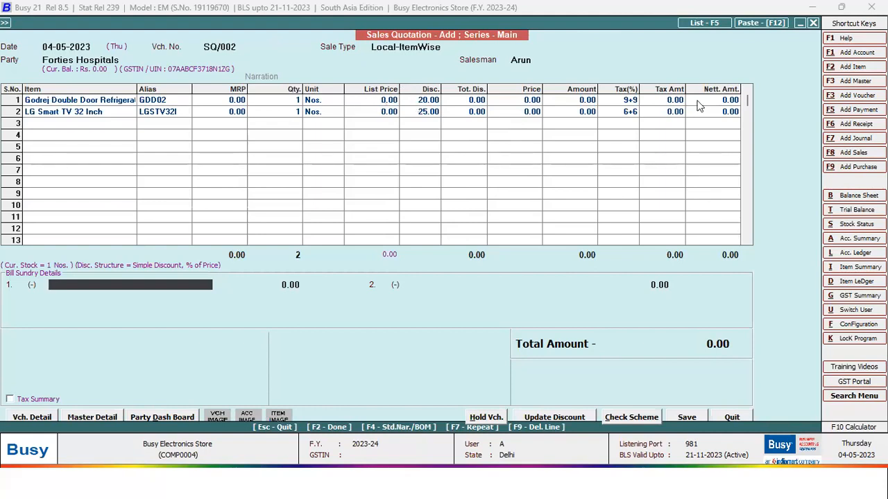
# - Set list prices to 50,000 for the refrigerator and 40,000 for the TV
pyautogui.click(384, 102)
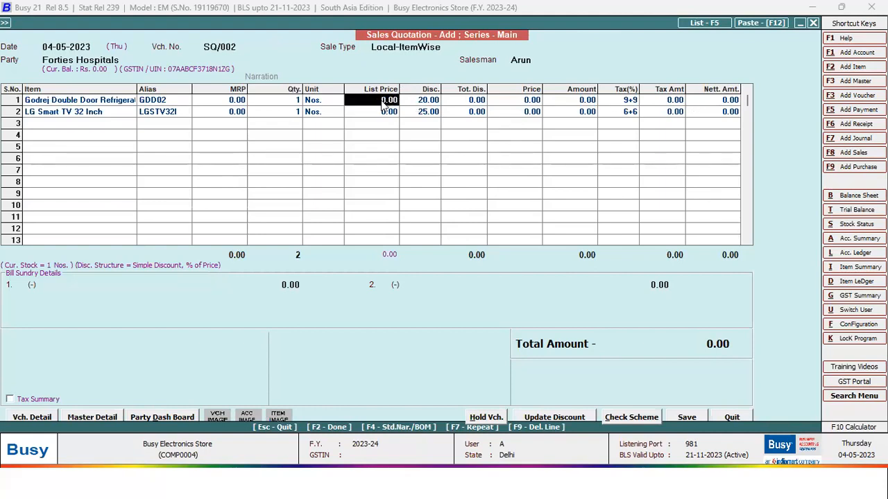
pyautogui.write('50000')
pyautogui.press('Return')
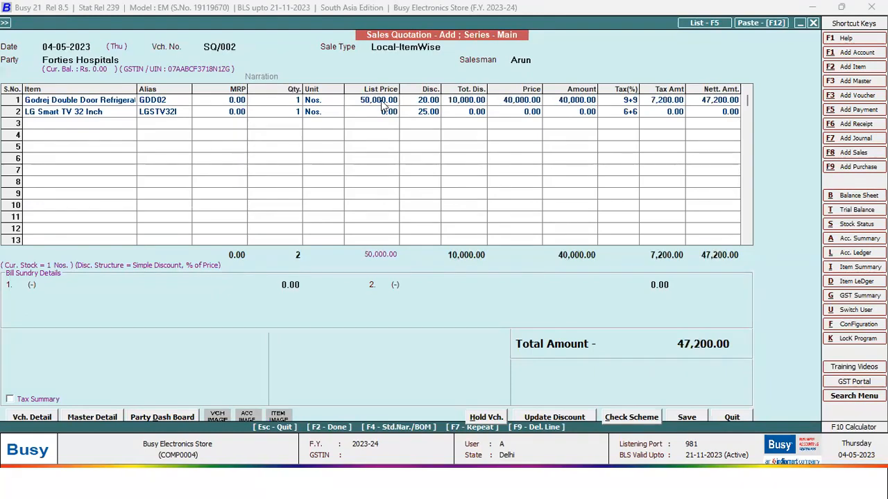
pyautogui.click(382, 104)
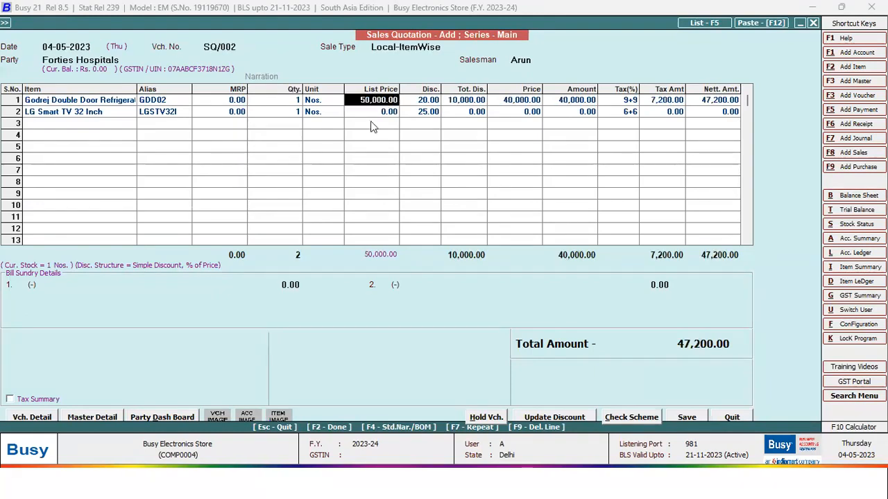
pyautogui.click(374, 113)
pyautogui.write('40000')
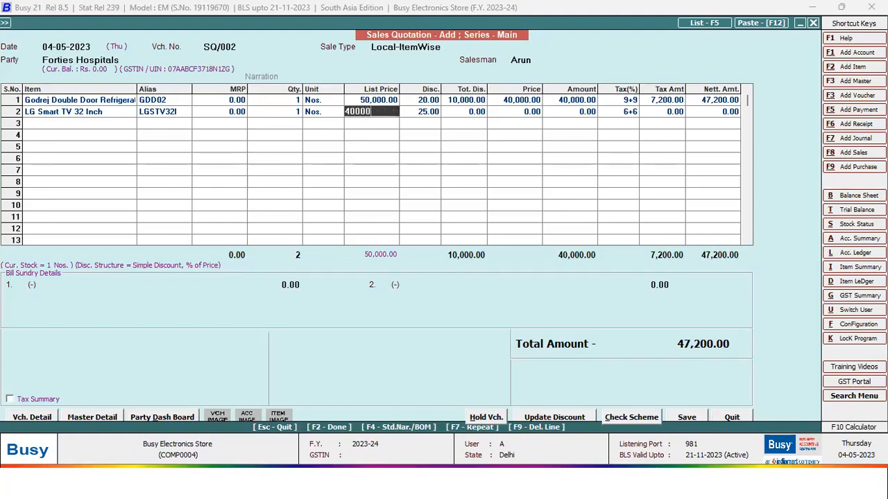
pyautogui.press('Return')
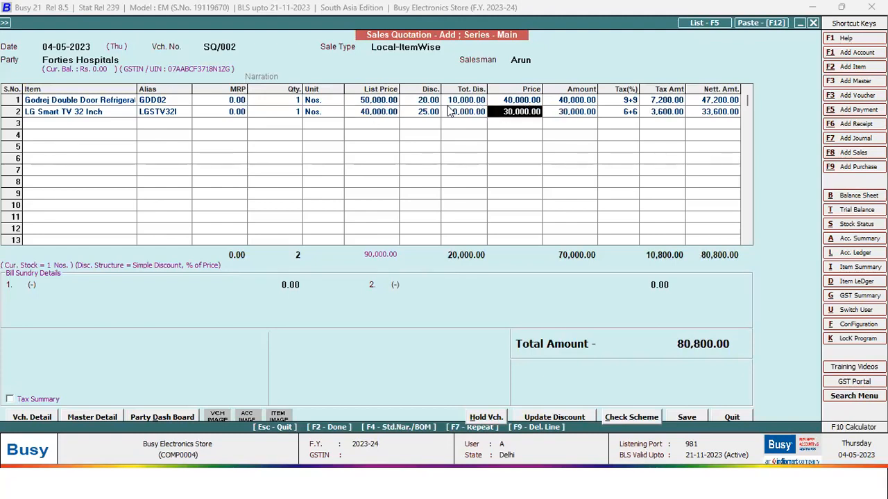
# - Keep the Local-ItemWise sale type and save quotation SQ/002 totalling 80,800
pyautogui.click(442, 47)
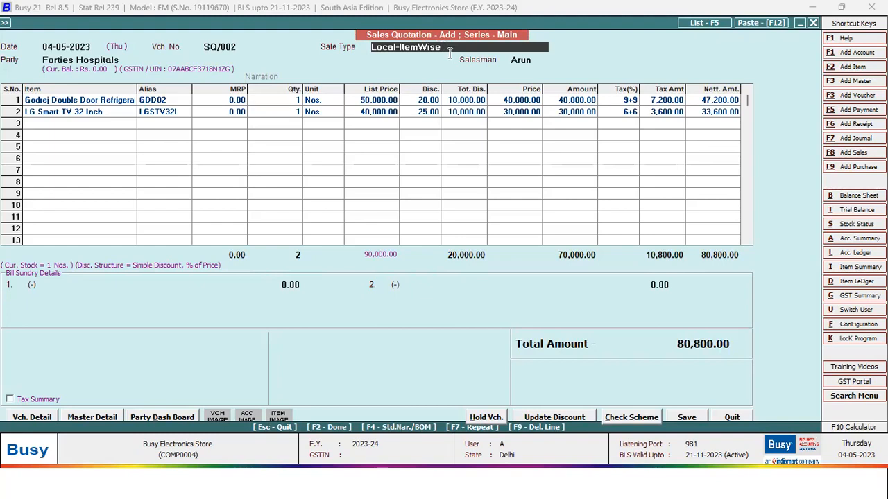
pyautogui.press('BackSpace')
pyautogui.press('Down')
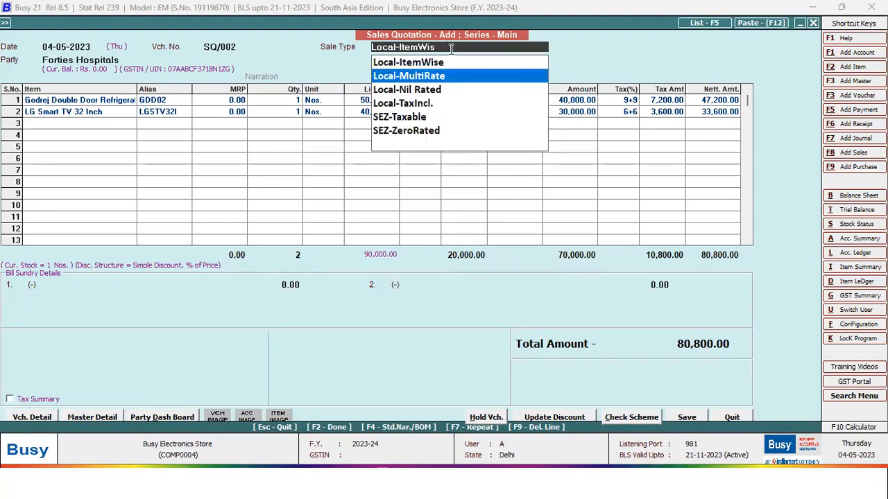
pyautogui.press('Down')
pyautogui.press('Down')
pyautogui.press('Up')
pyautogui.press('Up')
pyautogui.press('Up')
pyautogui.press('Return')
pyautogui.press('F2')
pyautogui.press('Return')
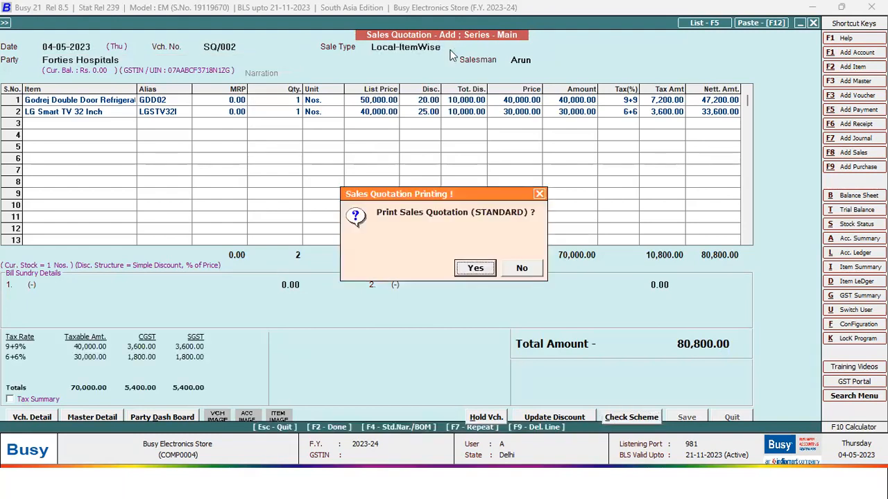
# - Preview the printed quotation SQ/002 with its 80,800 total, then close the preview
pyautogui.press('Return')
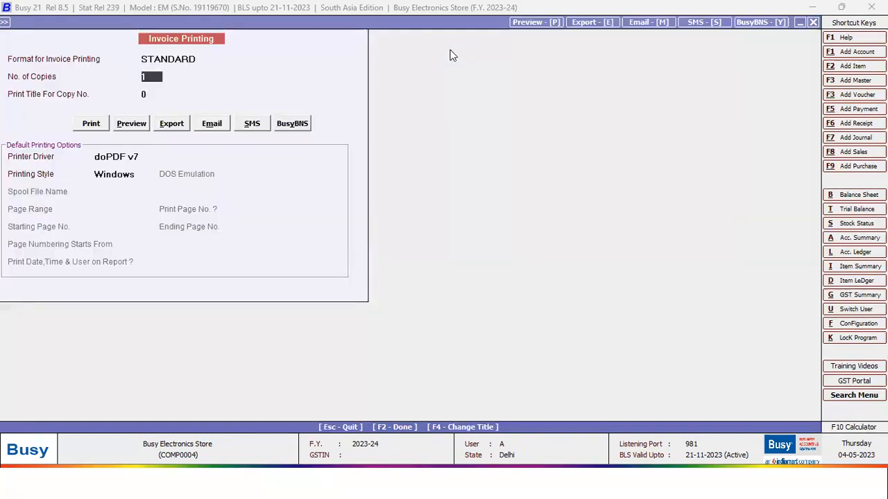
pyautogui.hotkey('alt', 'p')
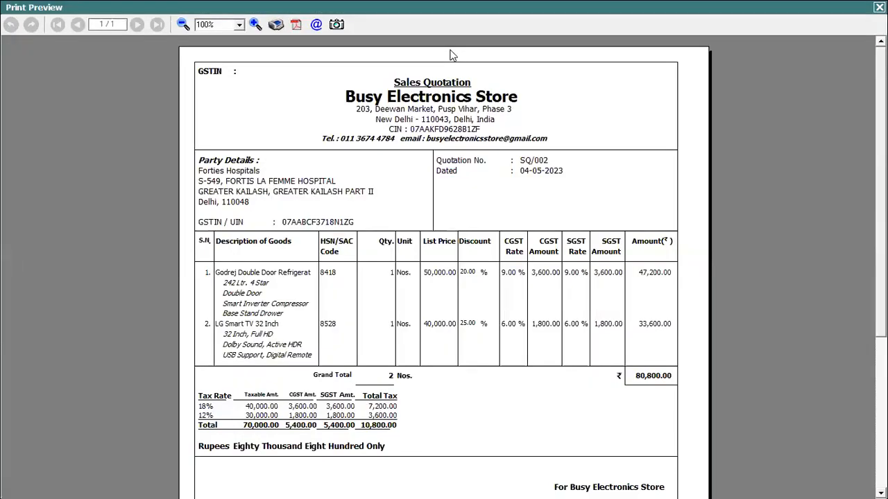
pyautogui.press('Escape')
pyautogui.press('Down')
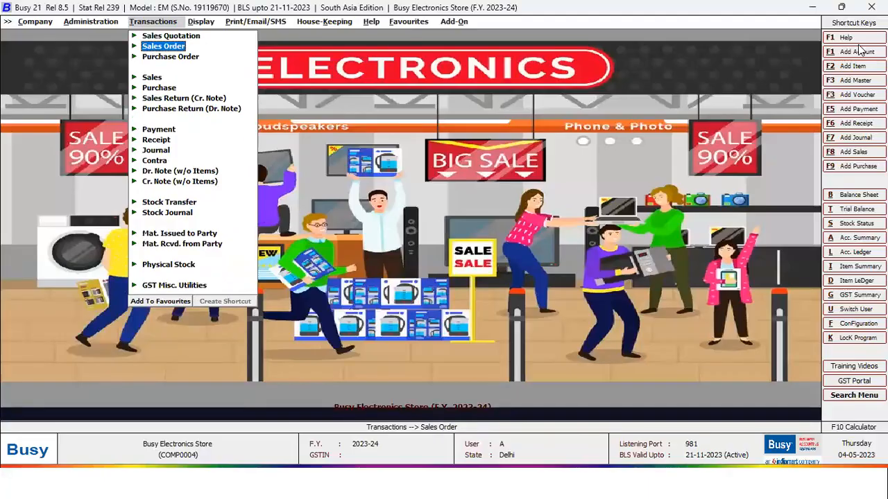
# - Pull the quoted Godrej refrigerator into new sales order SO/006 for Forties Hospitals
pyautogui.press('Return')
pyautogui.press('Return')
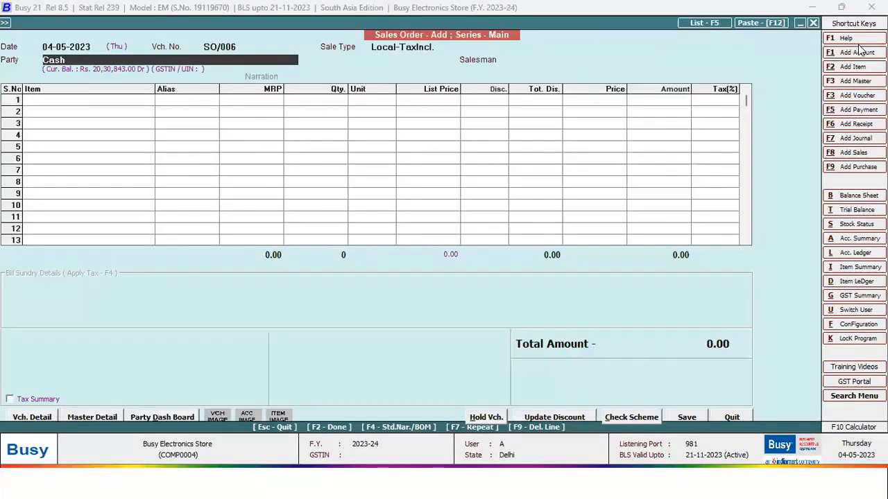
pyautogui.write('fo')
pyautogui.press('Return')
pyautogui.press('space')
pyautogui.press('Return')
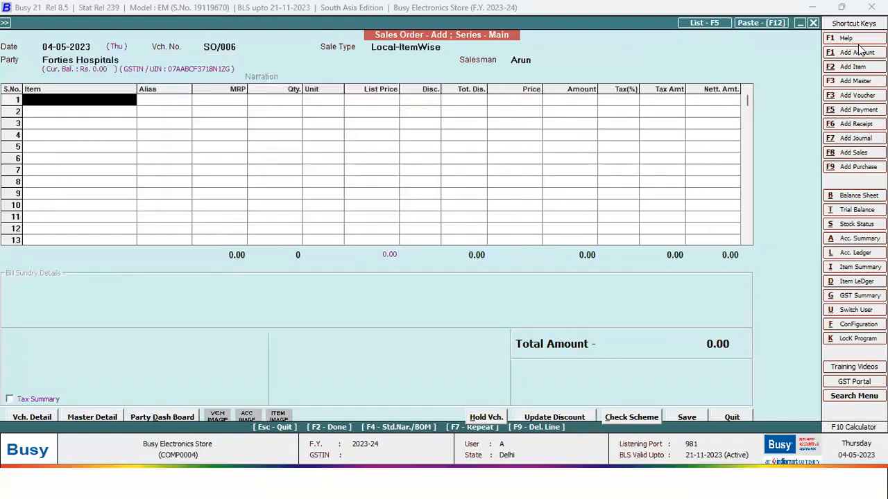
pyautogui.press('Right')
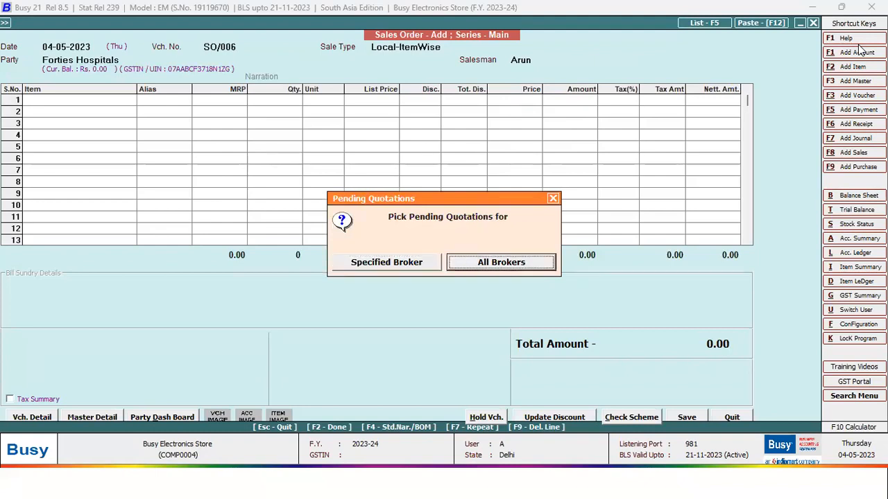
pyautogui.press('Return')
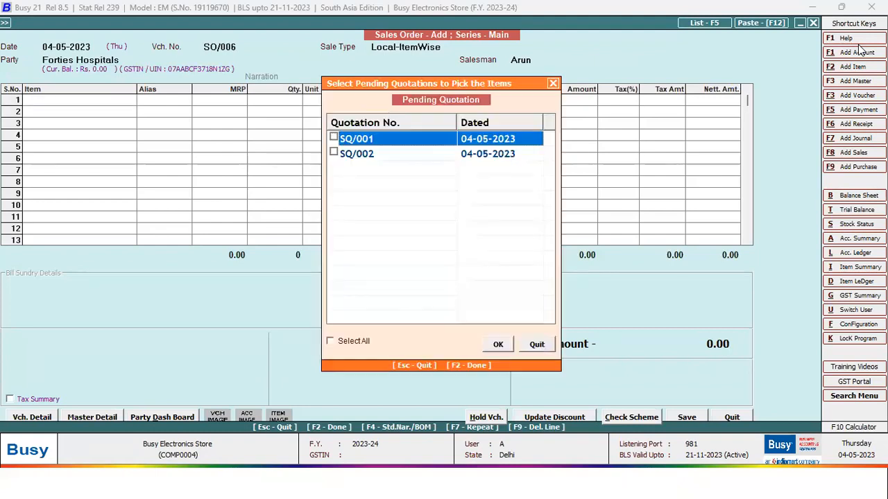
pyautogui.press('Return')
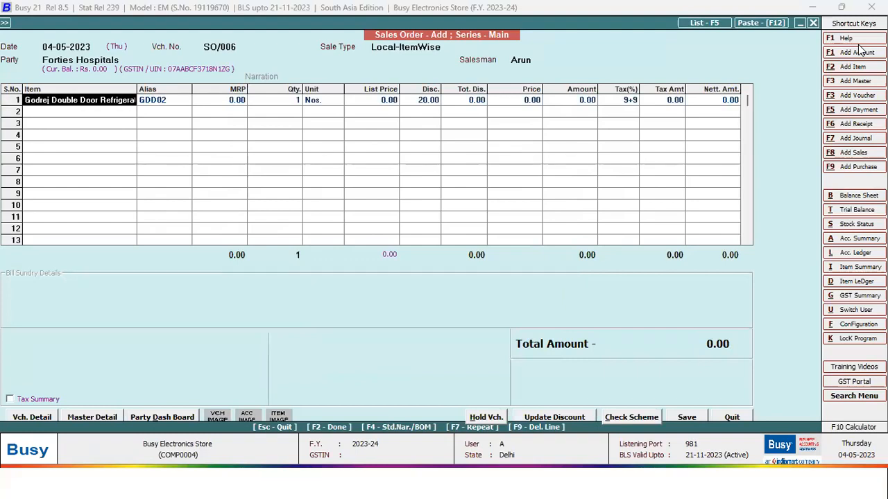
# - Quit sales order SO/006 without saving and return to the transactions menu
pyautogui.press('Escape')
pyautogui.press('Left')
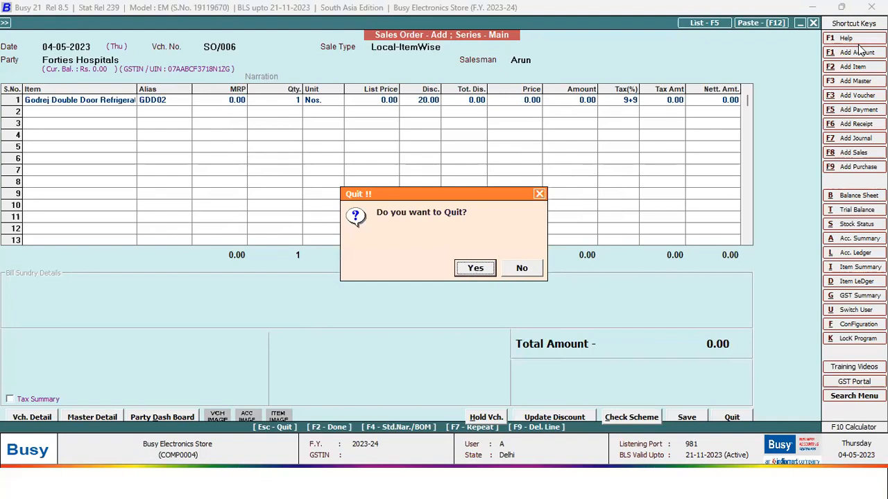
pyautogui.press('Return')
pyautogui.press('Down')
pyautogui.press('Down')
pyautogui.press('Down')
pyautogui.press('Down')
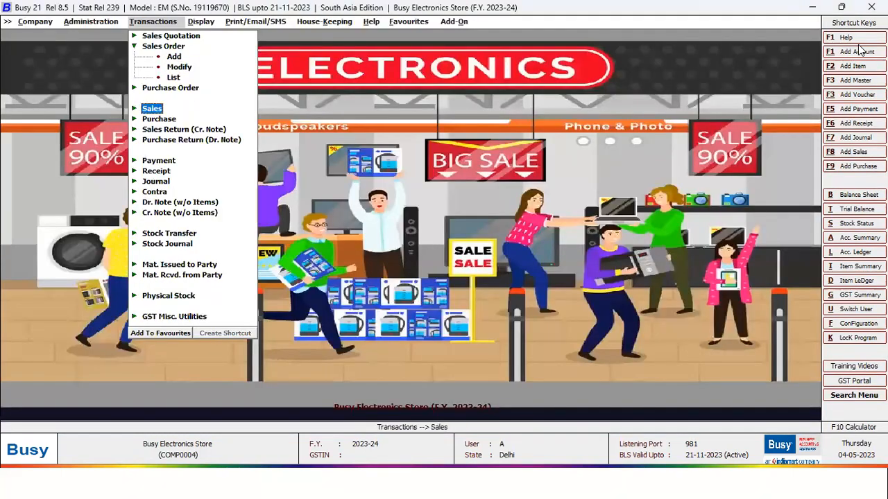
pyautogui.press('Down')
pyautogui.press('Down')
pyautogui.press('Down')
pyautogui.press('Down')
pyautogui.press('Down')
pyautogui.press('Down')
pyautogui.press('Down')
pyautogui.press('Down')
pyautogui.press('Down')
pyautogui.press('Down')
pyautogui.press('Down')
pyautogui.press('Down')
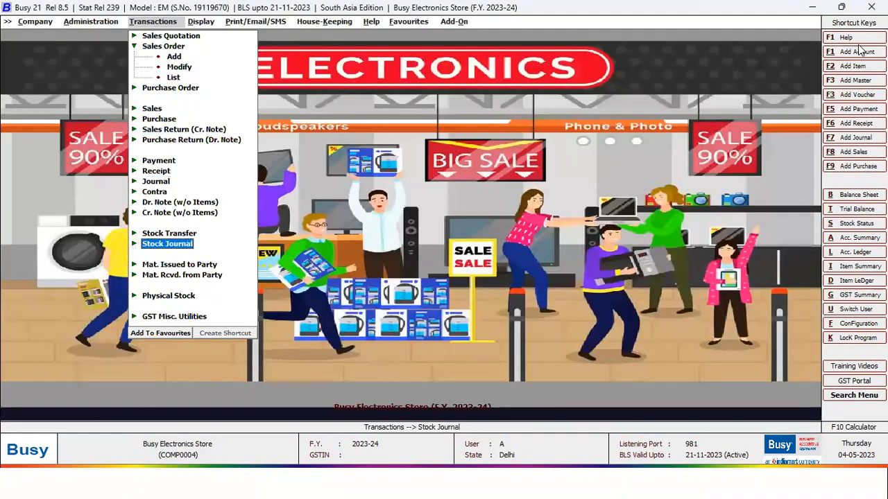
# - Start Material Issued to Party voucher MI004 for Forties Hospitals, accepting the salesman
pyautogui.press('Return')
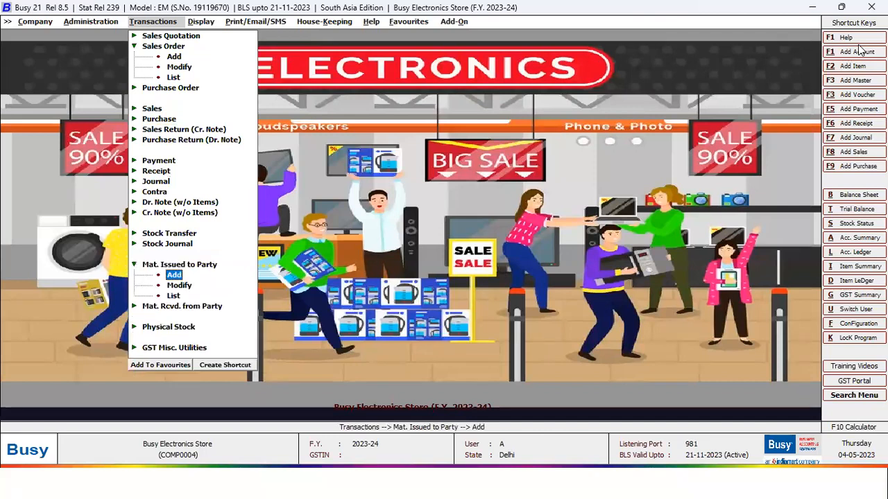
pyautogui.press('Return')
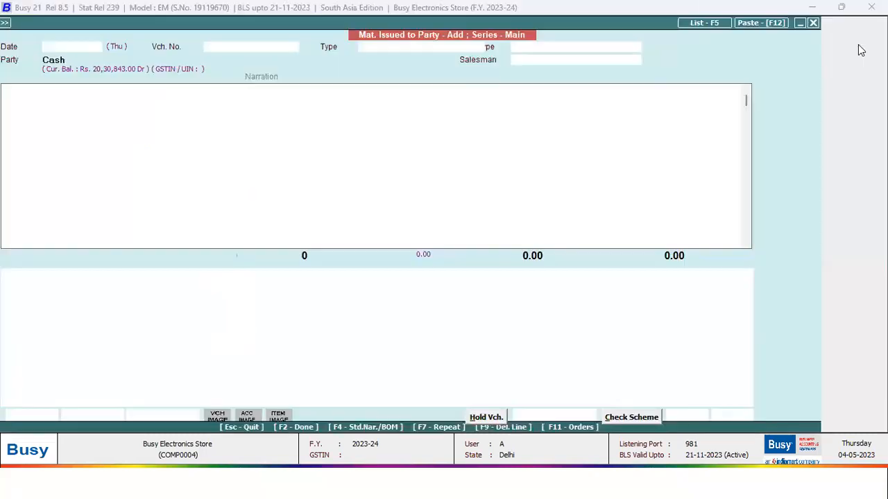
pyautogui.write('fo')
pyautogui.press('Return')
pyautogui.press('space')
pyautogui.press('Return')
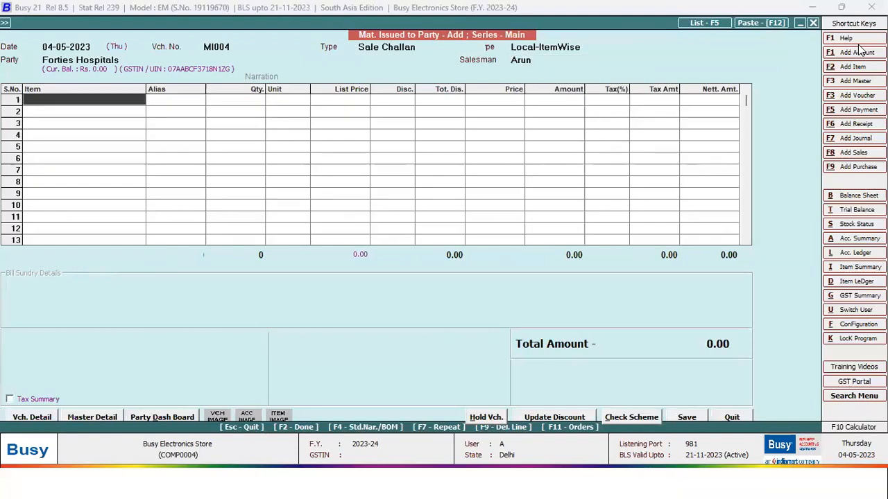
# - List pending quotations SQ/001–SQ/002 for all brokers, then quit the challan unsaved
pyautogui.press('F11')
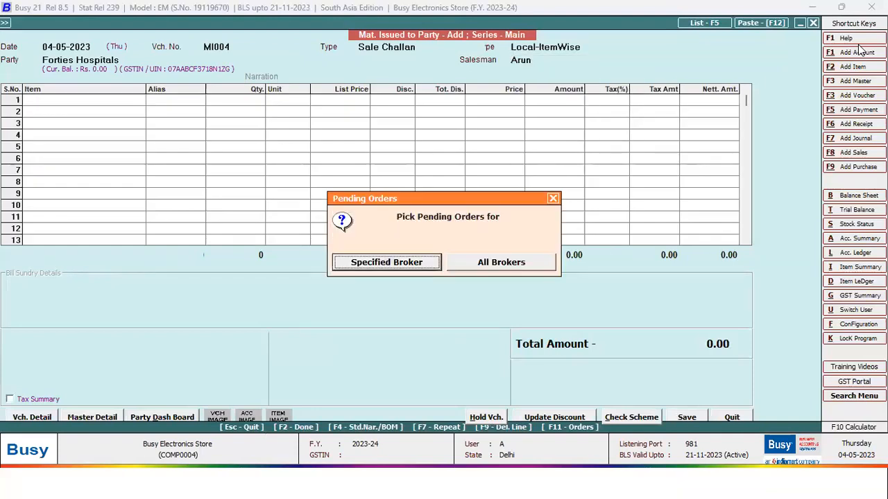
pyautogui.press('Return')
pyautogui.press('Right')
pyautogui.press('Return')
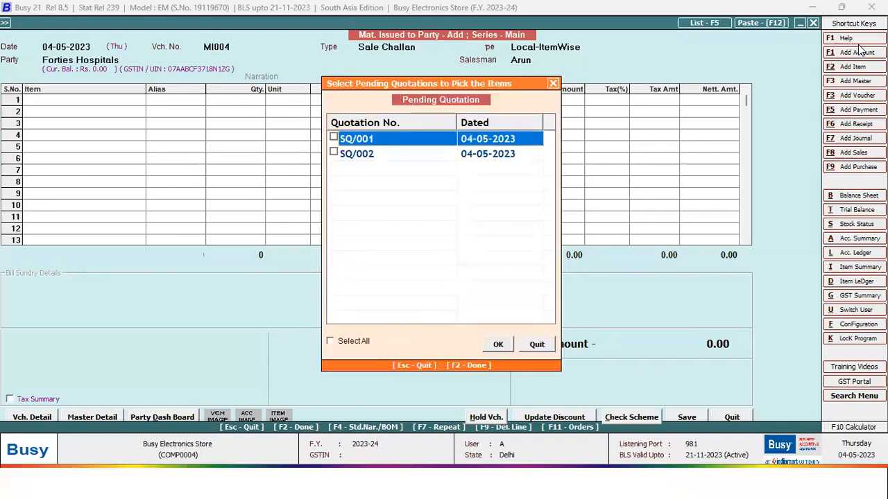
pyautogui.press('Escape')
pyautogui.press('Escape')
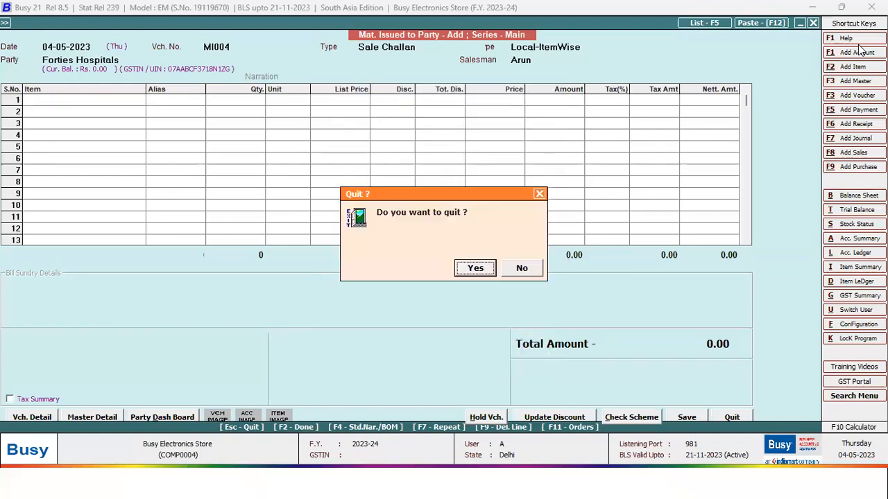
pyautogui.press('Return')
pyautogui.press('Up')
pyautogui.press('Up')
pyautogui.press('Up')
pyautogui.press('Up')
pyautogui.press('Up')
pyautogui.press('Up')
pyautogui.press('Up')
pyautogui.press('Up')
pyautogui.press('Up')
pyautogui.press('Up')
pyautogui.press('Up')
pyautogui.press('Up')
pyautogui.press('Up')
pyautogui.press('Up')
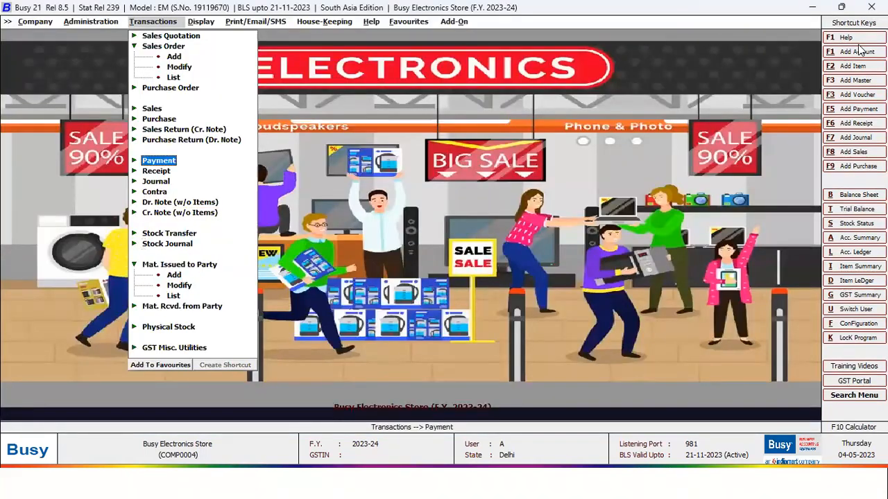
# - Start sales invoice INV/6/23-24 for Forties Hospitals and pick quotation SQ/001 into it
pyautogui.press('Down')
pyautogui.press('Return')
pyautogui.press('Down')
pyautogui.press('Up')
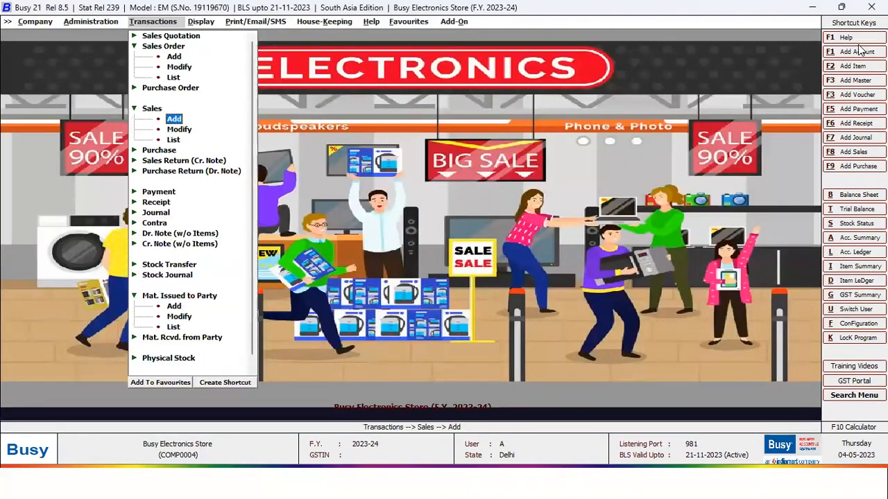
pyautogui.press('Return')
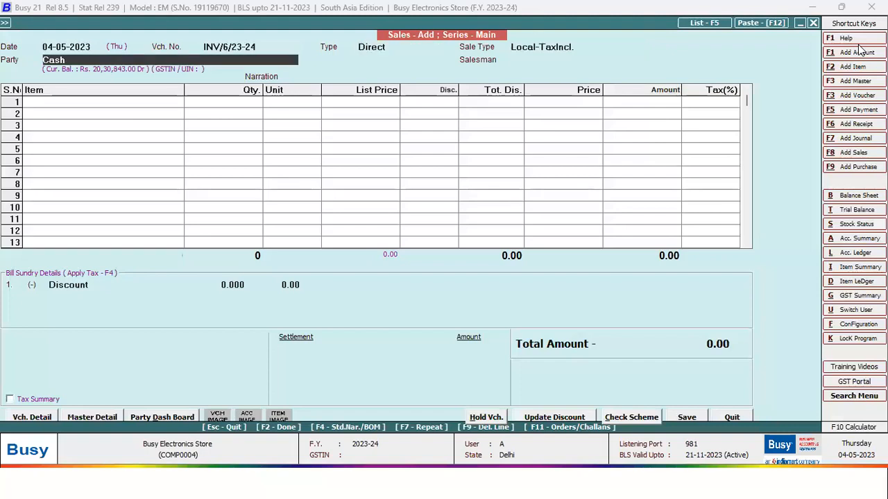
pyautogui.write('fo')
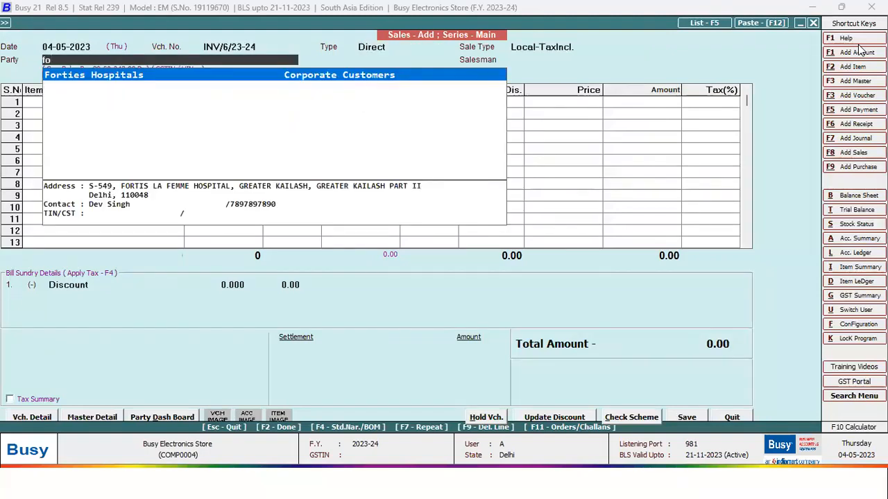
pyautogui.press('Return')
pyautogui.press('Return')
pyautogui.press('Return')
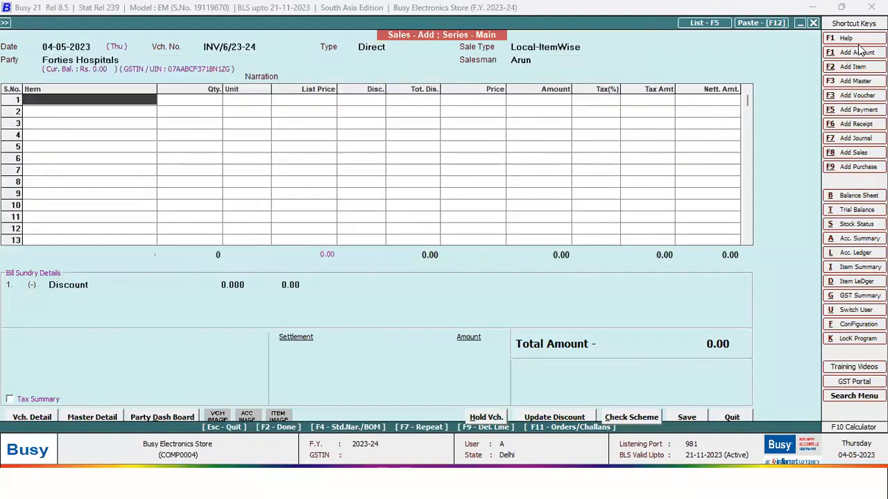
pyautogui.press('F11')
pyautogui.press('Right')
pyautogui.press('Return')
pyautogui.press('Right')
pyautogui.press('Return')
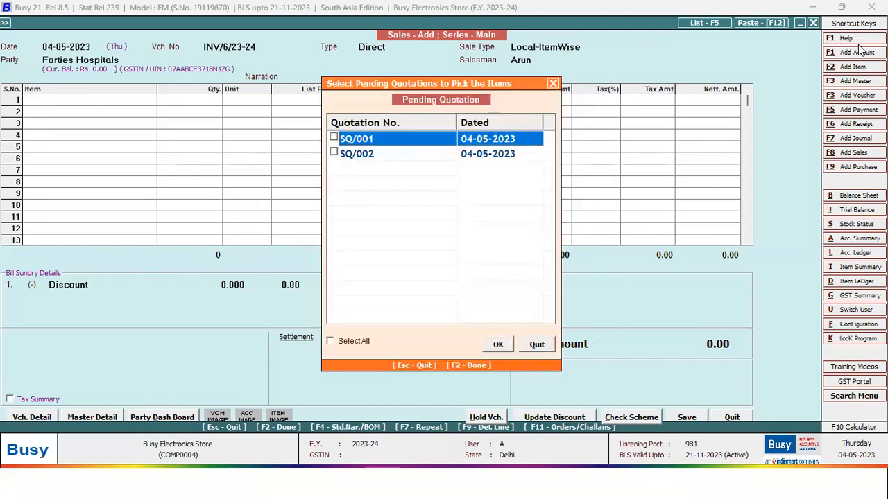
pyautogui.press('F2')
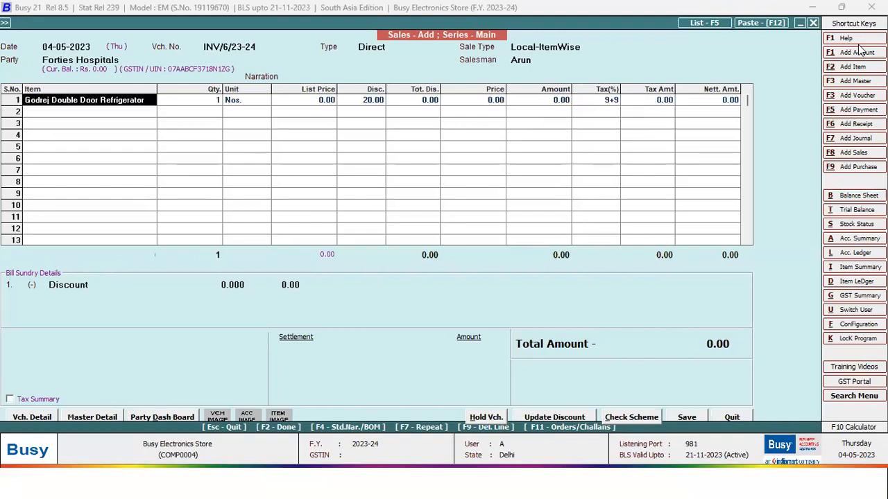
# - Enter 50,000 as the refrigerator's list price, bringing the invoice total to 59,000
pyautogui.press('Return')
pyautogui.press('Return')
pyautogui.press('Return')
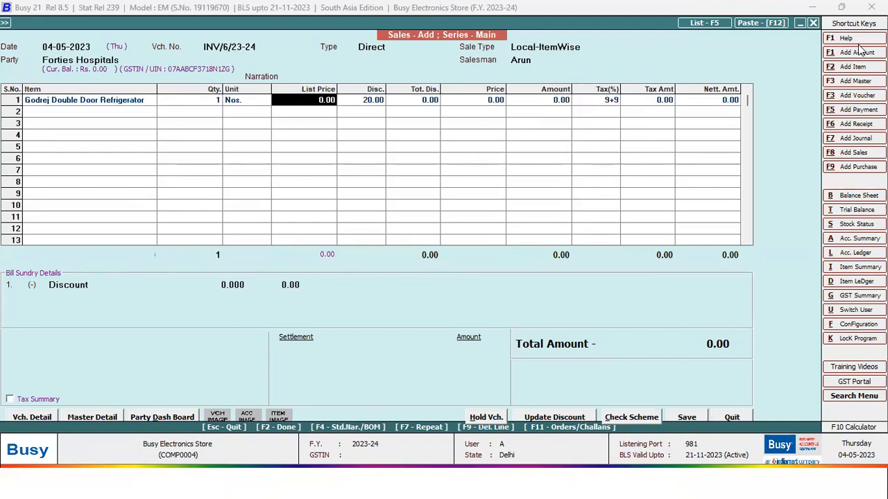
pyautogui.write('50000')
pyautogui.press('Return')
pyautogui.hotkey('shift', 'Tab')
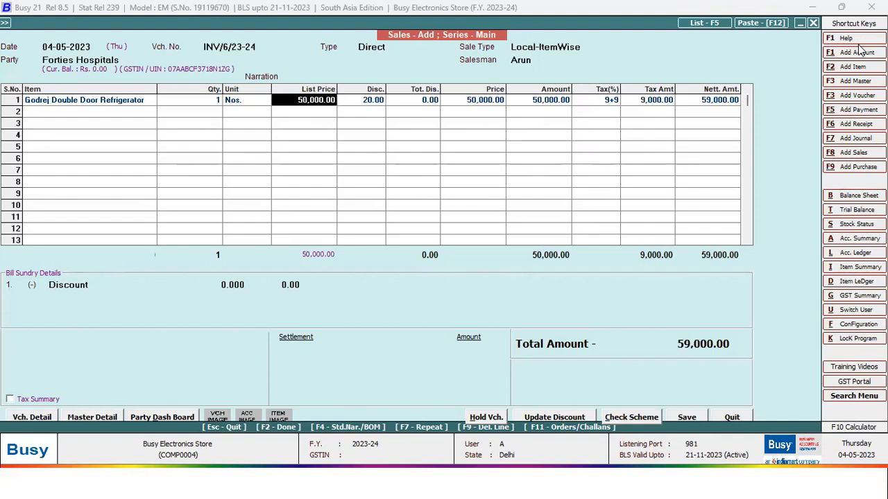
pyautogui.press('Return')
pyautogui.press('Return')
pyautogui.hotkey('shift', 'Tab')
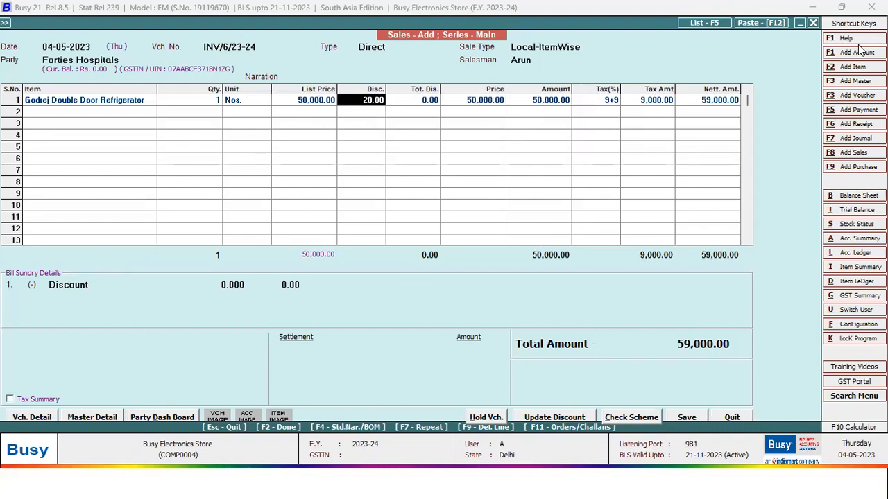
pyautogui.hotkey('shift', 'Tab')
pyautogui.hotkey('shift', 'Tab')
pyautogui.hotkey('shift', 'Tab')
pyautogui.hotkey('shift', 'Tab')
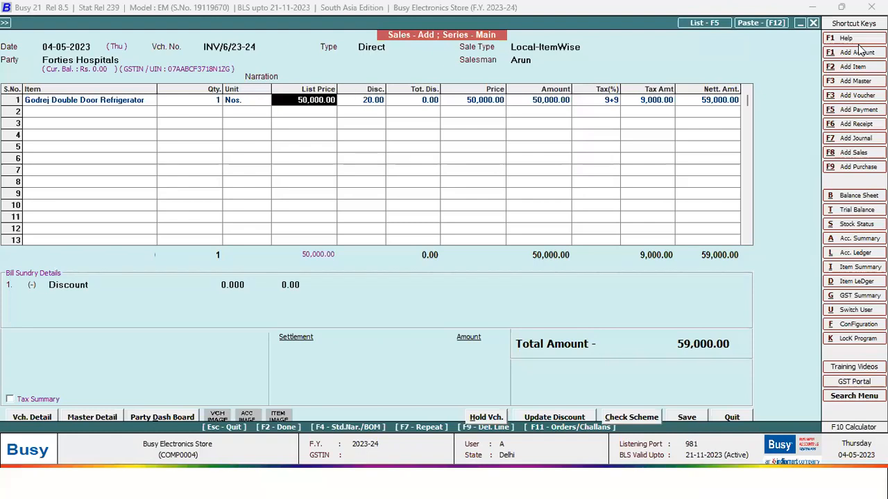
pyautogui.hotkey('shift', 'Tab')
pyautogui.hotkey('shift', 'Tab')
pyautogui.hotkey('shift', 'Tab')
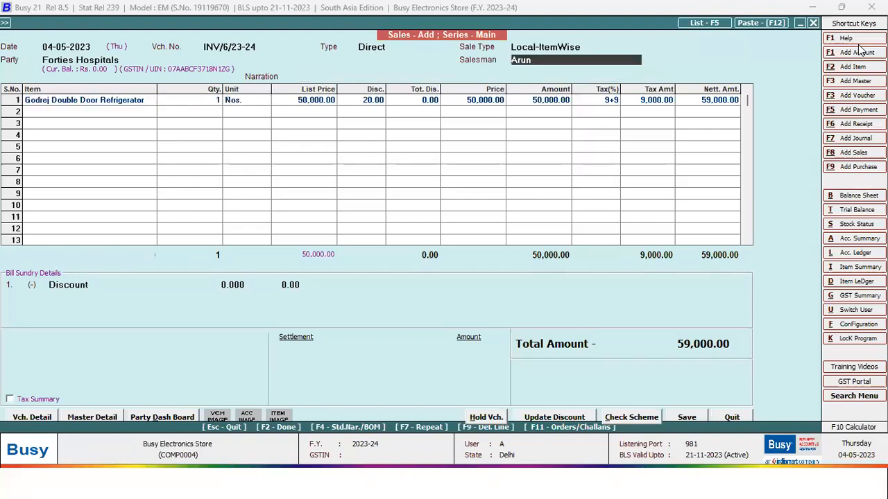
pyautogui.press('Return')
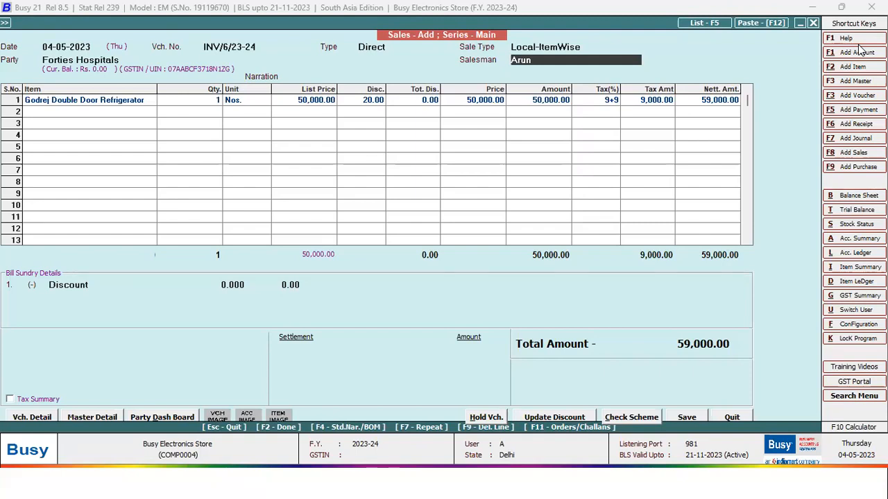
# - Delete the Godrej refrigerator's name from the first invoice line and browse the item list
pyautogui.press('Return')
pyautogui.press('Return')
pyautogui.press('Return')
pyautogui.press('Return')
pyautogui.press('Return')
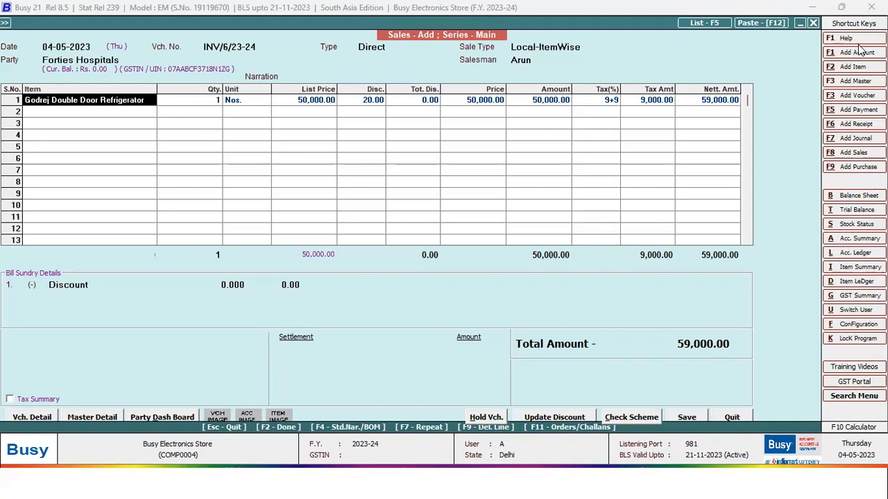
pyautogui.hotkey('shift', 'Tab')
pyautogui.hotkey('shift', 'Tab')
pyautogui.hotkey('shift', 'Tab')
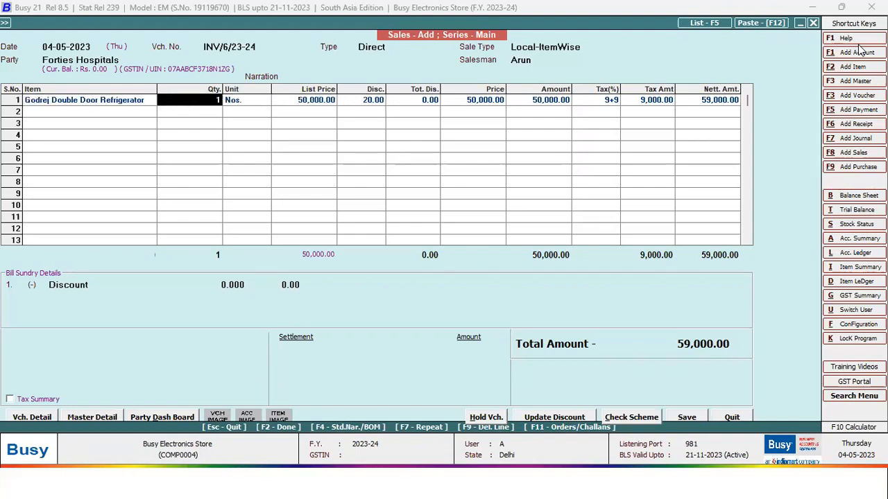
pyautogui.write('d')
pyautogui.press('BackSpace')
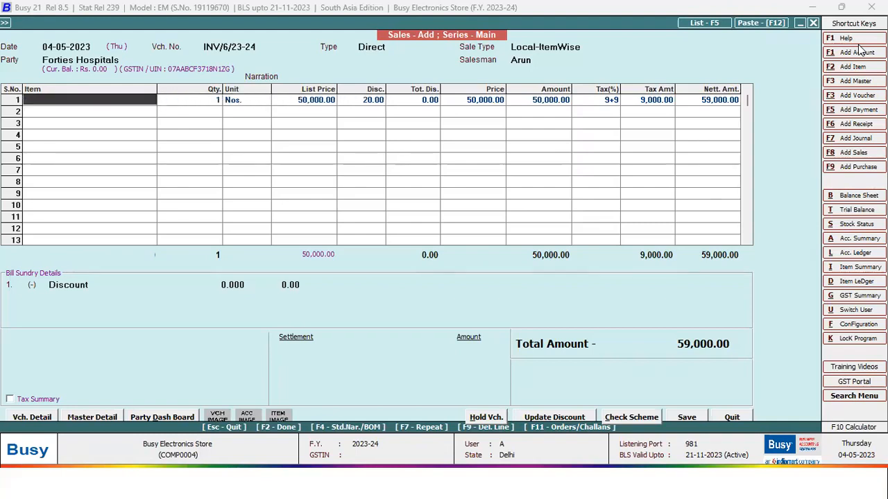
pyautogui.press('Return')
pyautogui.press('Down')
pyautogui.press('Down')
pyautogui.press('Down')
pyautogui.press('Down')
pyautogui.press('Down')
pyautogui.press('Down')
pyautogui.press('Down')
pyautogui.press('Return')
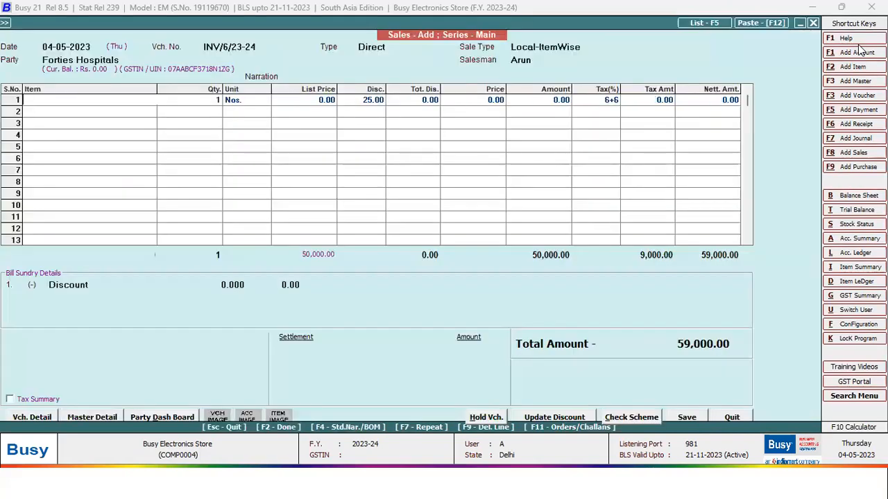
pyautogui.press('Return')
pyautogui.press('Return')
pyautogui.press('Escape')
pyautogui.press('Return')
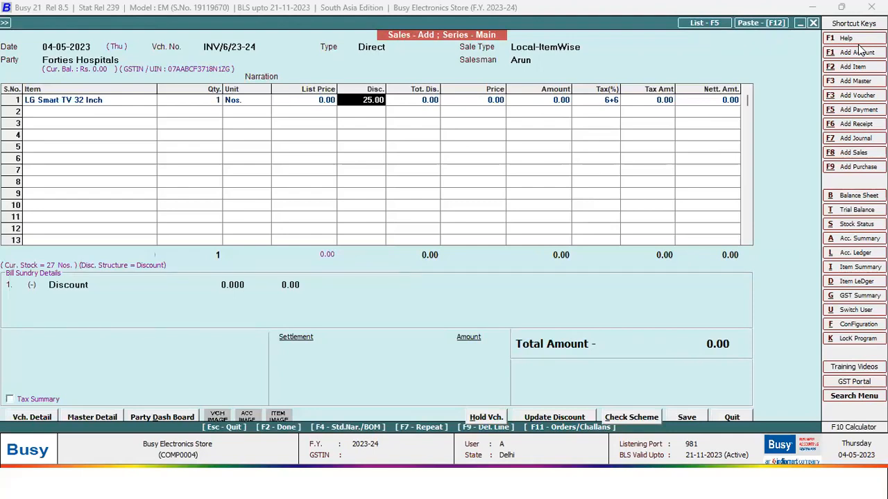
# - Leave the first line's item blank, dismissing the item-not-found and pending-quotation prompts
pyautogui.hotkey('shift', 'Tab')
pyautogui.hotkey('shift', 'Tab')
pyautogui.hotkey('shift', 'Tab')
pyautogui.write('d')
pyautogui.press('Return')
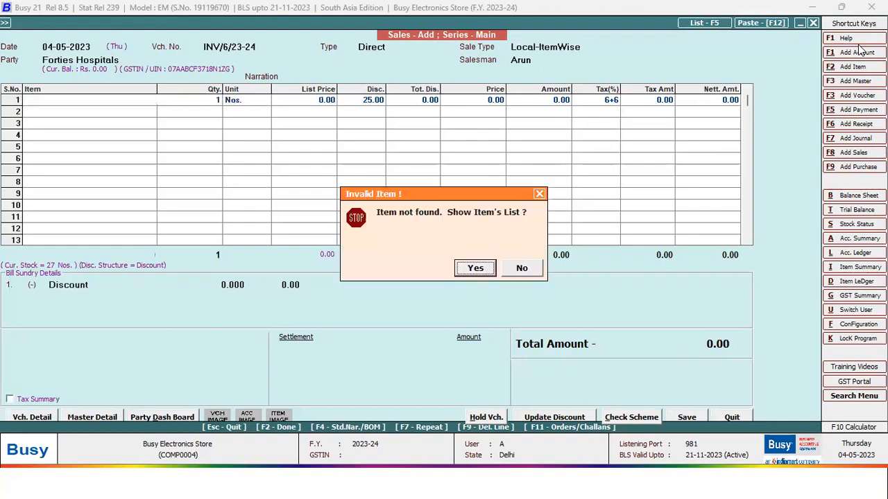
pyautogui.press('Escape')
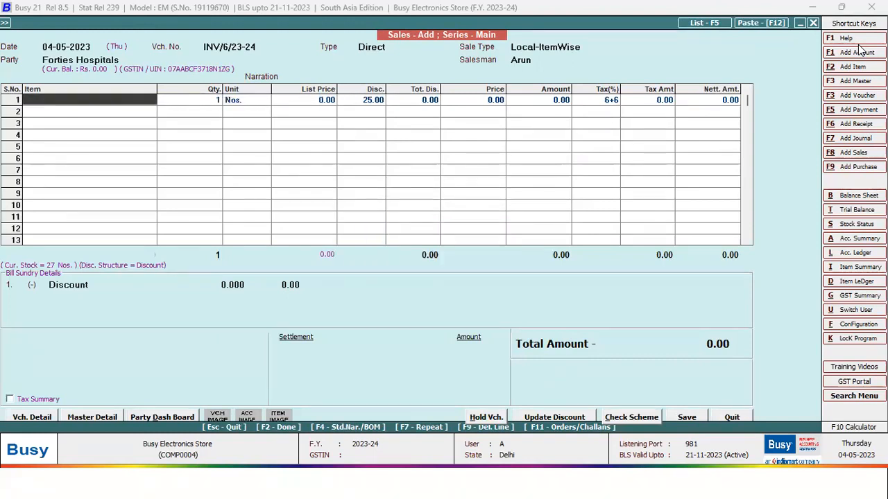
pyautogui.press('F11')
pyautogui.press('Return')
pyautogui.press('Return')
pyautogui.click(554, 84)
# - Set the voucher date to 05-11-2023 and the party to Forties Hospitals
pyautogui.click(92, 45)
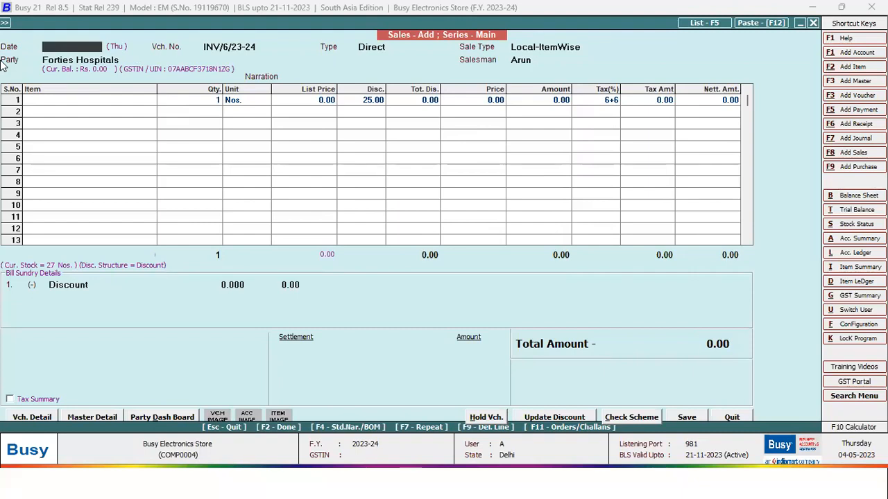
pyautogui.write('05-11-2023')
pyautogui.press('Return')
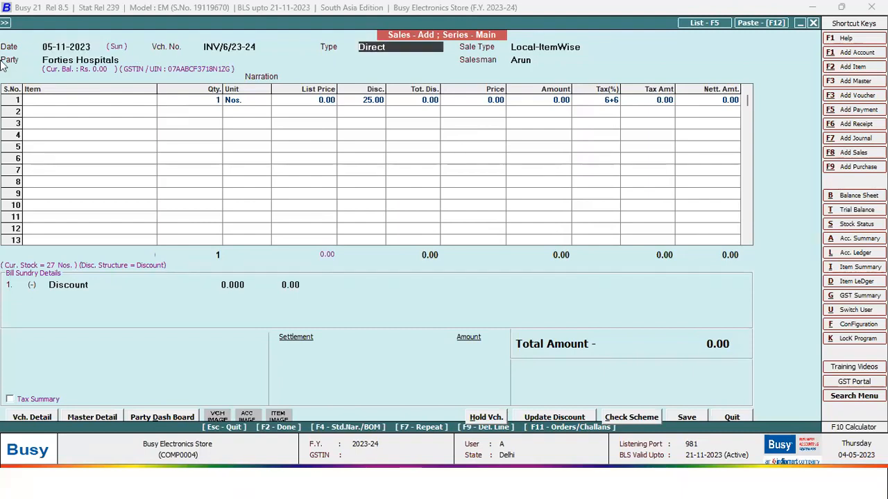
pyautogui.press('Return')
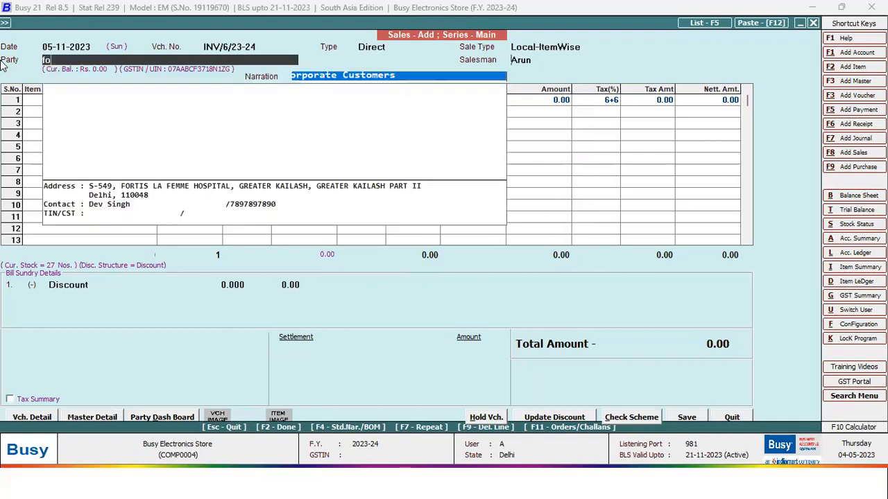
pyautogui.press('Return')
# - Add the Godrej Double Door Refrigerator from Godown, serial GDDR003, fully on credit; no scheme applies
pyautogui.press('Return')
pyautogui.press('Return')
pyautogui.press('y')
pyautogui.press('Down')
pyautogui.press('Down')
pyautogui.press('Down')
pyautogui.press('Down')
pyautogui.press('Down')
pyautogui.press('Down')
pyautogui.press('Down')
pyautogui.press('Up')
pyautogui.press('Up')
pyautogui.press('Up')
pyautogui.press('Up')
pyautogui.press('Up')
pyautogui.press('Up')
pyautogui.press('Up')
pyautogui.press('Return')
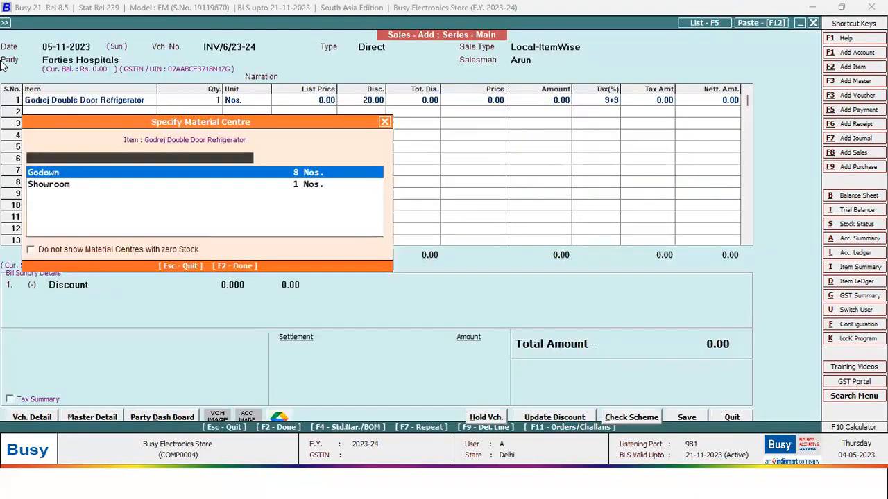
pyautogui.press('Return')
pyautogui.press('Return')
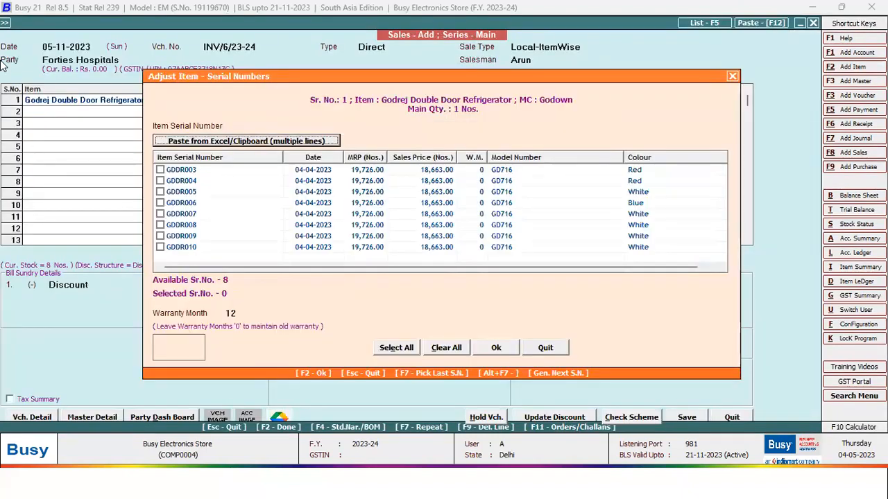
pyautogui.press('space')
pyautogui.press('F2')
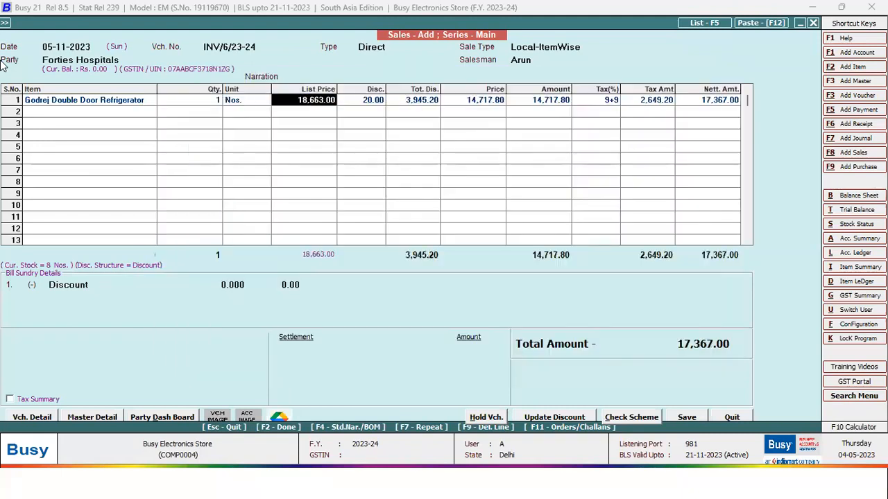
pyautogui.press('Return')
pyautogui.press('Return')
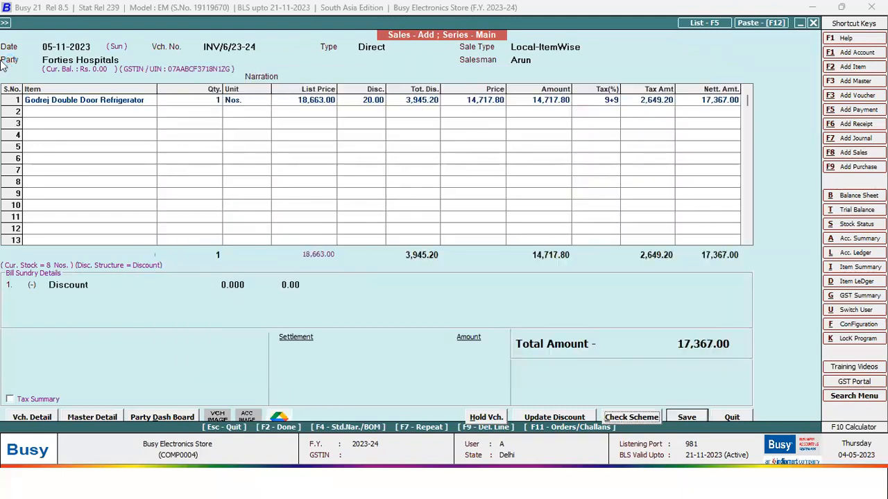
pyautogui.press('Return')
pyautogui.press('Return')
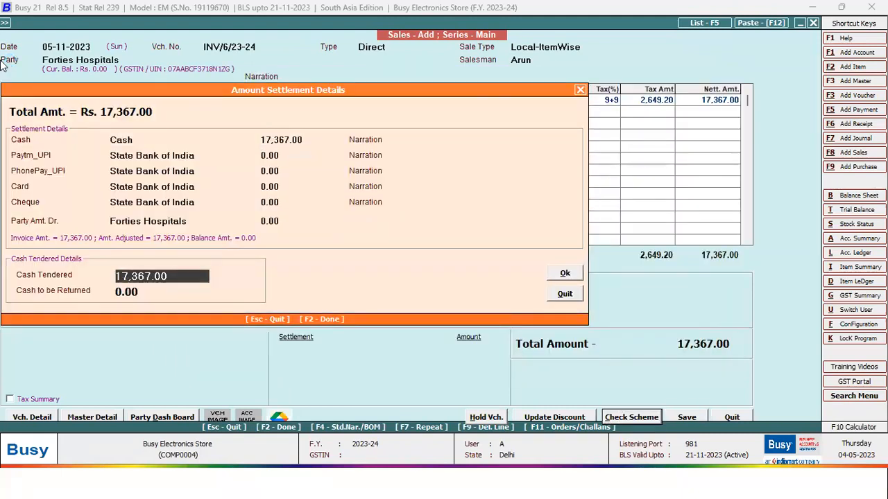
pyautogui.press('Escape')
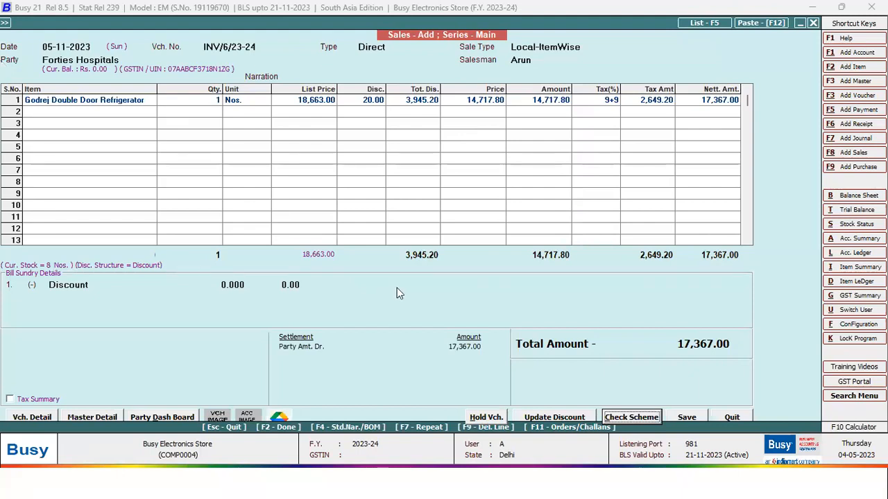
pyautogui.click(640, 417)
pyautogui.press('Return')
# - Change the voucher date to 01-01-2023, dismiss the out-of-range warning, and ask to quit
pyautogui.click(98, 48)
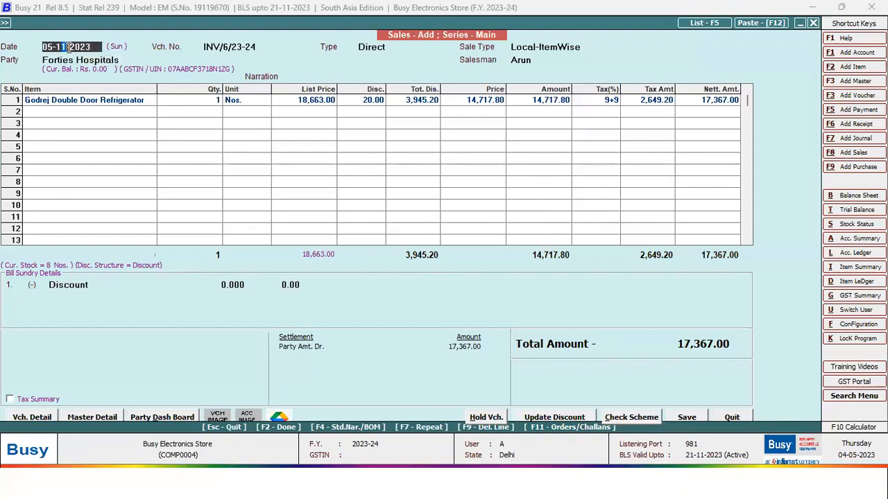
pyautogui.click(68, 47)
pyautogui.press('BackSpace')
pyautogui.write('01-01-2023')
pyautogui.press('Return')
pyautogui.press('Return')
pyautogui.press('Return')
pyautogui.press('Return')
pyautogui.press('Escape')
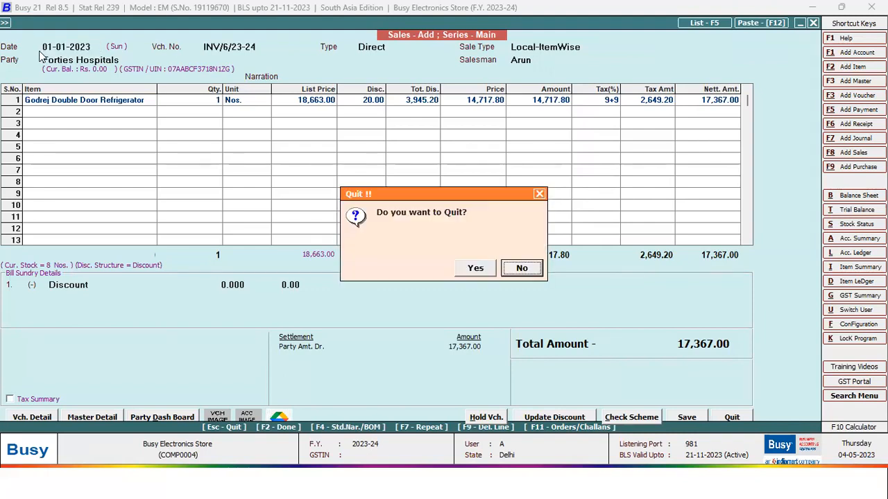
# - Quit the unsaved voucher and start a new sales voucher dated 01-01-2024
pyautogui.press('Left')
pyautogui.press('Return')
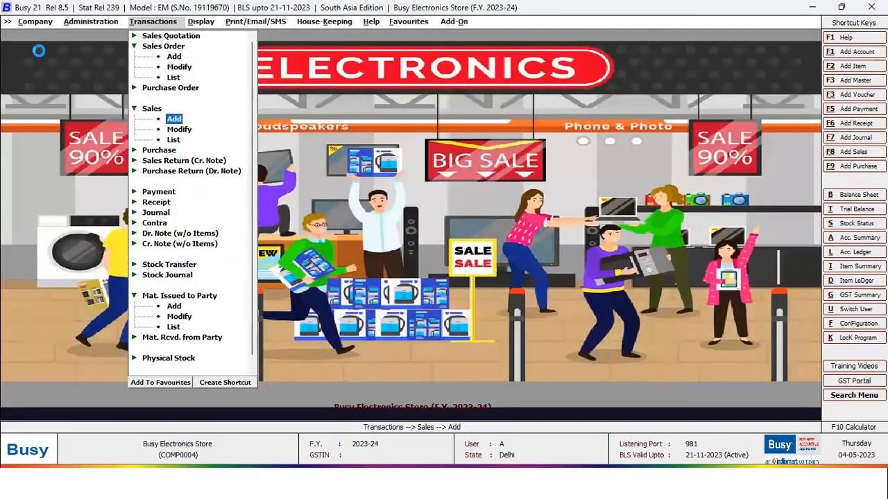
pyautogui.press('Return')
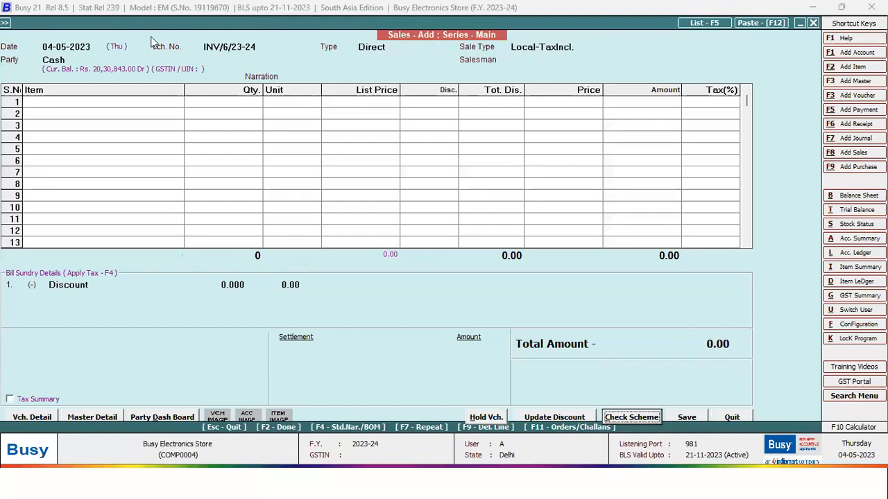
pyautogui.press('BackSpace')
pyautogui.write('01')
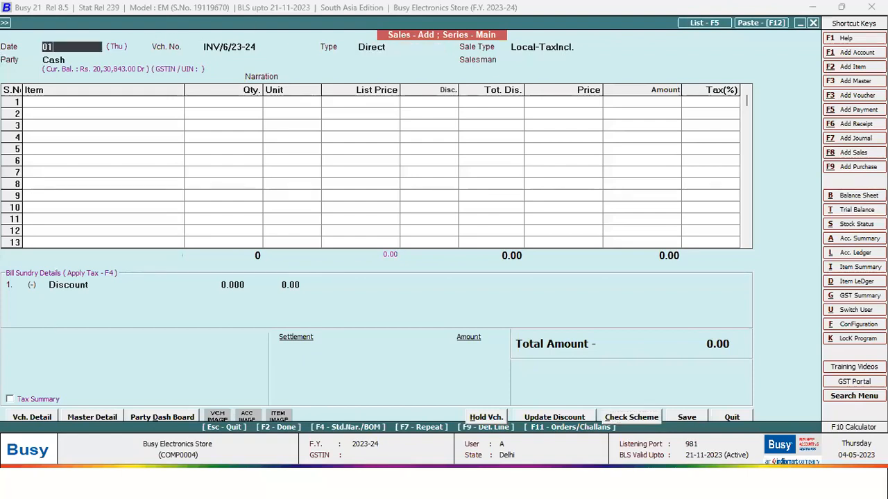
pyautogui.write('.01')
pyautogui.press('Return')
# - Bill the Godrej Double Door Refrigerator from Godown, serial GDDR003, to Forties Hospitals with salesman Arun
pyautogui.press('Return')
pyautogui.press('Return')
pyautogui.press('Return')
pyautogui.press('Up')
pyautogui.write('f')
pyautogui.press('Return')
pyautogui.press('Return')
pyautogui.press('Return')
pyautogui.press('Return')
pyautogui.press('Return')
pyautogui.press('Return')
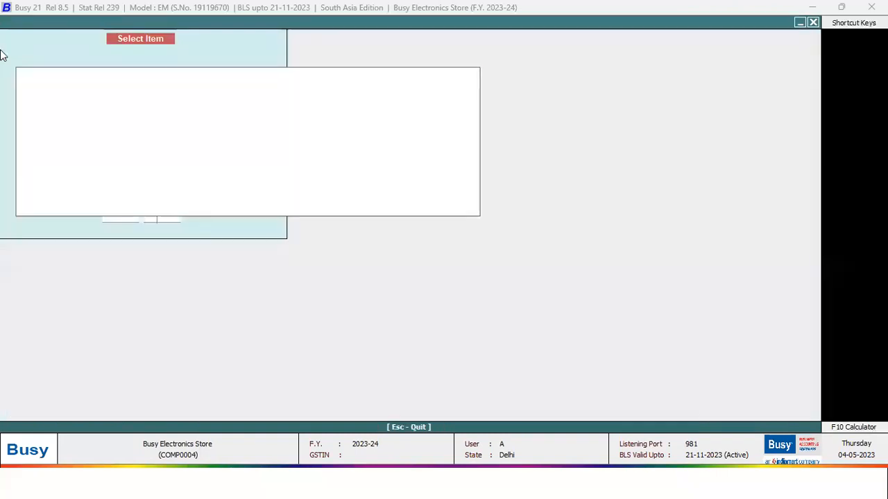
pyautogui.press('Down')
pyautogui.press('Down')
pyautogui.press('Up')
pyautogui.press('Return')
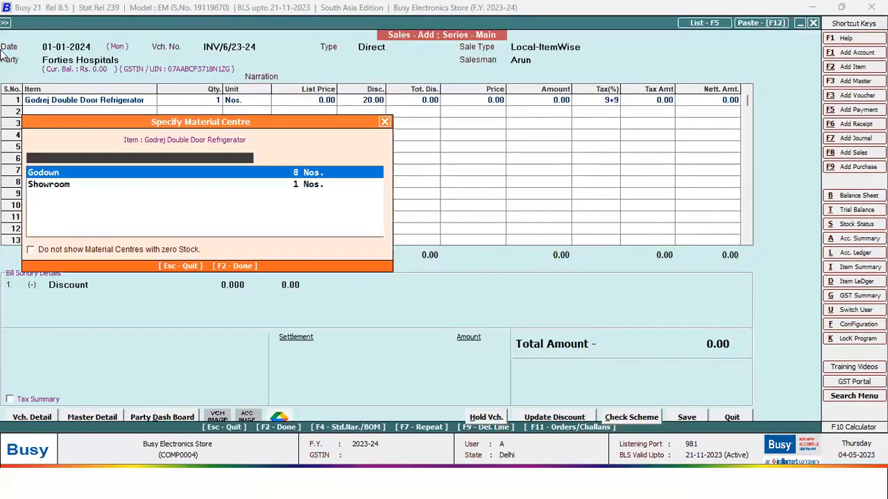
pyautogui.press('Return')
pyautogui.press('Return')
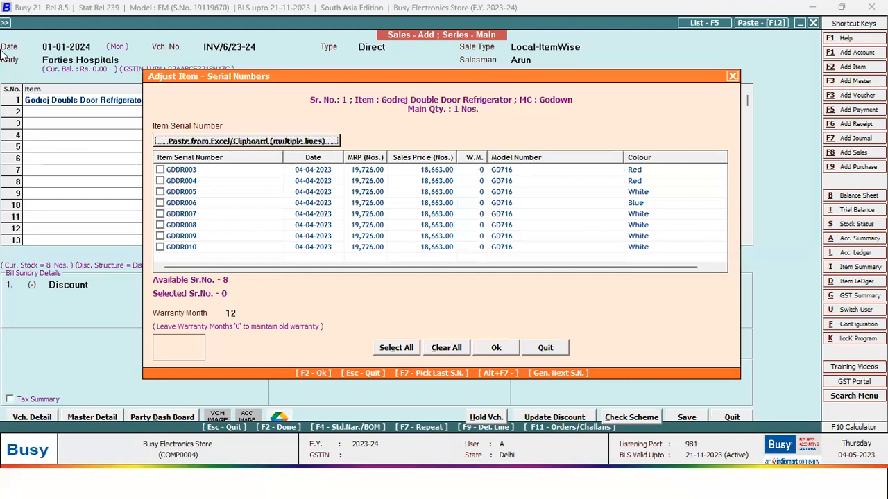
pyautogui.press('Return')
pyautogui.press('space')
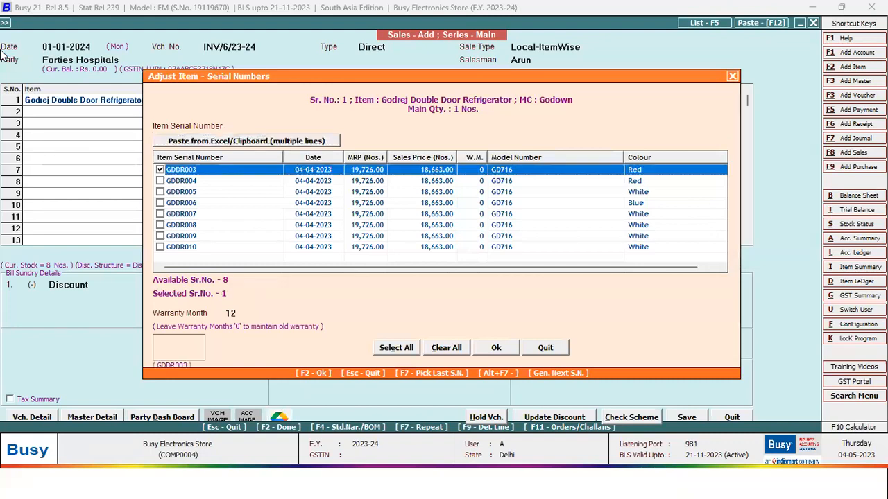
pyautogui.press('F2')
pyautogui.press('F2')
pyautogui.press('F2')
pyautogui.press('F2')
pyautogui.press('F2')
pyautogui.press('F2')
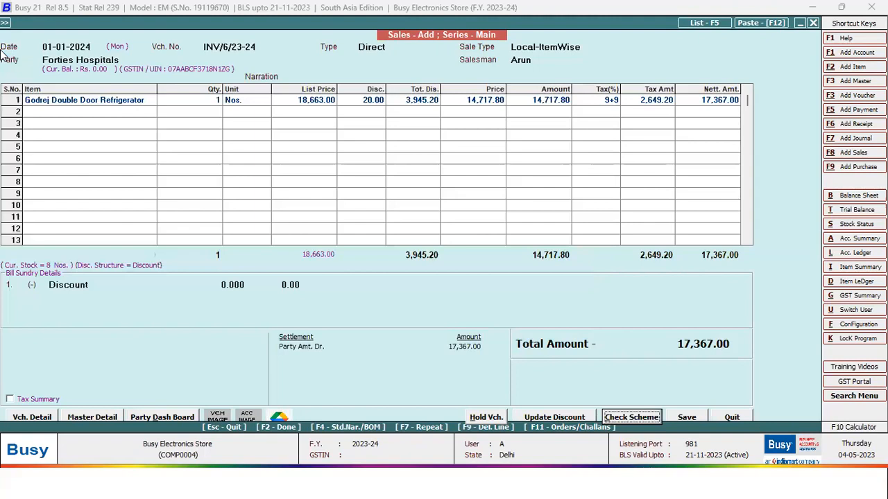
# - Check for applicable schemes, dismiss the no-scheme message, and ask to leave the voucher
pyautogui.click(646, 420)
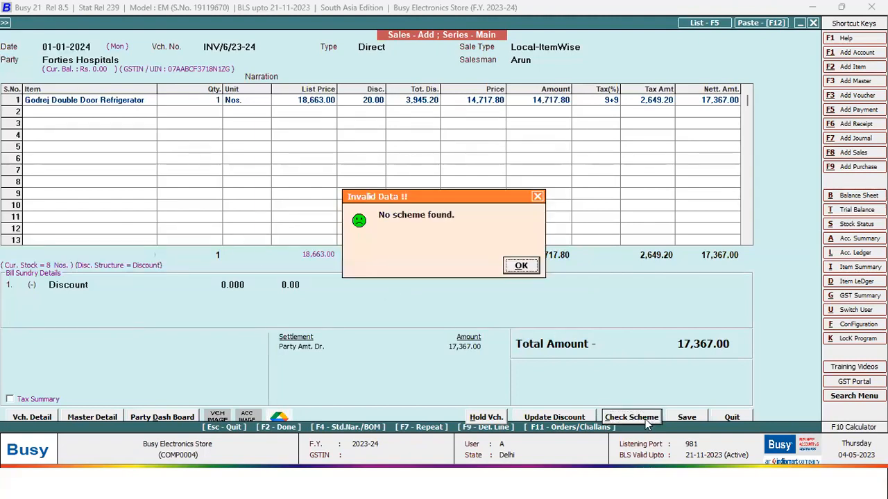
pyautogui.click(521, 266)
pyautogui.press('Escape')
# - Leave the voucher and open the list of schemes under Administration > Masters > Scheme > Modify
pyautogui.click(492, 269)
pyautogui.click(93, 23)
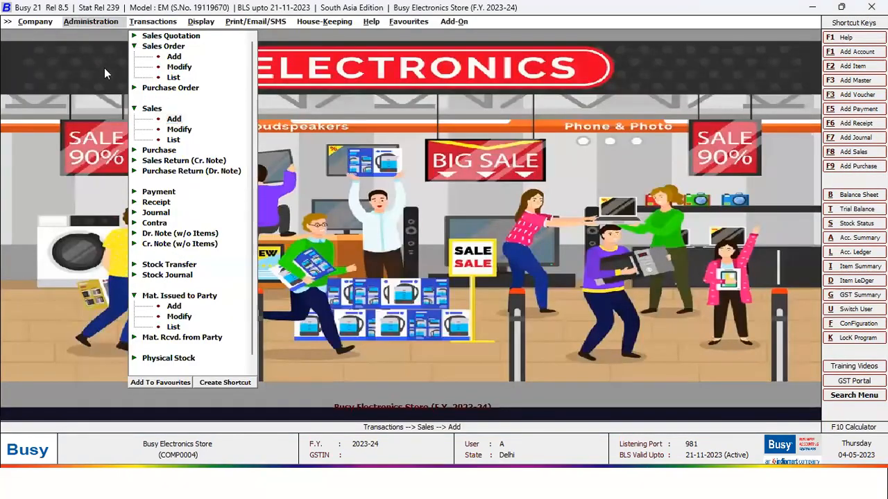
pyautogui.click(96, 36)
pyautogui.click(116, 181)
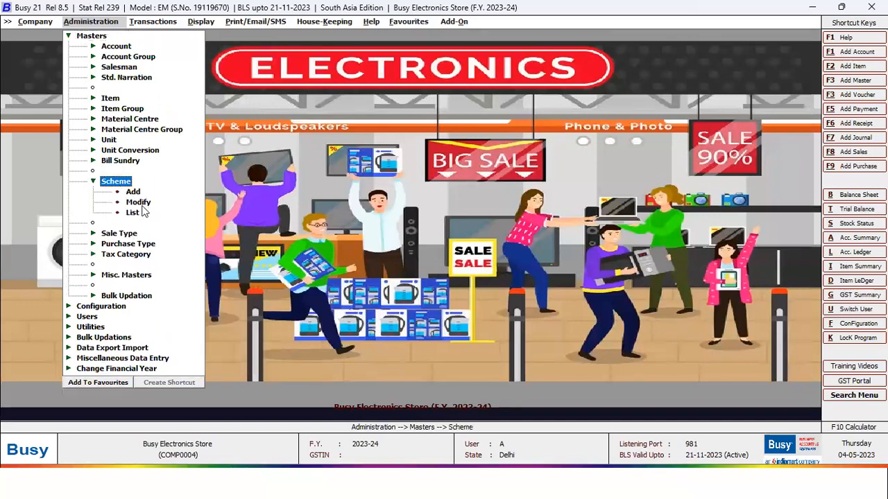
pyautogui.click(142, 202)
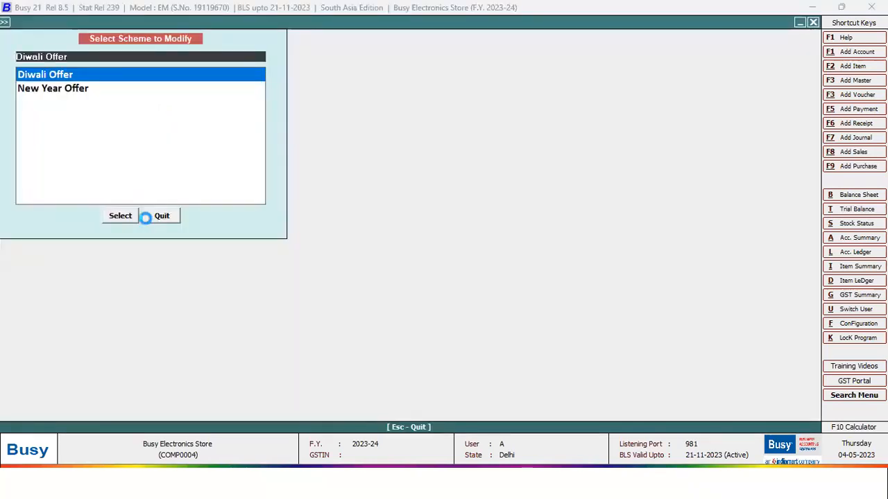
# - Review the Diwali Offer: Air Conditioners discount 30 and Microwave discount 25
pyautogui.press('Return')
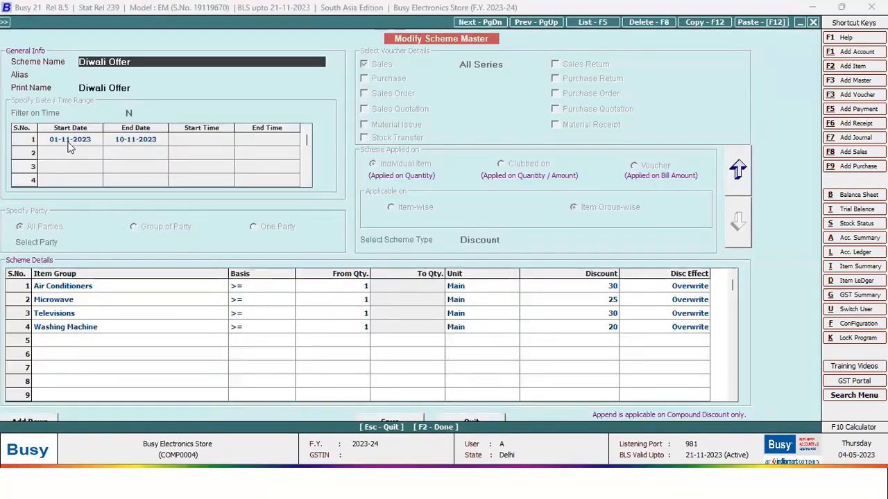
pyautogui.click(83, 287)
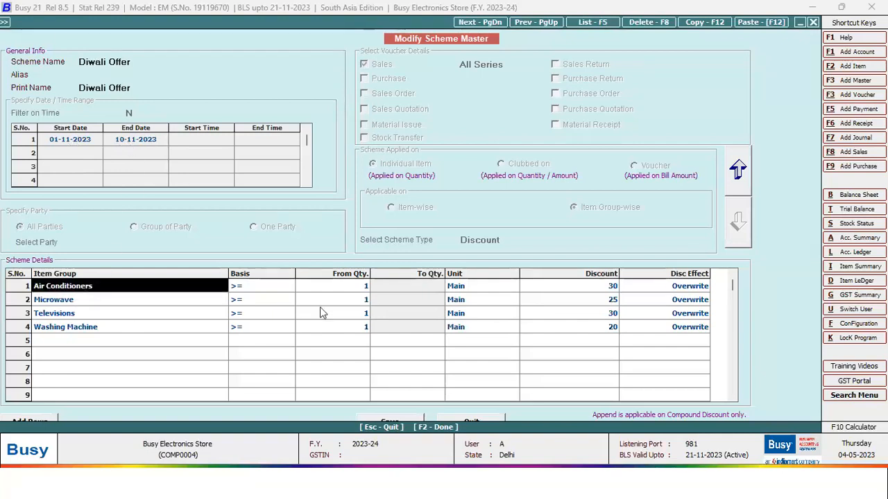
pyautogui.click(609, 290)
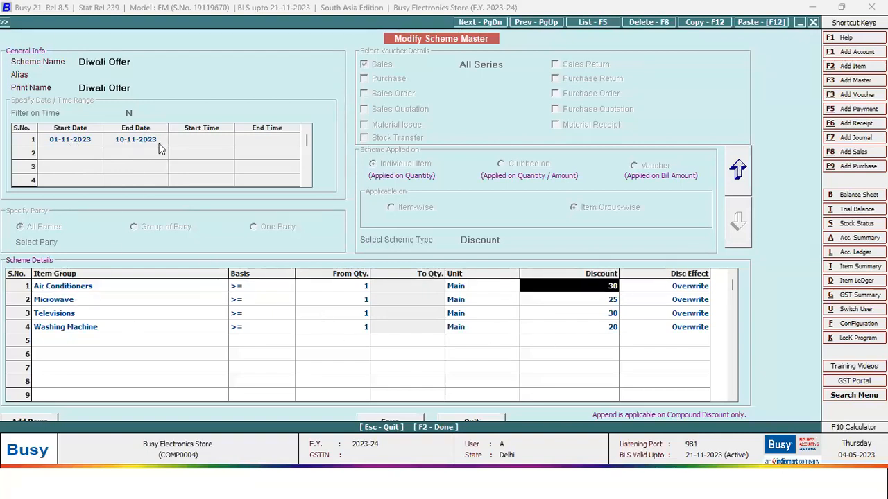
pyautogui.click(80, 300)
pyautogui.click(614, 302)
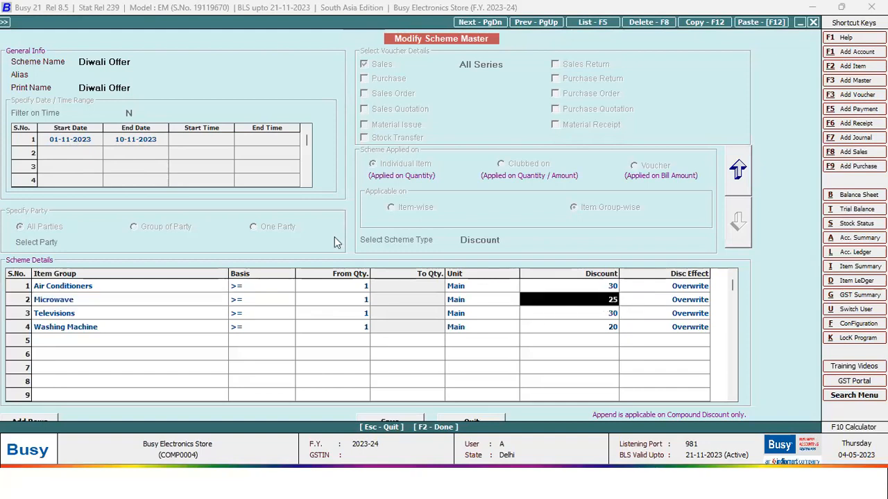
pyautogui.press('F8')
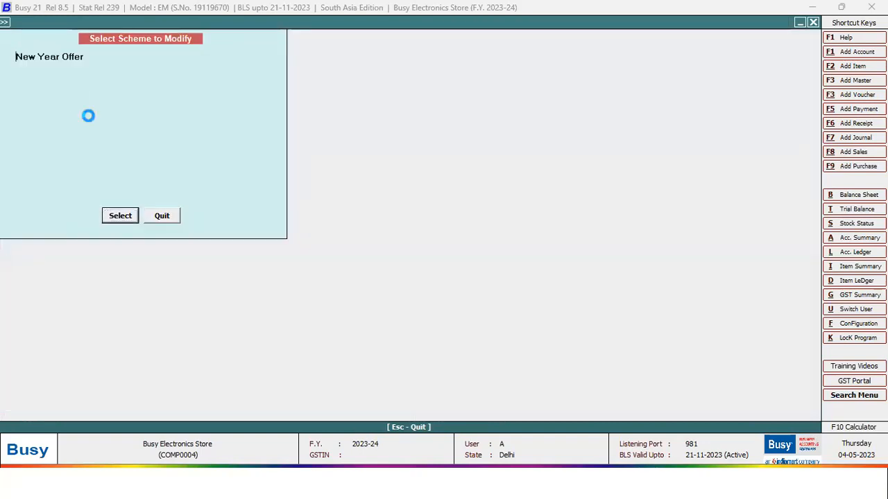
# - Review the New Year Offer's free-item rule for the washing machine and microwave oven
pyautogui.press('Return')
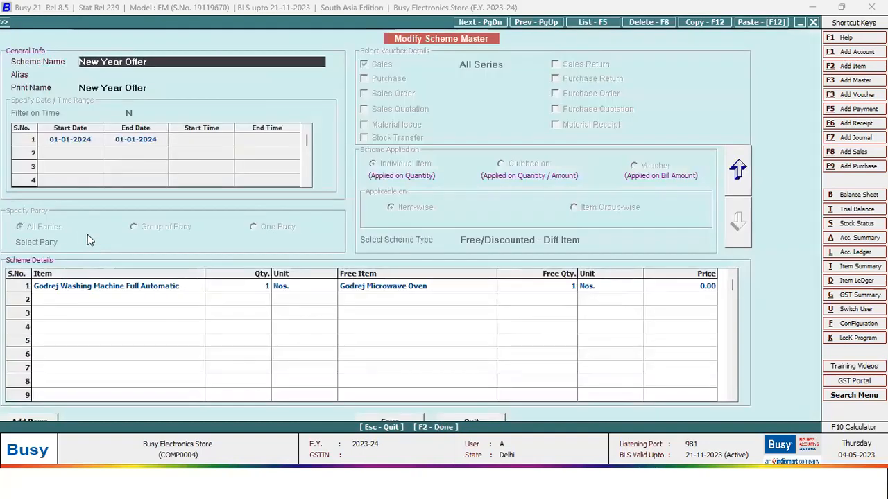
pyautogui.click(90, 292)
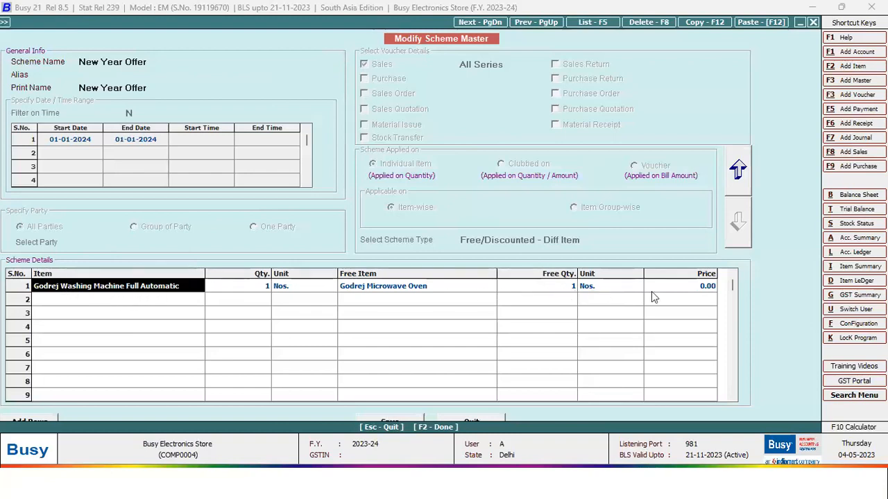
pyautogui.click(566, 290)
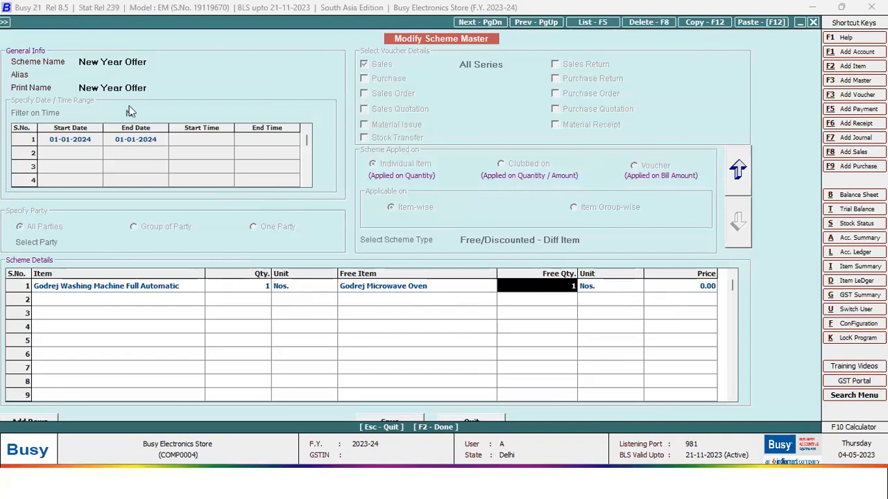
pyautogui.press('Escape')
pyautogui.press('Escape')
pyautogui.click(149, 204)
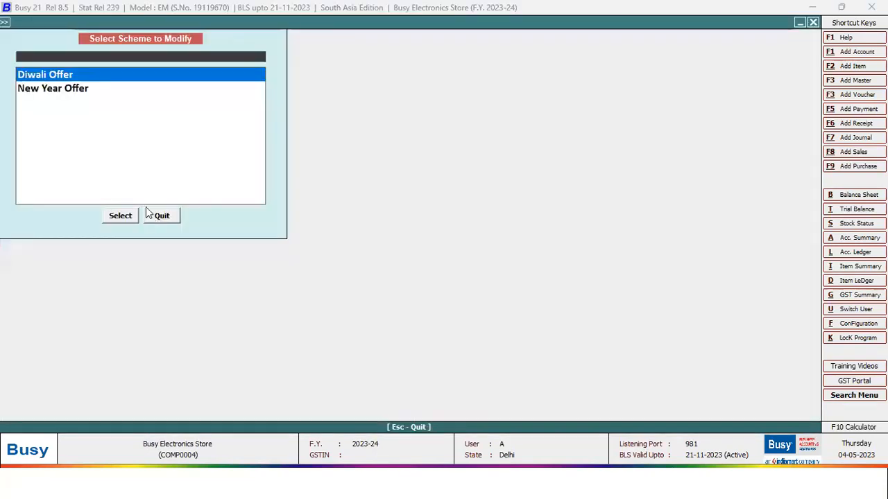
pyautogui.press('Down')
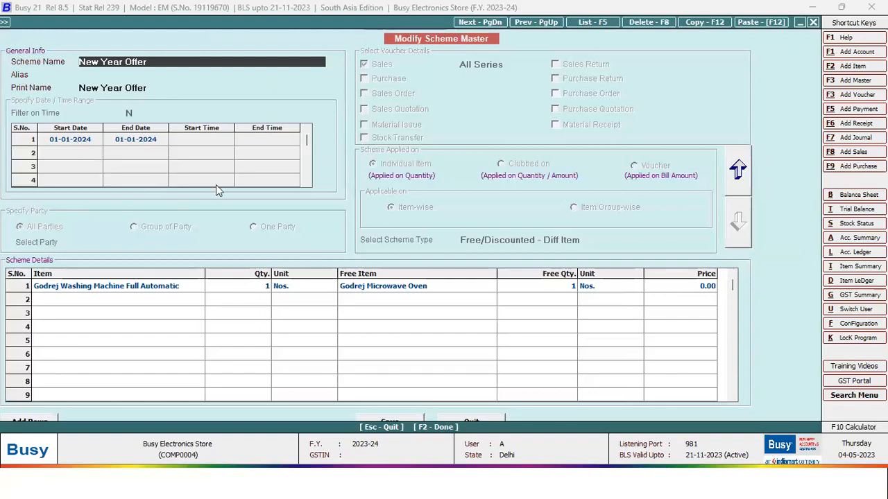
# - Close the schemes and add a new sales voucher
pyautogui.press('Escape')
pyautogui.press('Escape')
pyautogui.click(158, 23)
pyautogui.click(173, 122)
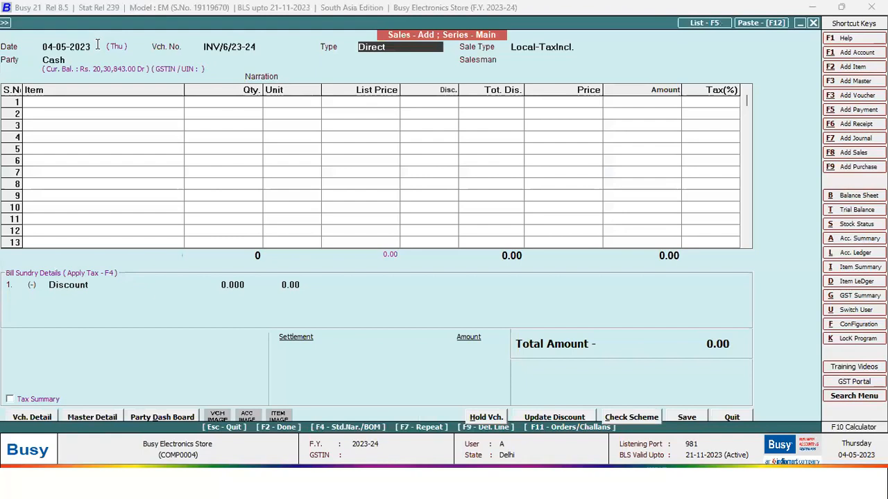
# - Date the sale 01-01-2024 and bill it to Forties Hospitals
pyautogui.write('01.01.2024')
pyautogui.press('Return')
pyautogui.press('Return')
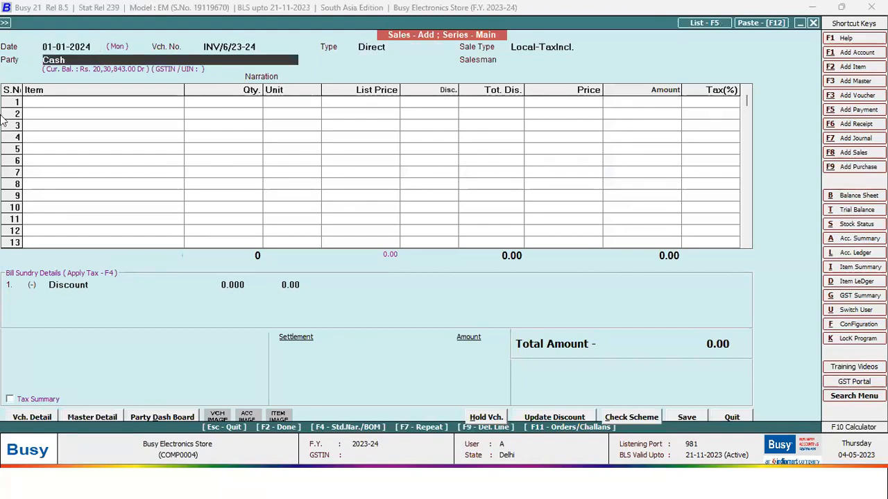
pyautogui.press('Return')
pyautogui.press('Escape')
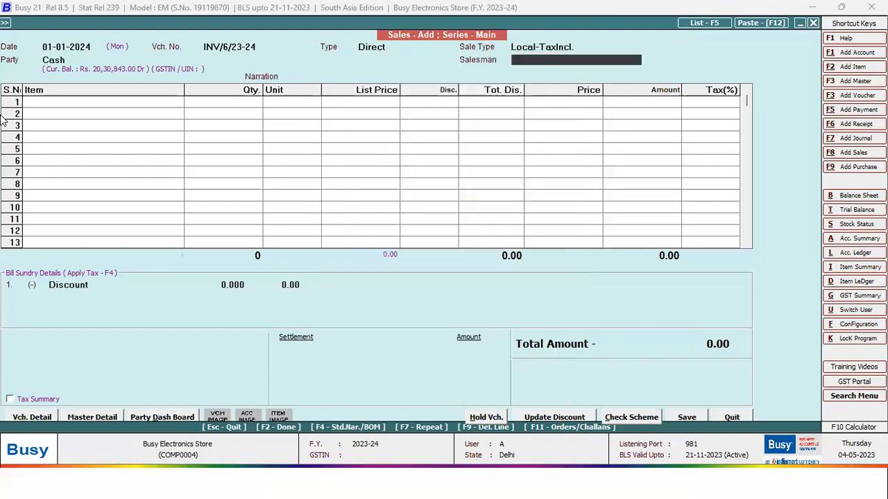
pyautogui.press('Up')
pyautogui.write('f')
pyautogui.press('Return')
pyautogui.press('Return')
pyautogui.press('Return')
pyautogui.press('Return')
pyautogui.press('Return')
pyautogui.press('Return')
# - Add the Godrej Washing Machine Semi Automatic from Godown stock
pyautogui.press('Down')
pyautogui.press('Down')
pyautogui.press('Down')
pyautogui.press('Down')
pyautogui.press('Down')
pyautogui.press('Down')
pyautogui.press('Down')
pyautogui.press('Down')
pyautogui.press('Down')
pyautogui.press('Down')
pyautogui.press('Down')
pyautogui.press('Down')
pyautogui.press('Down')
pyautogui.press('Down')
pyautogui.press('Down')
pyautogui.press('Down')
pyautogui.press('Down')
pyautogui.press('Down')
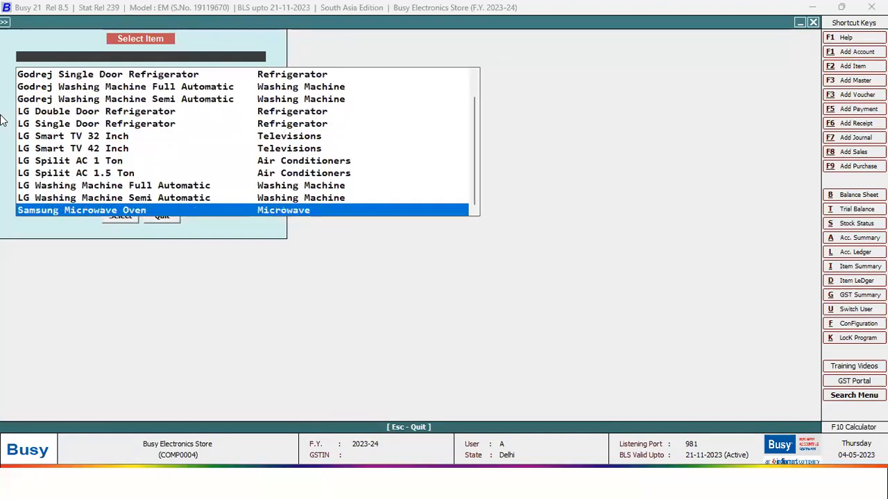
pyautogui.press('Up')
pyautogui.press('Up')
pyautogui.press('Up')
pyautogui.press('Up')
pyautogui.press('Up')
pyautogui.press('Up')
pyautogui.press('Up')
pyautogui.press('Up')
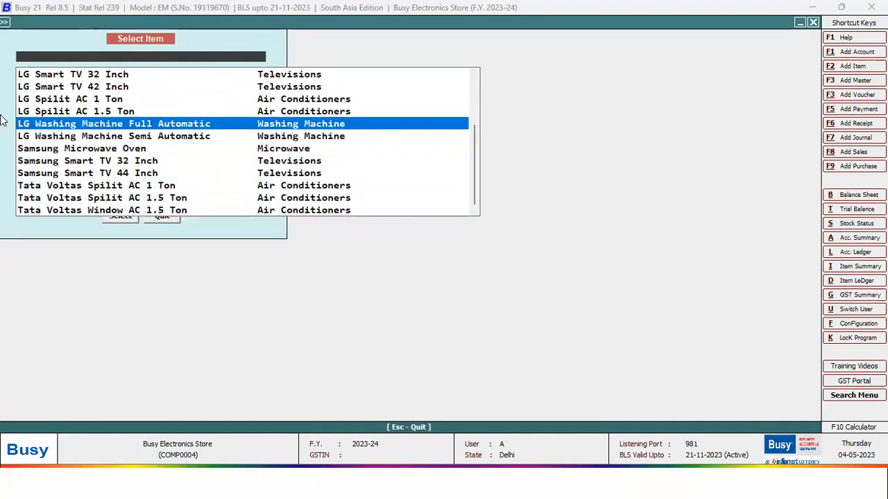
pyautogui.press('Up')
pyautogui.press('Up')
pyautogui.press('Up')
pyautogui.press('Down')
pyautogui.press('Down')
pyautogui.press('Down')
pyautogui.press('Down')
pyautogui.press('Up')
pyautogui.press('Up')
pyautogui.press('Up')
pyautogui.press('Up')
pyautogui.press('Up')
pyautogui.press('Up')
pyautogui.press('Up')
pyautogui.press('Up')
pyautogui.press('Up')
pyautogui.press('Up')
pyautogui.press('Up')
pyautogui.press('Down')
pyautogui.press('Down')
pyautogui.press('Down')
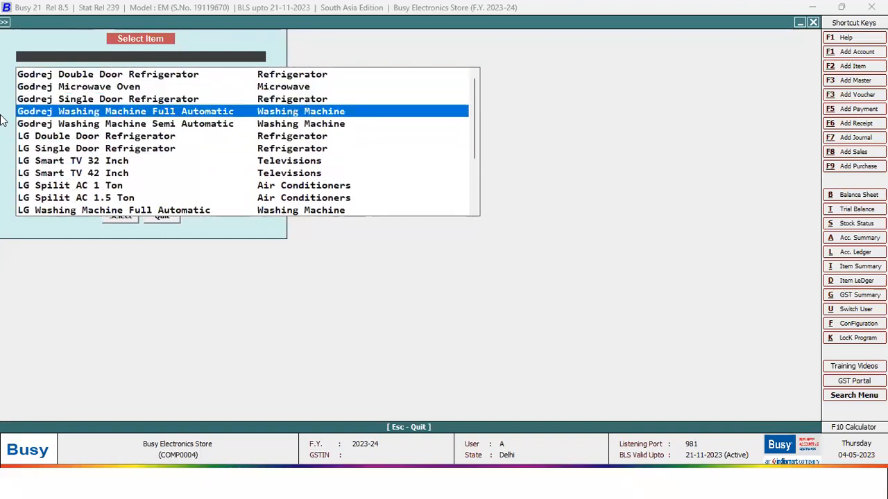
pyautogui.press('Down')
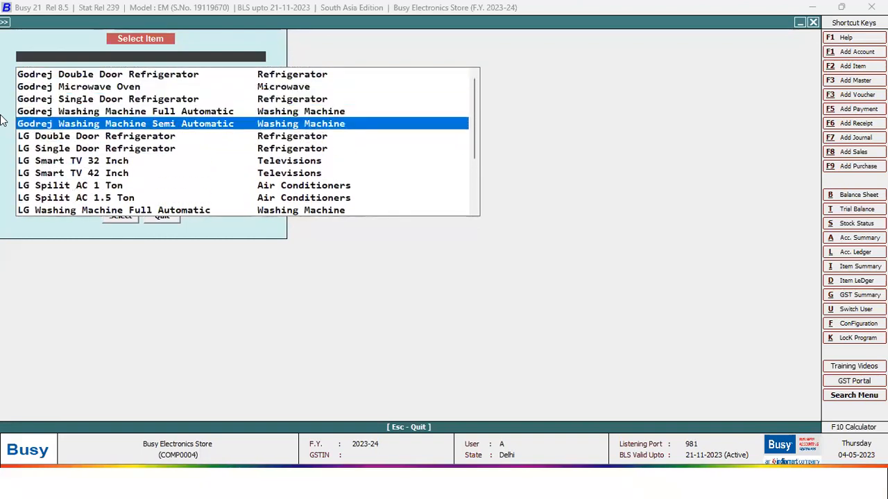
pyautogui.press('Up')
pyautogui.press('Down')
pyautogui.press('Return')
pyautogui.press('Return')
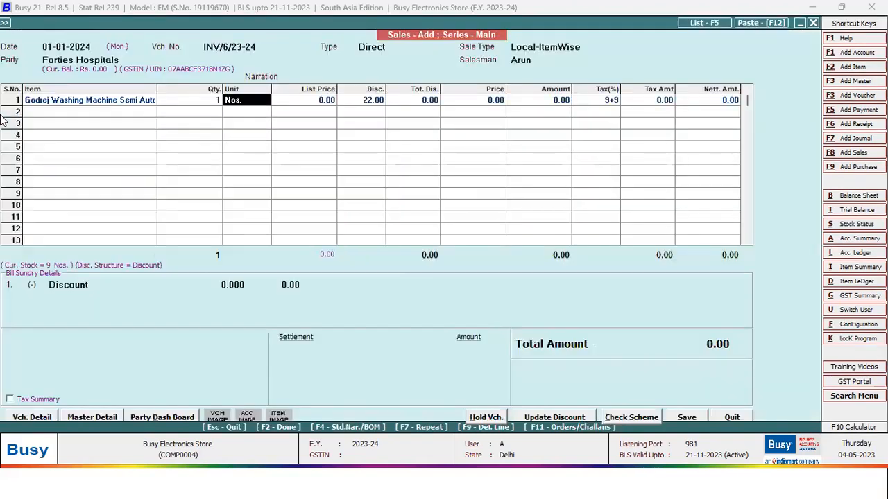
pyautogui.press('Return')
# - Tick a serial number for the machine, leave the full amount on credit, and quit the voucher
pyautogui.press('Tab')
pyautogui.press('Tab')
pyautogui.press('space')
pyautogui.press('F2')
pyautogui.press('F2')
pyautogui.press('F2')
pyautogui.press('Escape')
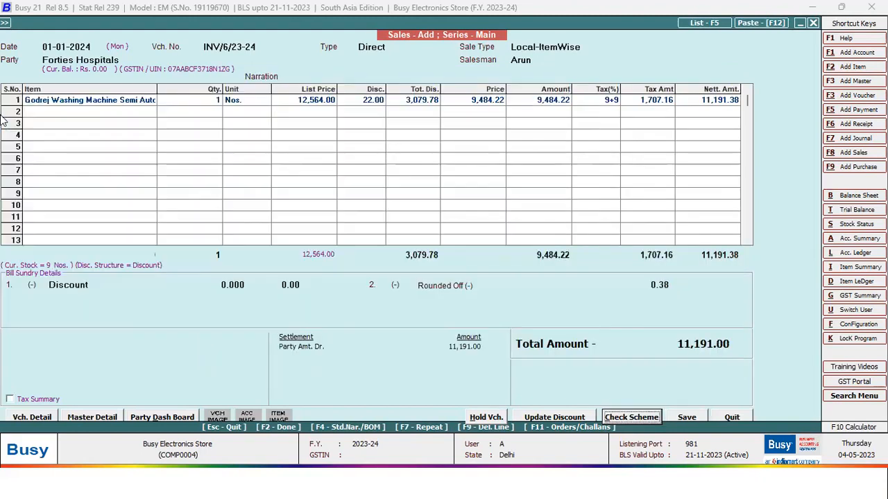
pyautogui.press('Escape')
# - Discard the unsaved voucher, revisit the scheme list, and open a new sales voucher
pyautogui.press('y')
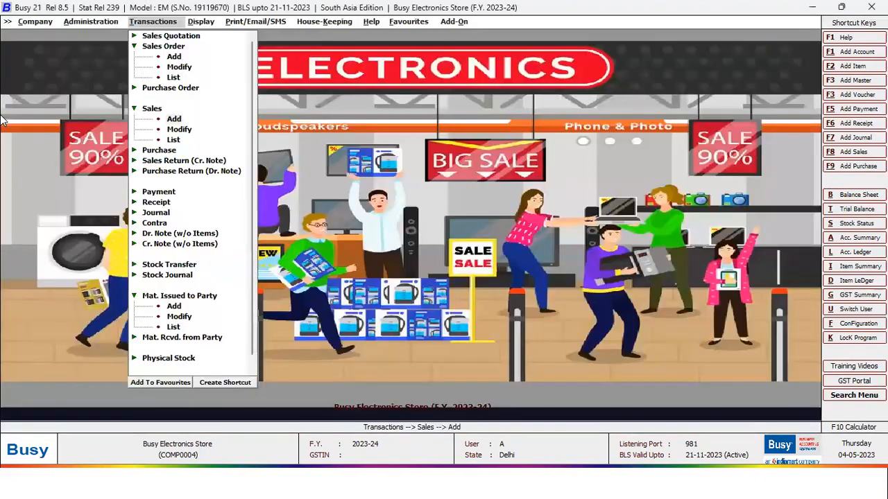
pyautogui.press('Left')
pyautogui.press('Left')
pyautogui.press('Right')
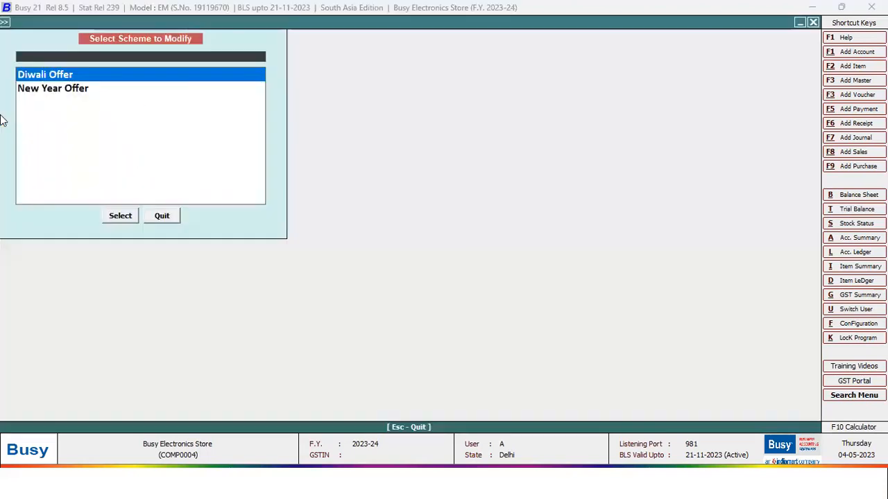
pyautogui.press('Return')
pyautogui.press('Return')
pyautogui.press('Escape')
pyautogui.press('Down')
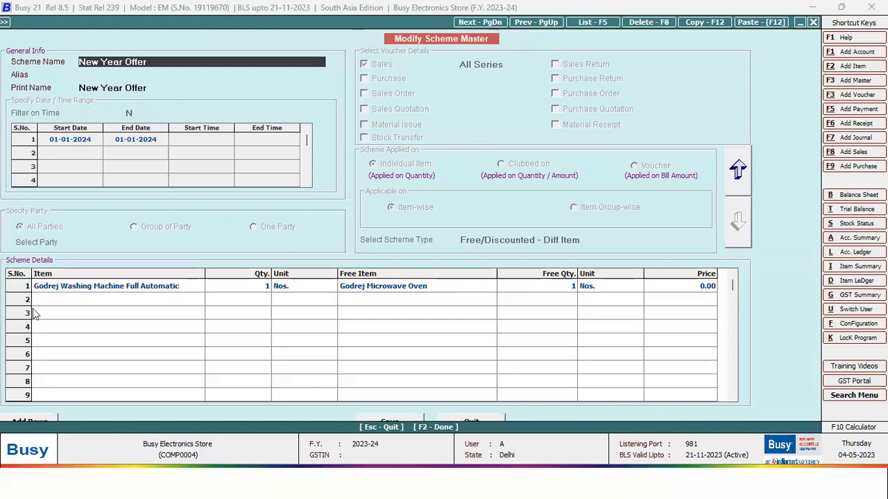
pyautogui.press('Escape')
pyautogui.press('Escape')
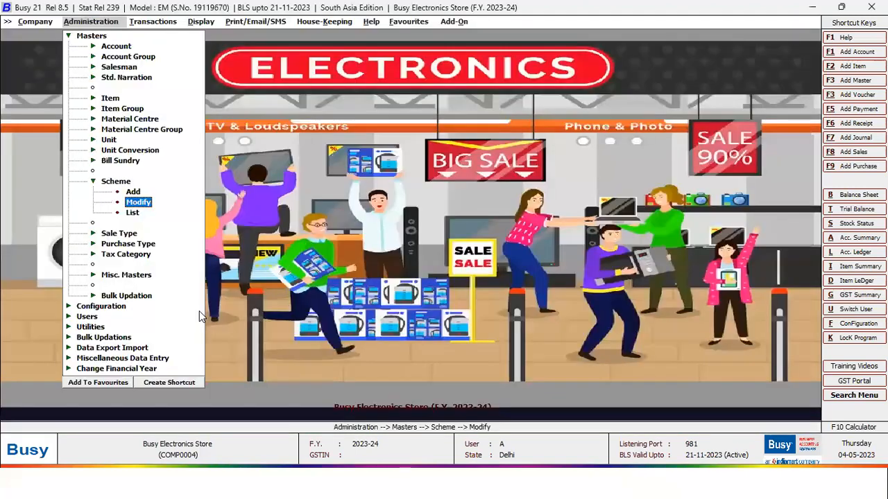
pyautogui.press('Right')
pyautogui.press('Return')
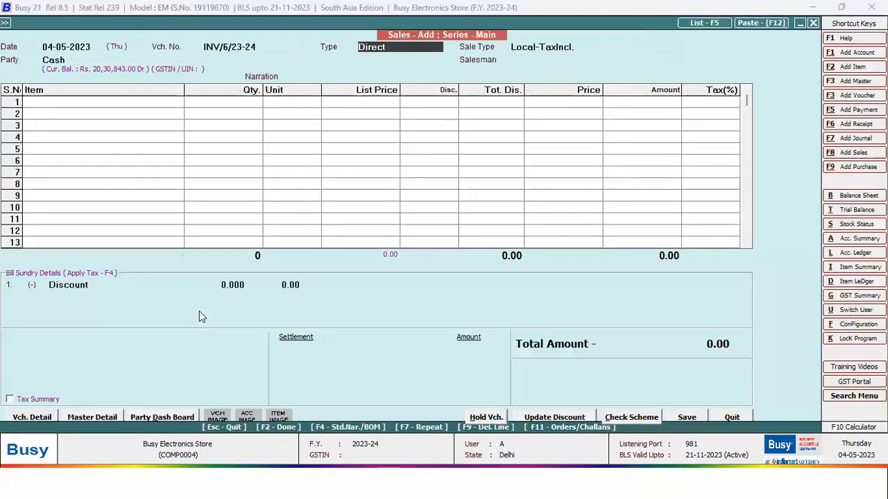
# - Set the date to 01-01-2024 and the party to Forties Hospitals
pyautogui.click(95, 50)
pyautogui.write('01.0')
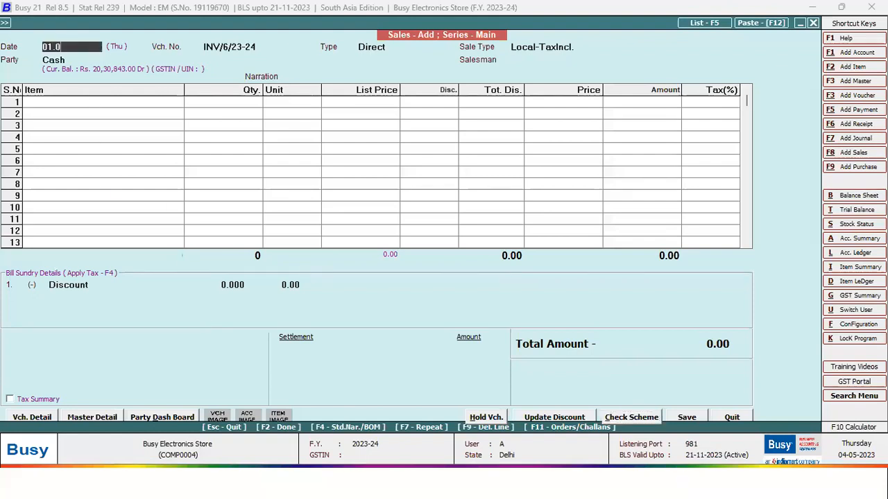
pyautogui.write('1')
pyautogui.press('Return')
pyautogui.press('Return')
pyautogui.write('fo')
pyautogui.press('Return')
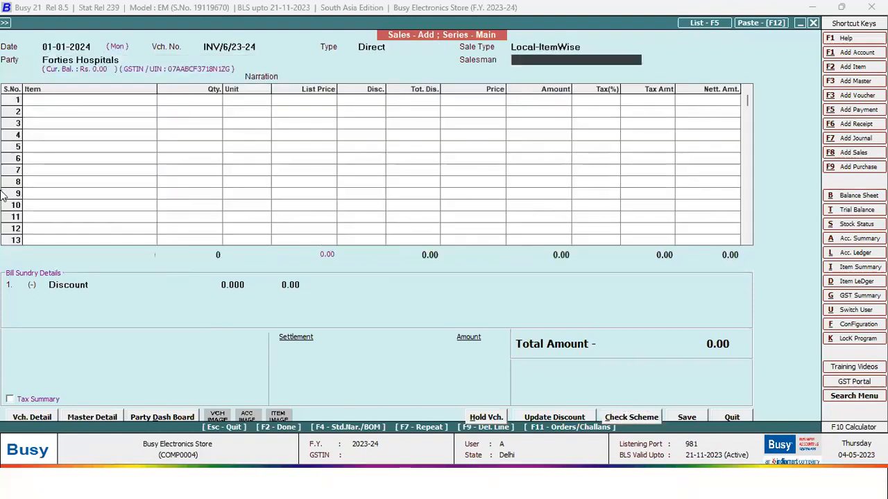
pyautogui.press('Return')
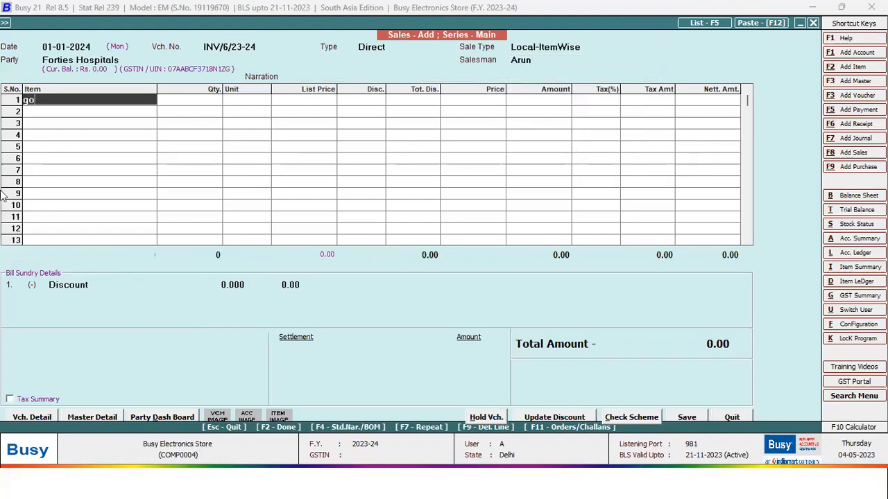
# - Add the Godrej Washing Machine Full Automatic with its serial number
pyautogui.press('Return')
pyautogui.write('go')
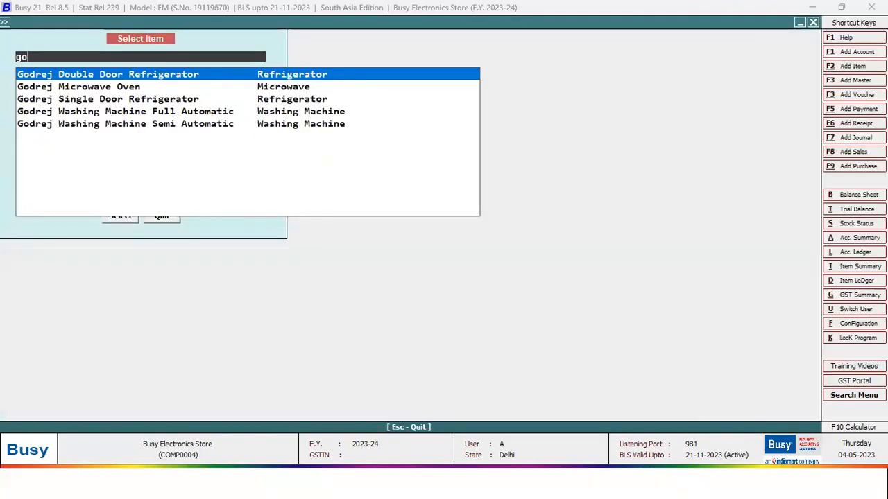
pyautogui.press('Down')
pyautogui.press('Down')
pyautogui.press('Down')
pyautogui.press('Down')
pyautogui.press('Up')
pyautogui.press('Return')
pyautogui.press('Return')
pyautogui.press('Return')
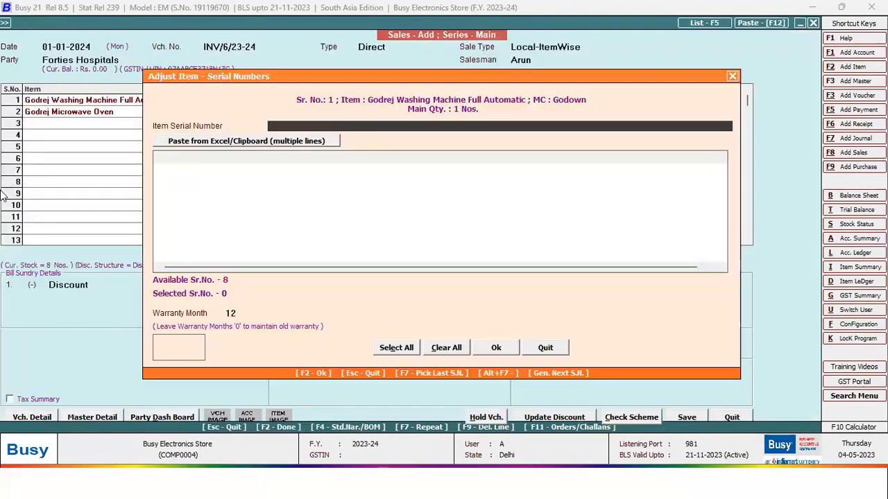
pyautogui.press('Escape')
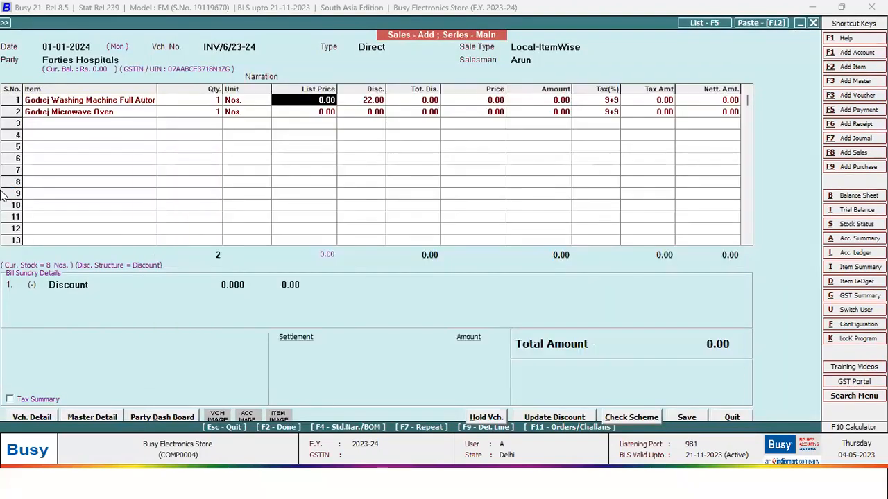
# - Check the washing machine and Godrej Microwave Oven rows and save the voucher
pyautogui.click(75, 105)
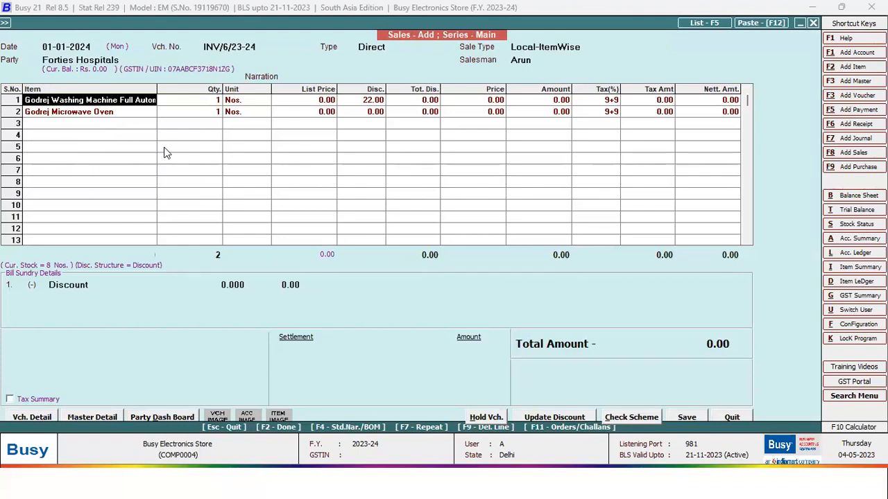
pyautogui.click(109, 114)
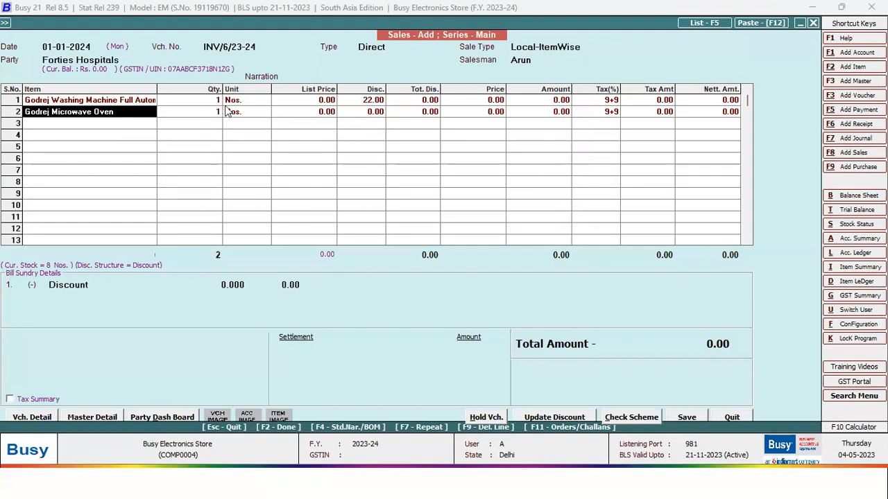
pyautogui.click(143, 103)
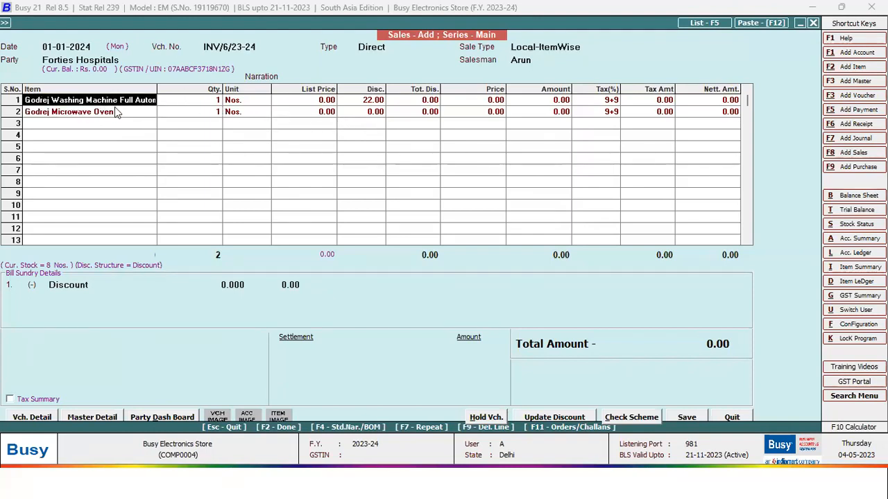
pyautogui.click(94, 116)
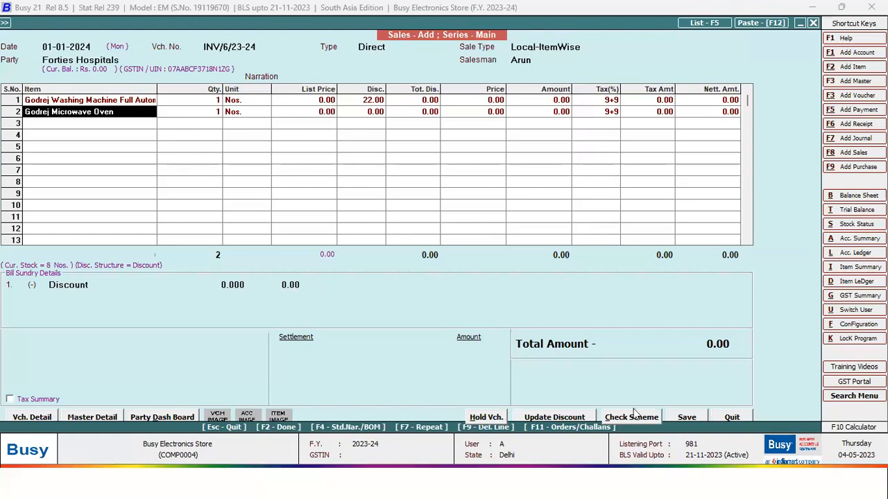
pyautogui.click(687, 419)
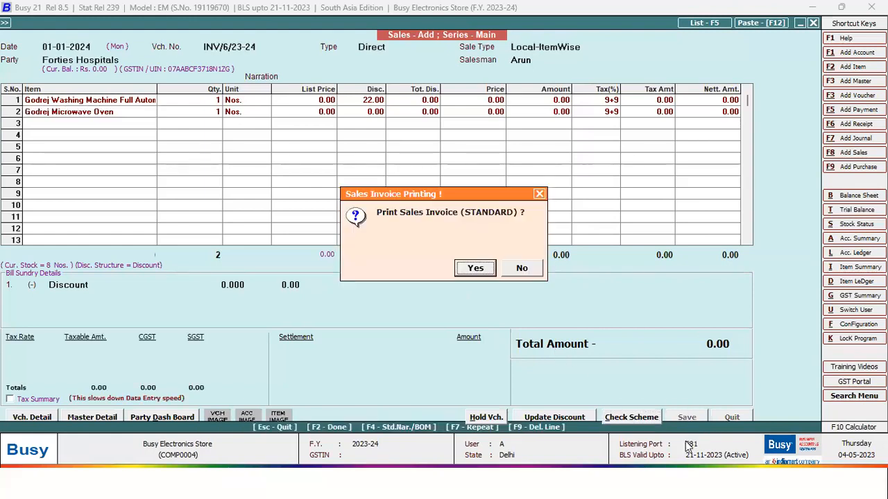
# - Print-preview the invoice in the standard format, close it, and decline e-mail and SMS
pyautogui.press('Return')
pyautogui.press('Return')
pyautogui.hotkey('alt', 'p')
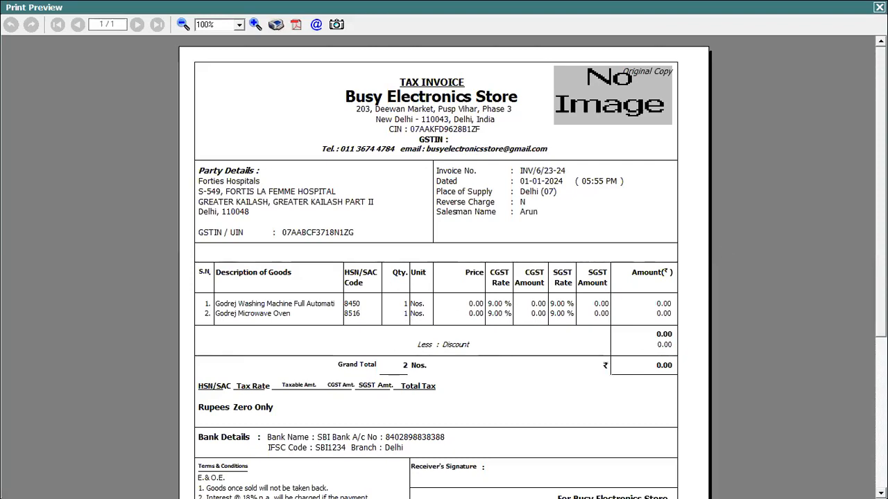
pyautogui.click(880, 7)
pyautogui.click(530, 271)
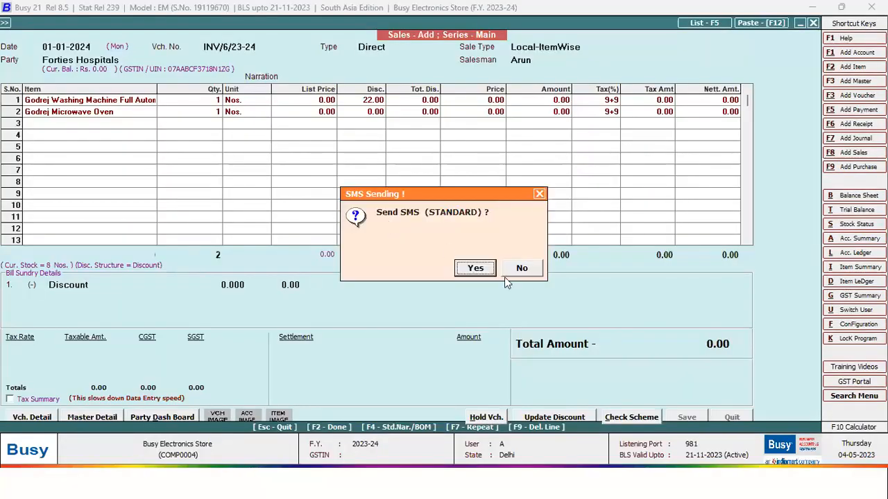
pyautogui.click(527, 272)
# - Open sale invoice INV/6/23-24 for modification and set the washing machine's list price to 50,000
pyautogui.press('Escape')
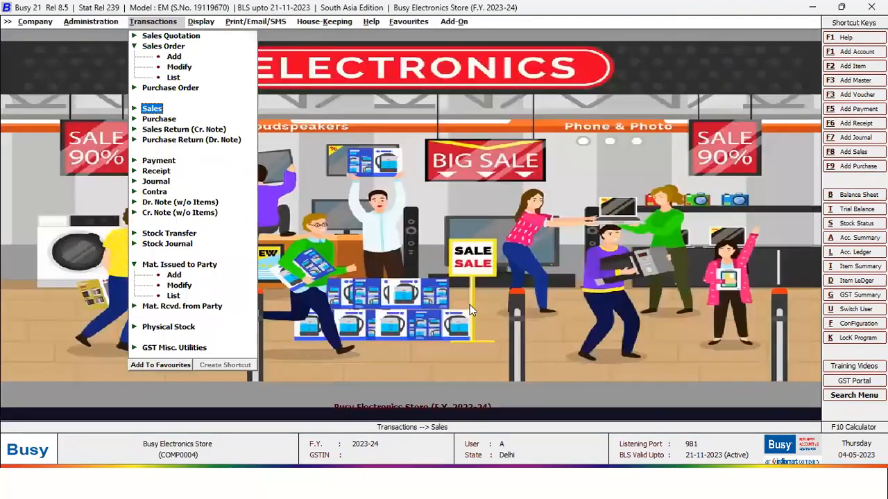
pyautogui.press('Return')
pyautogui.press('Down')
pyautogui.press('Return')
pyautogui.press('Return')
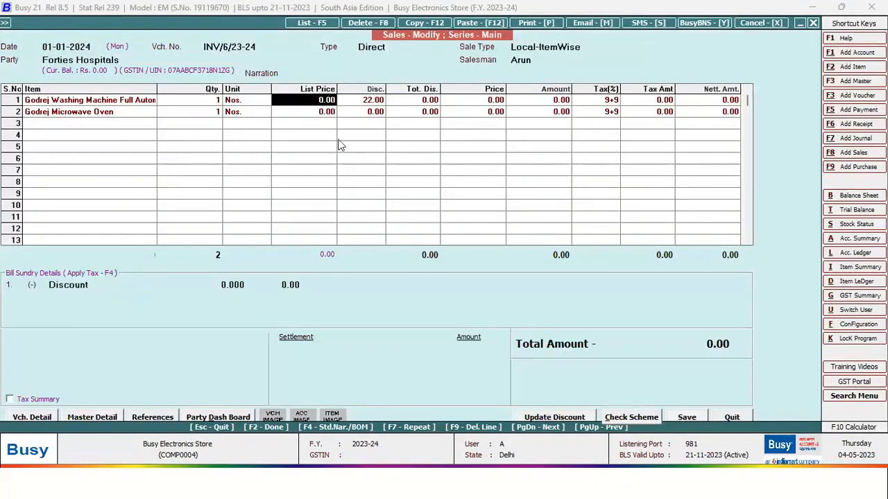
pyautogui.write('50000')
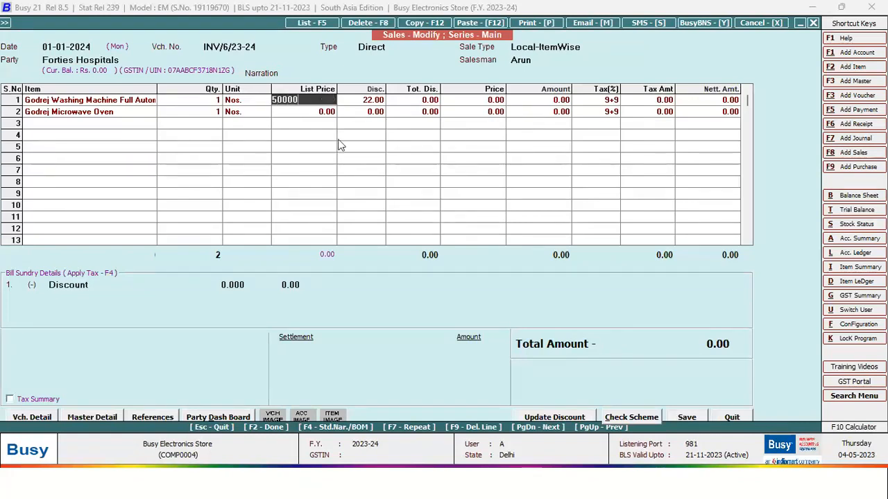
pyautogui.press('Return')
pyautogui.press('Return')
pyautogui.press('Return')
pyautogui.press('Return')
pyautogui.press('Return')
pyautogui.press('Return')
pyautogui.press('Right')
pyautogui.press('Return')
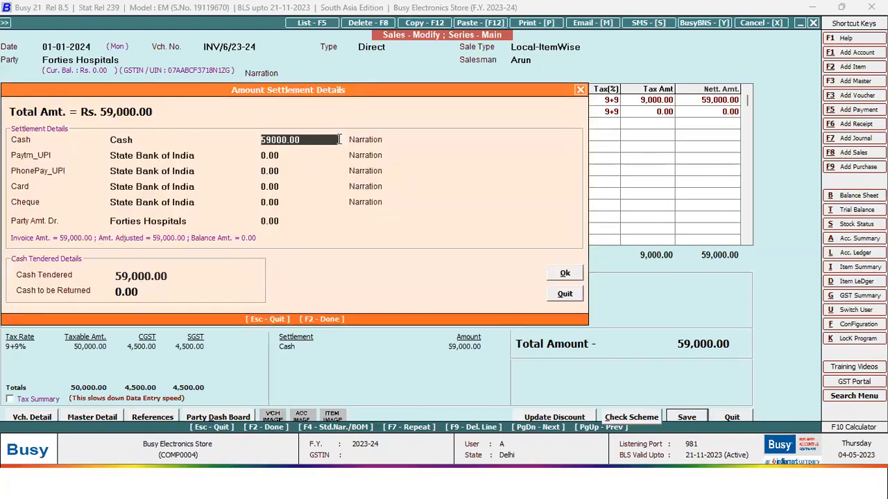
# - Change the settlement to 0 cash and 59,000 via Paytm_UPI, adding a narration
pyautogui.press('Return')
pyautogui.press('Return')
pyautogui.press('Up')
pyautogui.press('Up')
pyautogui.press('Up')
pyautogui.press('Up')
pyautogui.press('Up')
pyautogui.press('Up')
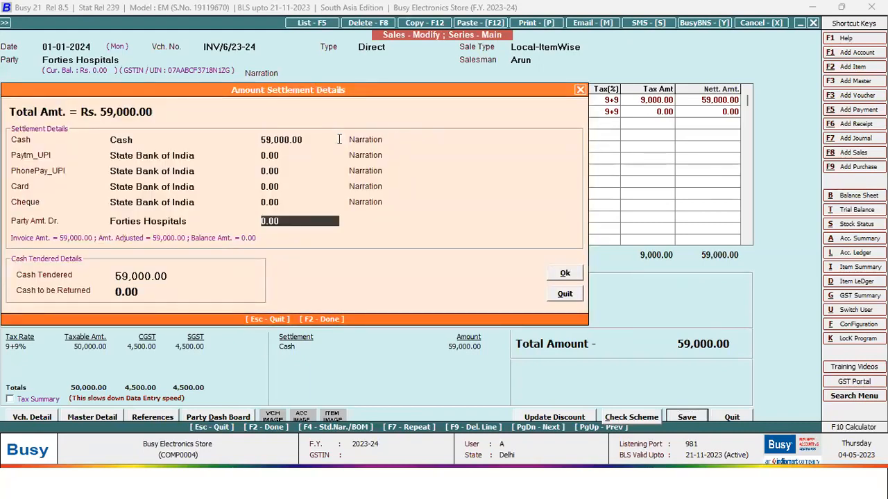
pyautogui.press('Up')
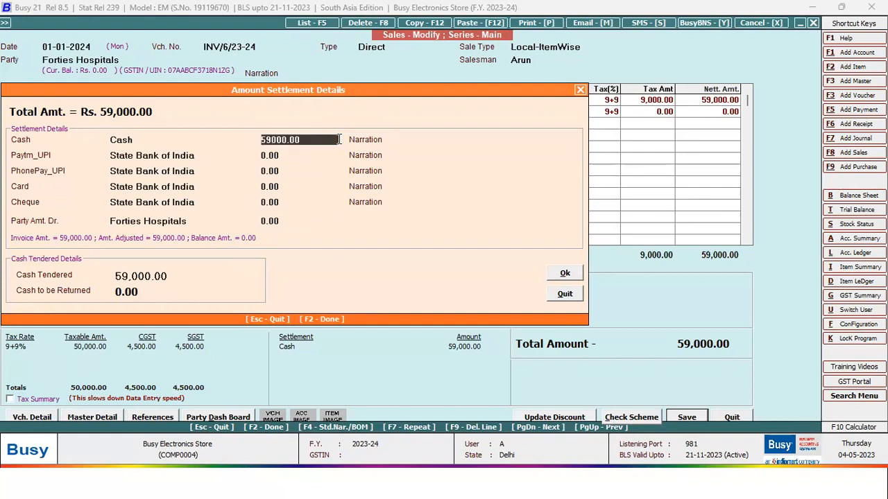
pyautogui.write('0')
pyautogui.press('Return')
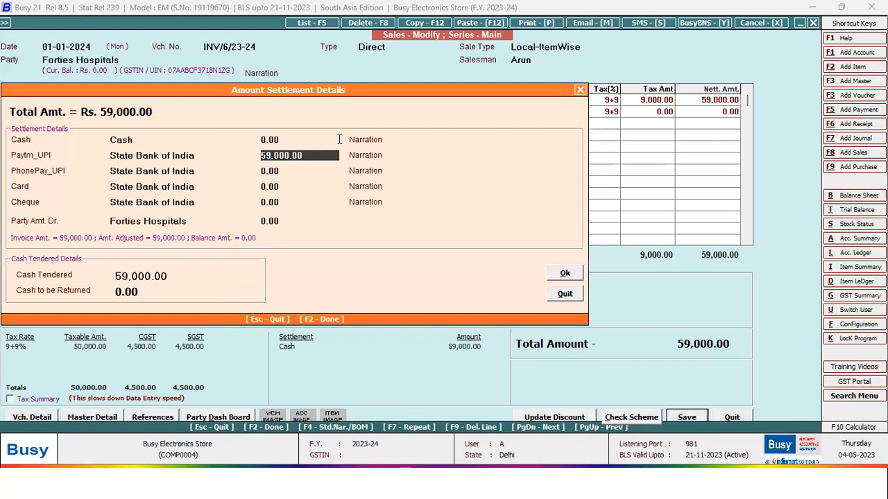
pyautogui.press('Return')
pyautogui.press('Return')
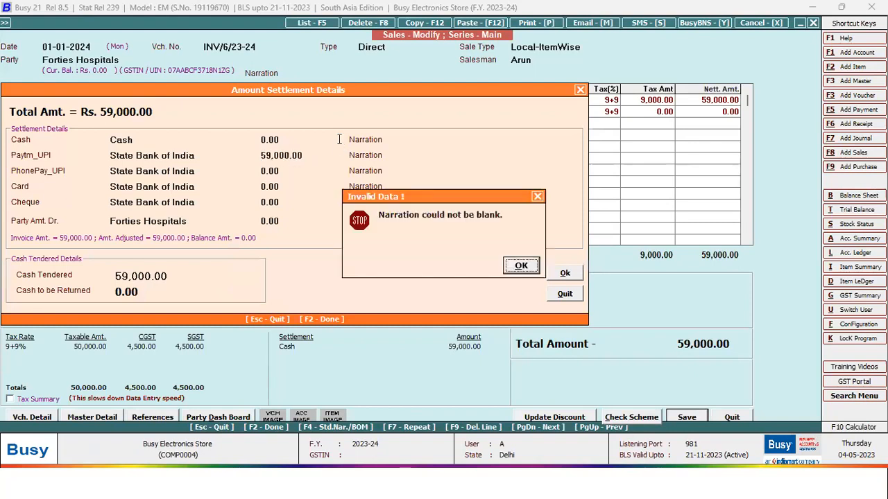
pyautogui.press('Return')
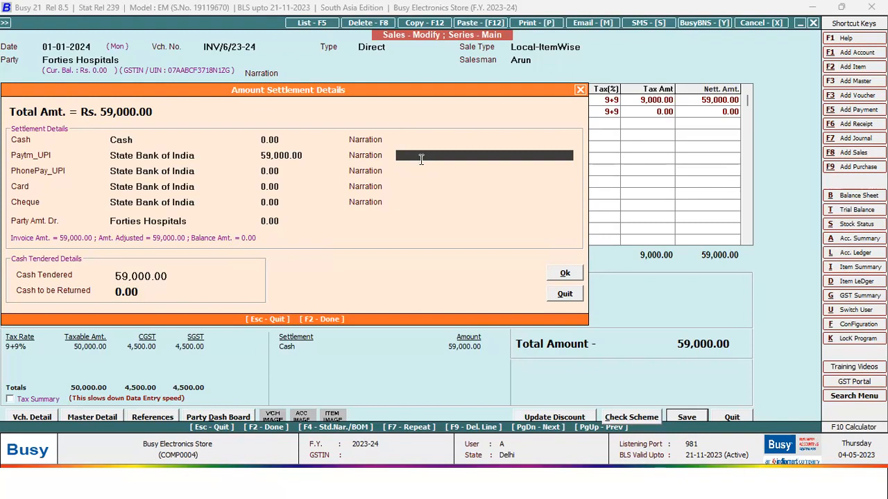
pyautogui.write('dsadsdsd')
pyautogui.press('Return')
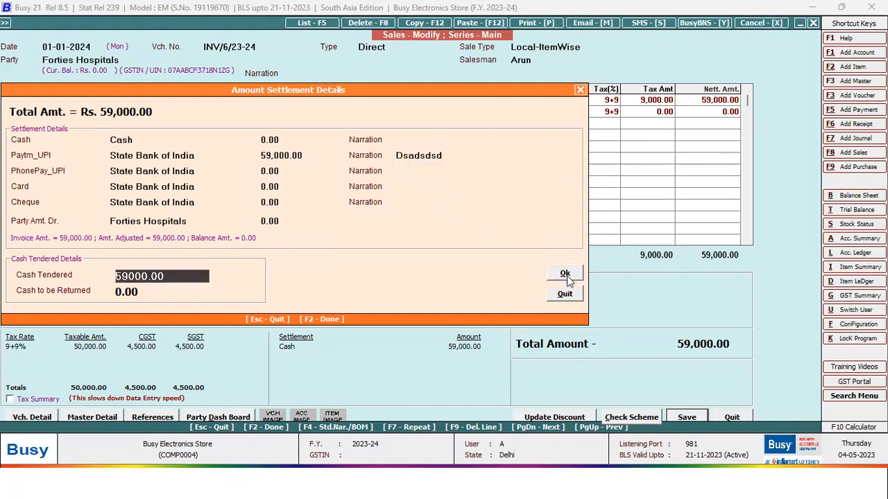
# - Accept the settlement, save the modified voucher and agree to print it
pyautogui.click(565, 274)
pyautogui.press('Return')
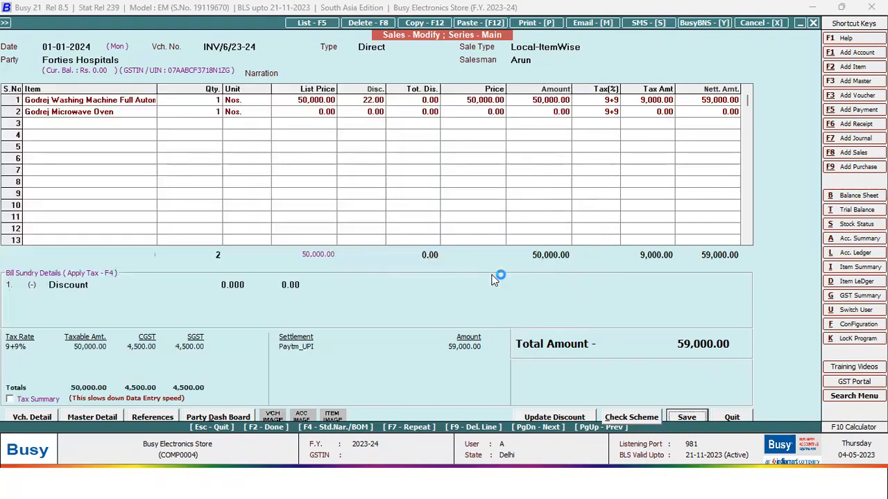
pyautogui.click(479, 270)
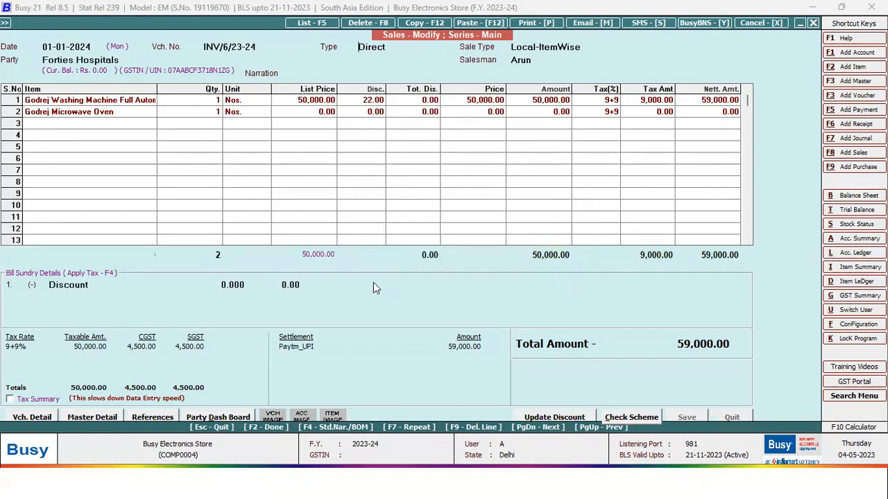
# - Preview the updated invoice in the STANDARD print format, then close the preview
pyautogui.press('Return')
pyautogui.press('Return')
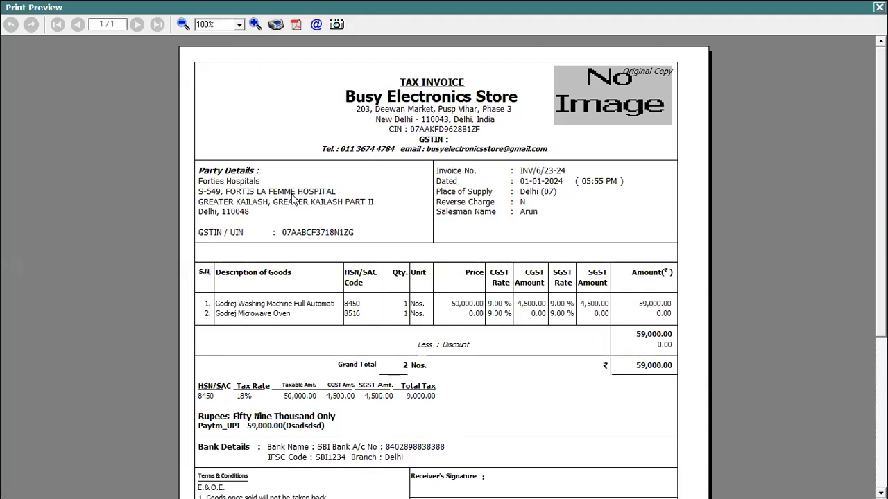
pyautogui.scroll(-3, 294, 199)
pyautogui.scroll(3, 444, 264)
pyautogui.press('Escape')
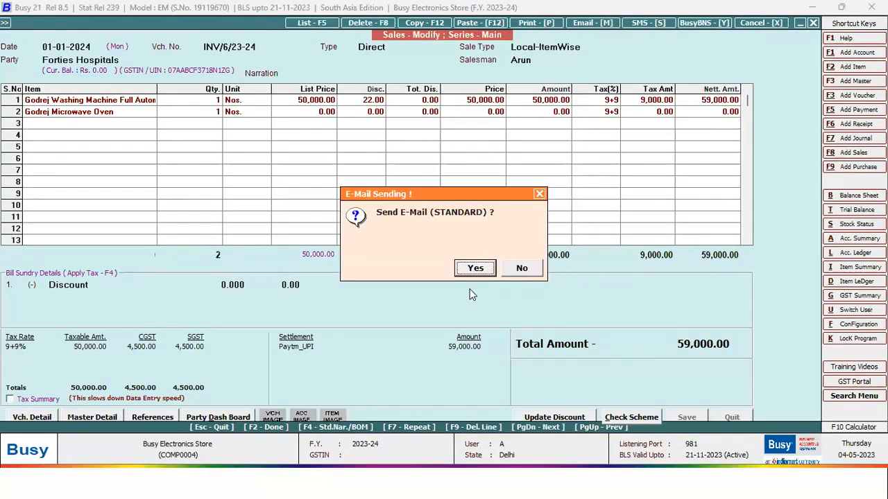
# - Decline e-mailing and SMS for the invoice and open the Configuration Type list
pyautogui.press('Right')
pyautogui.press('Return')
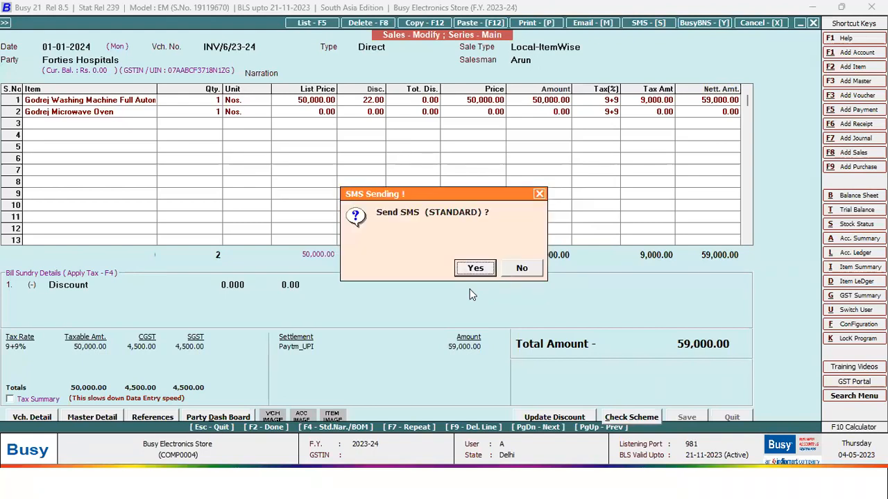
pyautogui.press('Right')
pyautogui.press('Return')
pyautogui.press('f')
pyautogui.press('Down')
pyautogui.press('Down')
pyautogui.press('Down')
pyautogui.press('Down')
pyautogui.press('Down')
pyautogui.press('Down')
pyautogui.press('Down')
pyautogui.press('Down')
pyautogui.press('Down')
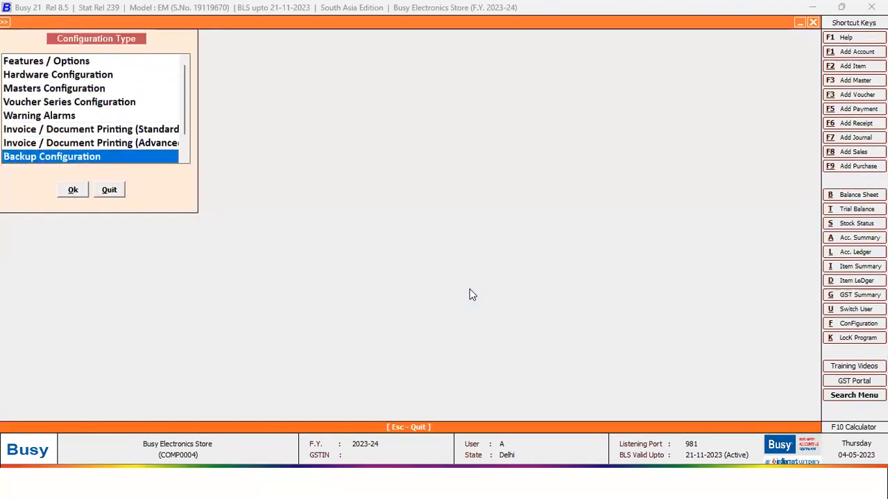
# - Check the WhatsApp sending format and API address in the SMS configuration, then close it
pyautogui.press('Return')
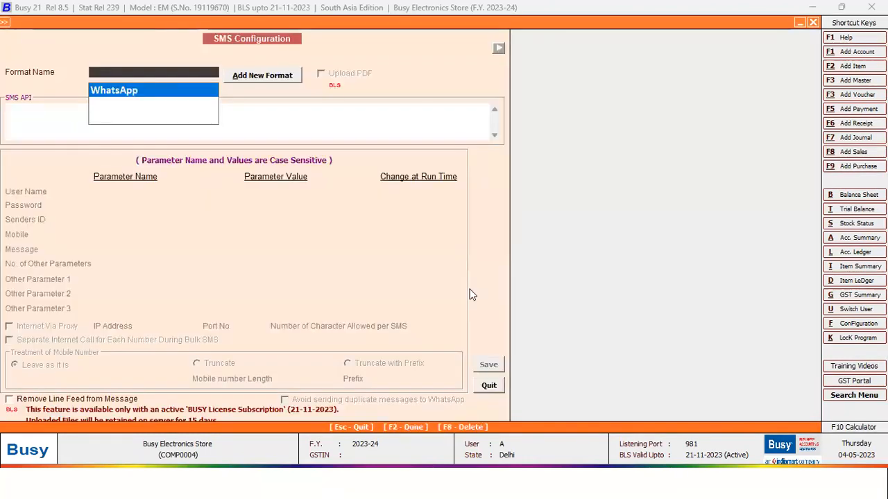
pyautogui.press('Return')
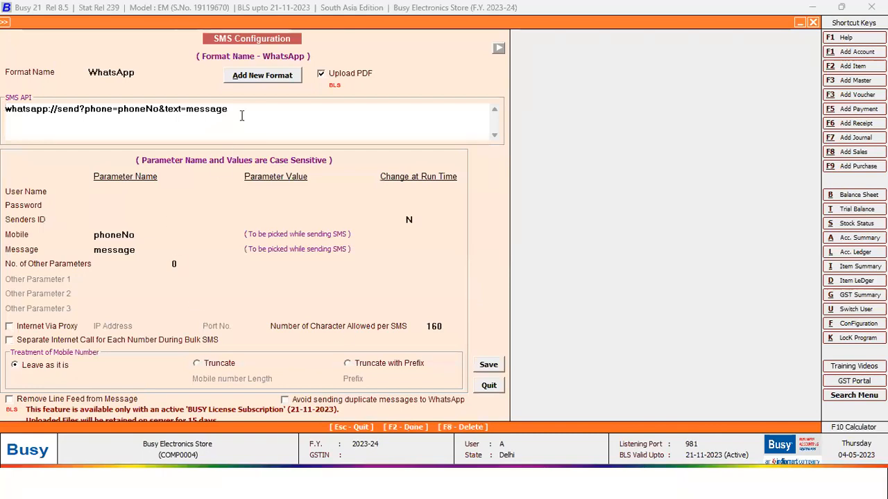
pyautogui.moveTo(242, 111); pyautogui.dragTo(4, 112)
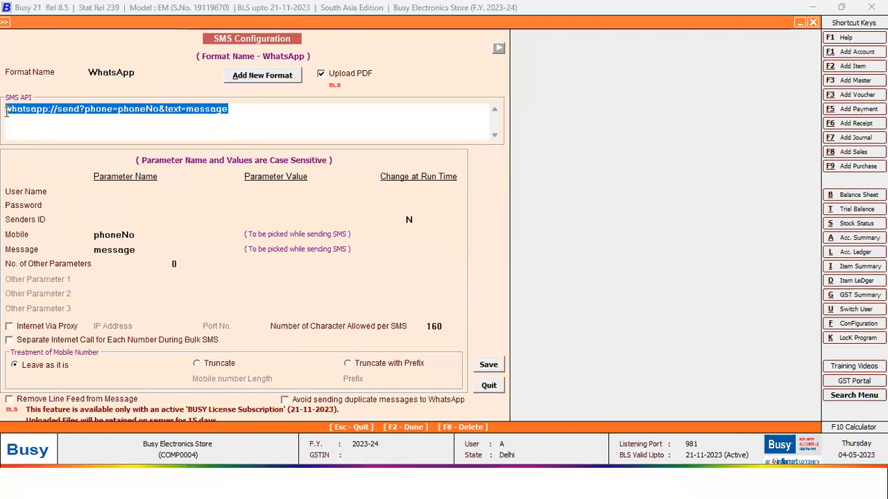
pyautogui.click(235, 109)
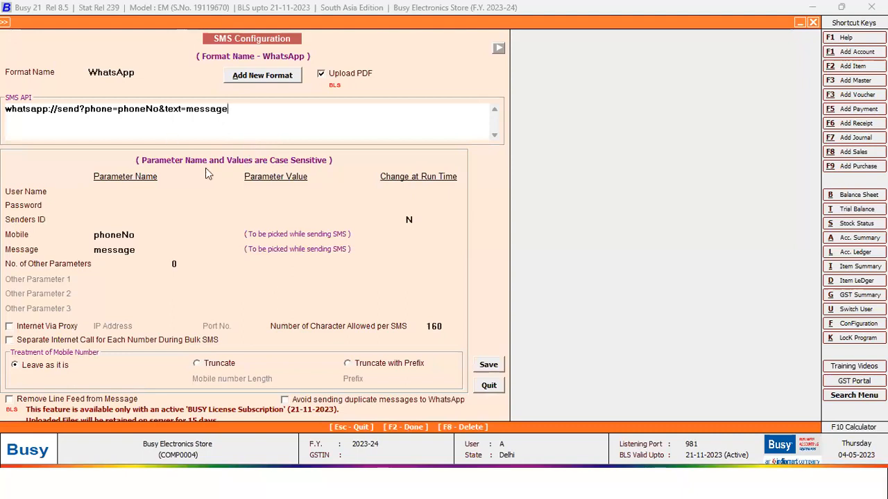
pyautogui.press('Escape')
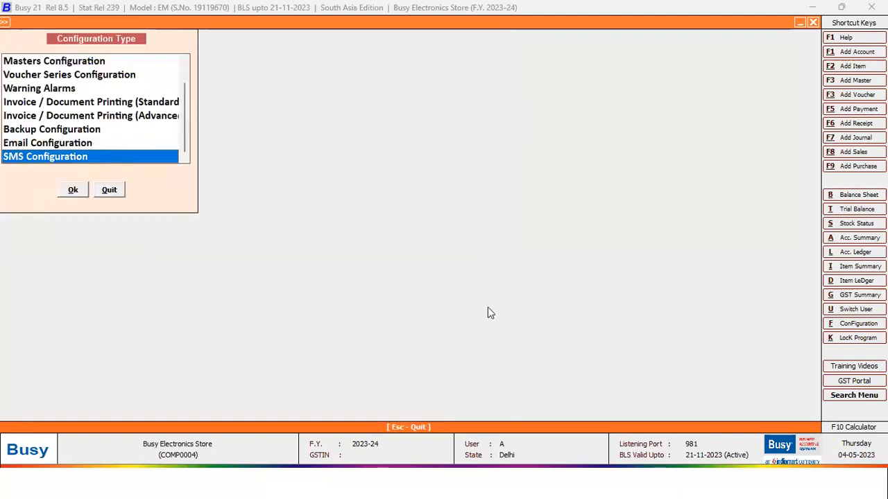
# - Send the invoice over WhatsApp after replacing the recipient with the customer's mobile number
pyautogui.click(480, 267)
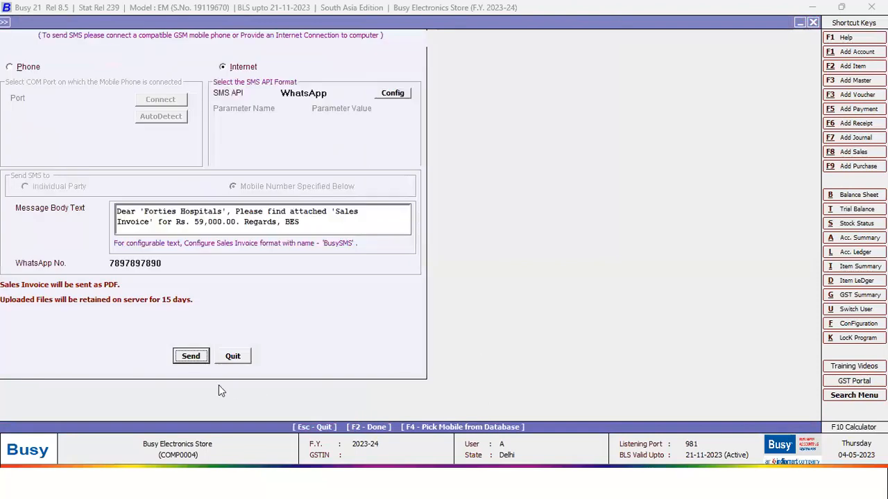
pyautogui.moveTo(173, 266); pyautogui.dragTo(0, 341)
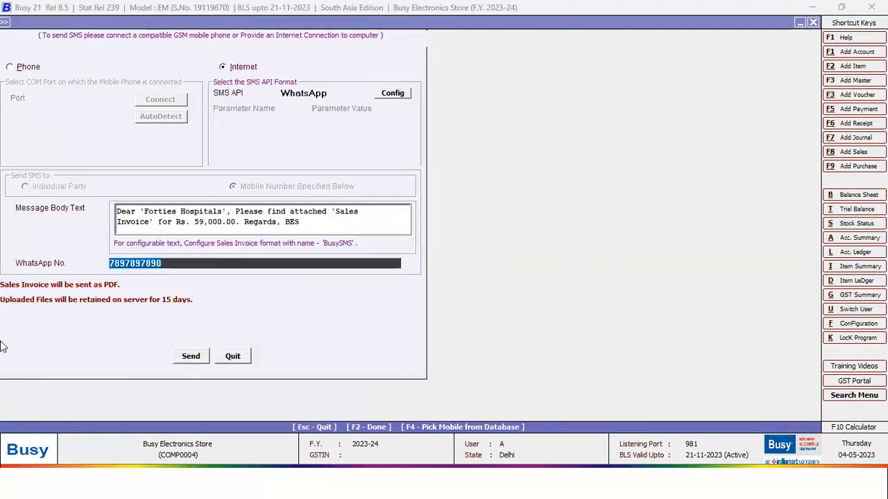
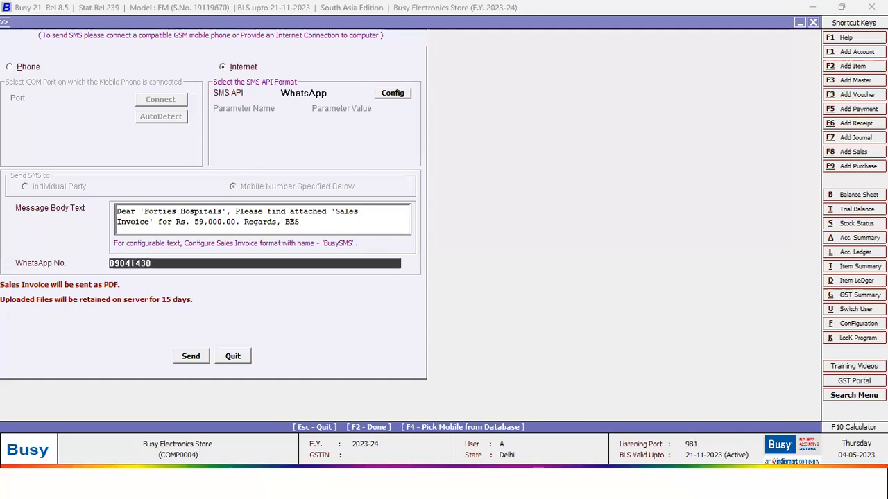
pyautogui.press('Return')
pyautogui.press('Return')
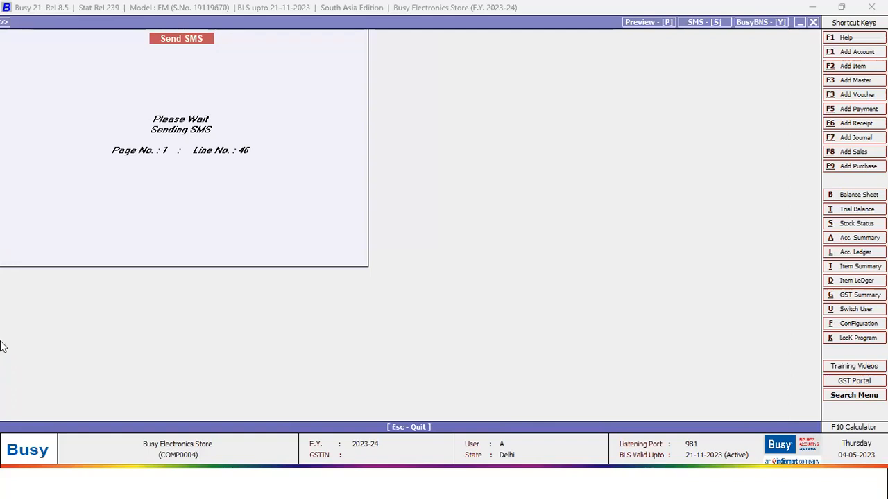
pyautogui.press('Return')
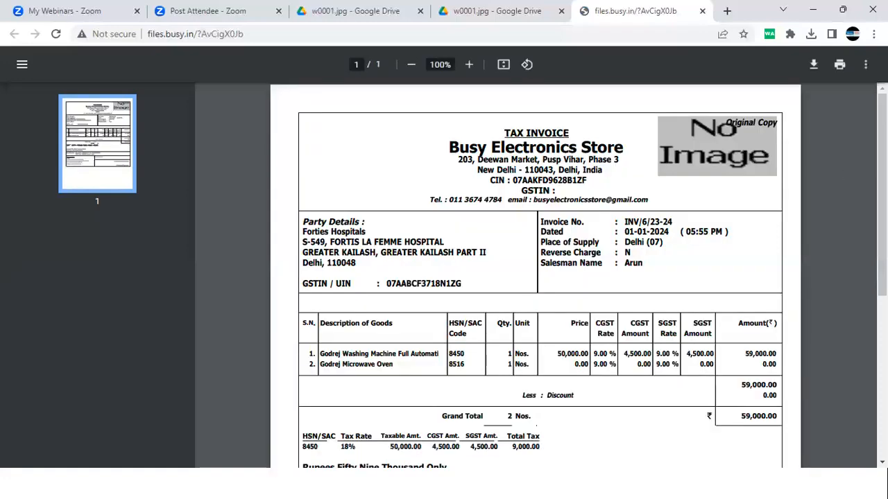
# - Verify the WhatsApp chat and the 59,000 PDF invoice link, then return to Busy
pyautogui.scroll(-3, 539, 278)
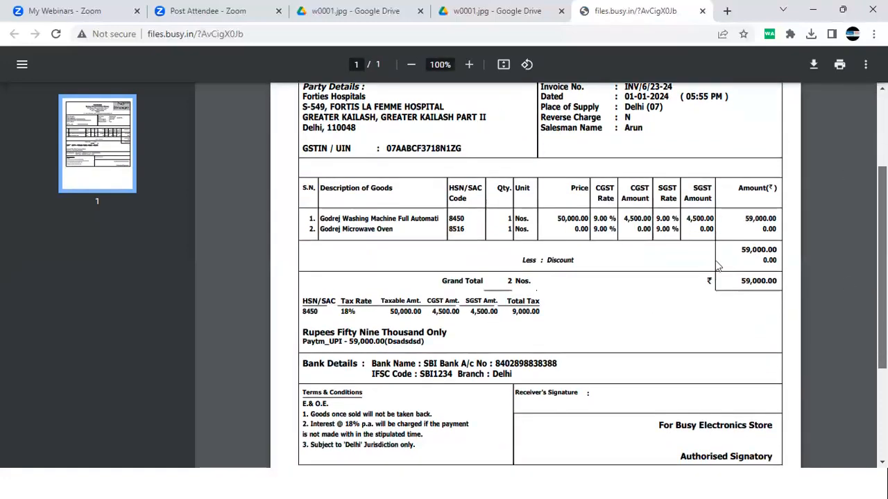
pyautogui.scroll(3, 339, 284)
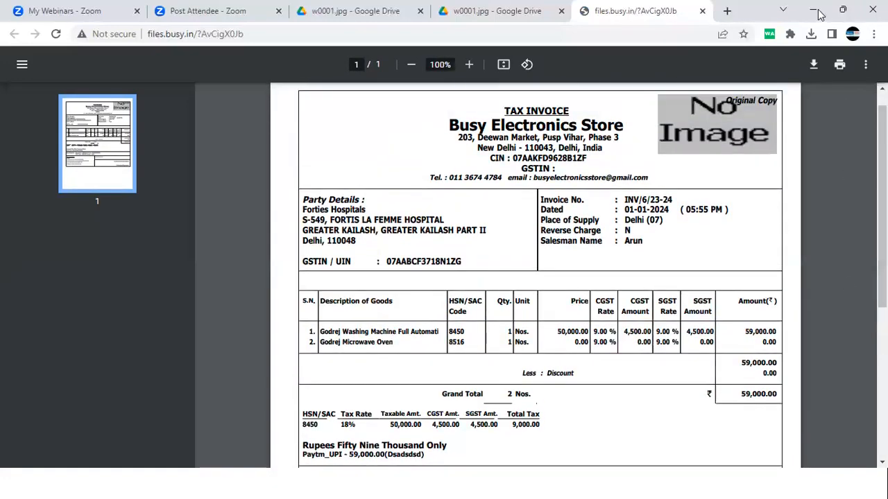
pyautogui.click(813, 10)
pyautogui.click(813, 10)
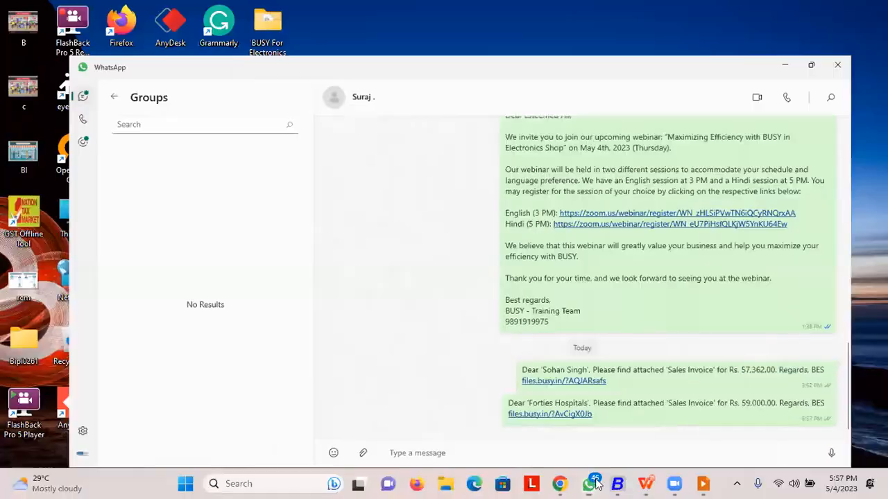
pyautogui.click(625, 483)
# - Open the 20-04-2023 stock transfer voucher in series Main for modification
pyautogui.press('Return')
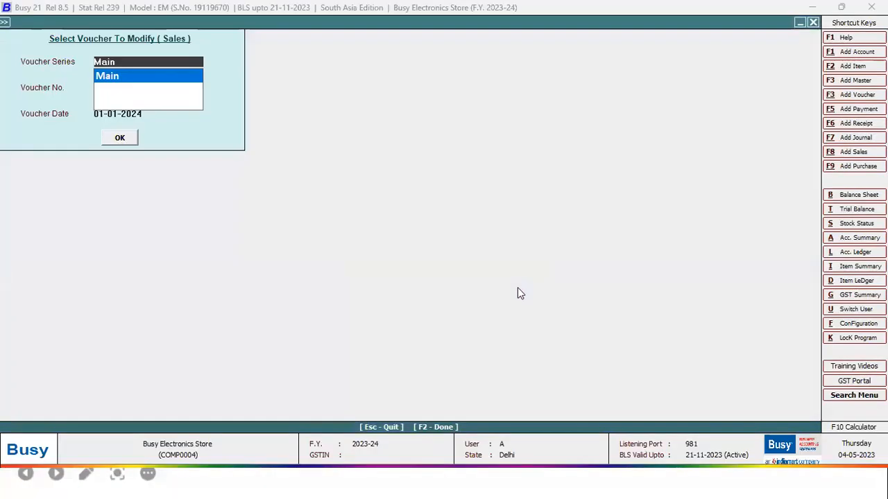
pyautogui.press('Escape')
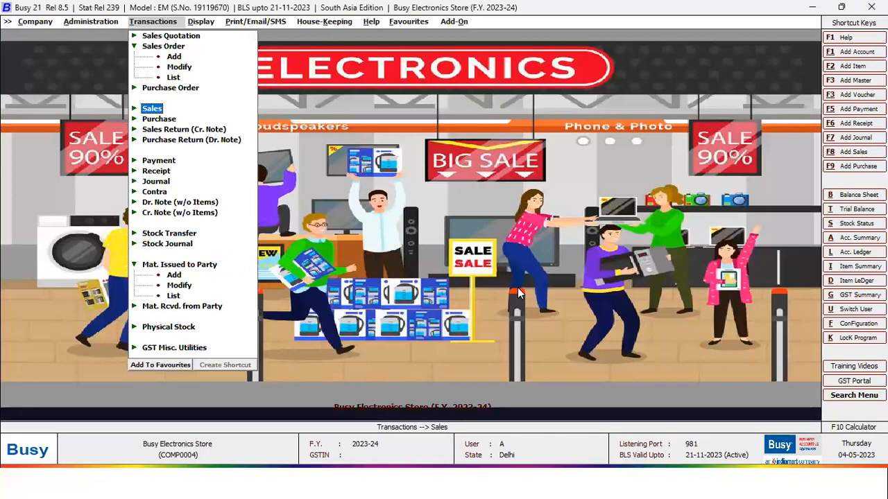
pyautogui.press('Down')
pyautogui.press('Down')
pyautogui.press('Down')
pyautogui.press('Down')
pyautogui.press('Down')
pyautogui.press('Down')
pyautogui.press('Down')
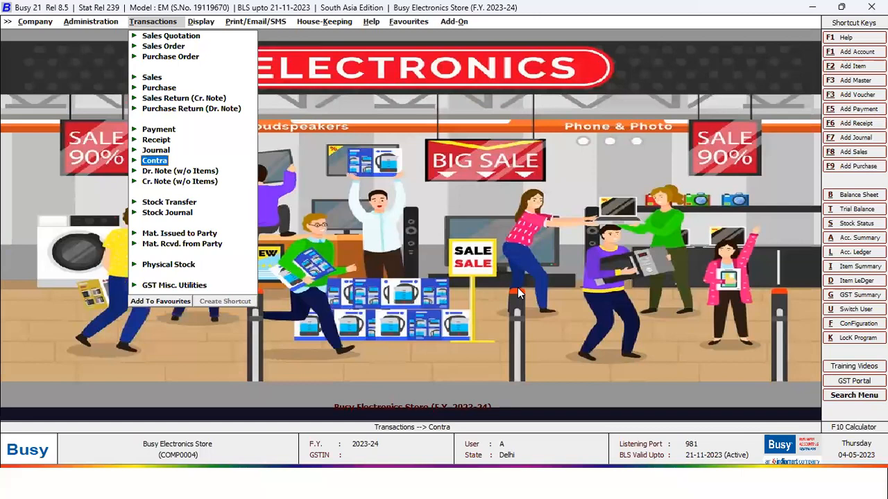
pyautogui.press('Down')
pyautogui.press('Down')
pyautogui.press('Up')
pyautogui.press('Down')
pyautogui.press('Down')
pyautogui.press('Return')
pyautogui.press('Down')
pyautogui.press('Return')
pyautogui.press('Return')
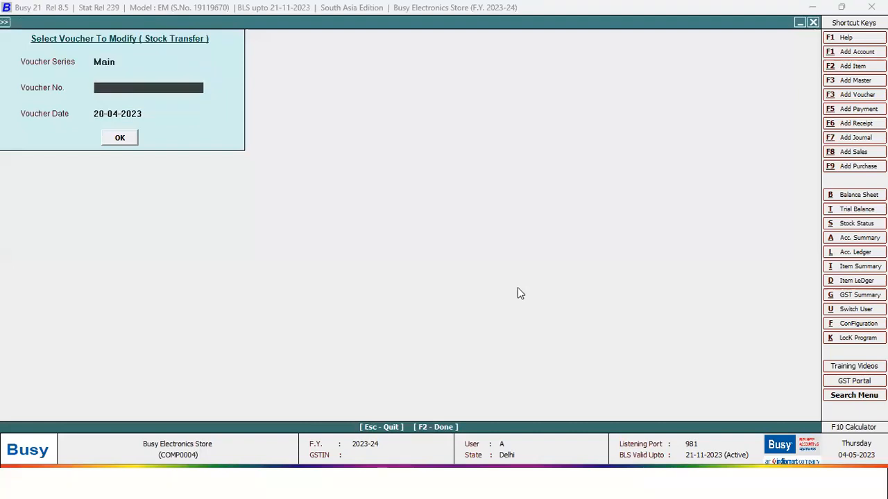
pyautogui.press('Return')
pyautogui.press('Return')
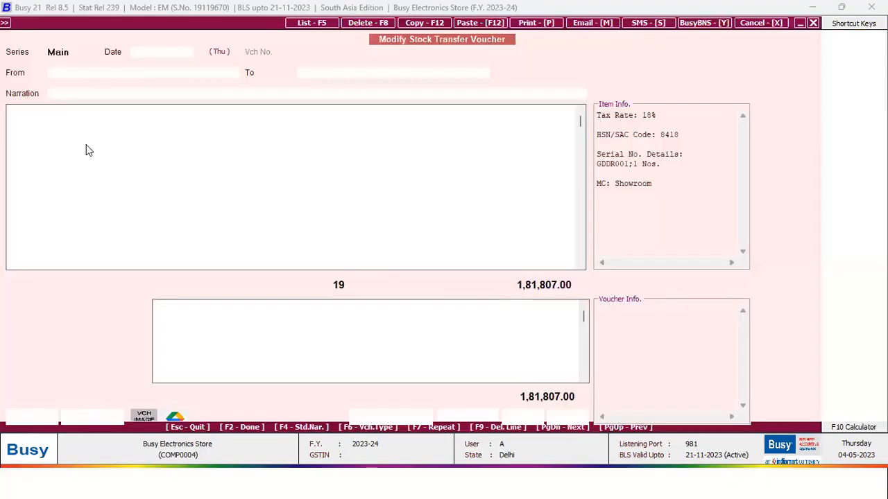
# - Step through the Godown-to-Showroom transfer's fields and microwave oven row, then close it unchanged
pyautogui.press('Return')
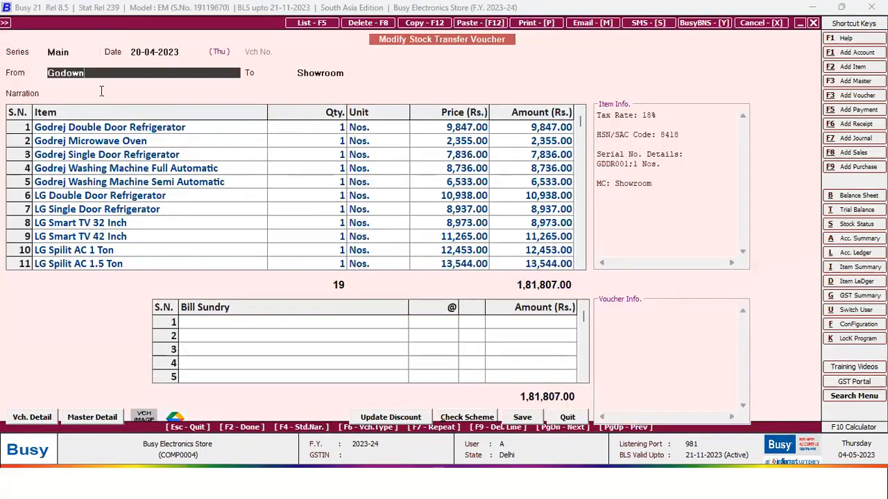
pyautogui.press('Return')
pyautogui.press('Return')
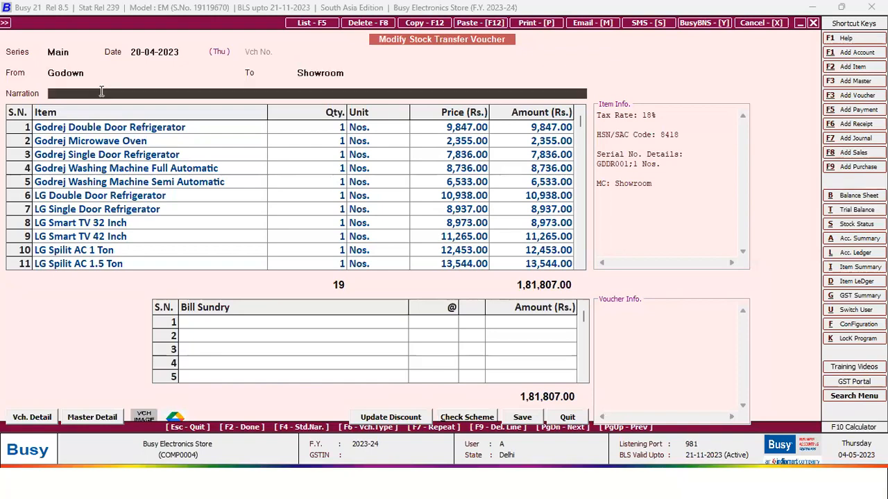
pyautogui.press('Return')
pyautogui.press('Down')
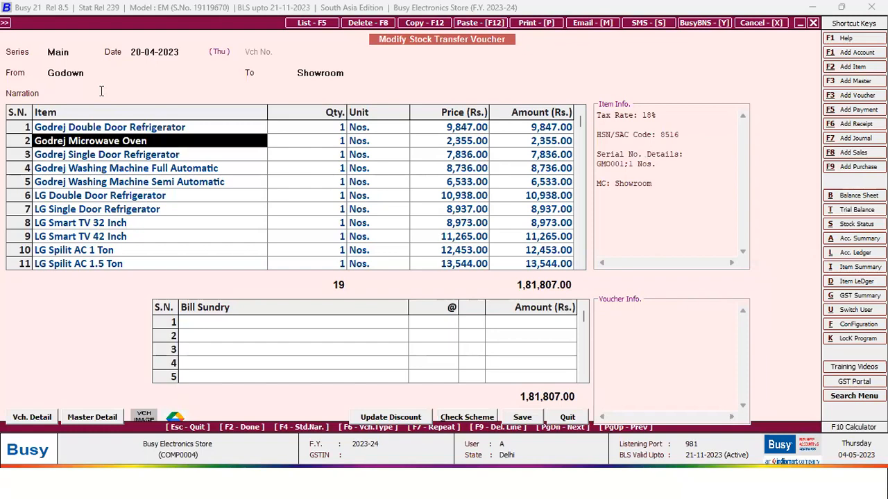
pyautogui.press('Return')
pyautogui.press('Return')
pyautogui.press('Return')
pyautogui.press('Return')
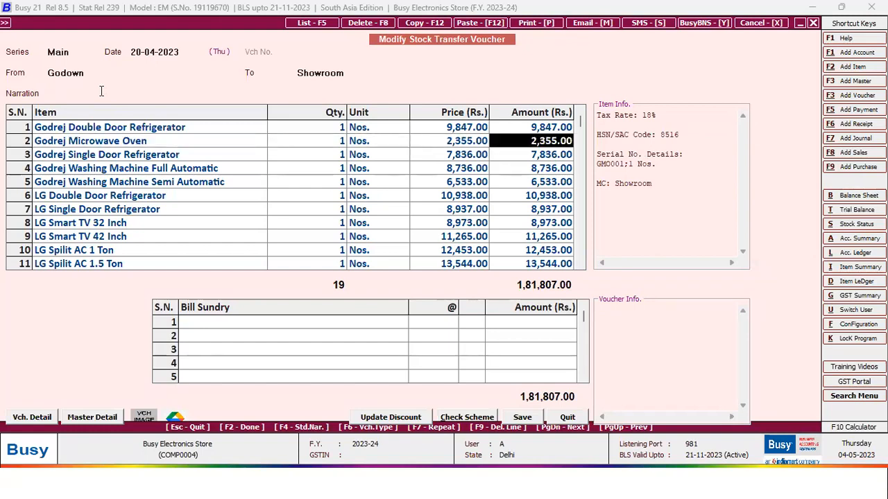
pyautogui.press('F2')
pyautogui.press('Escape')
pyautogui.press('Escape')
pyautogui.press('Down')
pyautogui.press('Down')
pyautogui.press('Down')
pyautogui.press('Return')
pyautogui.press('Return')
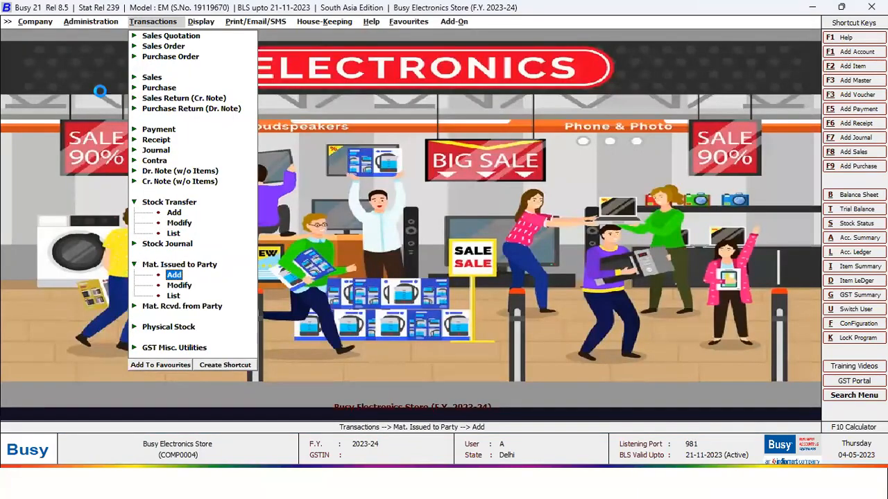
# - Open voucher MI003 for Maharaja Textiles (2,11,232.49), check its voucher type, and close it unchanged
pyautogui.press('Escape')
pyautogui.press('Down')
pyautogui.press('Return')
pyautogui.press('Return')
pyautogui.press('Return')
pyautogui.press('Return')
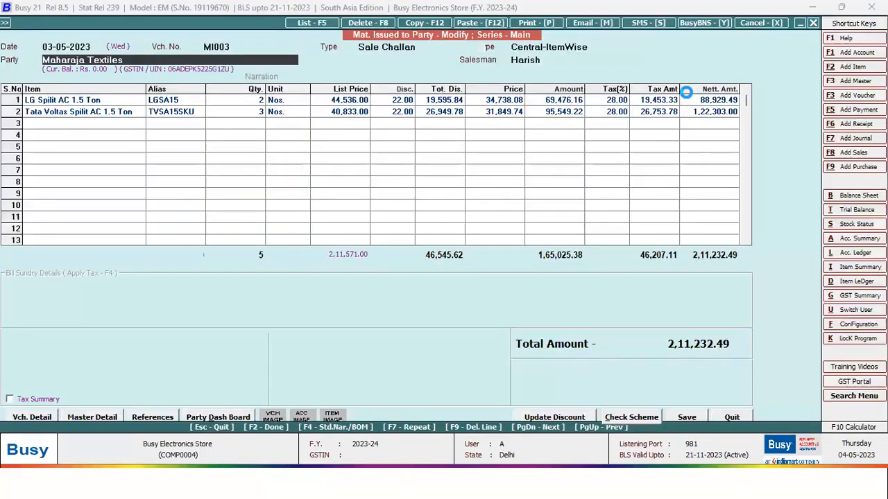
pyautogui.click(428, 52)
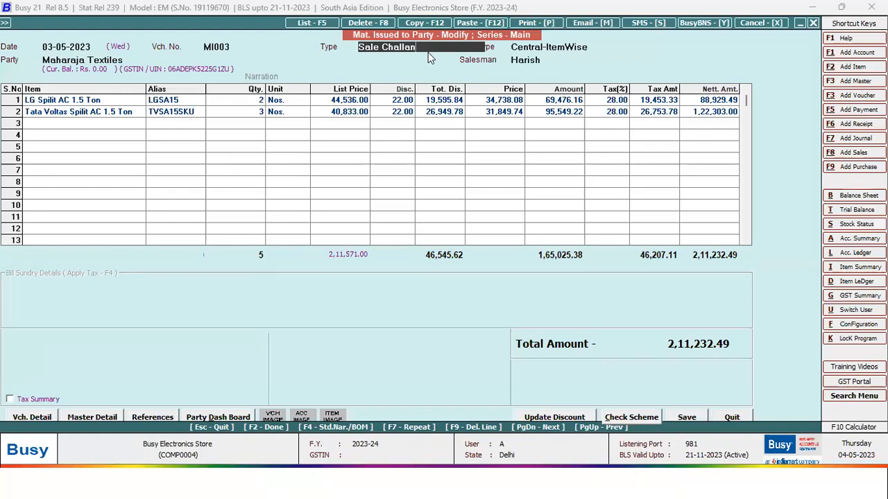
pyautogui.press('Escape')
pyautogui.press('Escape')
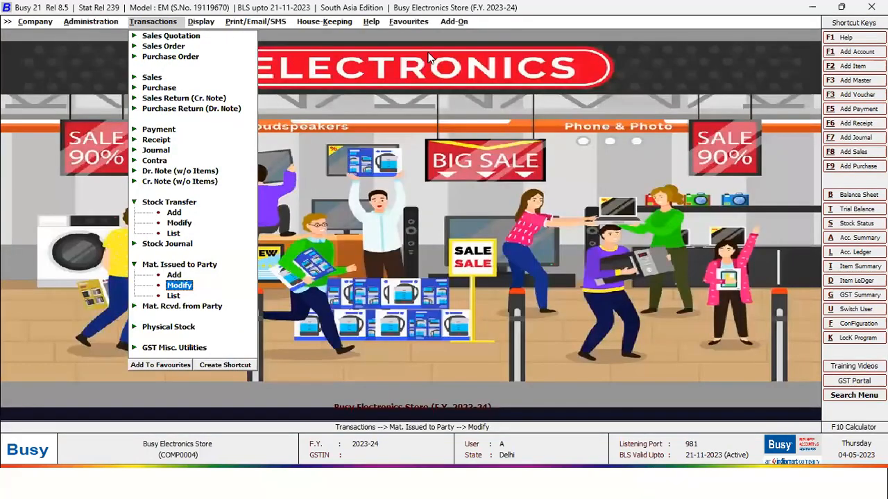
pyautogui.press('Escape')
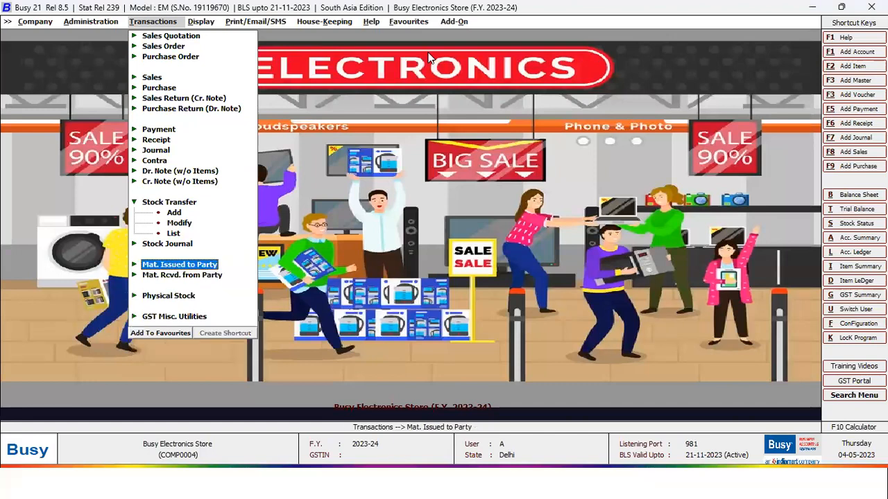
pyautogui.press('Escape')
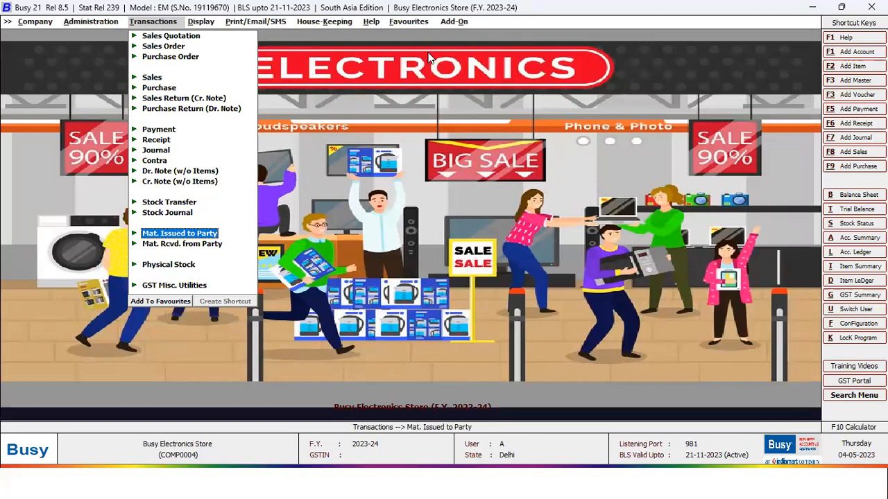
pyautogui.press('Right')
pyautogui.press('Right')
# - Open the Sale/Purchase report under Commission Calculation in Display
pyautogui.press('Left')
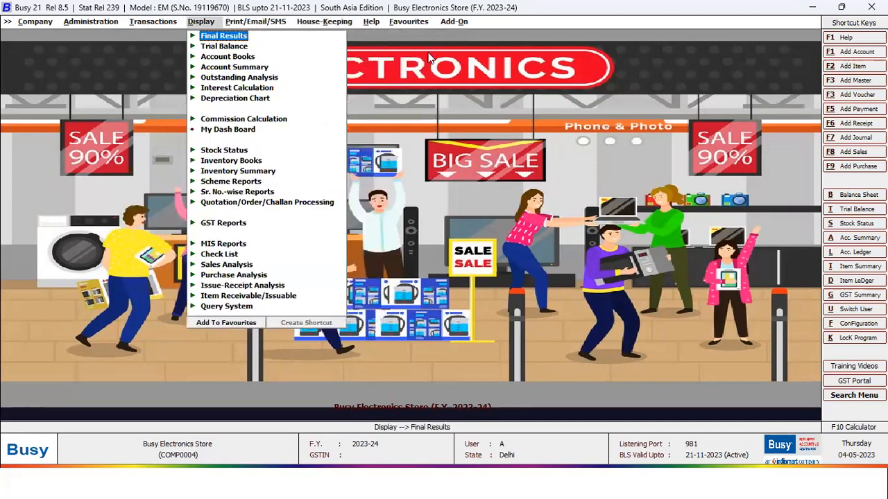
pyautogui.press('Down')
pyautogui.press('Down')
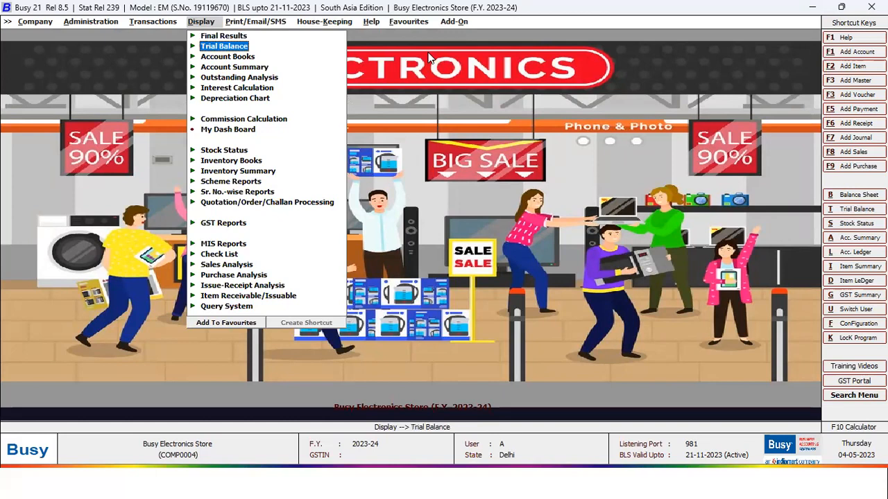
pyautogui.press('Up')
pyautogui.click(196, 123)
pyautogui.press('Down')
pyautogui.press('Return')
pyautogui.press('Escape')
# - Add the report to Favourites named 'Sale/Purchase', acknowledging it already exists
pyautogui.click(242, 334)
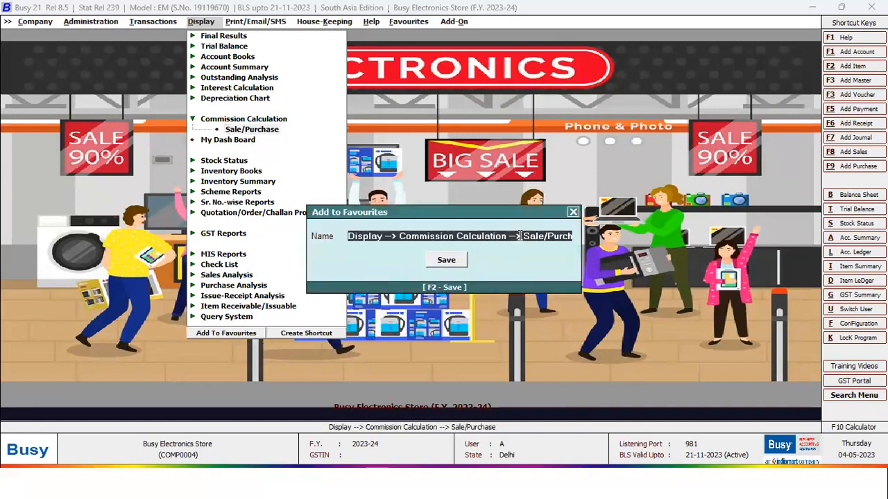
pyautogui.click(441, 263)
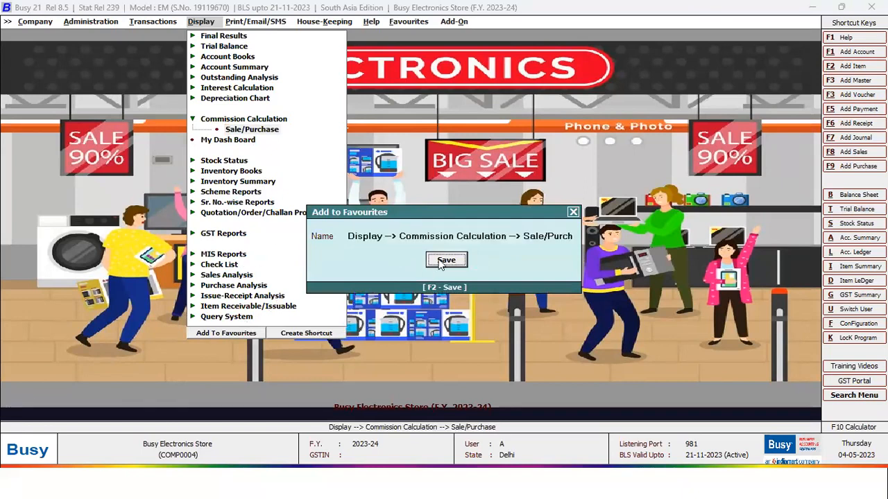
pyautogui.click(517, 236)
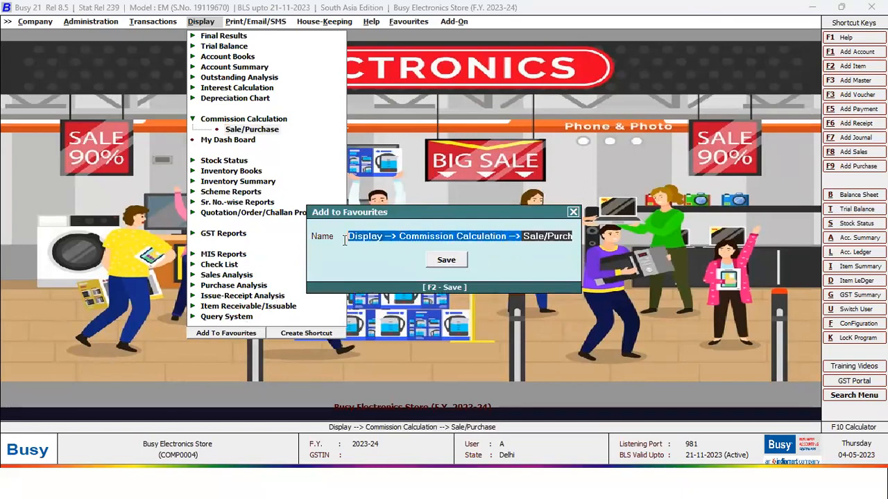
pyautogui.write('Sale/Purchase')
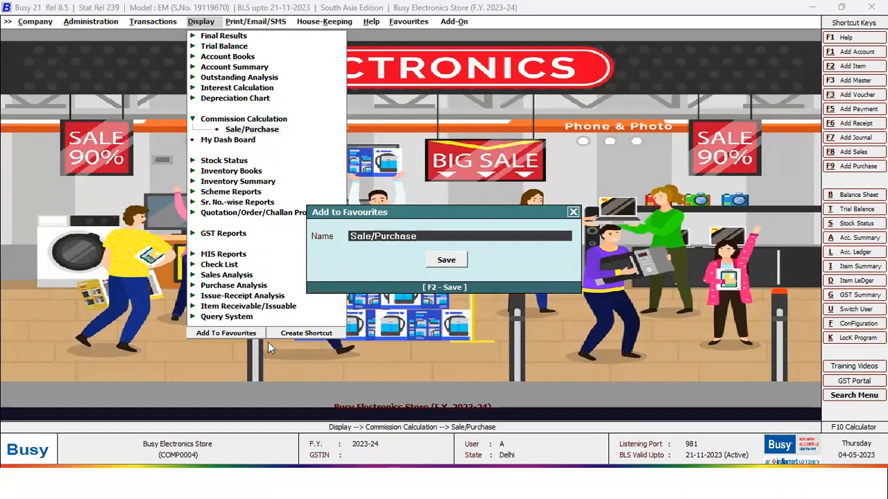
pyautogui.click(451, 262)
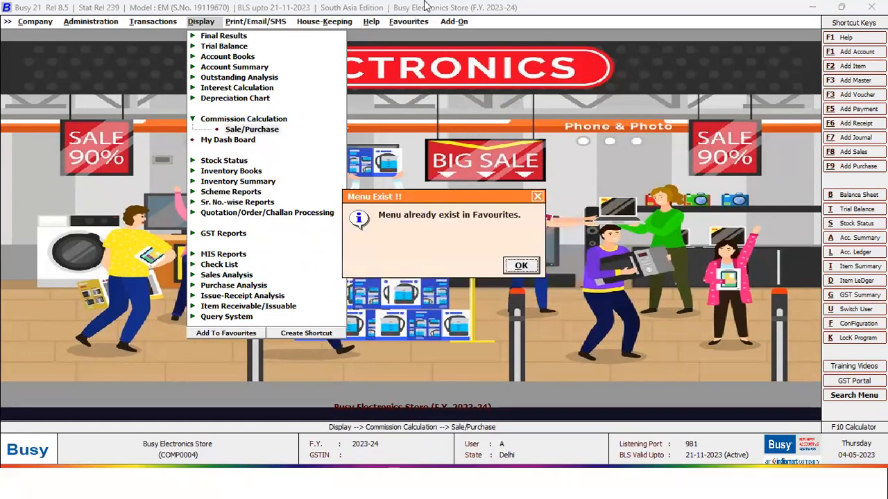
pyautogui.click(521, 266)
pyautogui.click(409, 21)
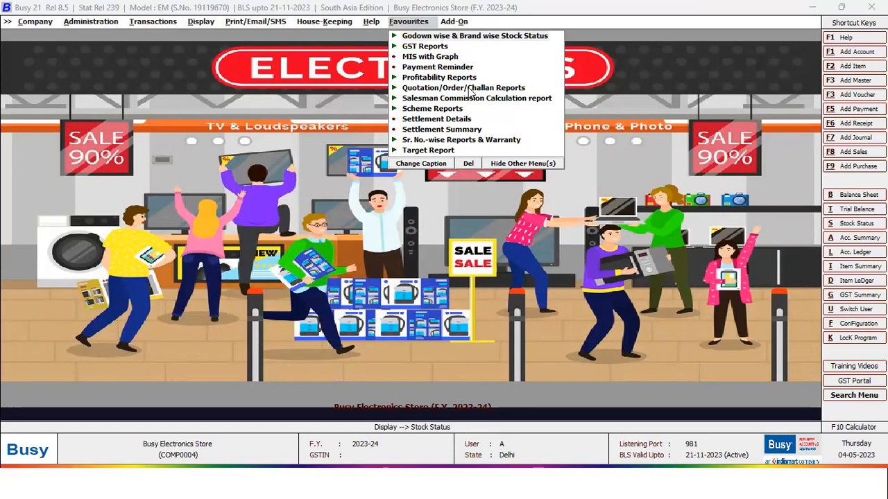
# - Run the Closing Stock - Alphabetical, Balances Only report for all brands and material centres
pyautogui.click(500, 35)
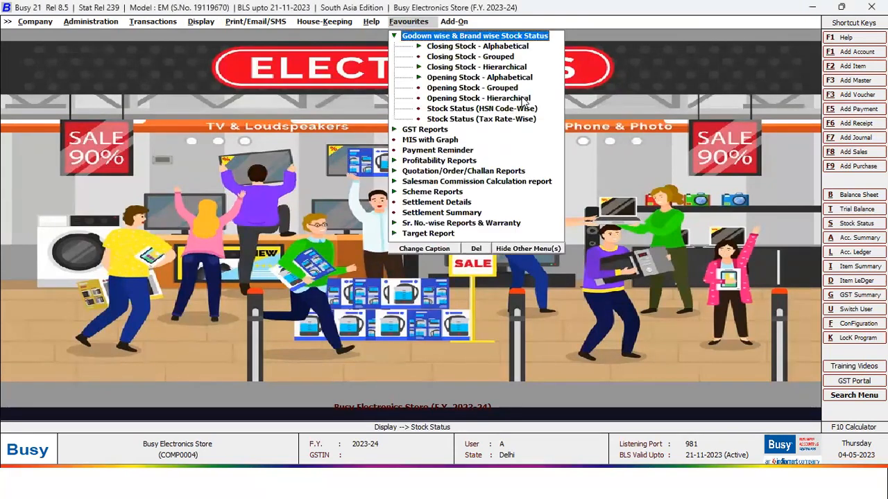
pyautogui.press('Down')
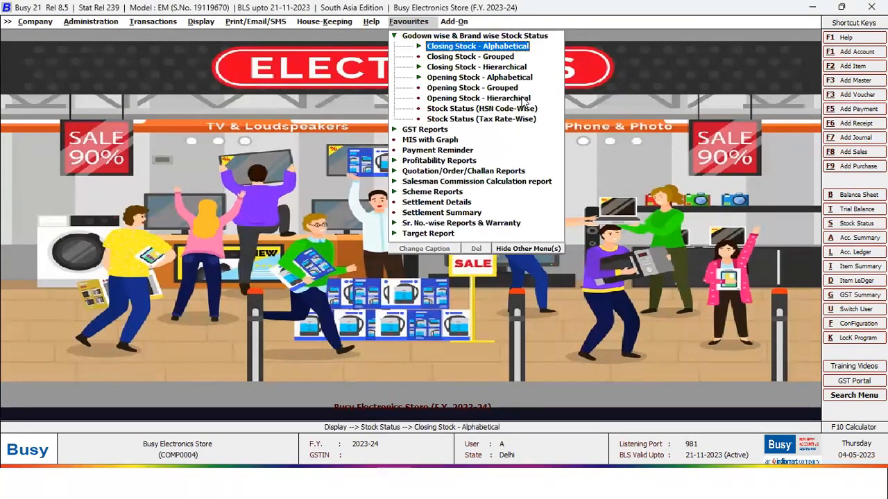
pyautogui.press('Return')
pyautogui.press('Return')
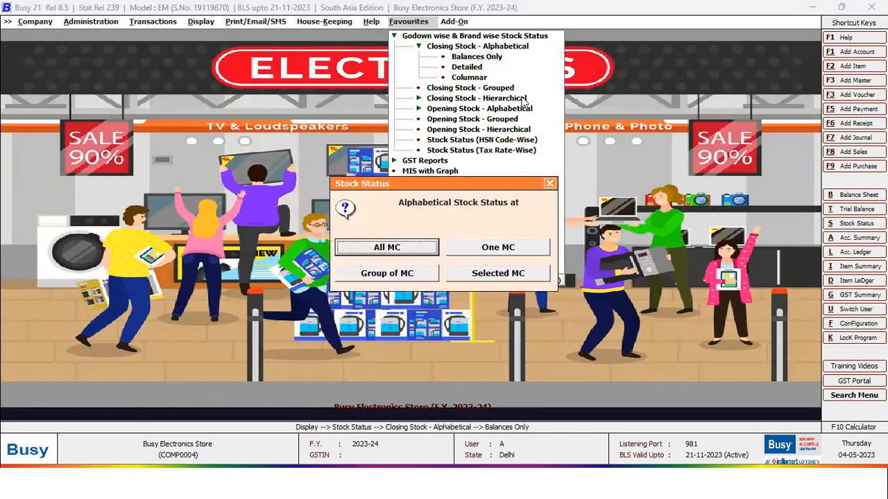
pyautogui.press('Return')
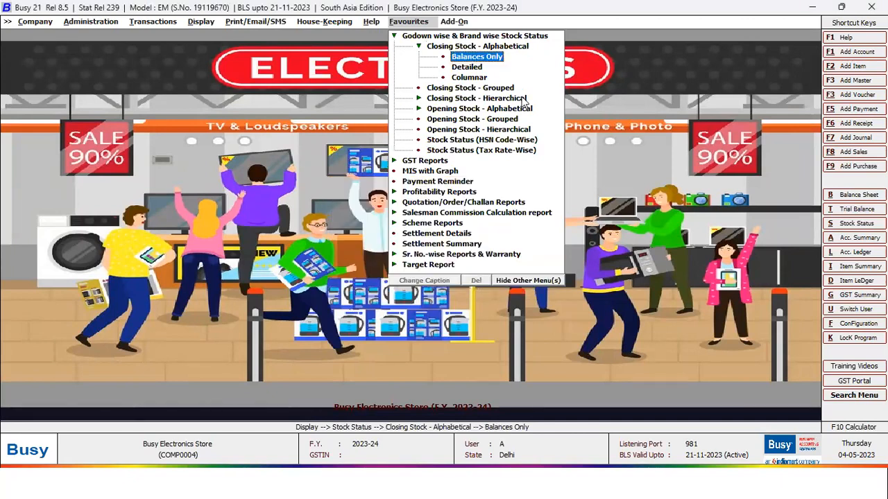
pyautogui.press('Return')
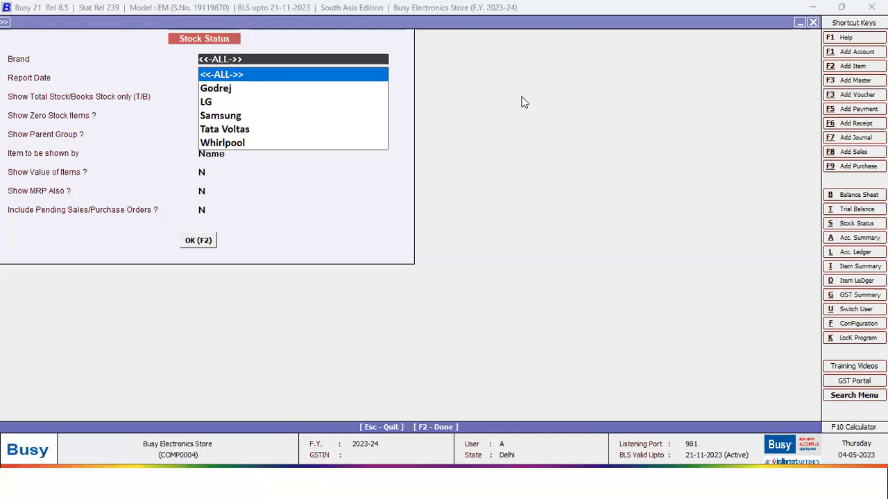
pyautogui.press('F2')
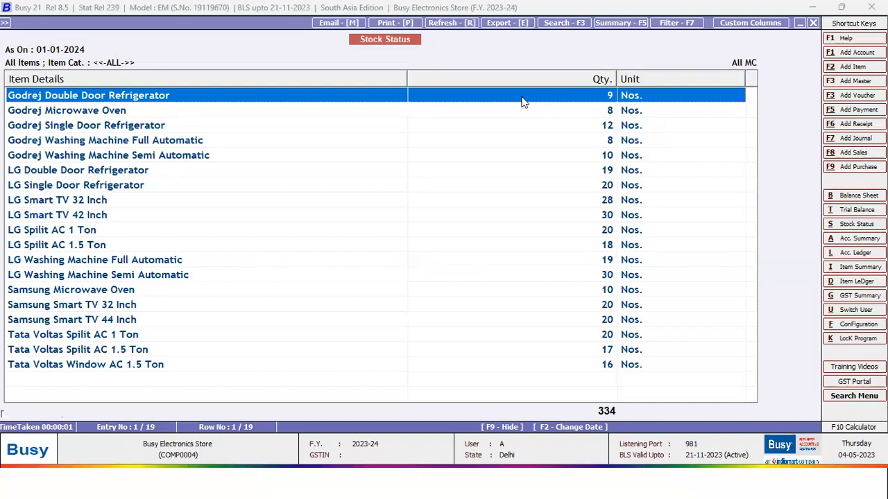
pyautogui.press('Down')
pyautogui.press('Escape')
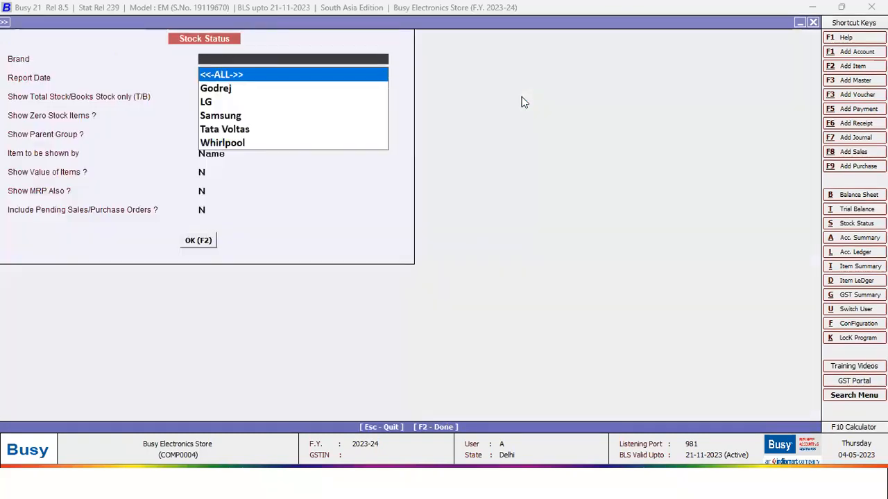
# - Rerun the balances-only closing stock report for Godrej only, then LG only
pyautogui.press('Down')
pyautogui.press('Return')
pyautogui.press('F2')
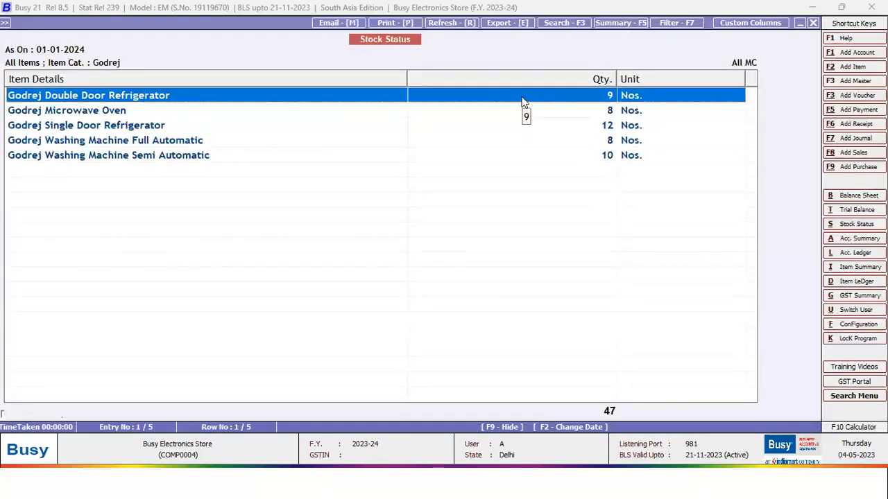
pyautogui.press('Escape')
pyautogui.press('Down')
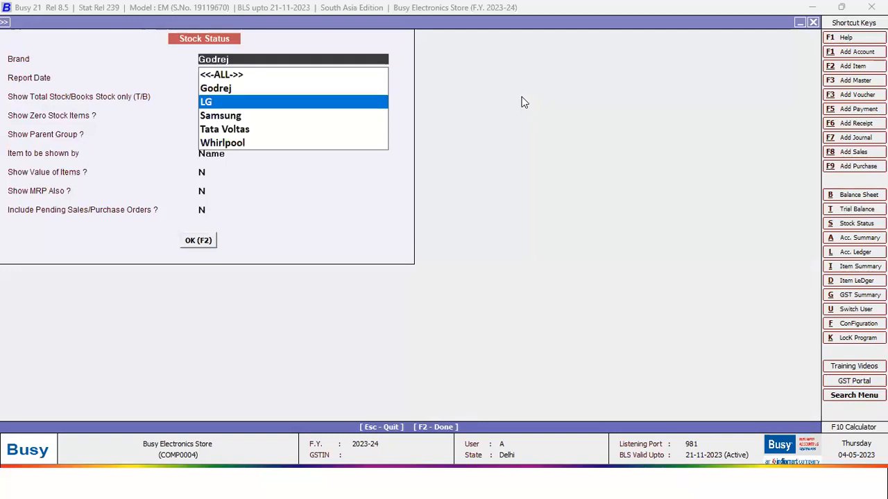
pyautogui.press('Return')
pyautogui.press('F2')
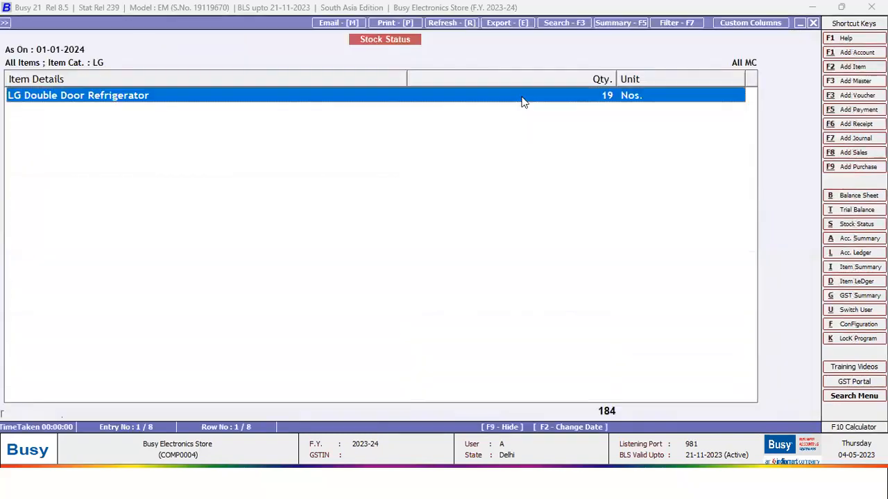
pyautogui.press('Escape')
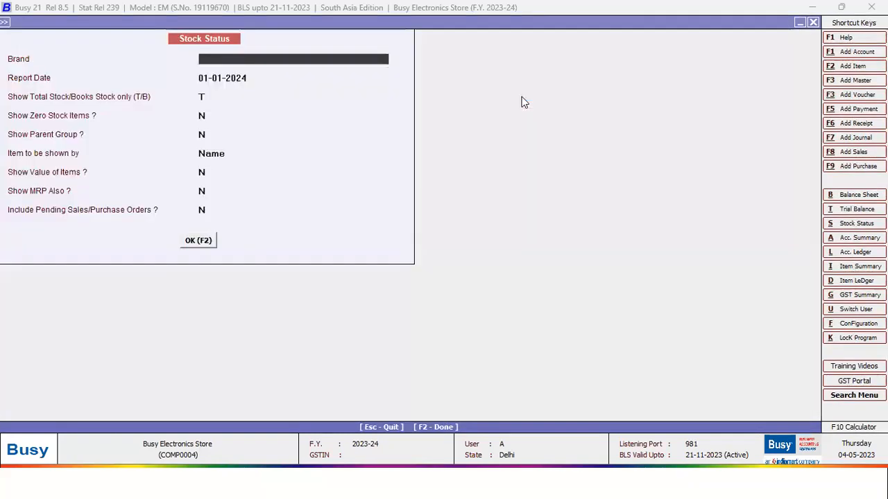
pyautogui.press('Escape')
pyautogui.press('Escape')
pyautogui.press('Escape')
pyautogui.press('Down')
pyautogui.press('Down')
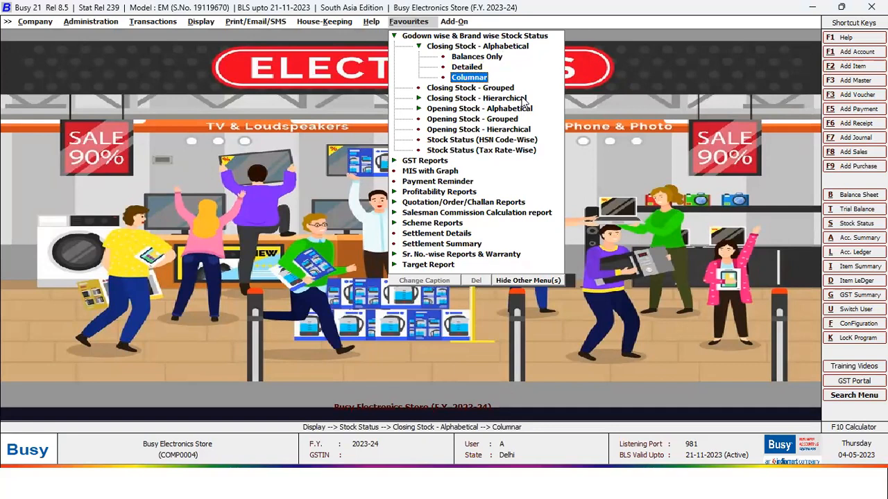
pyautogui.press('Return')
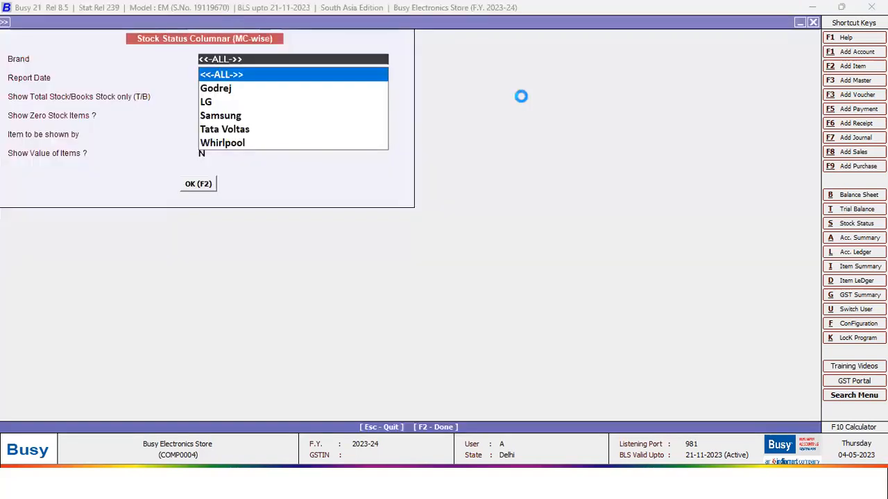
pyautogui.press('F2')
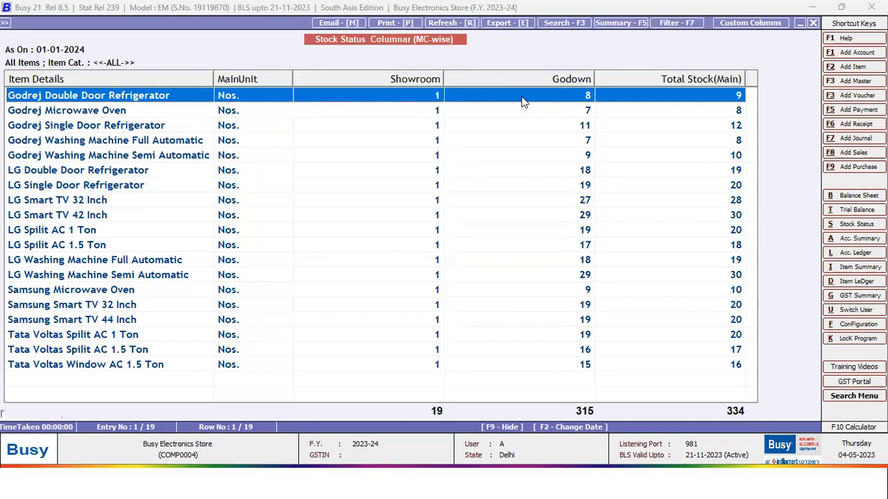
pyautogui.press('Escape')
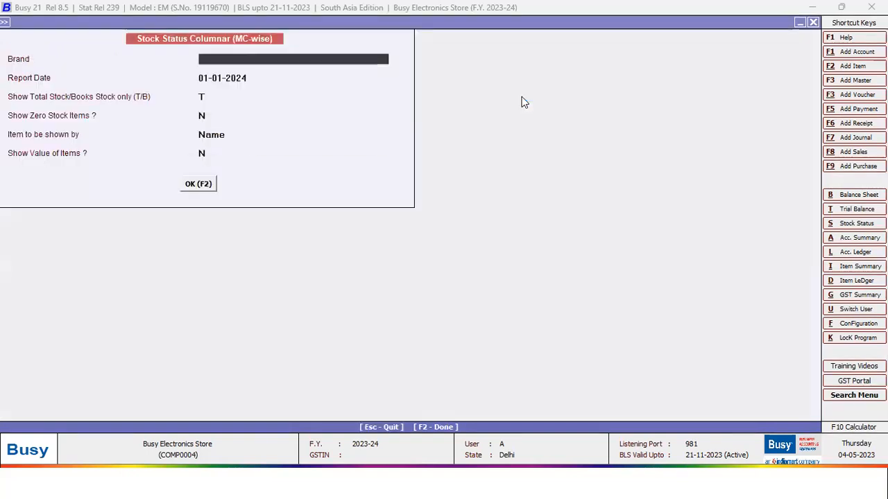
pyautogui.press('Escape')
pyautogui.press('Left')
pyautogui.press('Left')
pyautogui.press('Left')
pyautogui.press('Left')
pyautogui.press('Left')
pyautogui.press('Left')
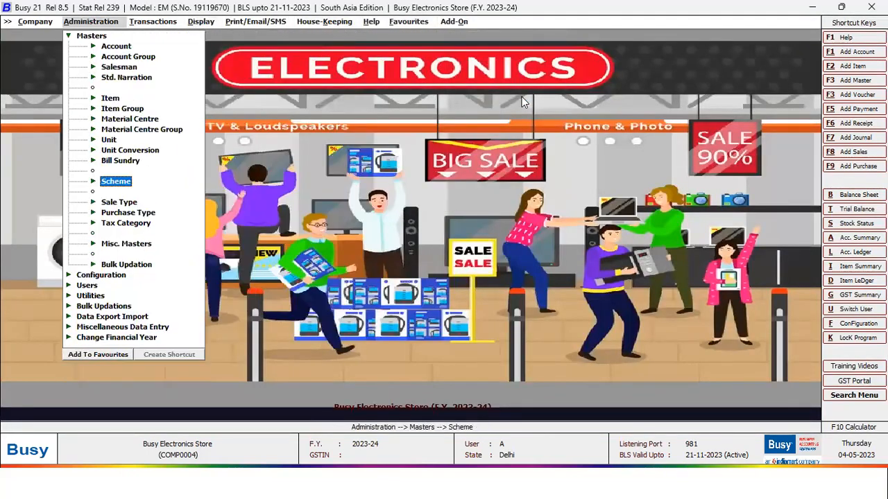
pyautogui.press('Left')
pyautogui.press('Down')
pyautogui.press('Down')
pyautogui.press('Up')
pyautogui.press('Right')
pyautogui.press('Down')
pyautogui.press('Down')
pyautogui.press('Down')
pyautogui.press('Down')
pyautogui.press('Down')
pyautogui.press('Down')
pyautogui.press('Down')
pyautogui.press('Down')
pyautogui.press('Down')
pyautogui.press('Down')
pyautogui.press('Down')
pyautogui.press('Down')
pyautogui.press('Down')
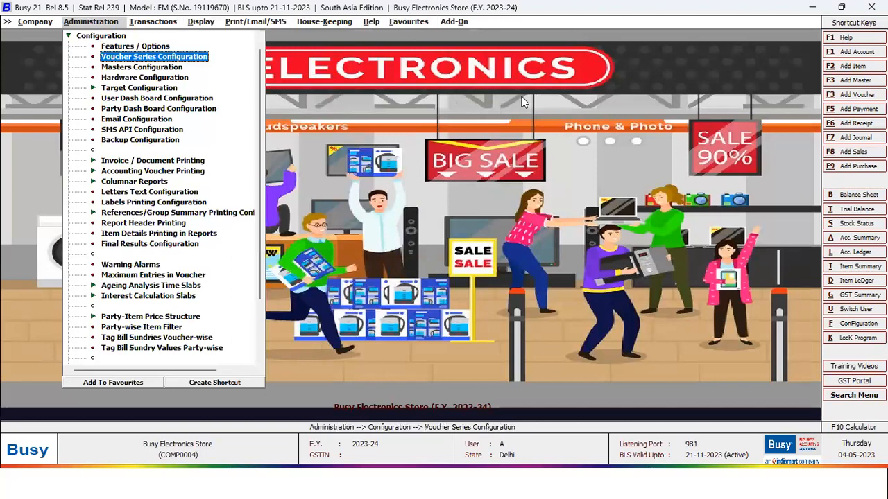
pyautogui.press('Up')
pyautogui.press('Right')
pyautogui.press('Down')
pyautogui.press('Down')
pyautogui.press('Down')
pyautogui.press('Return')
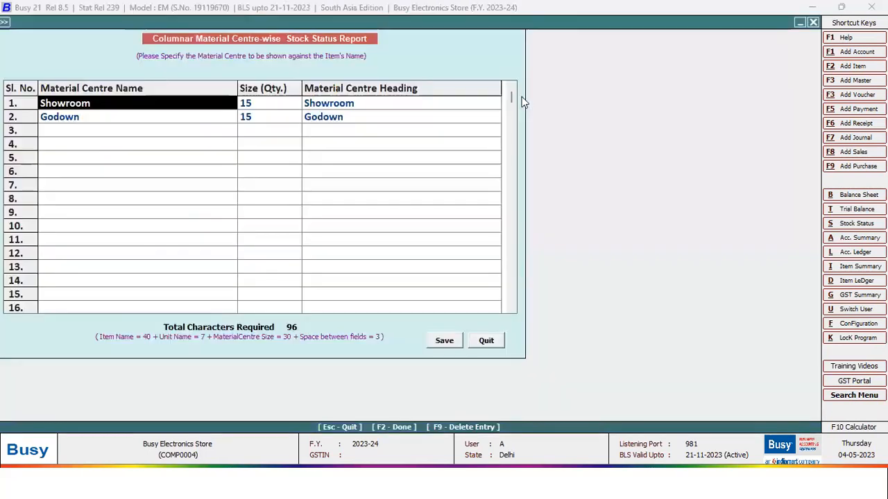
pyautogui.press('Escape')
pyautogui.press('Right')
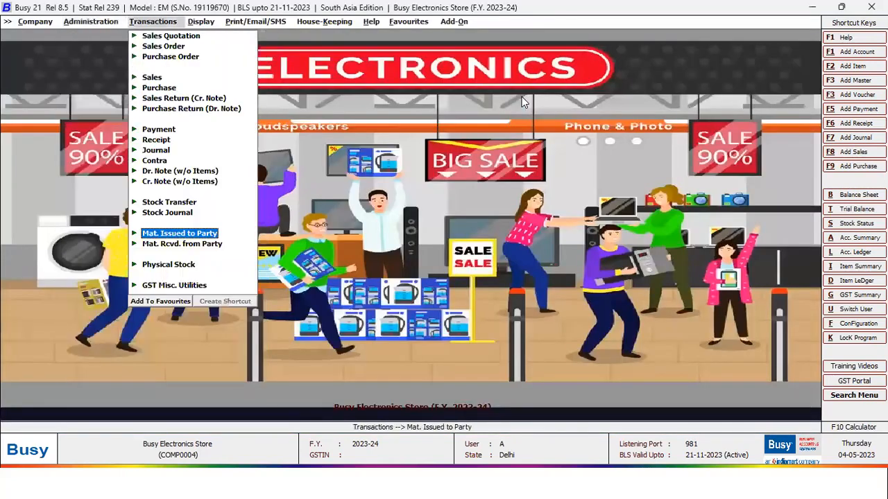
pyautogui.press('Right')
pyautogui.press('Right')
pyautogui.press('Right')
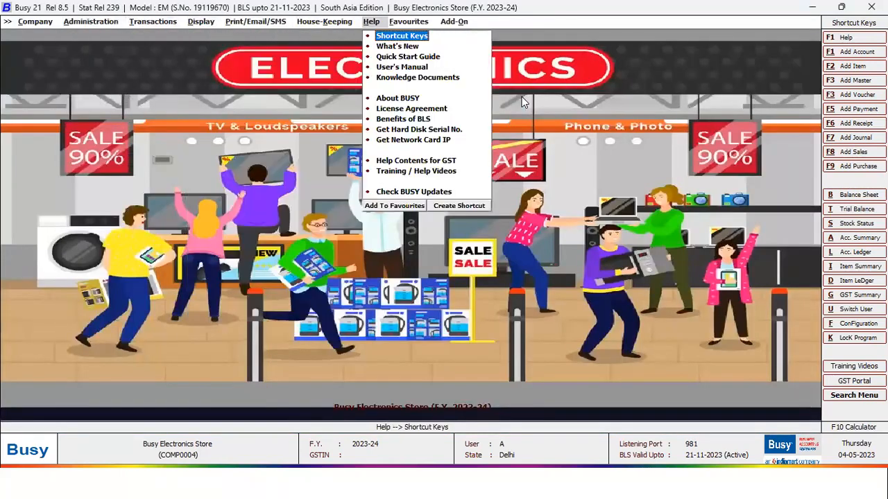
pyautogui.press('Right')
pyautogui.press('Down')
pyautogui.press('Down')
# - Review the GST Summary report's GST Payable and SGST payable figures
pyautogui.press('Up')
pyautogui.press('Up')
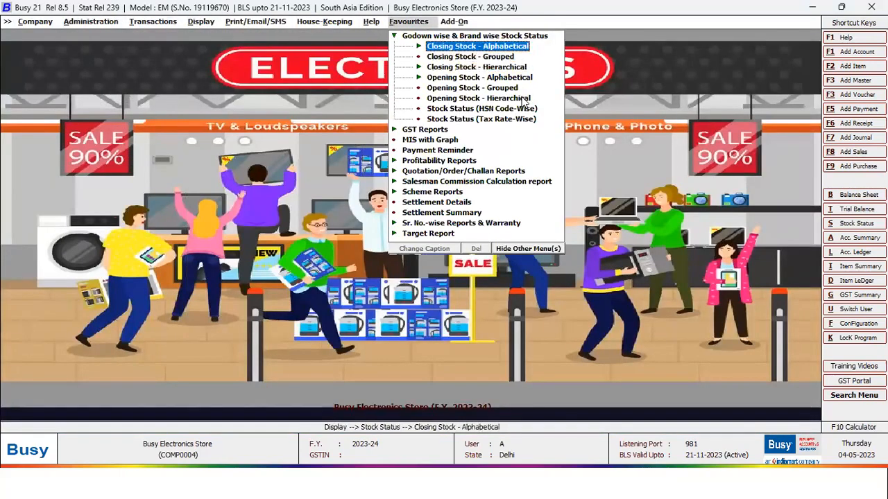
pyautogui.press('Down')
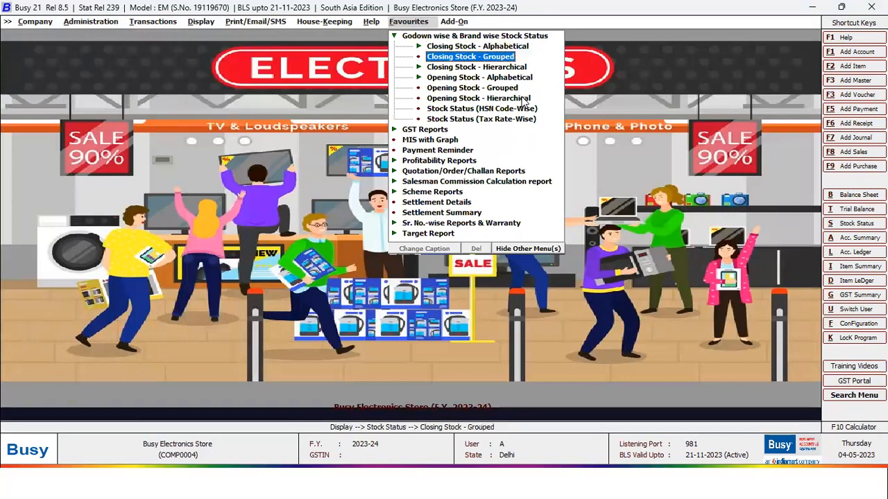
pyautogui.press('Down')
pyautogui.press('Down')
pyautogui.press('Down')
pyautogui.press('Down')
pyautogui.press('Down')
pyautogui.press('Down')
pyautogui.press('Down')
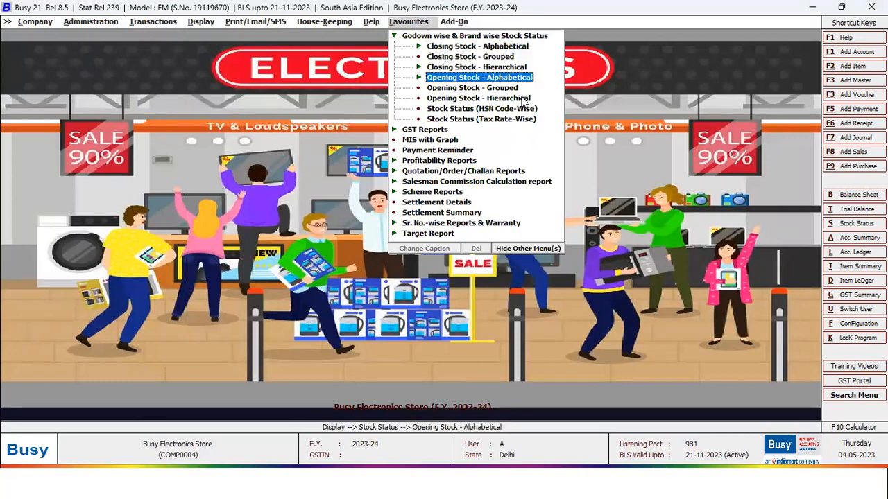
pyautogui.press('Return')
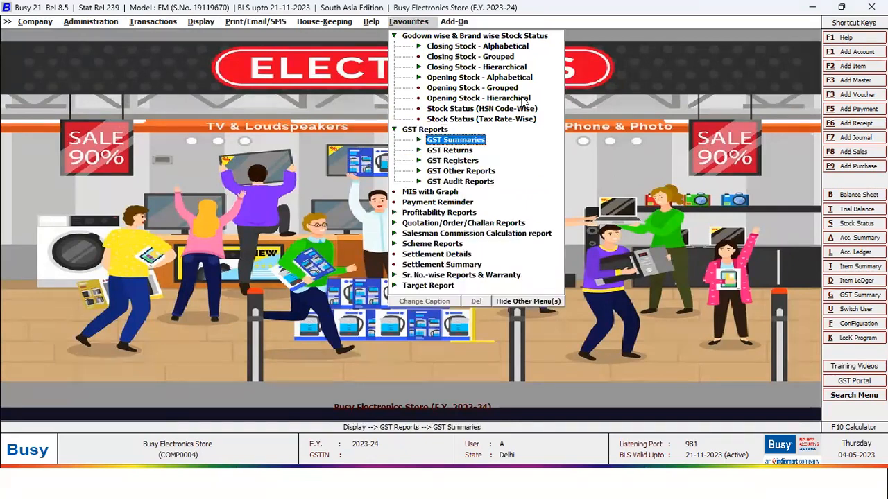
pyautogui.press('Return')
pyautogui.press('Return')
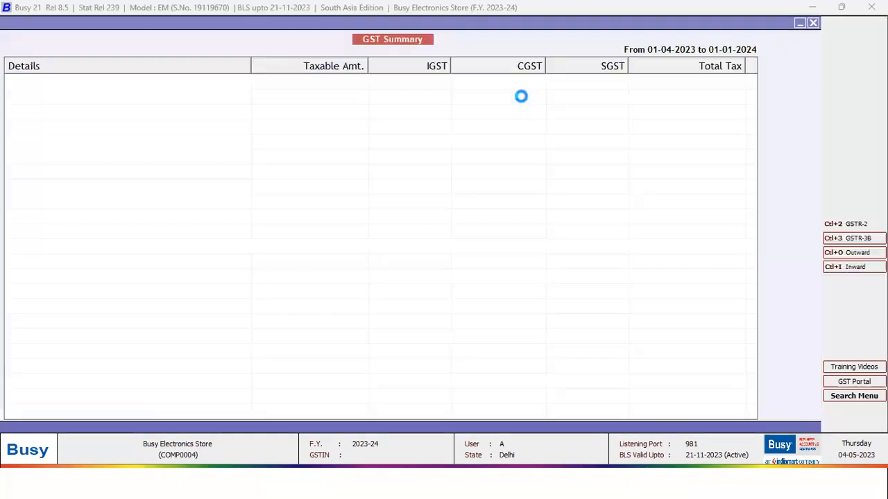
pyautogui.press('Down')
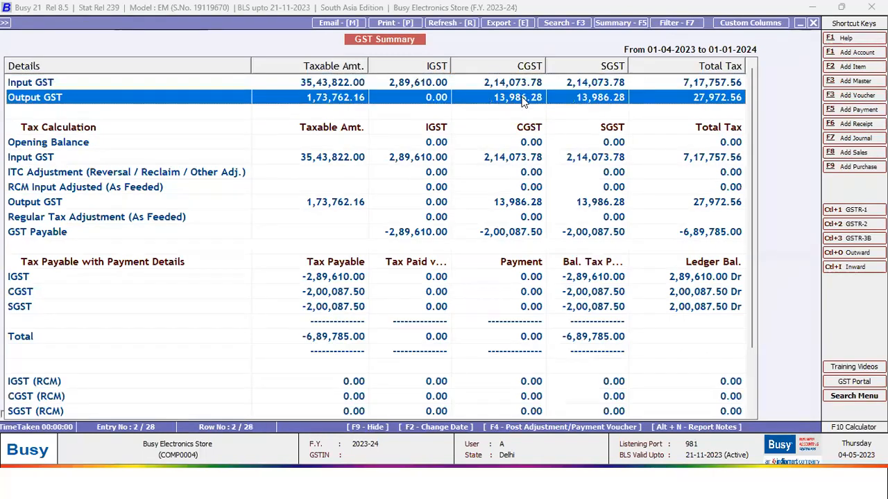
pyautogui.press('Down')
pyautogui.press('Down')
pyautogui.press('Down')
pyautogui.press('Down')
pyautogui.press('Down')
pyautogui.press('Down')
pyautogui.press('Down')
pyautogui.press('Down')
pyautogui.press('Down')
pyautogui.press('Down')
pyautogui.press('Down')
pyautogui.press('Down')
pyautogui.press('Down')
pyautogui.press('Down')
pyautogui.press('Down')
pyautogui.press('Up')
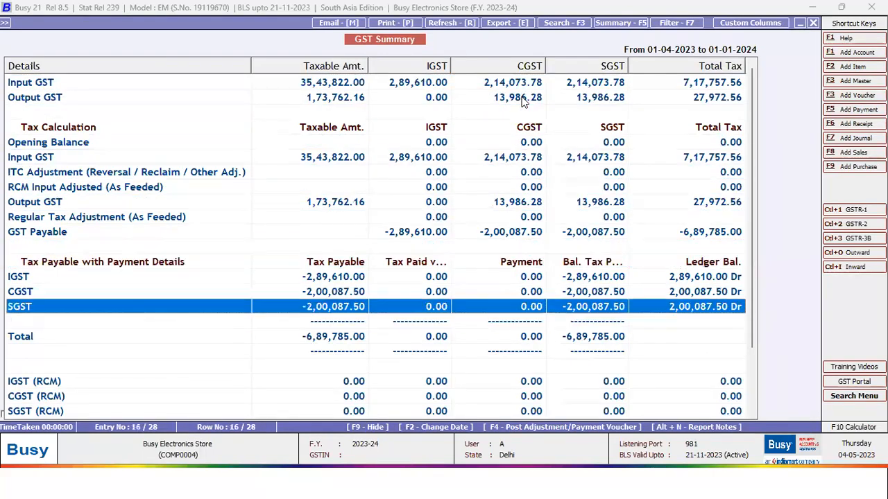
pyautogui.press('Up')
pyautogui.press('Up')
pyautogui.press('Up')
pyautogui.press('Up')
pyautogui.press('Up')
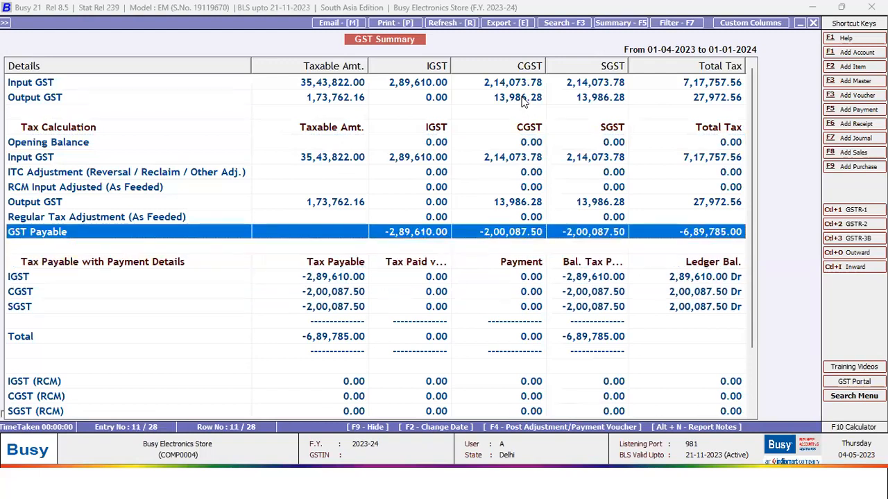
pyautogui.press('Escape')
pyautogui.press('Escape')
# - View the Sale Type Summary, checking the 12% and 18% tax-inclusive sale types
pyautogui.press('Down')
pyautogui.press('Down')
pyautogui.press('Down')
pyautogui.press('Down')
pyautogui.press('Down')
pyautogui.press('Down')
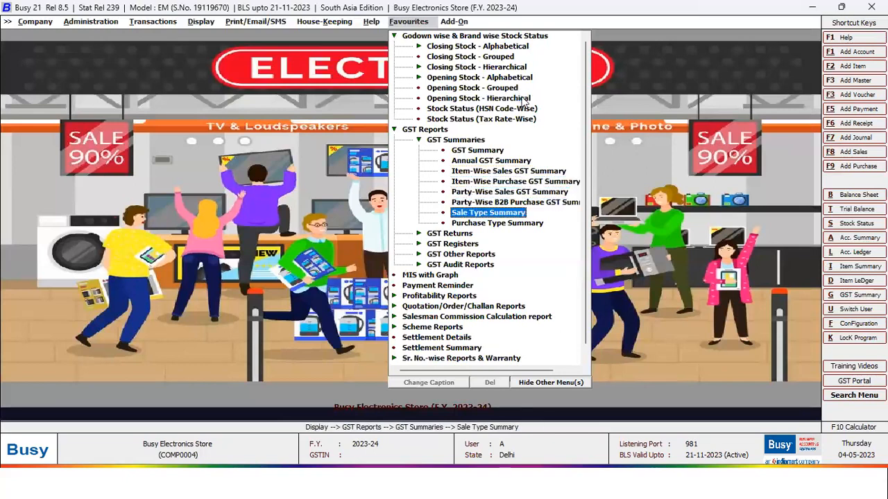
pyautogui.press('Return')
pyautogui.press('F2')
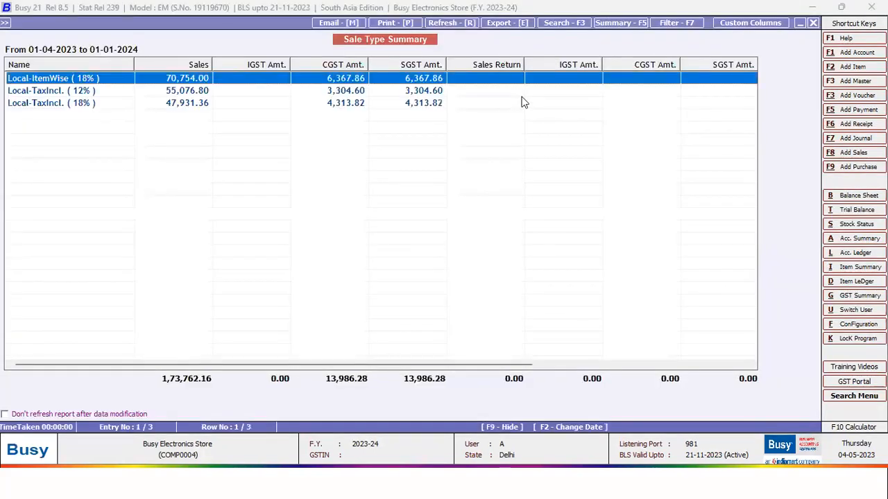
pyautogui.press('Down')
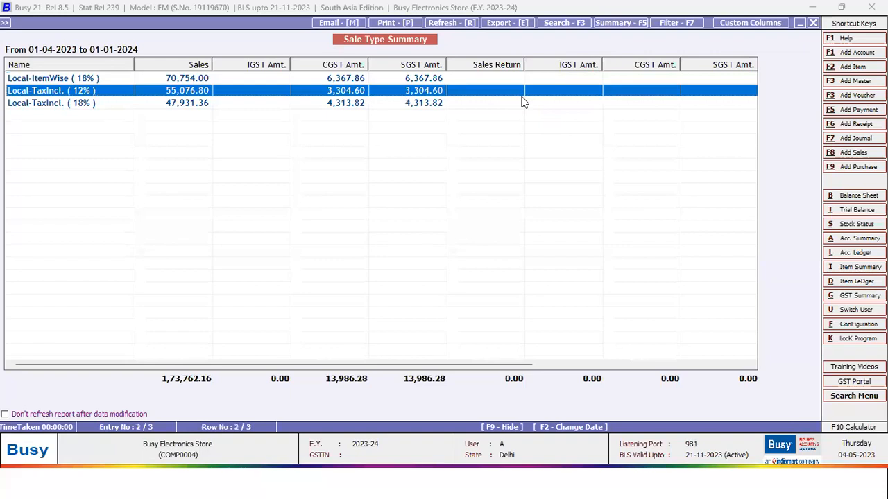
pyautogui.press('Down')
pyautogui.press('Escape')
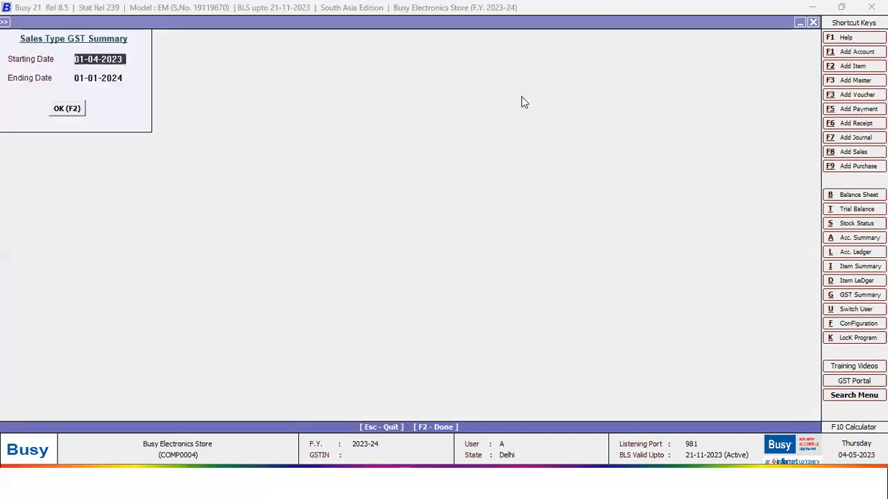
pyautogui.press('Escape')
# - View the Party-Wise Sales GST Summary for all parties, including B2B and B2C sales
pyautogui.press('Up')
pyautogui.press('Up')
pyautogui.press('Up')
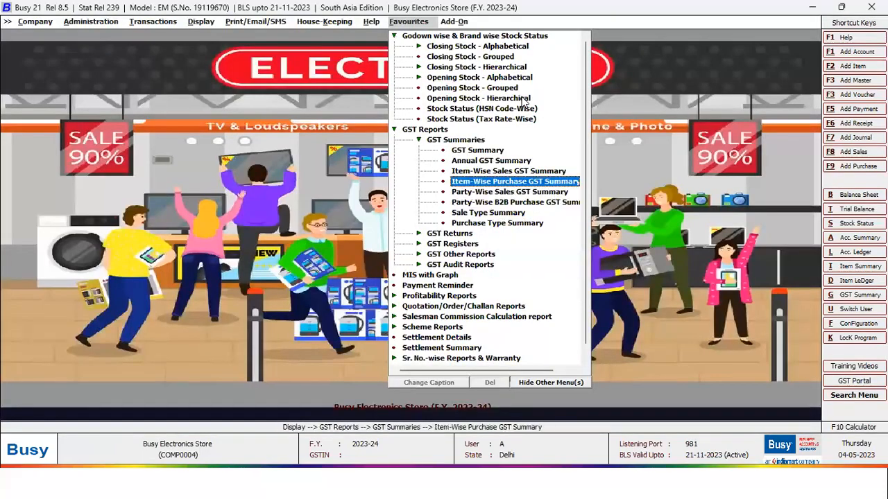
pyautogui.press('Down')
pyautogui.press('Return')
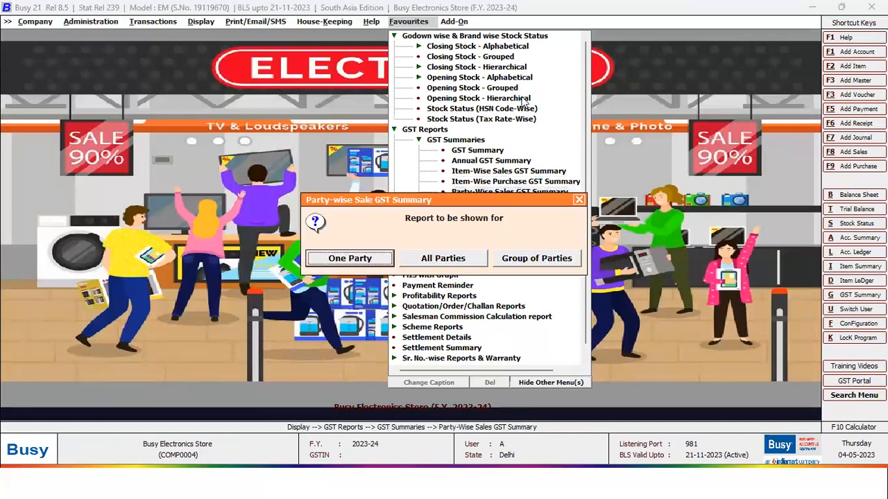
pyautogui.press('Right')
pyautogui.press('Return')
pyautogui.press('Return')
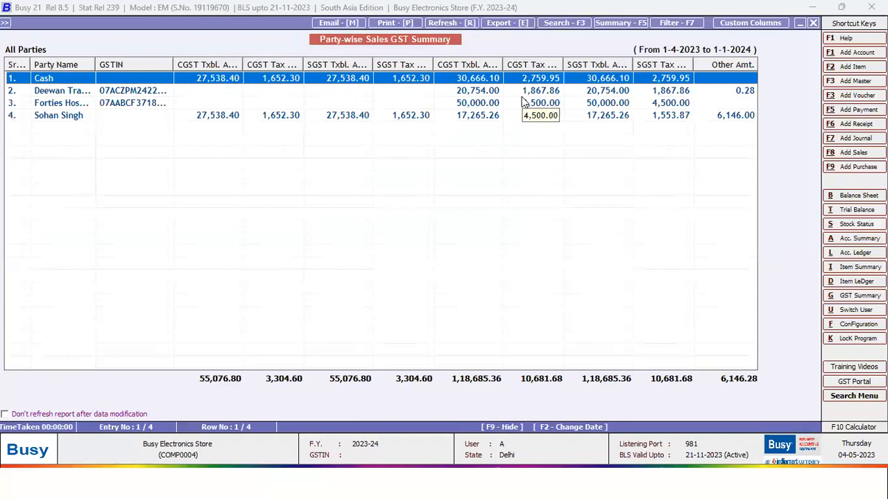
pyautogui.press('Escape')
pyautogui.press('Escape')
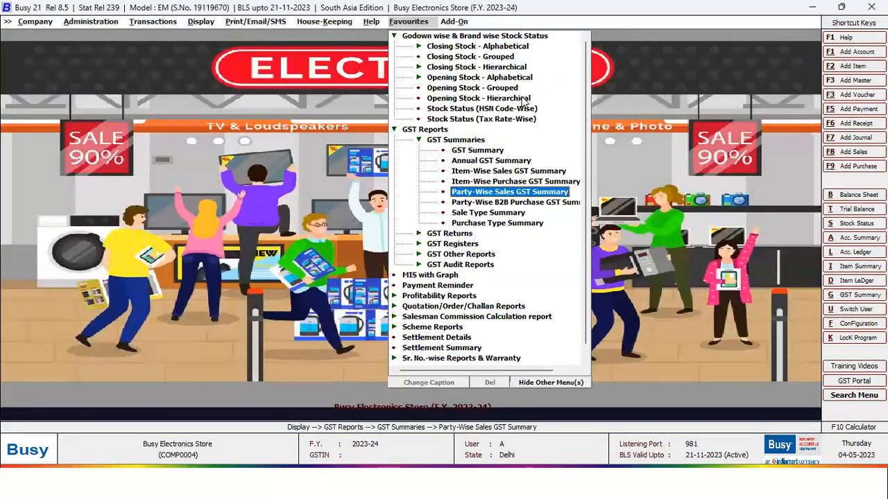
pyautogui.press('Escape')
# - Browse the GST Returns reports, including the GSTR-3B eReturn entries
pyautogui.press('Down')
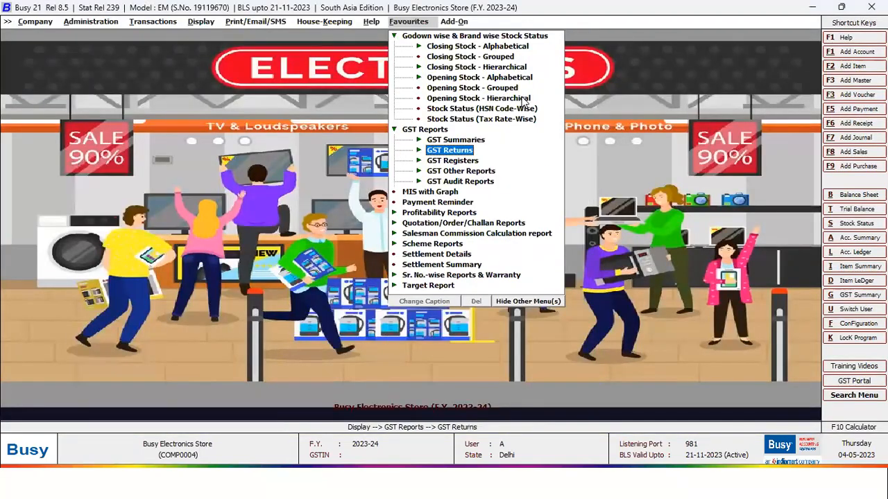
pyautogui.press('Return')
pyautogui.press('Down')
pyautogui.press('Down')
pyautogui.press('Down')
pyautogui.press('Down')
pyautogui.press('Down')
pyautogui.press('Down')
pyautogui.press('Down')
pyautogui.press('Down')
pyautogui.press('Down')
pyautogui.press('Down')
pyautogui.press('Down')
pyautogui.press('Down')
pyautogui.press('Down')
pyautogui.press('Down')
pyautogui.press('Down')
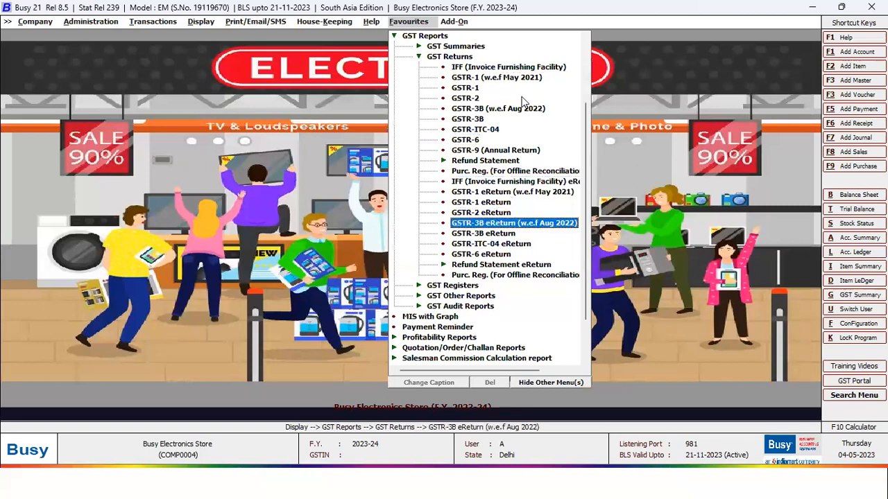
pyautogui.press('Down')
pyautogui.press('Up')
pyautogui.press('Up')
pyautogui.press('Up')
pyautogui.press('Up')
pyautogui.press('Up')
pyautogui.press('Up')
pyautogui.press('Up')
pyautogui.press('Up')
pyautogui.press('Up')
pyautogui.press('Up')
pyautogui.press('Up')
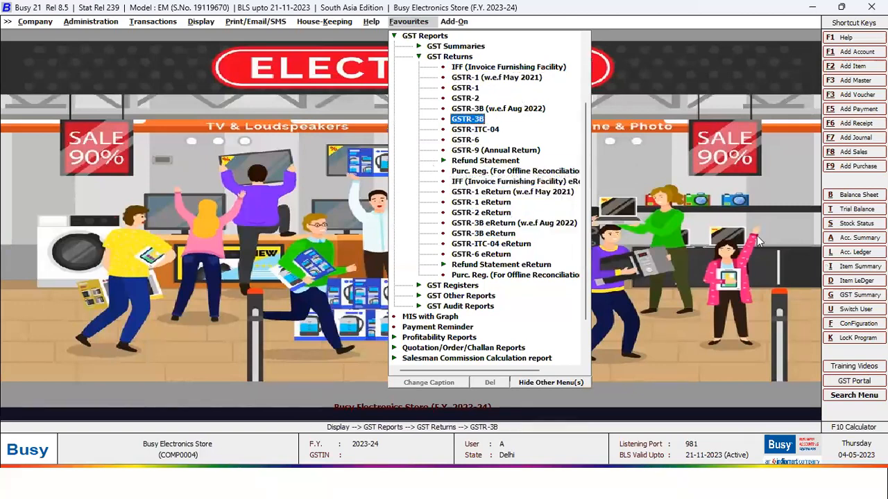
pyautogui.press('Left')
# - View the bill-wise Sales Register for all series under GST Registers
pyautogui.press('Down')
pyautogui.press('Down')
pyautogui.press('Up')
pyautogui.press('Right')
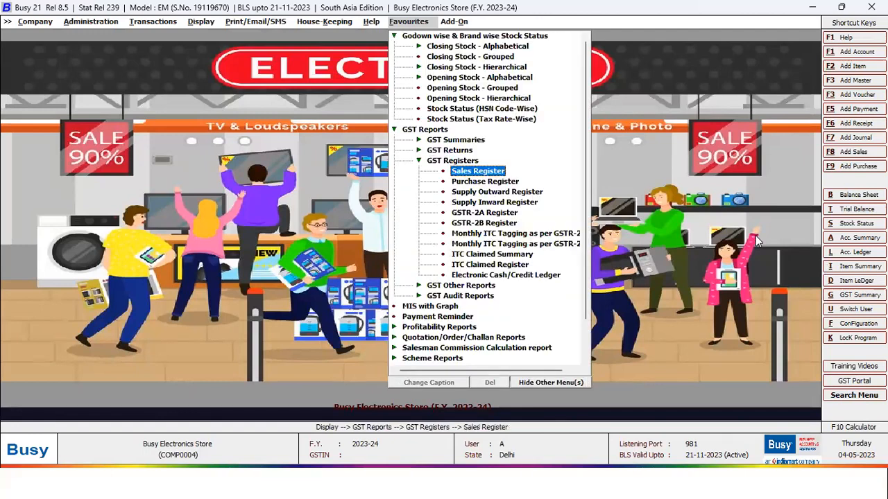
pyautogui.press('Down')
pyautogui.press('Down')
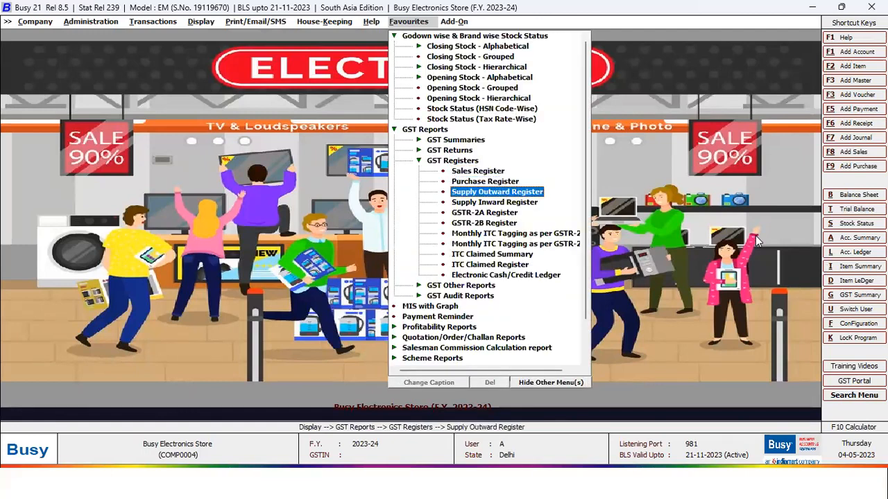
pyautogui.press('Up')
pyautogui.press('Up')
pyautogui.press('Return')
pyautogui.press('Return')
pyautogui.press('Escape')
pyautogui.press('Right')
pyautogui.press('Right')
pyautogui.press('Escape')
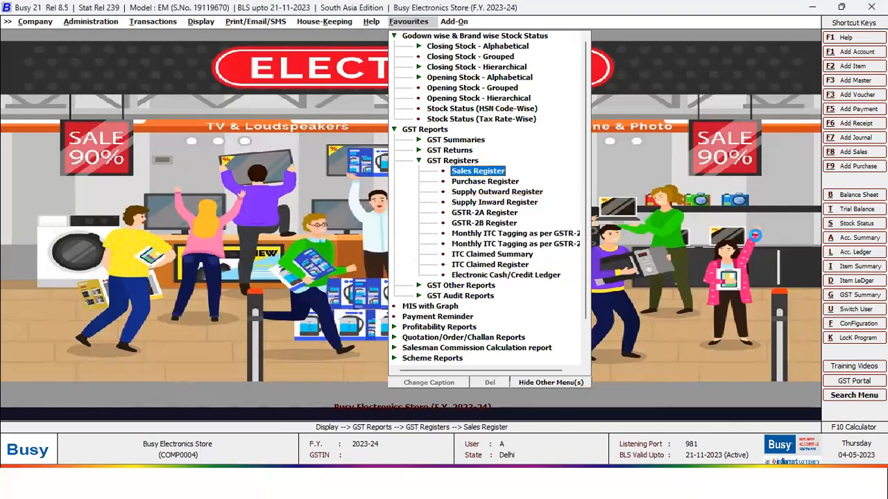
pyautogui.press('F2')
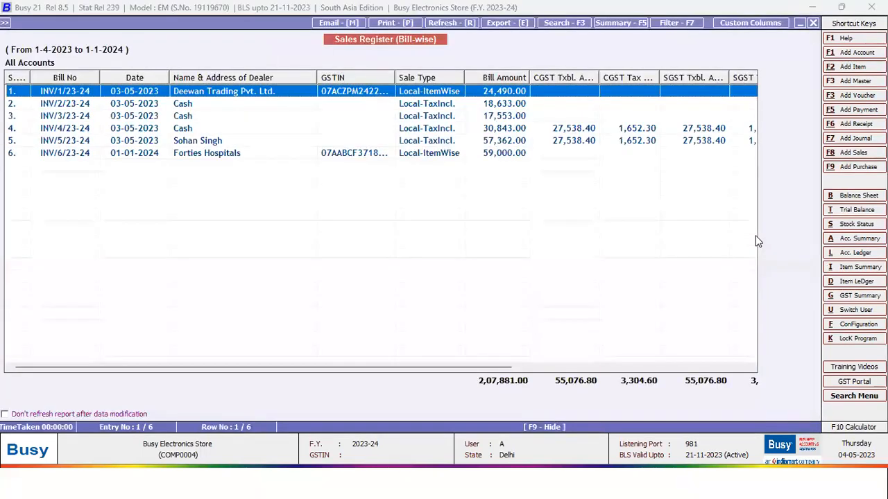
pyautogui.press('Escape')
pyautogui.press('Escape')
pyautogui.press('Escape')
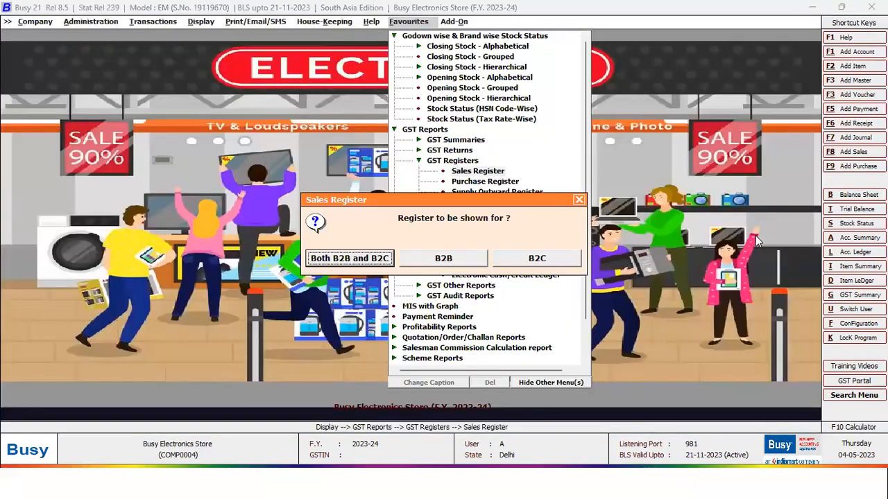
pyautogui.press('Return')
# - Collapse GST Registers and go to the MIS with Graph sales analysis
pyautogui.press('Escape')
pyautogui.press('Escape')
pyautogui.press('Down')
pyautogui.press('Down')
pyautogui.press('Down')
pyautogui.press('Return')
pyautogui.press('Return')
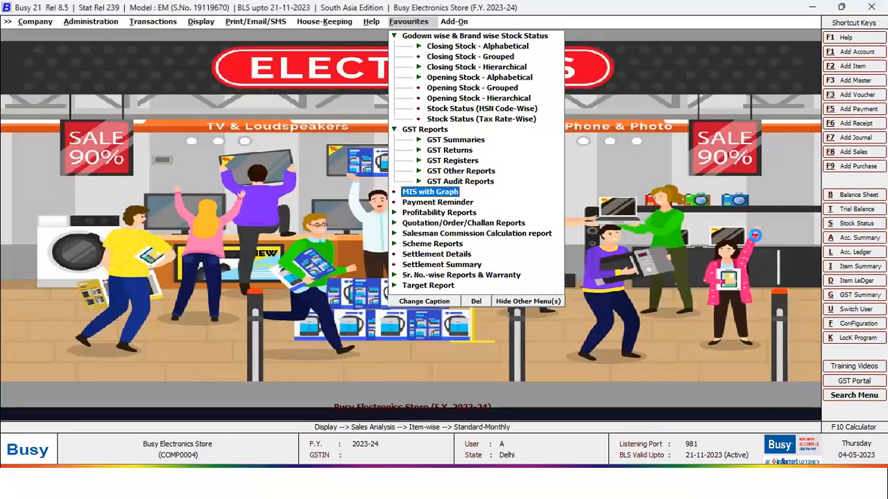
pyautogui.press('Return')
pyautogui.press('Return')
pyautogui.press('Return')
pyautogui.press('Return')
pyautogui.press('Return')
pyautogui.press('Return')
pyautogui.press('Return')
pyautogui.press('F2')
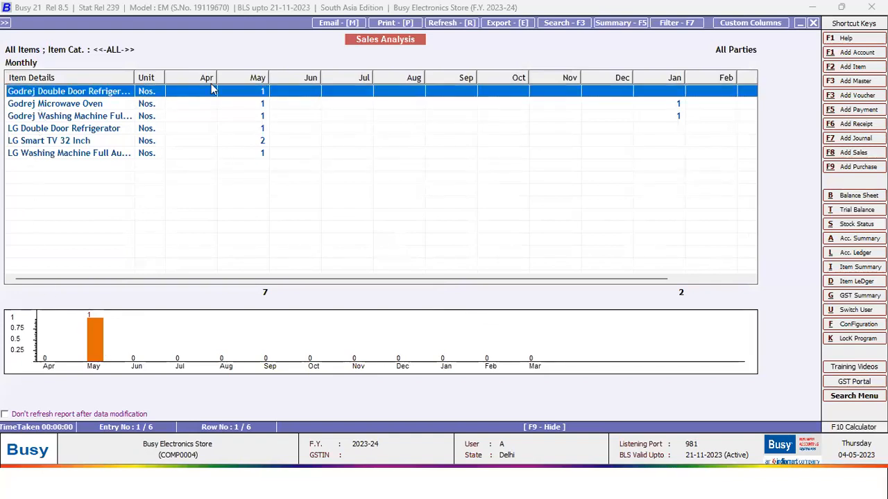
pyautogui.click(95, 328)
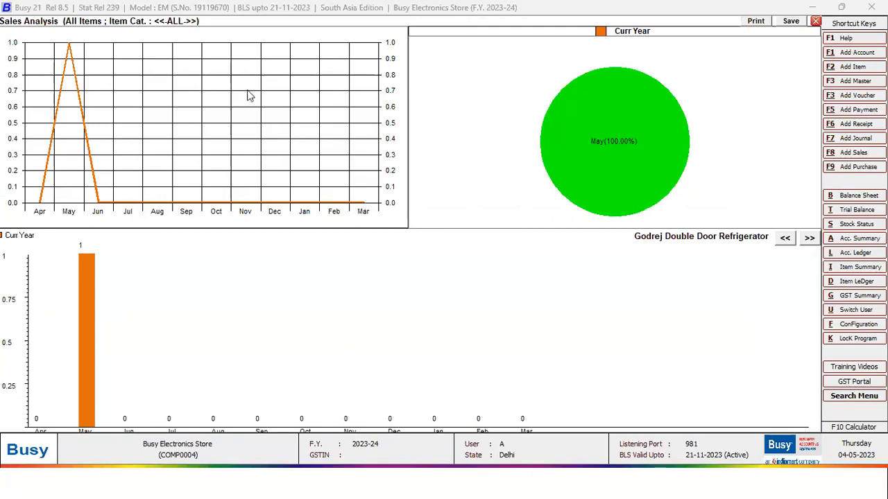
pyautogui.click(808, 238)
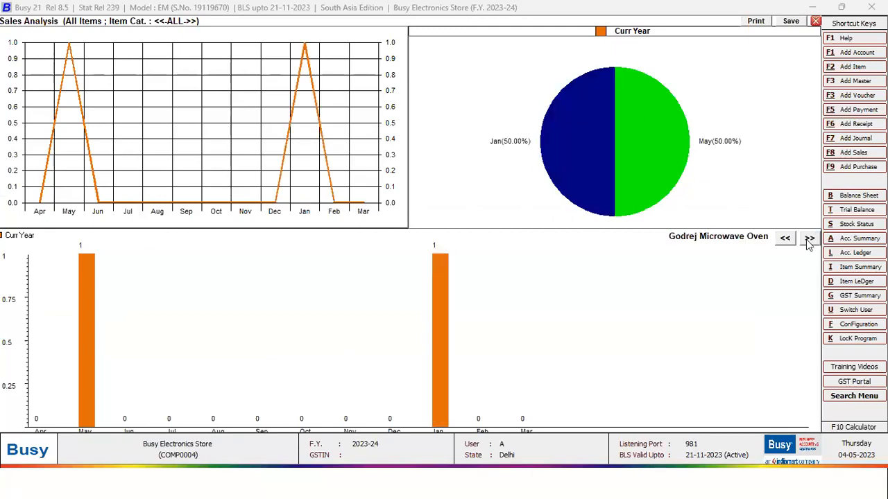
pyautogui.click(809, 240)
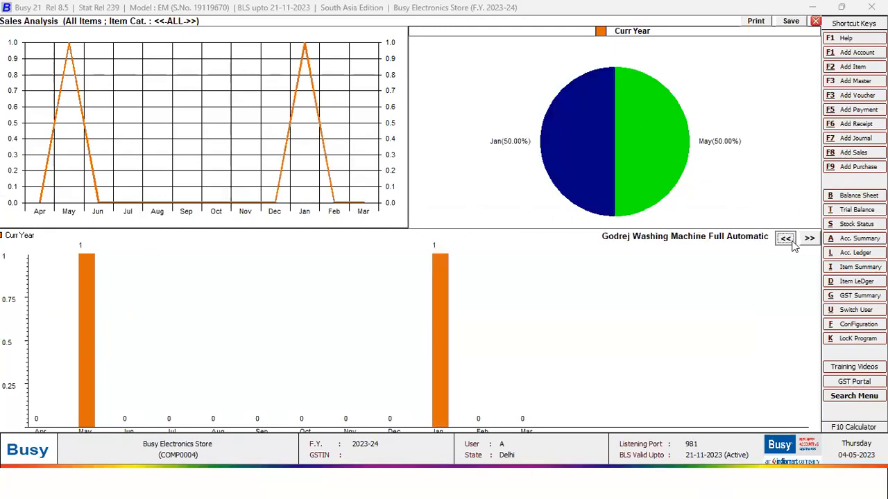
pyautogui.click(785, 239)
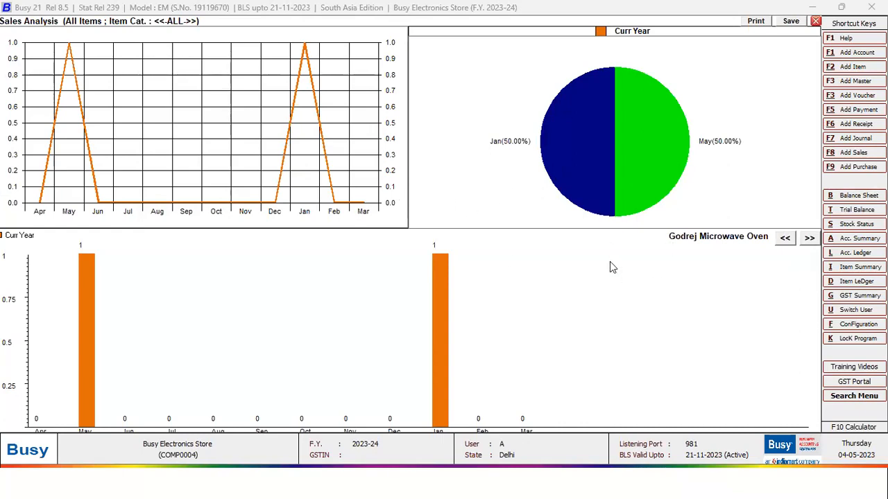
pyautogui.press('Escape')
pyautogui.press('Escape')
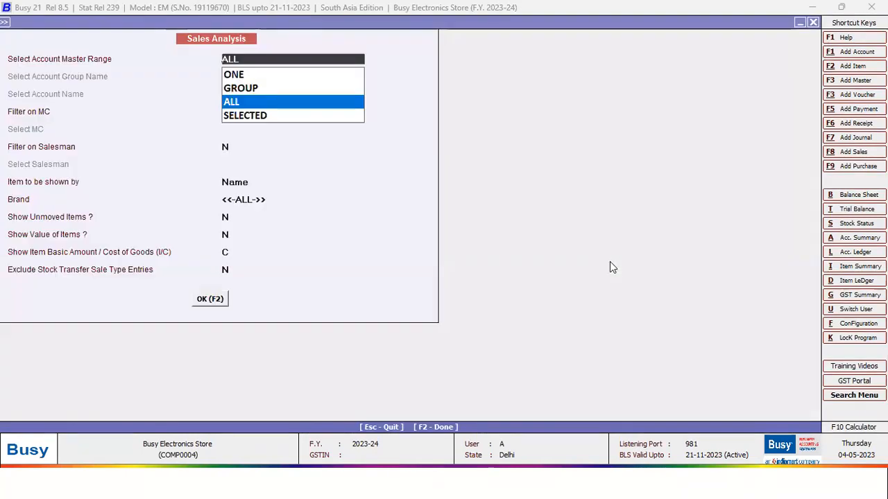
pyautogui.press('Escape')
pyautogui.press('Down')
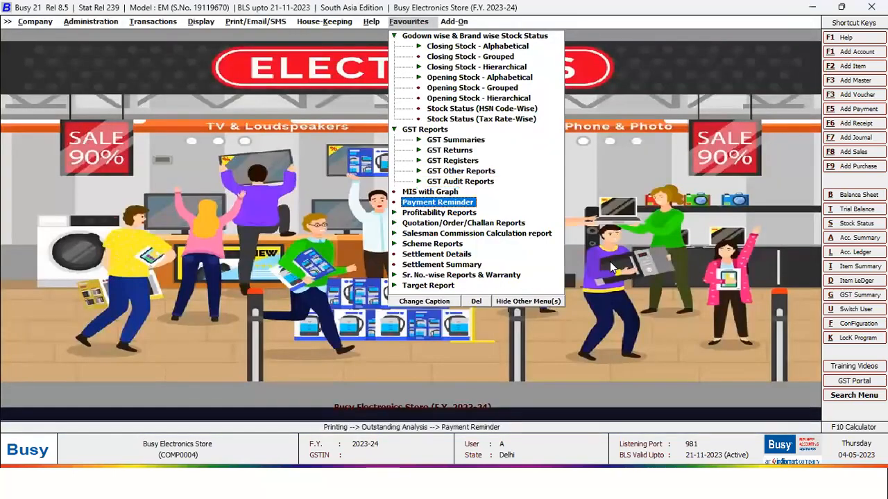
pyautogui.press('Return')
pyautogui.press('Left')
pyautogui.press('Return')
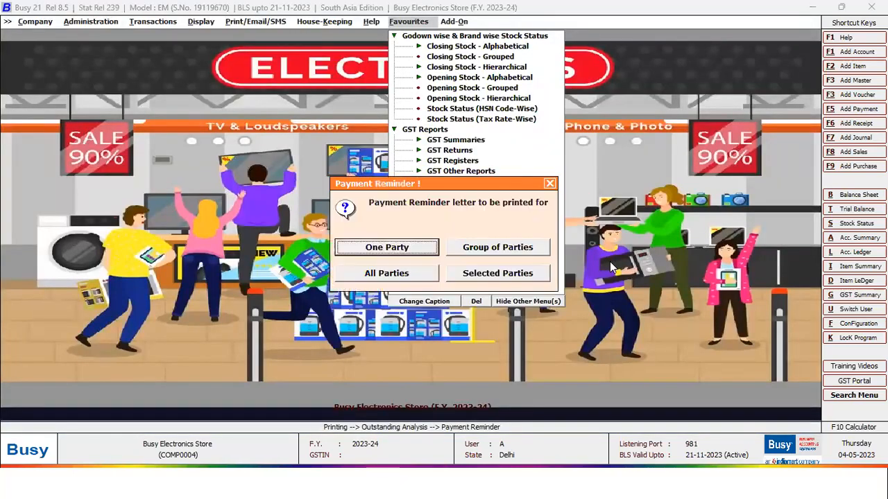
pyautogui.press('Right')
pyautogui.press('Down')
pyautogui.press('Return')
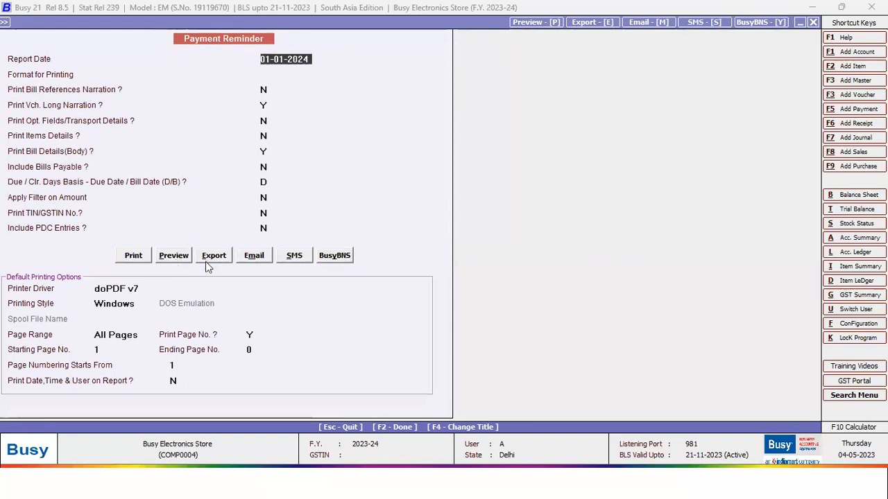
pyautogui.click(170, 255)
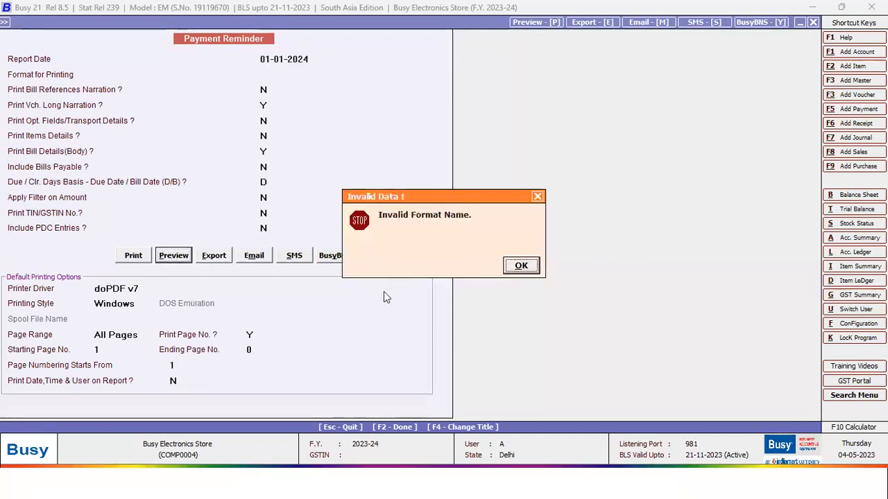
pyautogui.click(516, 268)
pyautogui.press('Return')
pyautogui.click(167, 256)
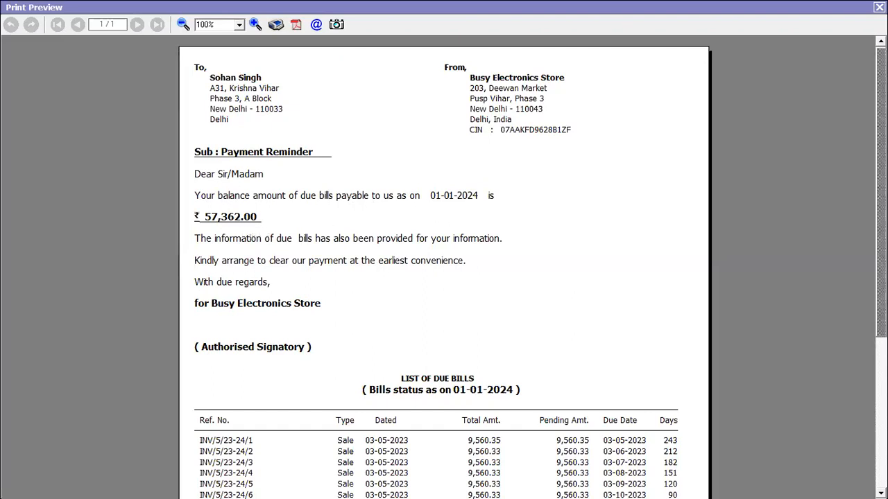
pyautogui.scroll(-5, 321, 223)
pyautogui.press('Escape')
# - View Salesman-wise Profitability for all salesmen, totalling 1,03,013.16
pyautogui.press('Escape')
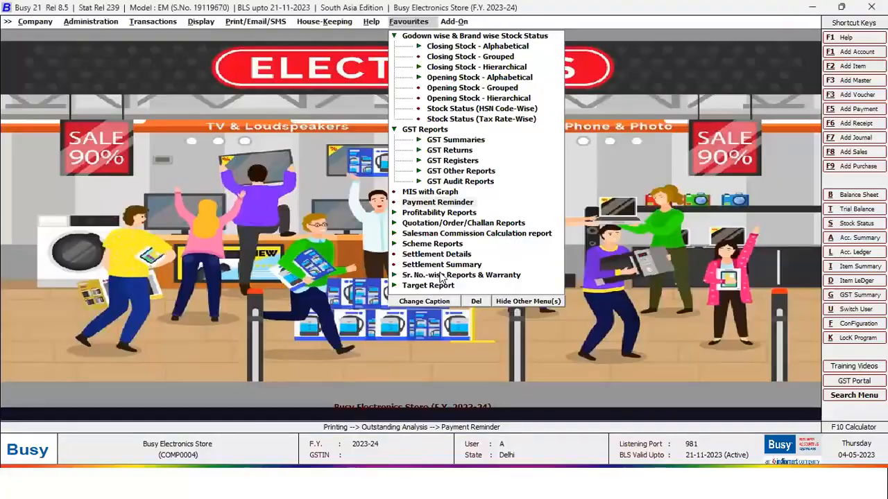
pyautogui.press('Escape')
pyautogui.press('Down')
pyautogui.press('Return')
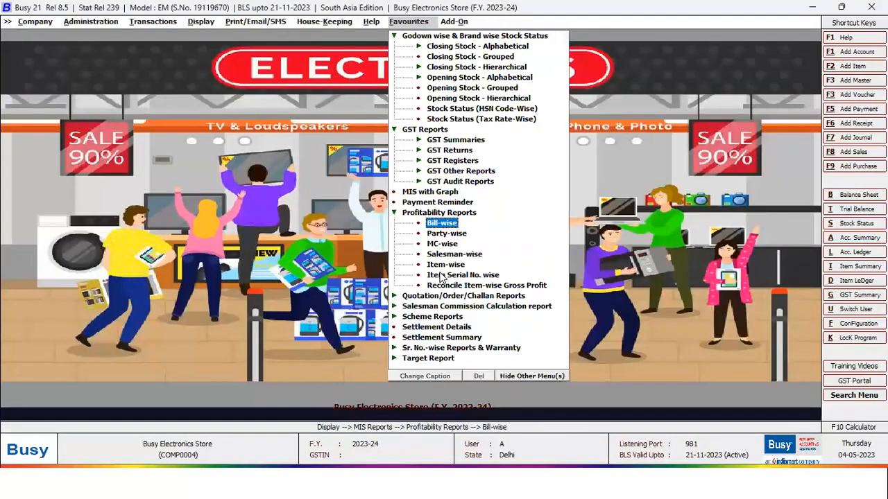
pyautogui.press('Down')
pyautogui.press('Down')
pyautogui.press('Down')
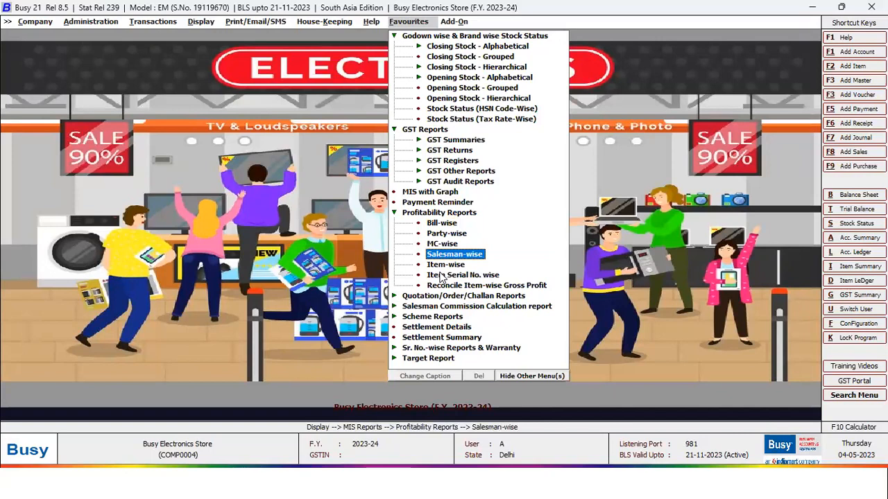
pyautogui.press('Return')
pyautogui.press('Return')
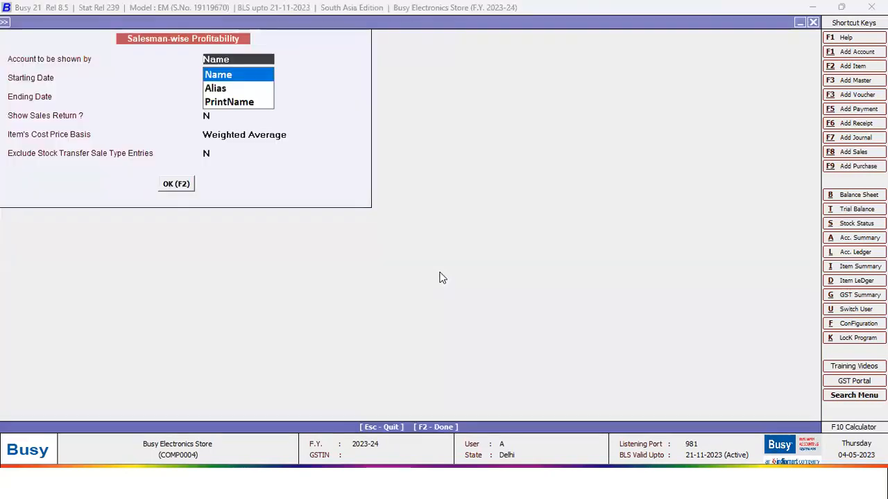
pyautogui.press('F2')
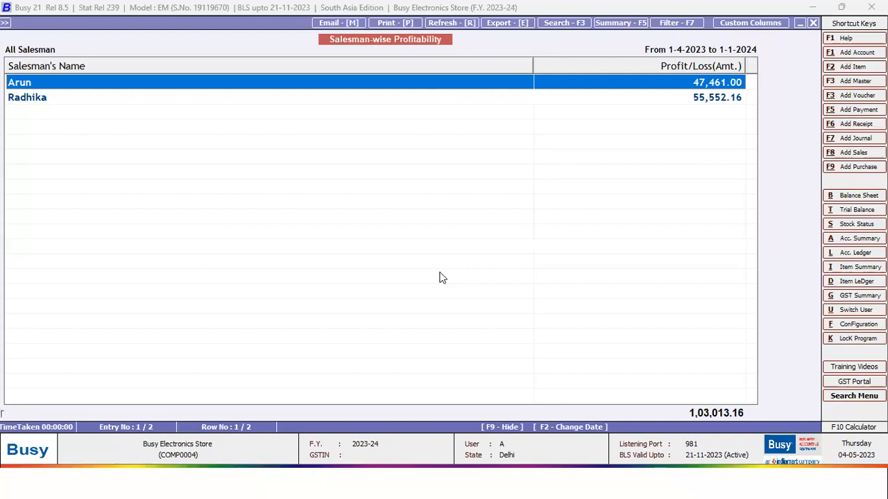
pyautogui.press('Escape')
pyautogui.press('Escape')
pyautogui.press('Escape')
pyautogui.press('Escape')
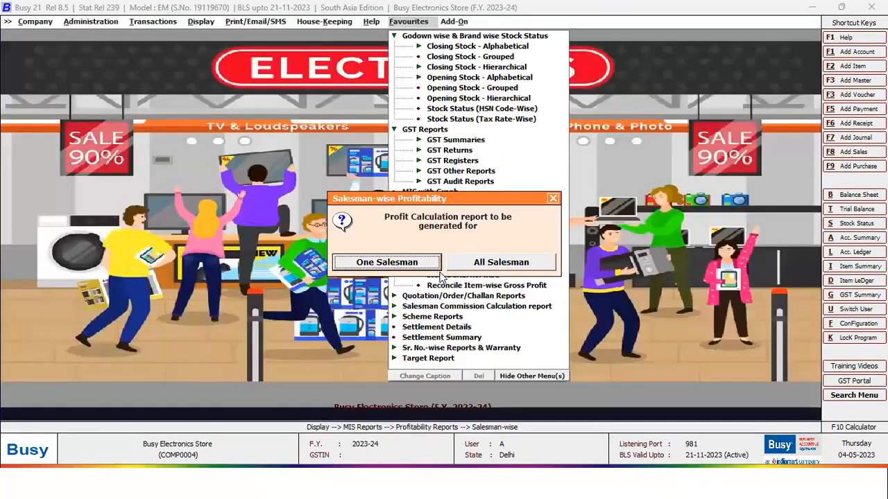
# - View item-wise pending sales quotations for Godrej Double Door Refrigerator across all accounts
pyautogui.press('Left')
pyautogui.press('Down')
pyautogui.press('Right')
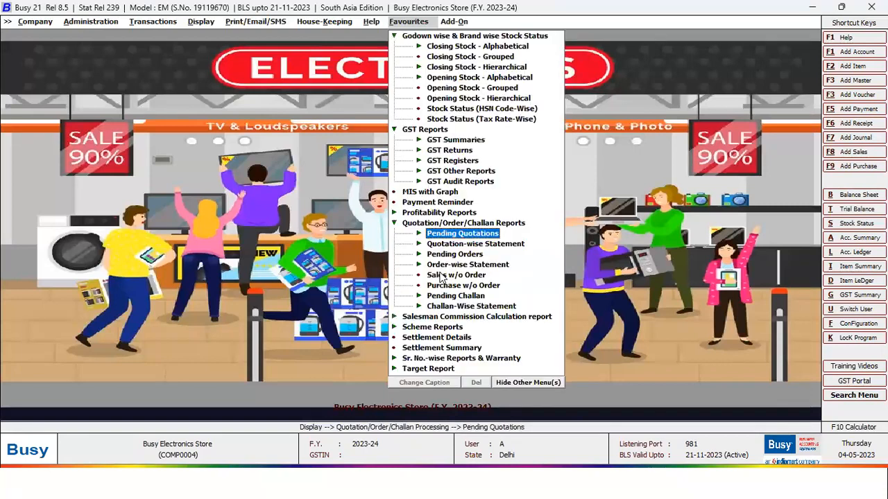
pyautogui.press('Right')
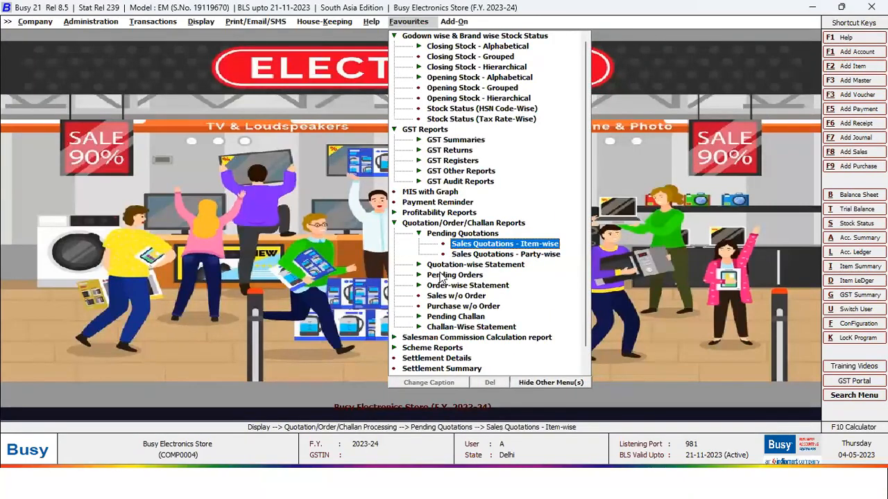
pyautogui.press('Return')
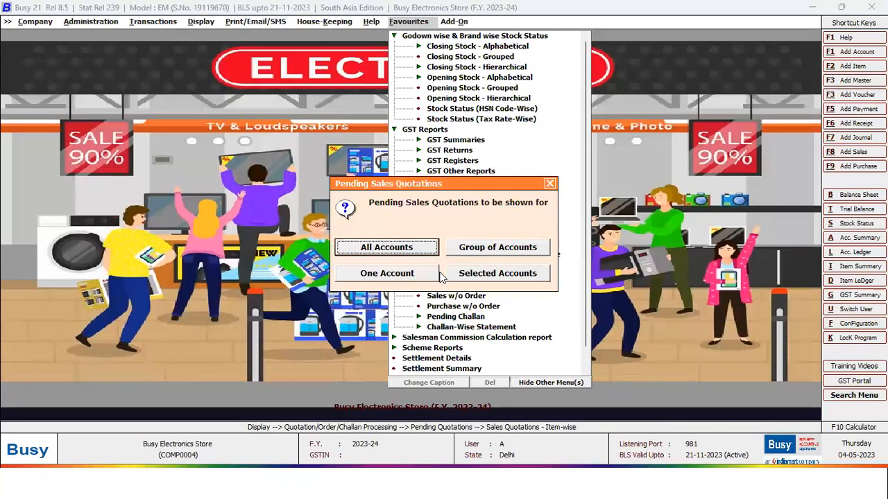
pyautogui.press('Return')
pyautogui.press('Return')
pyautogui.press('Return')
pyautogui.press('Return')
pyautogui.press('Return')
pyautogui.press('Escape')
pyautogui.press('Down')
pyautogui.press('Down')
pyautogui.press('Return')
pyautogui.press('Return')
pyautogui.press('F2')
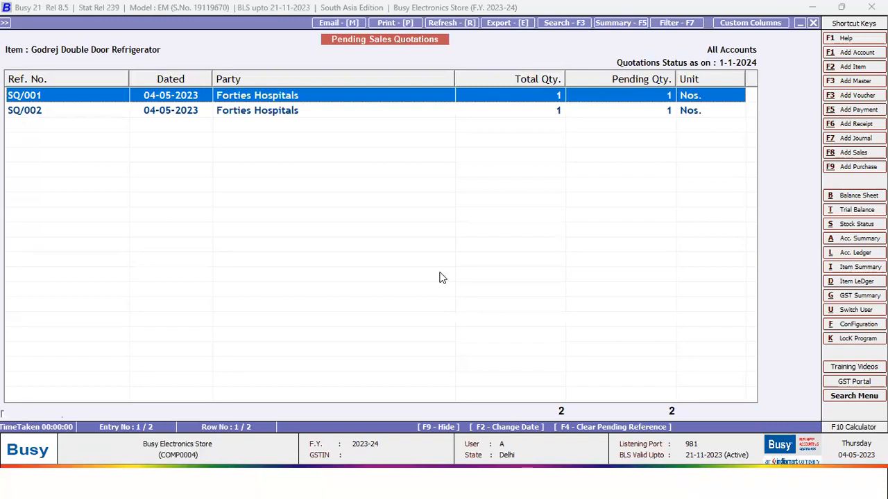
pyautogui.press('Escape')
pyautogui.press('Escape')
pyautogui.press('Escape')
# - View the date-wise Sales Quotation statement showing 3 pending units
pyautogui.press('Down')
pyautogui.press('Down')
pyautogui.press('Return')
pyautogui.press('Return')
pyautogui.press('Right')
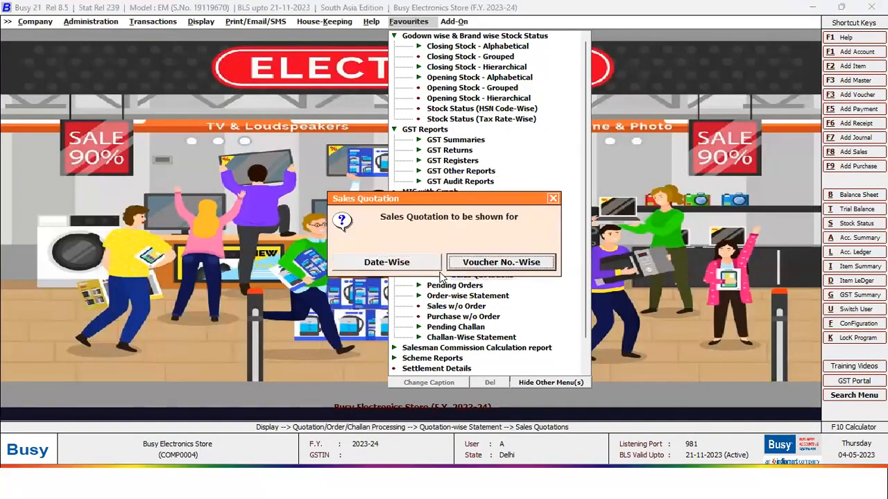
pyautogui.press('Left')
pyautogui.press('Escape')
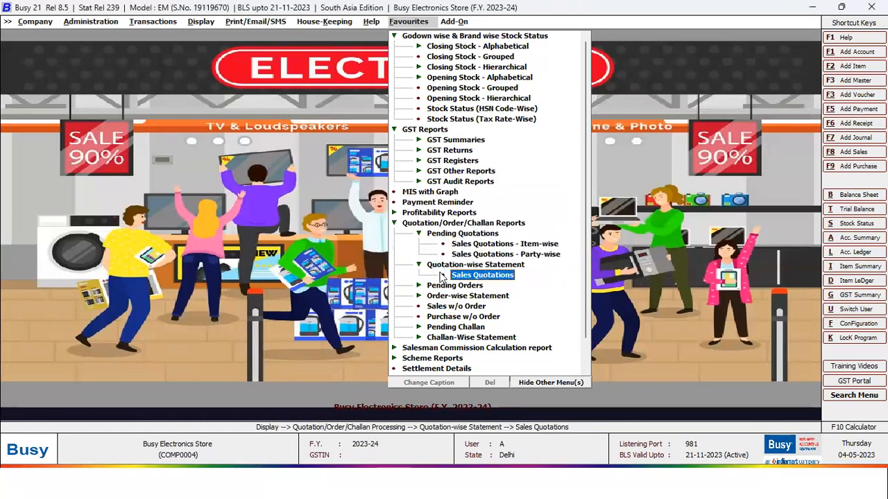
pyautogui.press('Return')
pyautogui.press('Return')
pyautogui.press('Up')
pyautogui.press('F2')
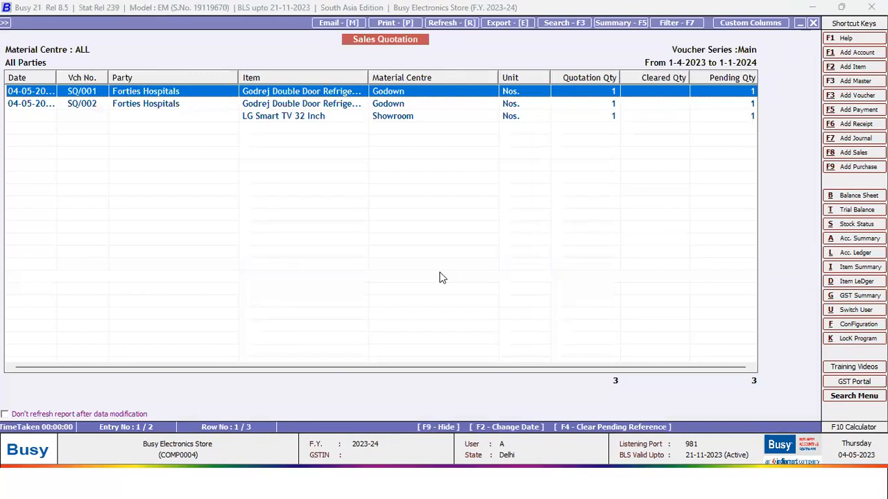
pyautogui.press('Escape')
pyautogui.press('Escape')
pyautogui.press('Escape')
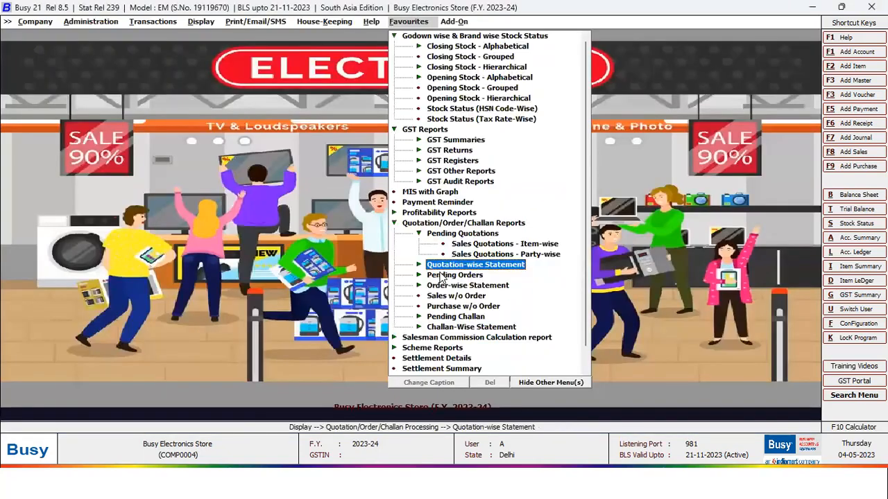
pyautogui.press('Left')
pyautogui.press('Left')
# - Calculate salesman commission for all salesmen and check each salesman's row
pyautogui.press('Down')
pyautogui.press('Return')
pyautogui.press('Right')
pyautogui.press('Return')
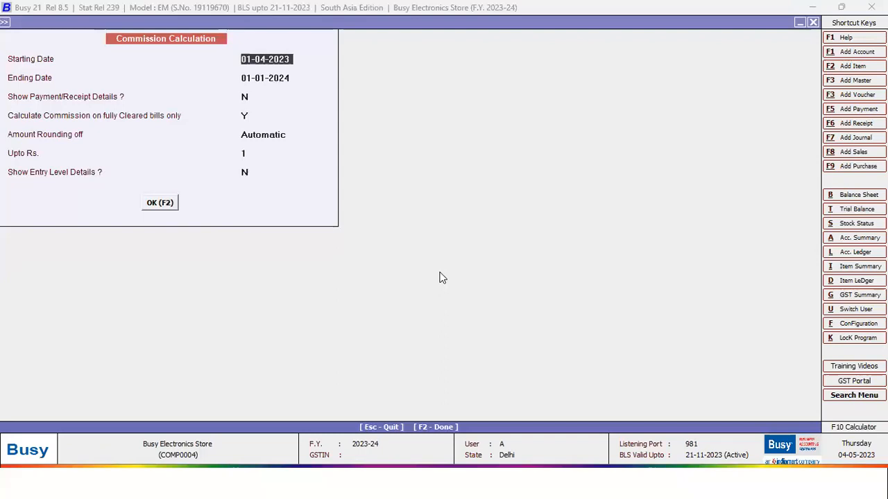
pyautogui.press('F2')
pyautogui.press('Return')
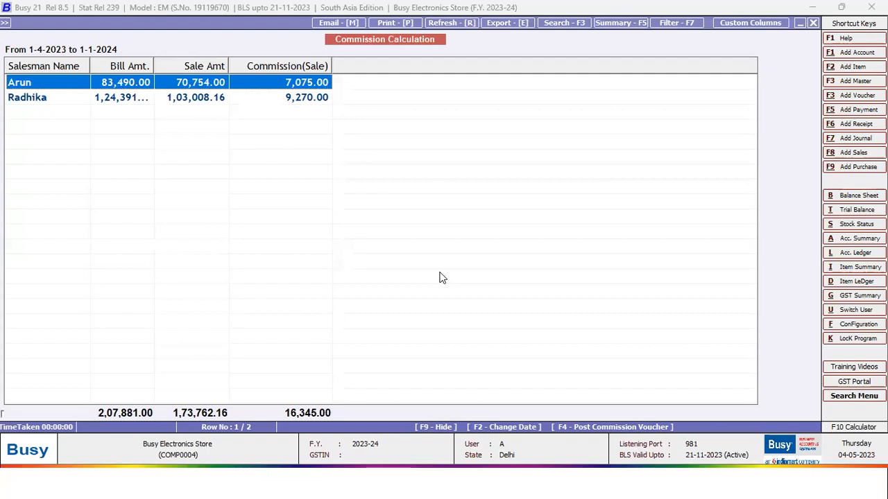
pyautogui.press('Down')
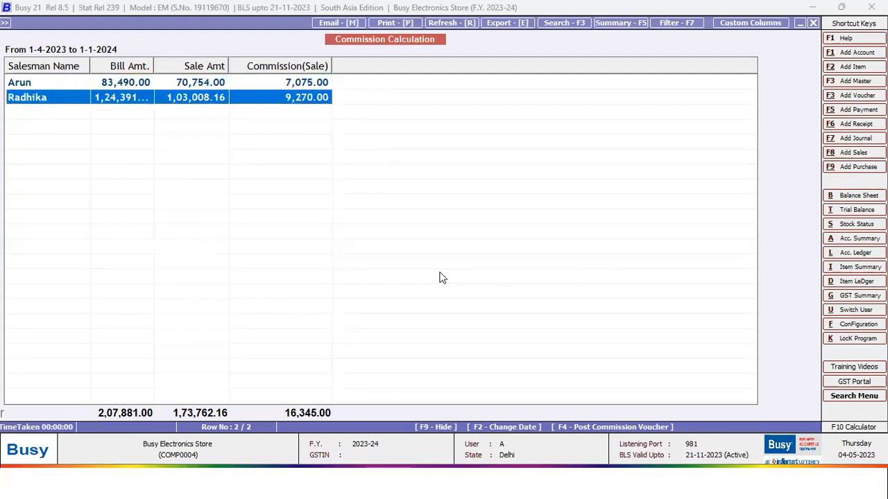
pyautogui.press('Up')
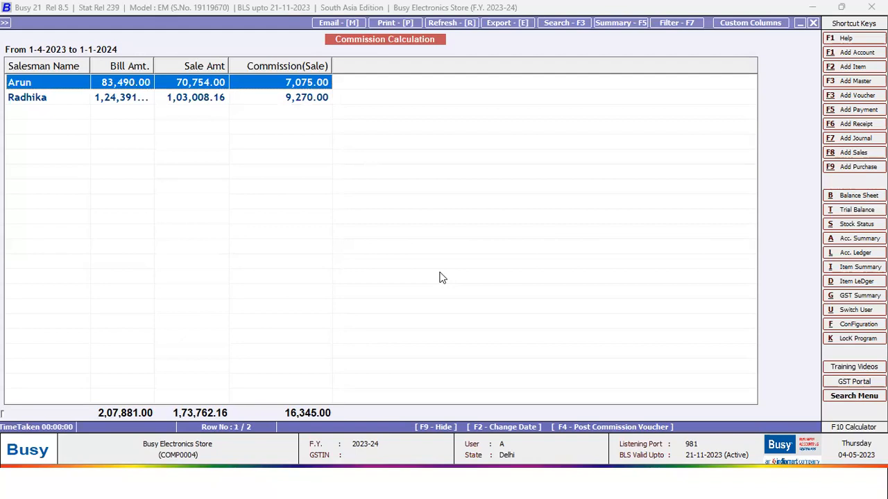
pyautogui.press('Escape')
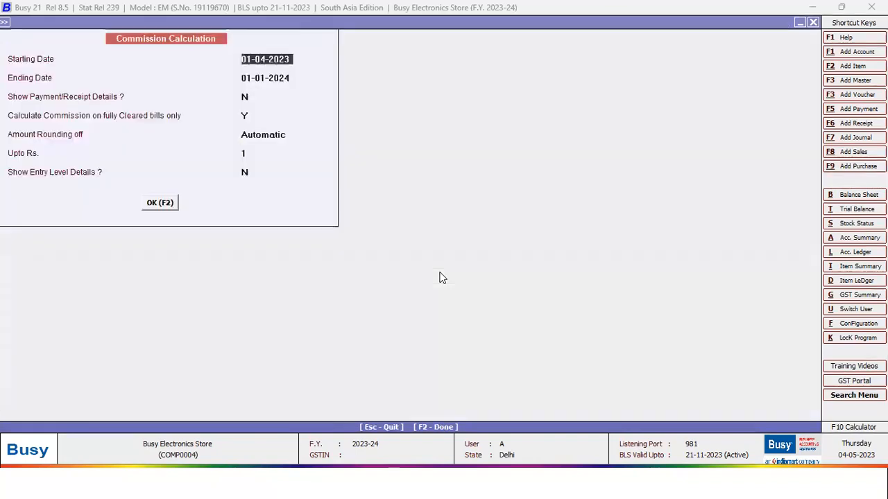
pyautogui.press('Escape')
pyautogui.press('Escape')
# - Run the Scheme used in vouchers report for New Year Offer across all items and accounts
pyautogui.press('Down')
pyautogui.press('Down')
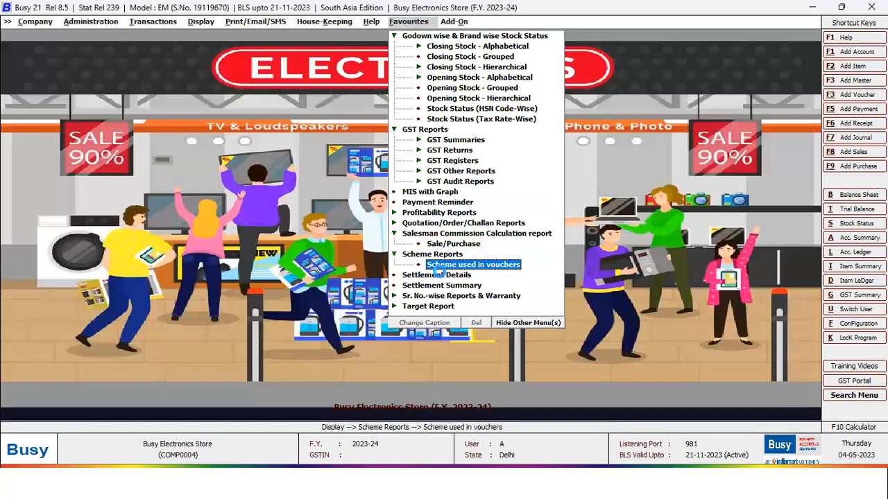
pyautogui.press('Return')
pyautogui.press('Return')
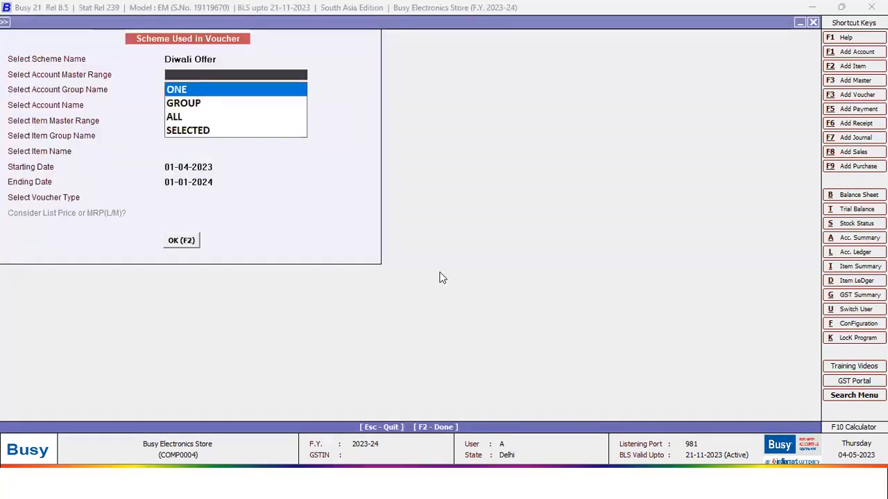
pyautogui.press('Escape')
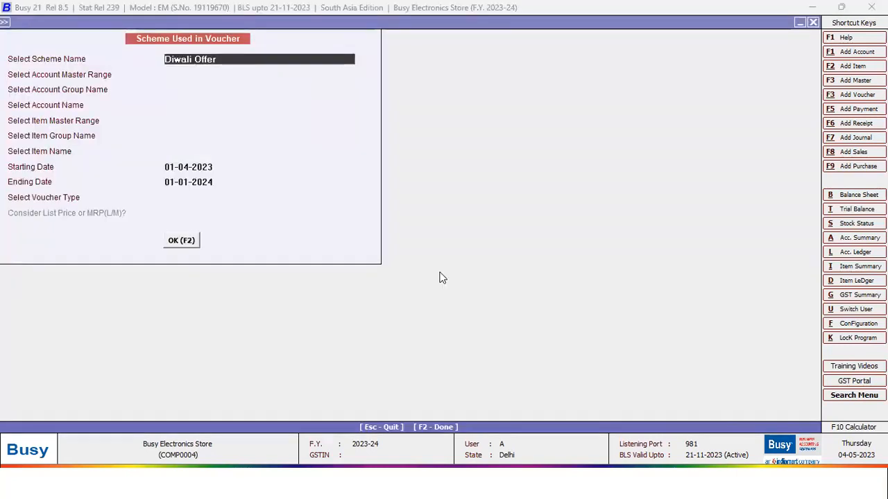
pyautogui.press('Return')
pyautogui.press('Return')
pyautogui.press('Down')
pyautogui.press('Down')
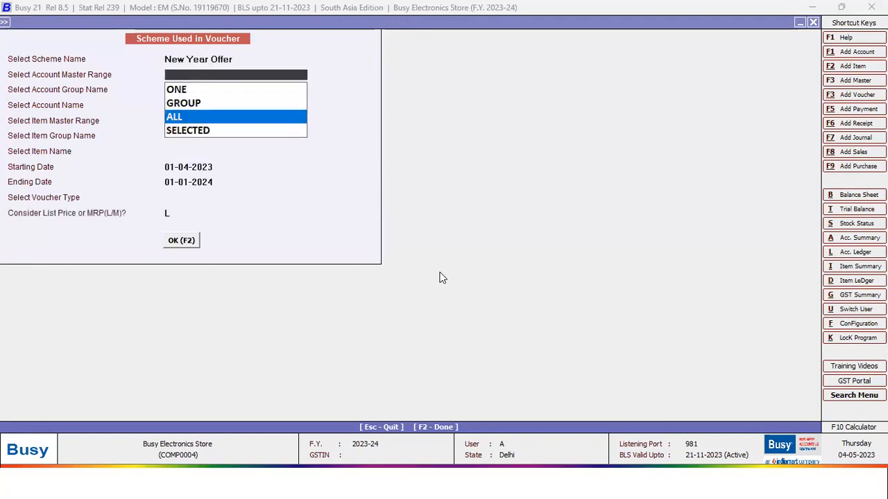
pyautogui.press('Return')
pyautogui.press('Down')
pyautogui.press('Down')
pyautogui.press('Return')
pyautogui.press('Return')
pyautogui.press('Return')
pyautogui.press('Return')
pyautogui.press('Return')
pyautogui.press('Return')
pyautogui.write('L')
pyautogui.press('Return')
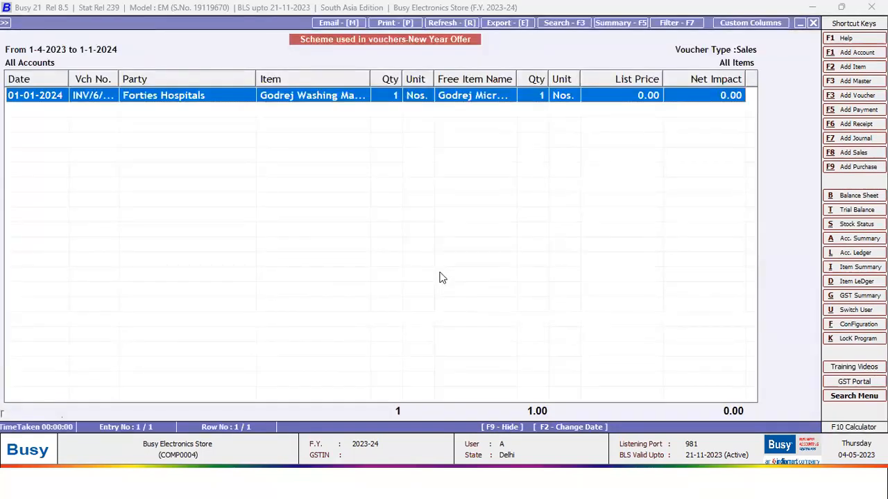
pyautogui.press('Escape')
pyautogui.press('Down')
pyautogui.press('Return')
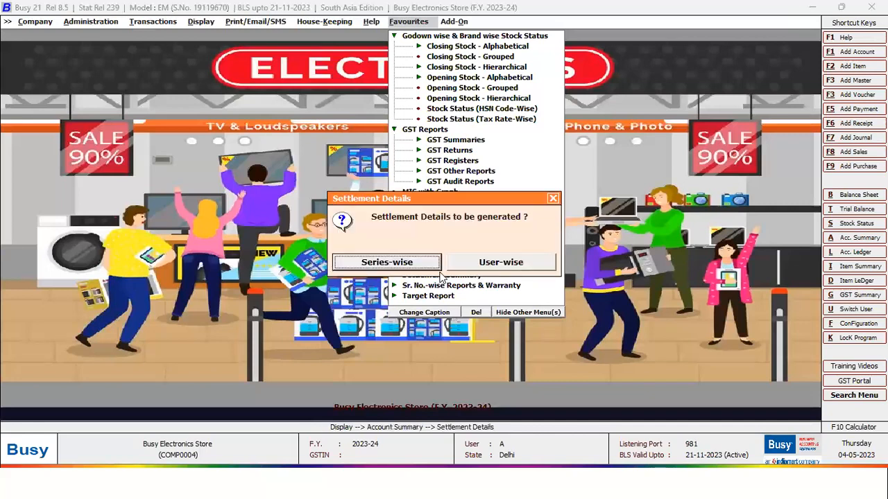
# - View user-wise Settlement Details: 30,843.00 cash, 77,633.00 CC1 and 24,490.00 cheque
pyautogui.press('Escape')
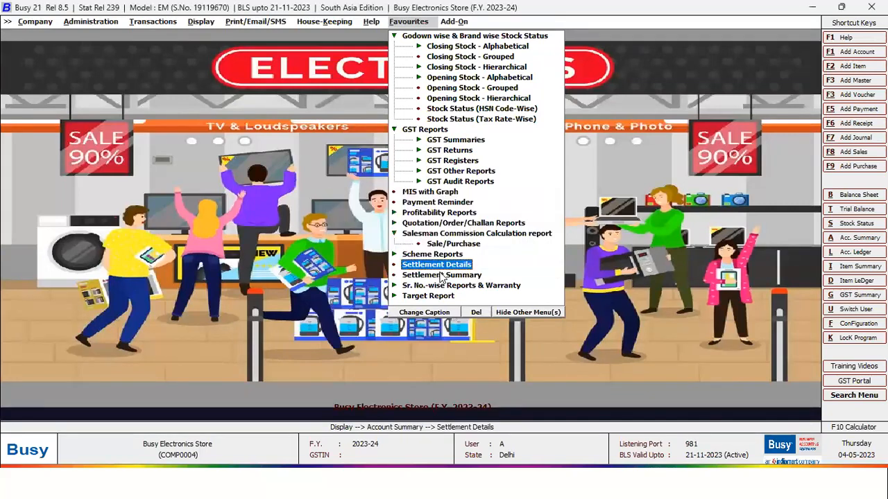
pyautogui.press('Return')
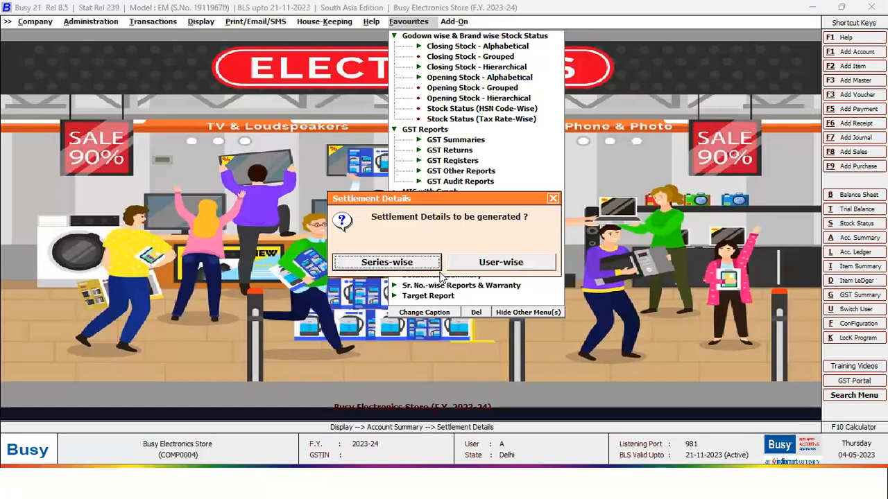
pyautogui.press('Return')
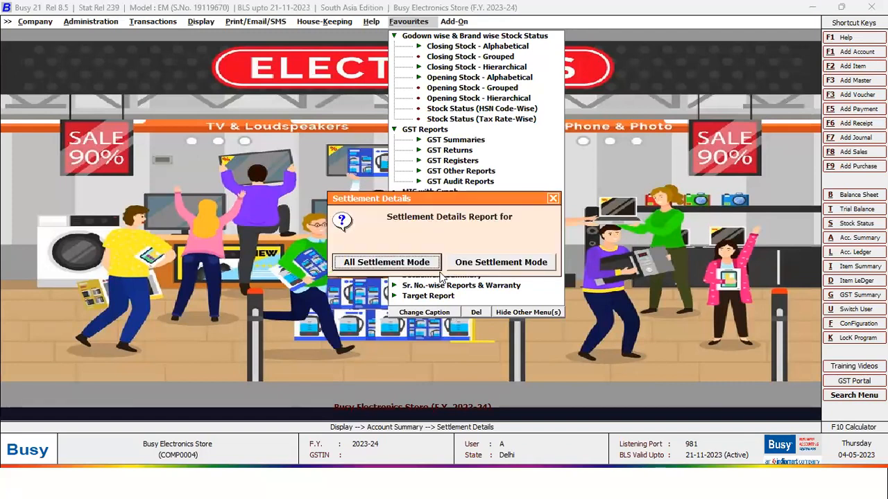
pyautogui.press('Escape')
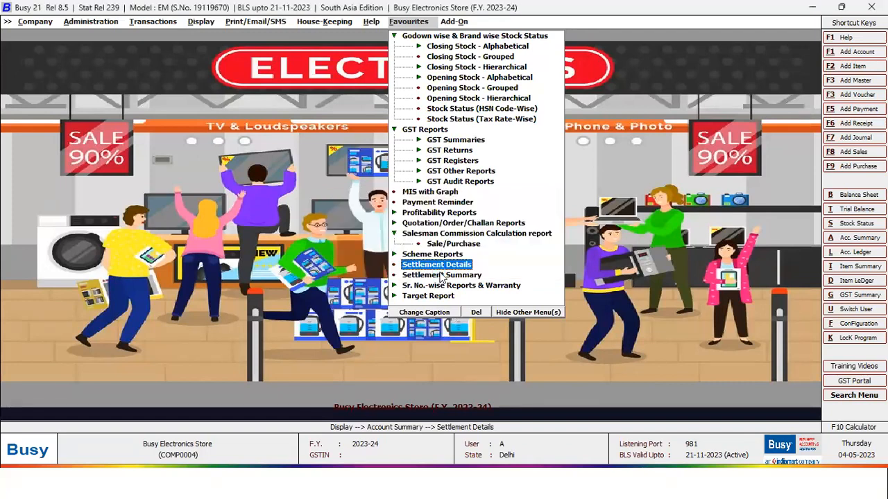
pyautogui.press('Return')
pyautogui.press('Return')
pyautogui.press('Return')
pyautogui.press('Return')
pyautogui.press('Return')
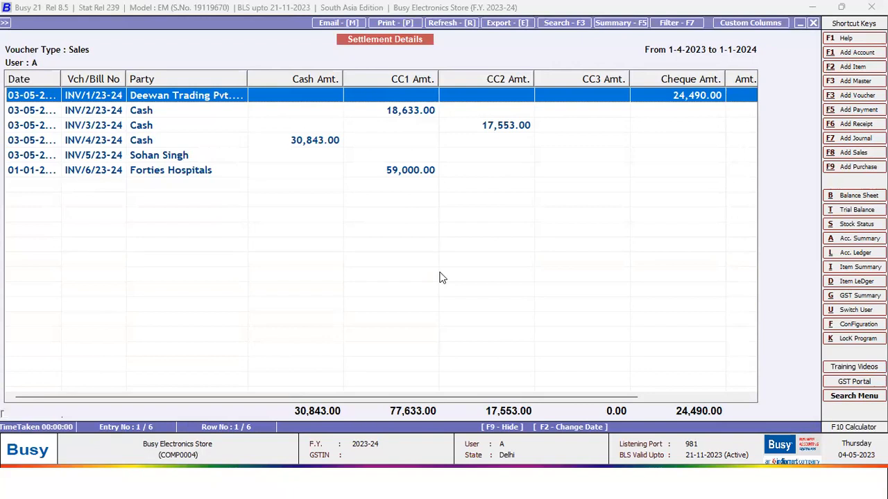
pyautogui.press('Escape')
pyautogui.press('Escape')
pyautogui.press('Escape')
pyautogui.press('Escape')
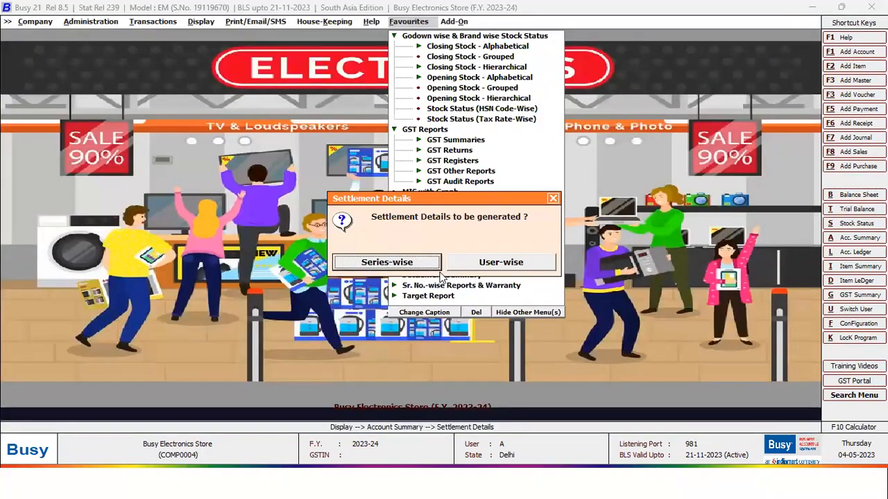
pyautogui.press('Escape')
pyautogui.click(441, 275)
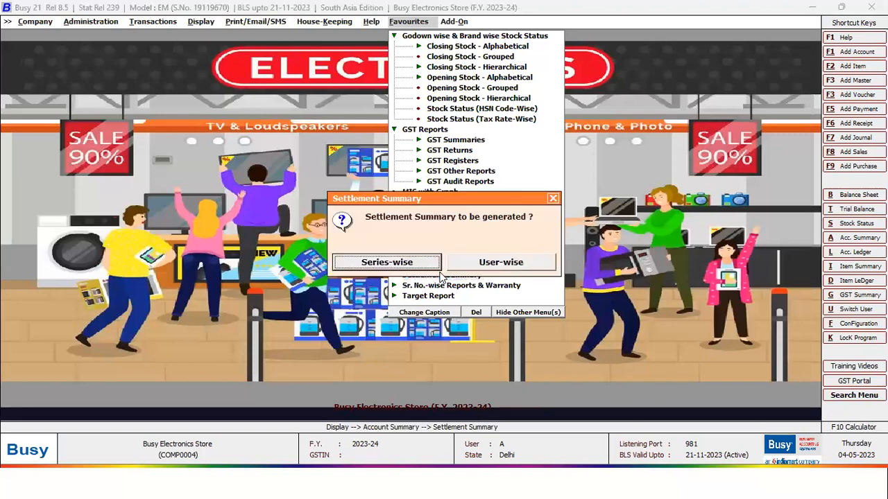
pyautogui.press('Escape')
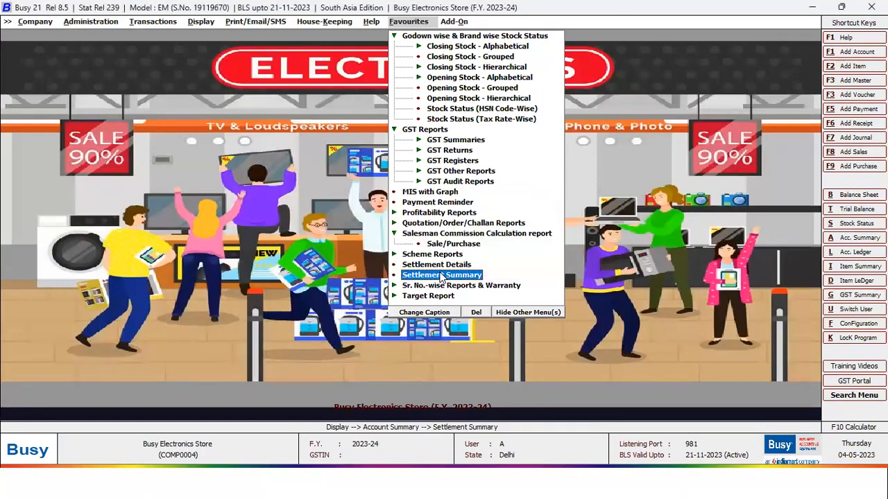
pyautogui.press('Down')
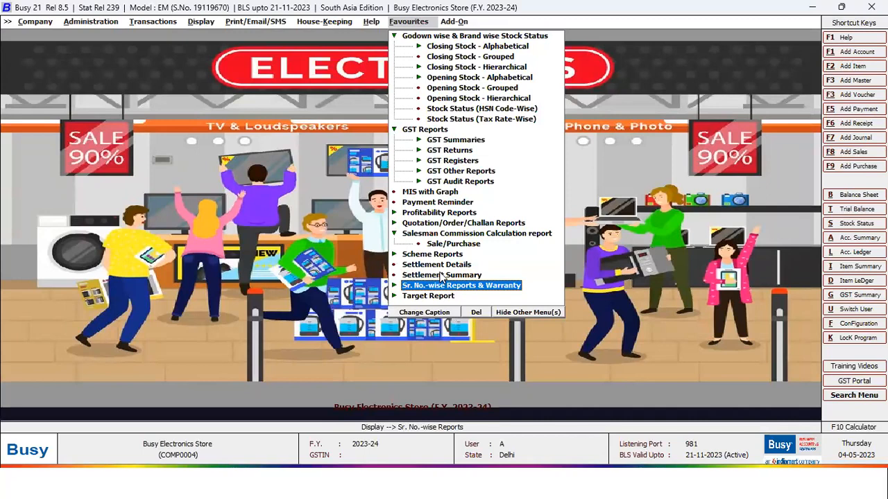
# - View the Item Serial No. Stock report for all items
pyautogui.press('Return')
pyautogui.press('Down')
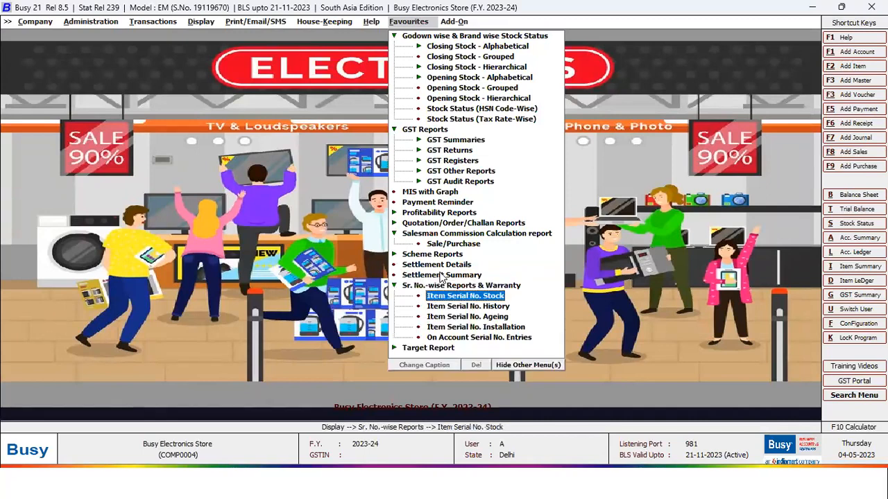
pyautogui.press('Return')
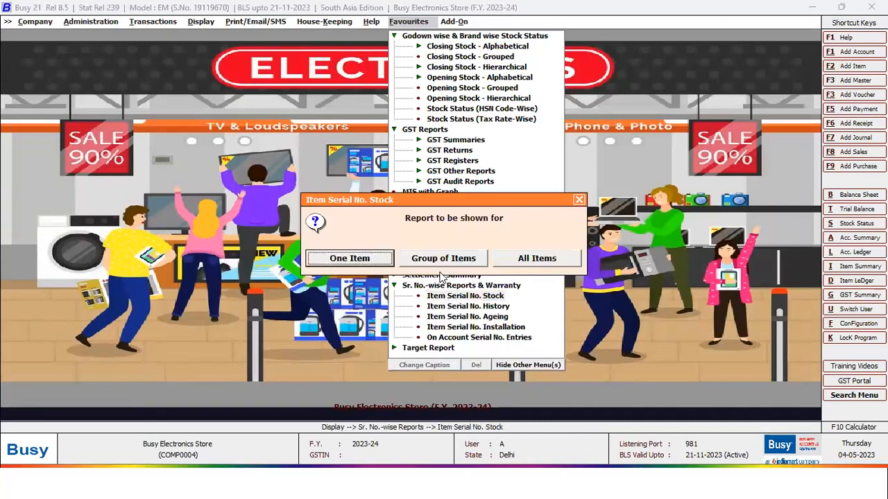
pyautogui.press('Right')
pyautogui.press('Right')
pyautogui.press('Return')
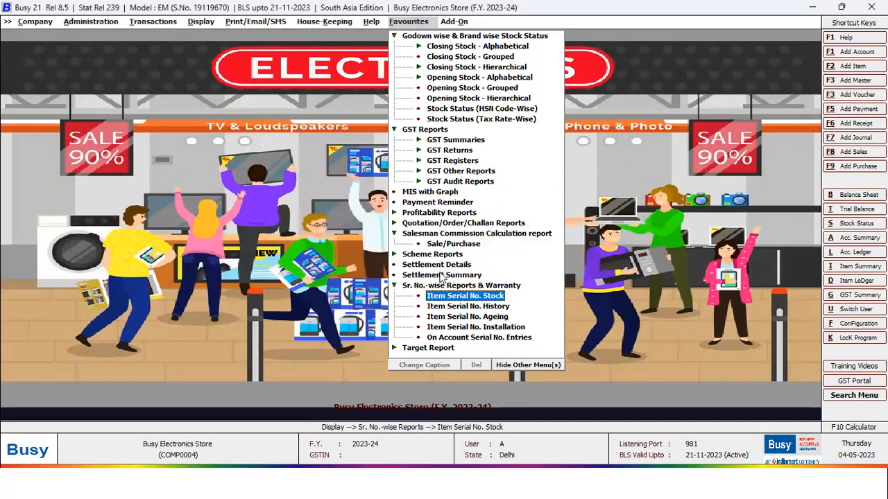
pyautogui.press('F2')
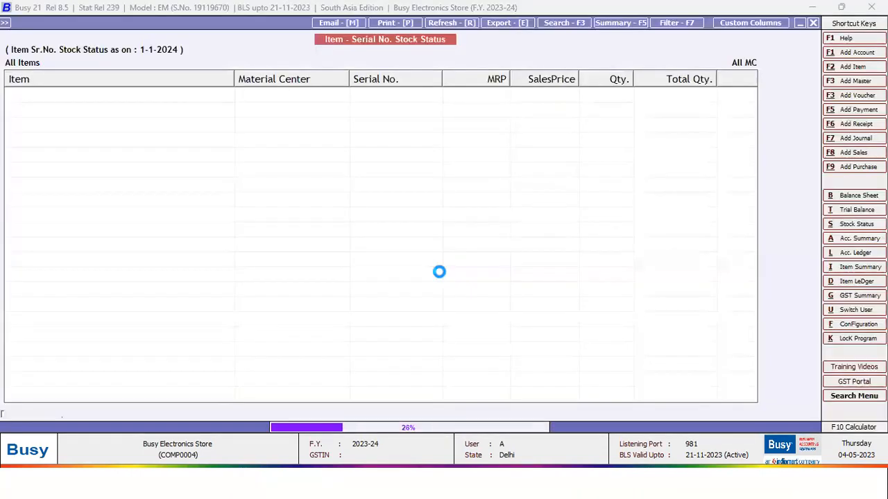
pyautogui.press('Down')
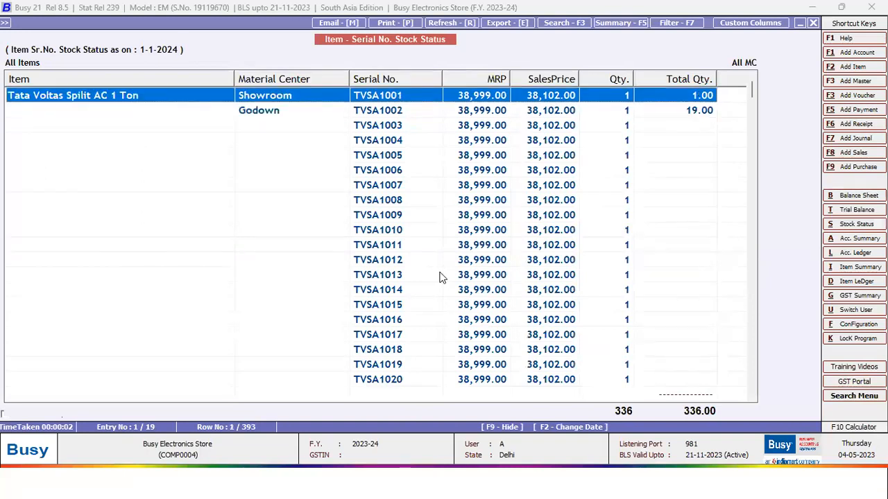
pyautogui.press('Escape')
pyautogui.press('Escape')
pyautogui.press('Escape')
# - View the Item Serial No. History for GWMFA002, warrantied until 02-05-2024
pyautogui.press('Down')
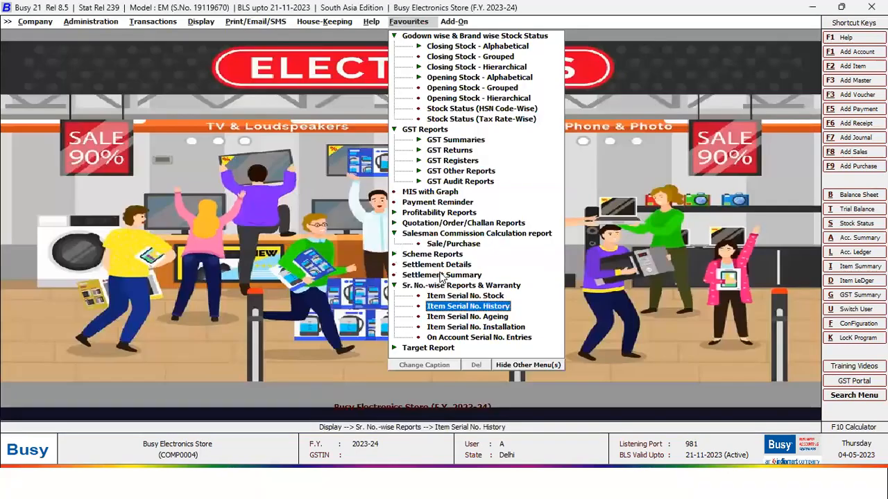
pyautogui.press('Return')
pyautogui.press('Return')
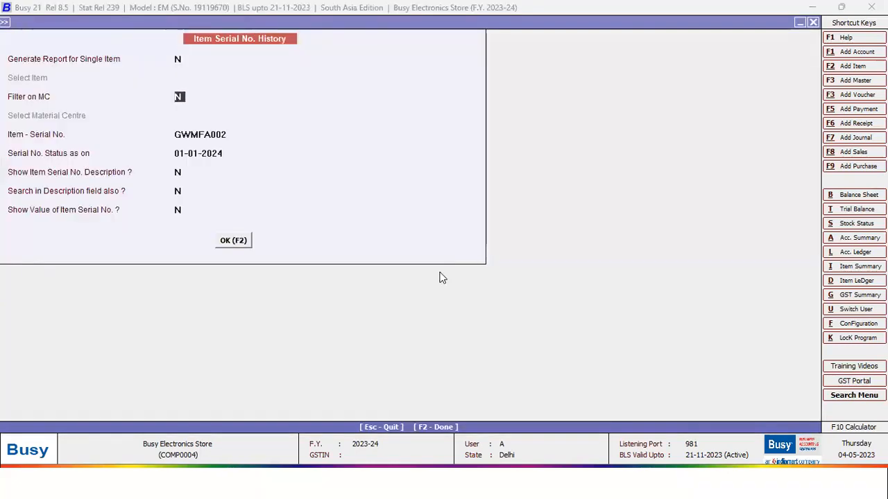
pyautogui.press('Return')
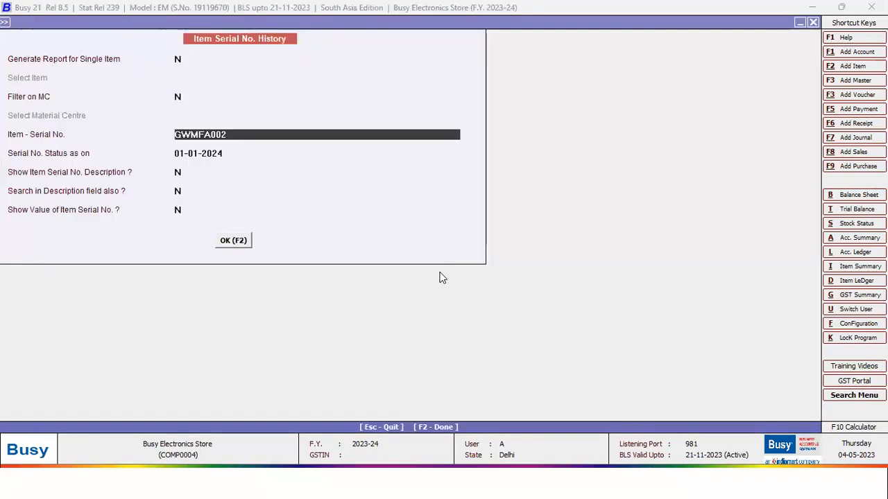
pyautogui.click(242, 246)
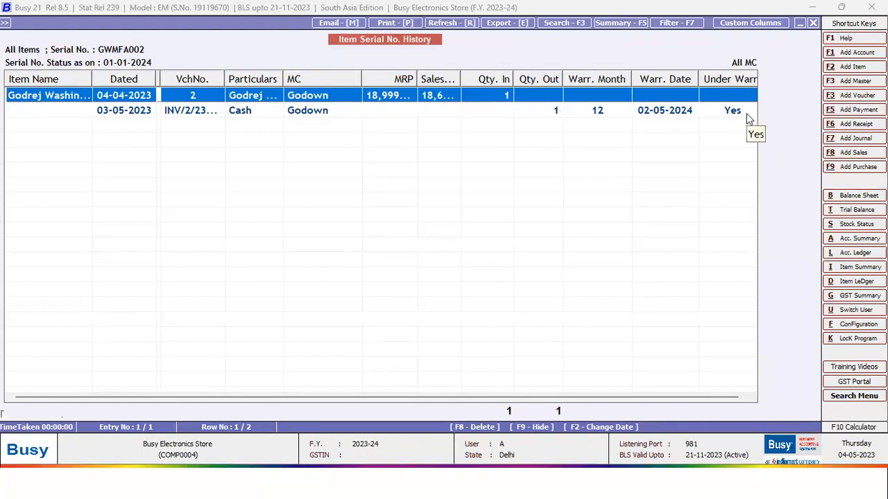
pyautogui.press('Escape')
pyautogui.press('Escape')
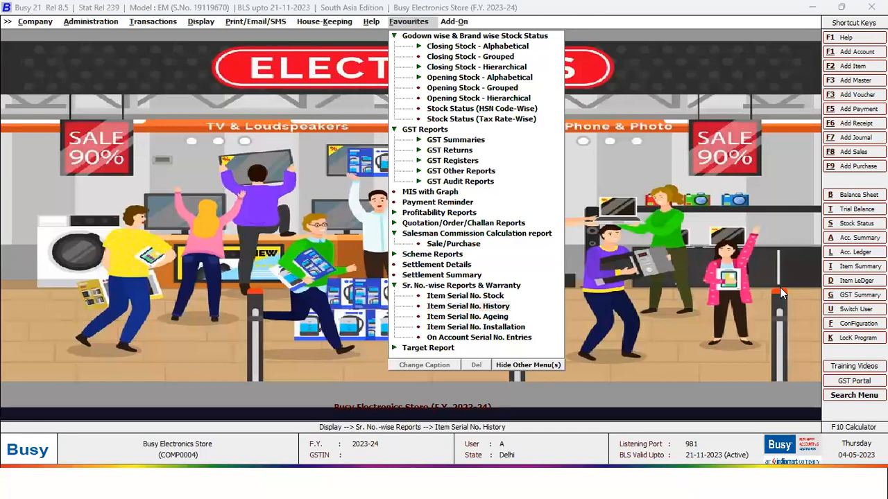
pyautogui.click(419, 287)
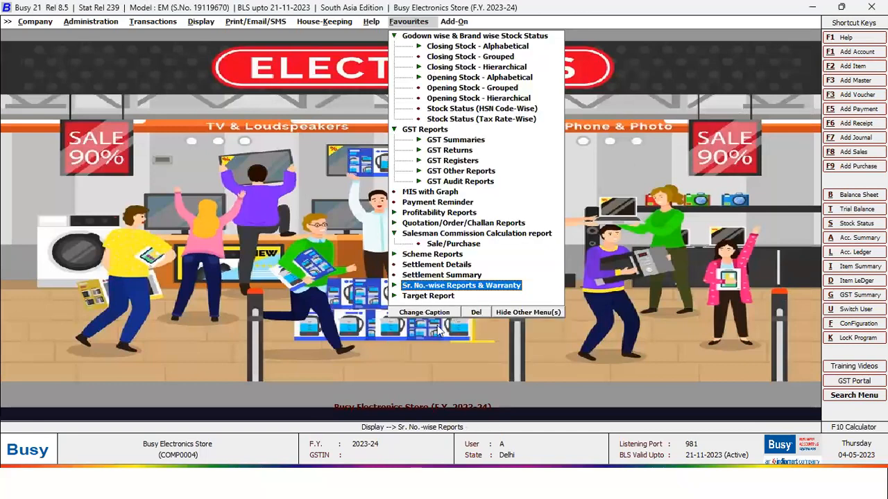
# - View January's sales Target variance report for all brokers
pyautogui.press('Down')
pyautogui.press('Return')
pyautogui.press('Down')
pyautogui.press('Return')
pyautogui.press('Down')
pyautogui.press('Return')
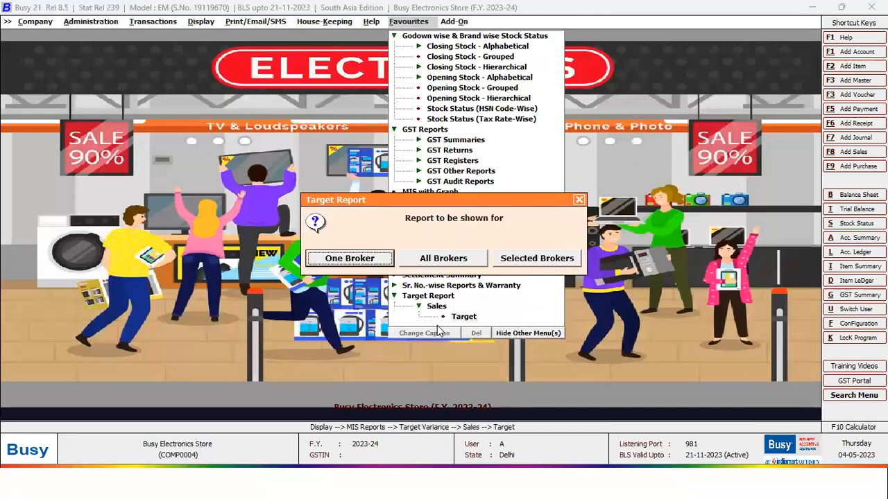
pyautogui.press('Right')
pyautogui.press('Return')
pyautogui.press('Return')
pyautogui.press('Return')
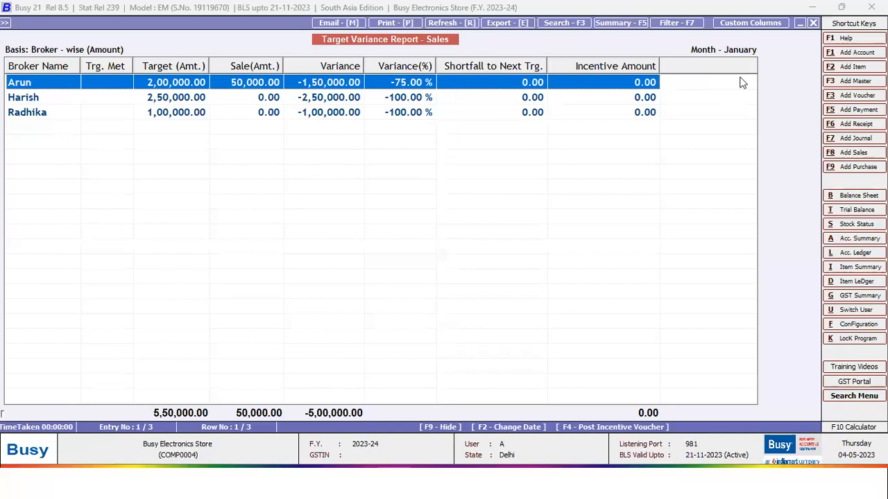
pyautogui.click(243, 84)
pyautogui.click(245, 85)
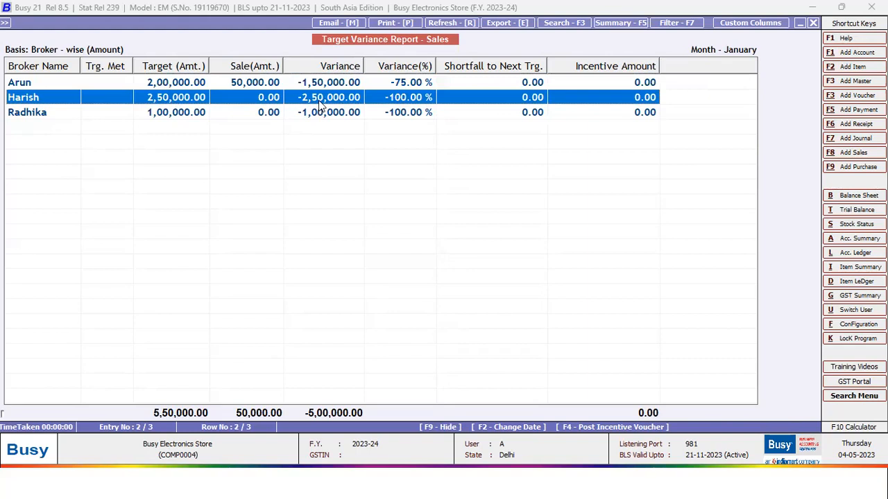
pyautogui.press('Down')
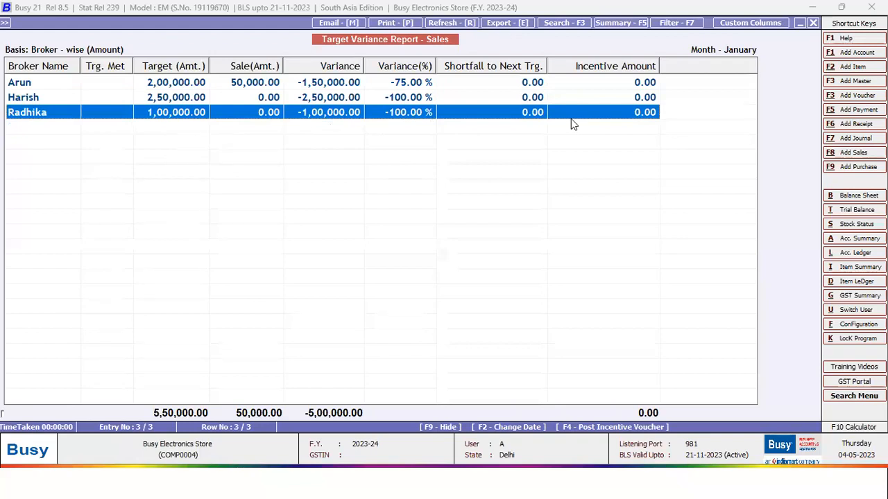
pyautogui.press('Escape')
pyautogui.press('Escape')
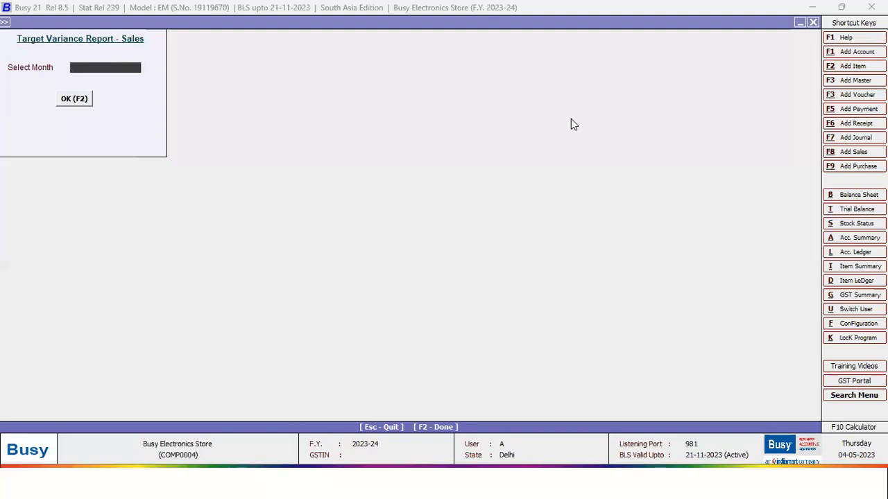
pyautogui.press('Escape')
pyautogui.press('Escape')
# - Start a new sales voucher INV/7/23-24 from Transactions > Sales
pyautogui.press('Left')
pyautogui.press('Left')
pyautogui.press('Left')
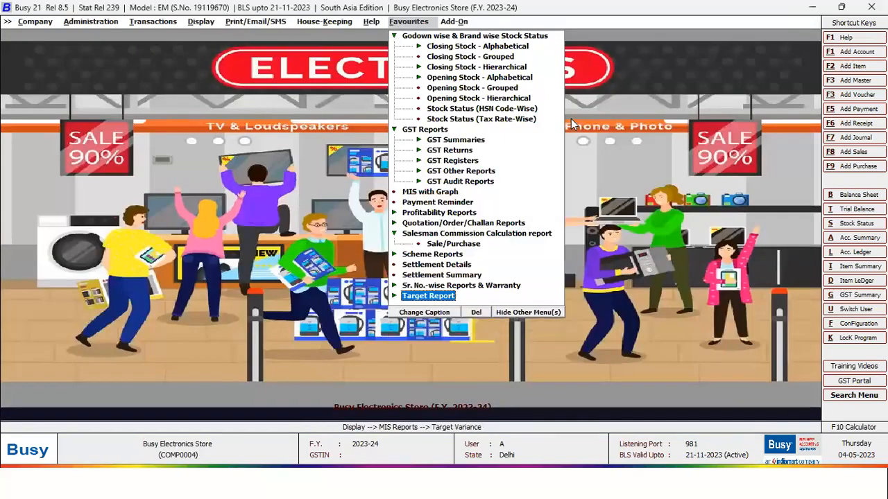
pyautogui.press('Left')
pyautogui.press('Left')
pyautogui.press('Left')
pyautogui.press('Left')
pyautogui.press('Down')
pyautogui.press('Down')
pyautogui.press('Up')
pyautogui.press('Up')
pyautogui.press('Up')
pyautogui.press('Up')
pyautogui.press('Up')
pyautogui.press('Up')
pyautogui.press('Up')
pyautogui.press('Up')
pyautogui.press('Up')
pyautogui.press('Up')
pyautogui.press('Up')
pyautogui.press('Up')
pyautogui.press('Up')
pyautogui.press('Up')
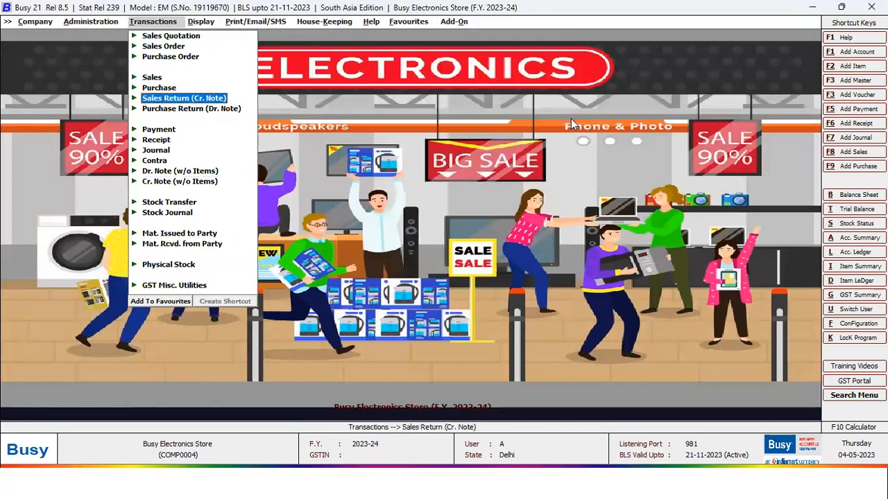
pyautogui.press('Right')
pyautogui.press('Return')
pyautogui.press('Return')
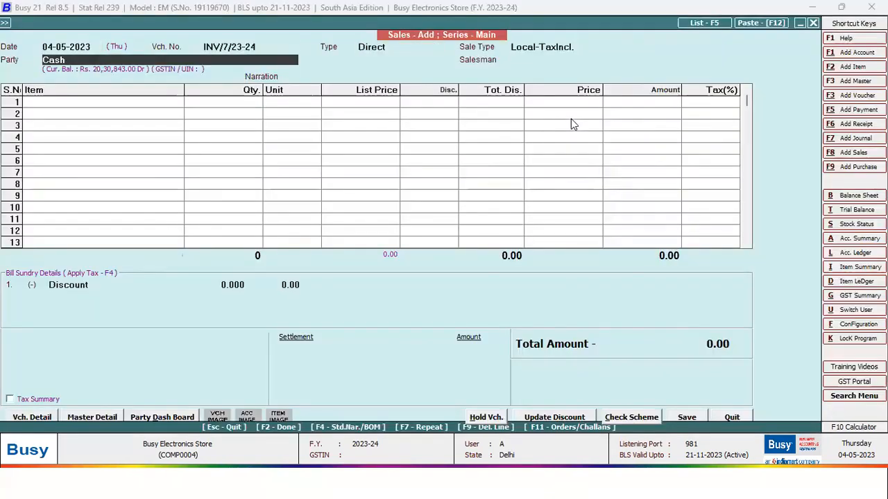
# - Set the invoice party to Maharaja Textiles and choose the salesman
pyautogui.press('BackSpace')
pyautogui.press('Down')
pyautogui.press('Down')
pyautogui.press('Down')
pyautogui.press('Down')
pyautogui.press('Down')
pyautogui.press('Down')
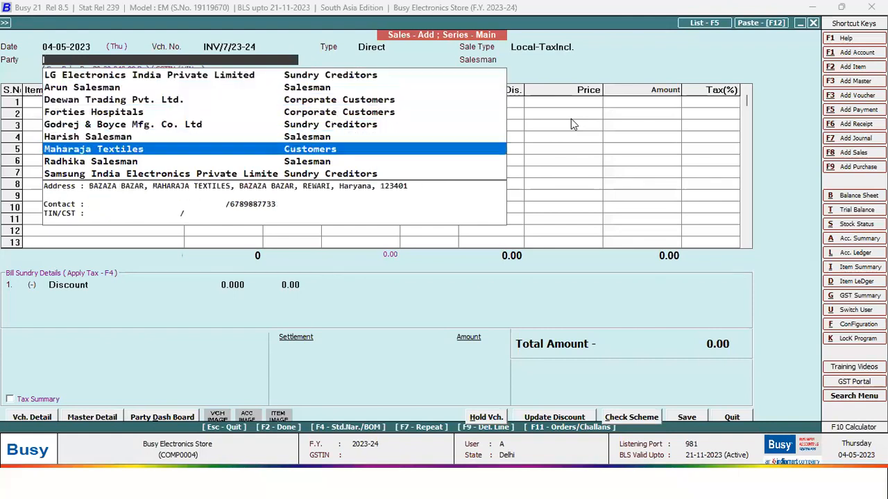
pyautogui.press('Down')
pyautogui.press('Down')
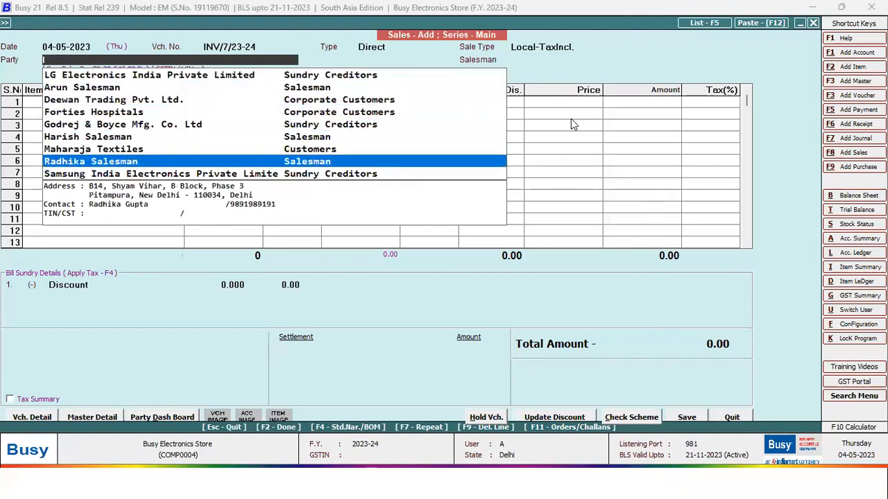
pyautogui.press('Up')
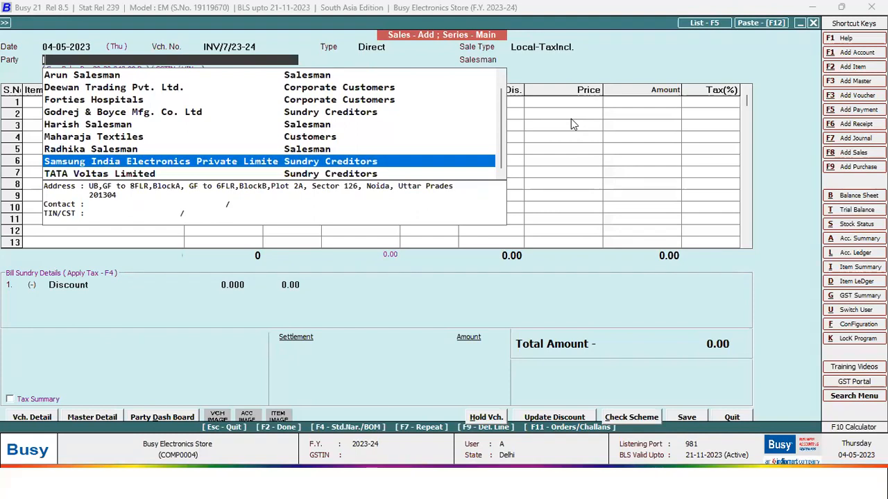
pyautogui.press('Up')
pyautogui.press('Up')
pyautogui.press('Return')
# - Add a Godrej Single Door Refrigerator in row 1 with its material centre, serial number and price
pyautogui.press('Return')
pyautogui.press('Return')
pyautogui.press('Return')
pyautogui.press('Return')
pyautogui.press('Return')
pyautogui.press('Down')
pyautogui.press('Return')
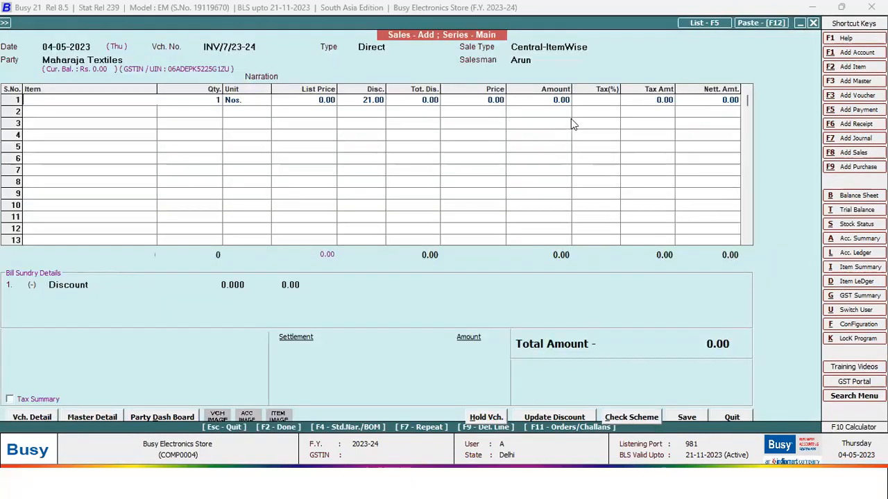
pyautogui.press('Escape')
pyautogui.press('Return')
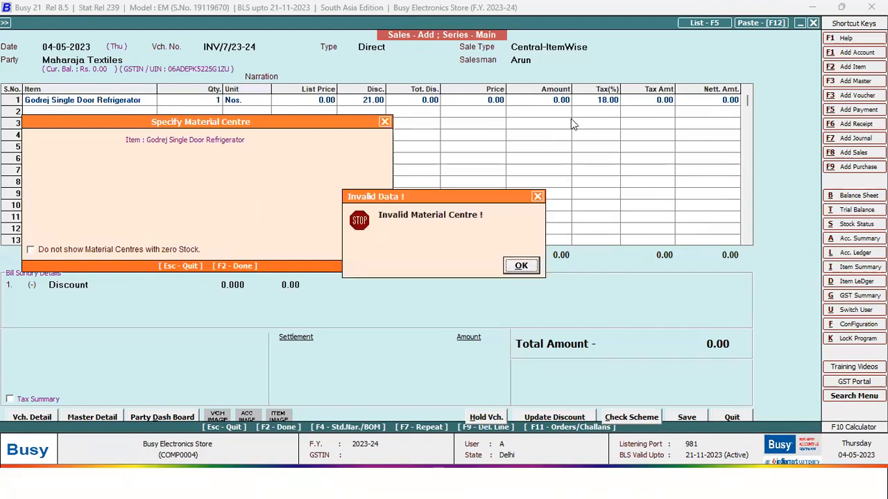
pyautogui.press('Return')
pyautogui.press('Return')
pyautogui.press('Return')
pyautogui.press('Return')
pyautogui.press('F2')
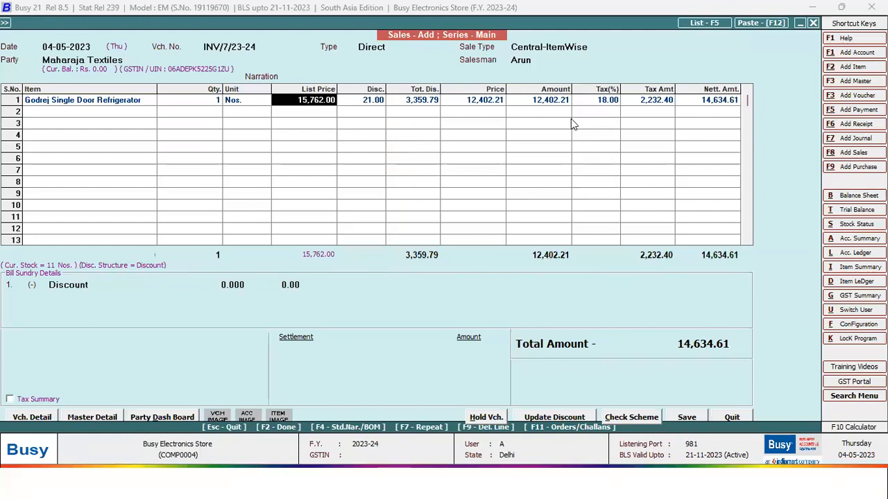
pyautogui.press('Return')
pyautogui.press('Return')
pyautogui.press('Return')
pyautogui.press('Return')
pyautogui.press('Return')
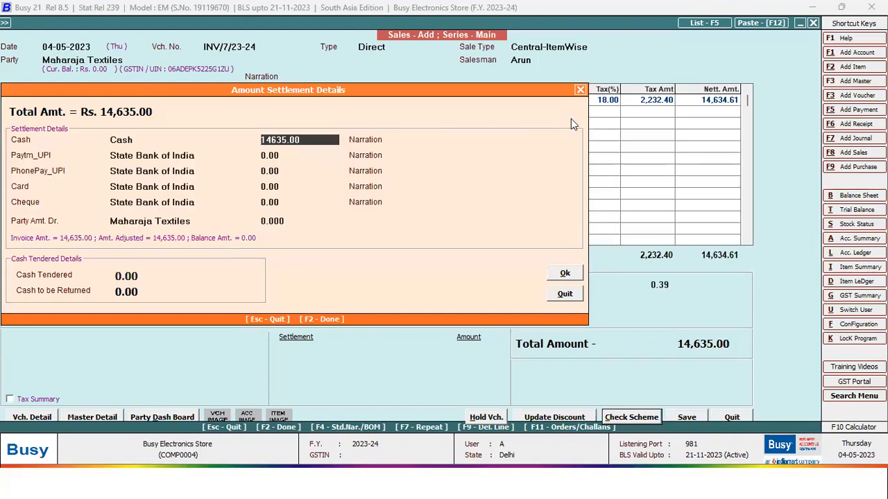
# - Set Cash and Paytm_UPI settlement to 0 so 14,635 goes to the party's account
pyautogui.write('0')
pyautogui.press('Return')
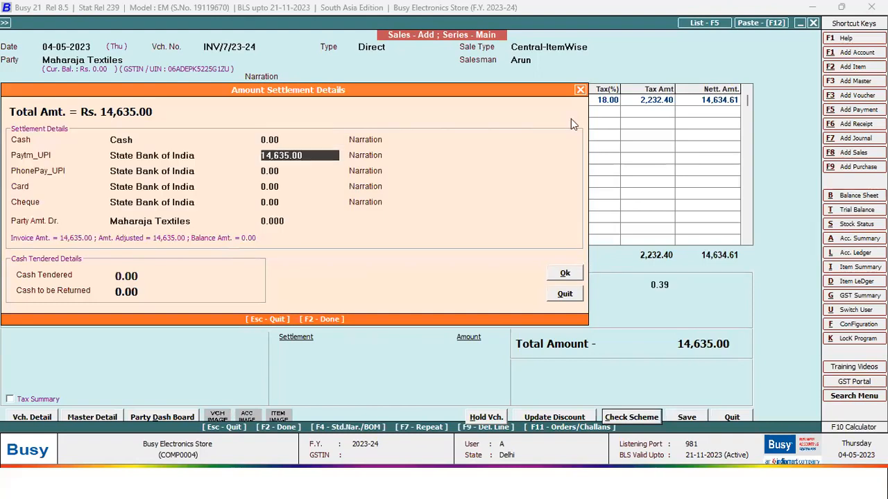
pyautogui.write('0')
pyautogui.click(290, 222)
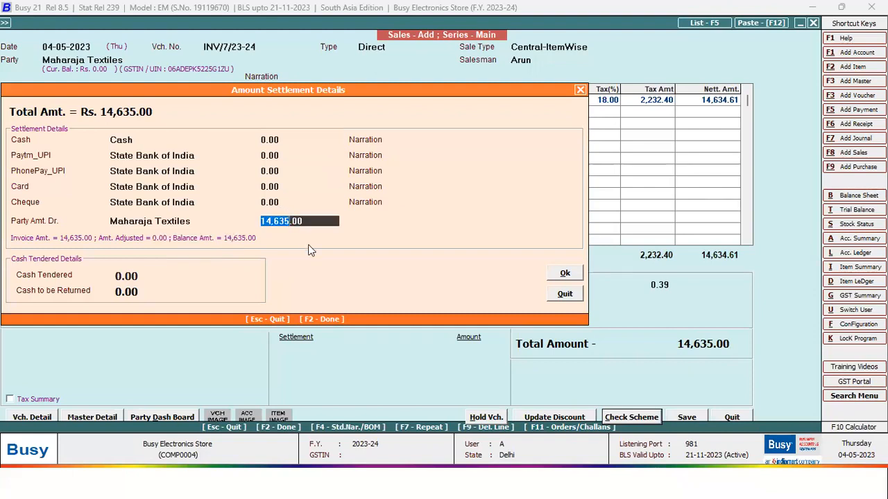
pyautogui.press('F2')
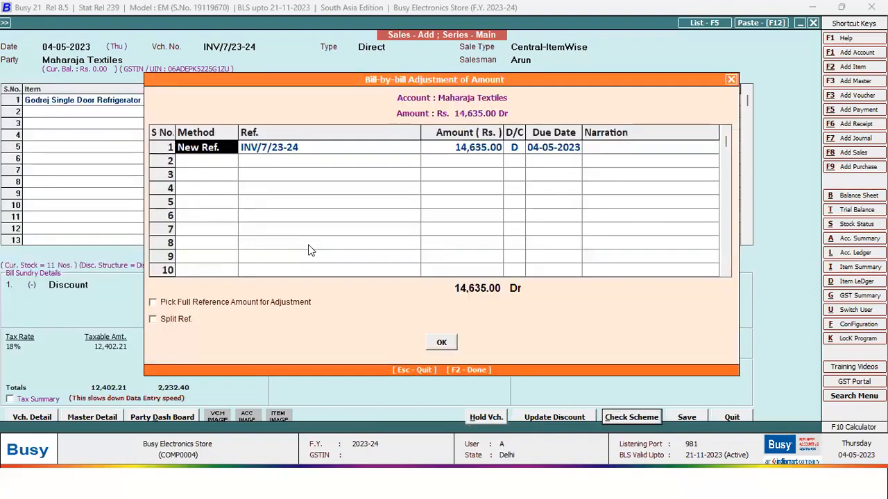
# - Split the bill reference into 3 monthly references of about 4,878 each
pyautogui.click(171, 321)
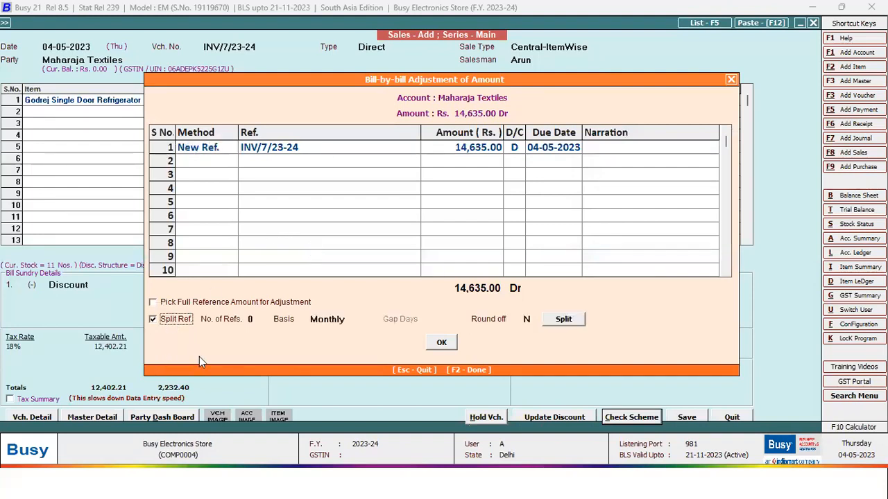
pyautogui.click(251, 320)
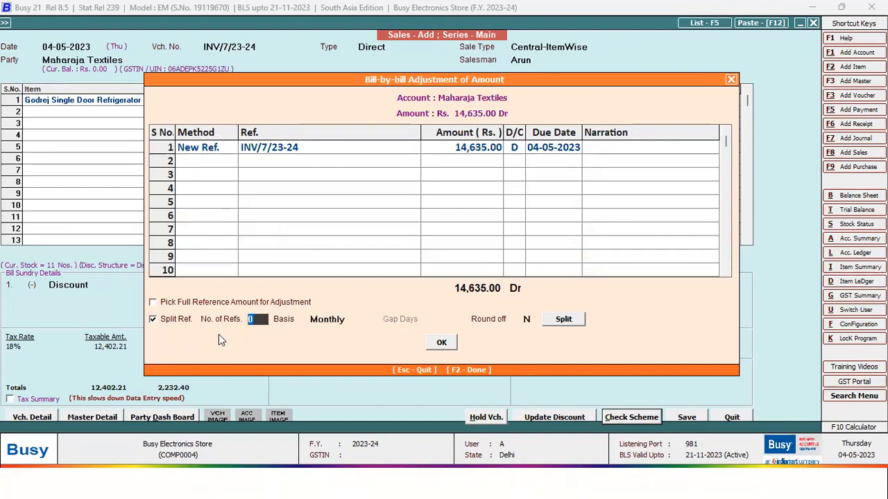
pyautogui.write('3')
pyautogui.press('Return')
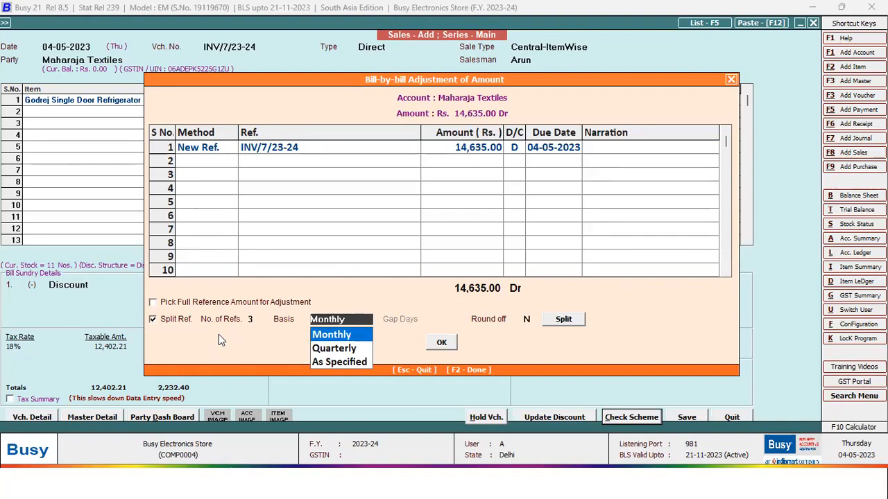
pyautogui.press('Return')
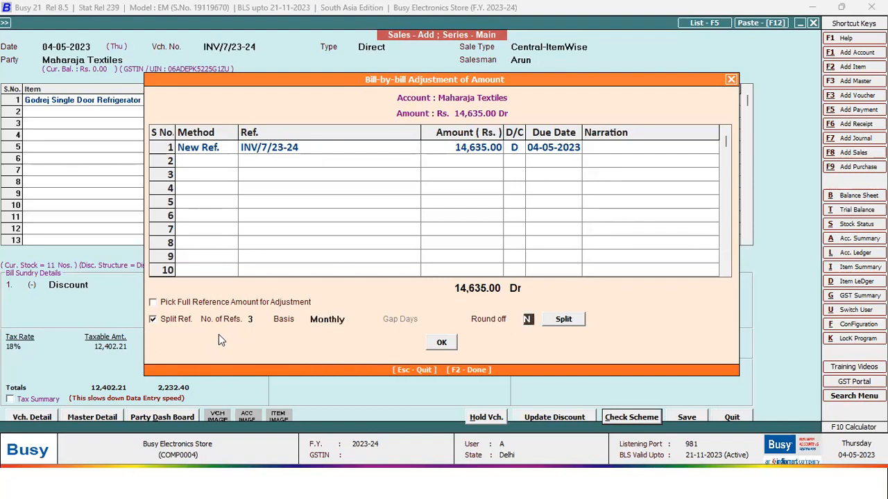
pyautogui.click(563, 324)
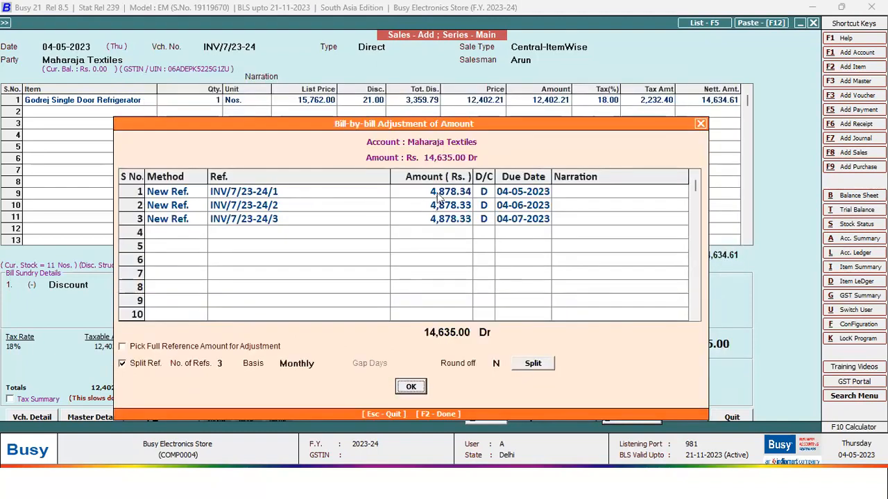
pyautogui.moveTo(436, 194); pyautogui.dragTo(444, 235)
pyautogui.click(448, 198)
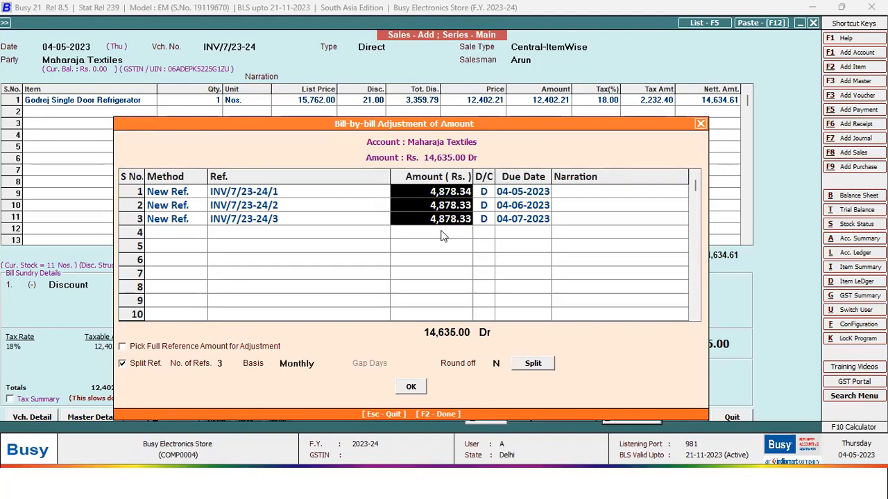
# - Save the sales voucher without printing, e-mailing or SMS, and close the entry
pyautogui.press('F2')
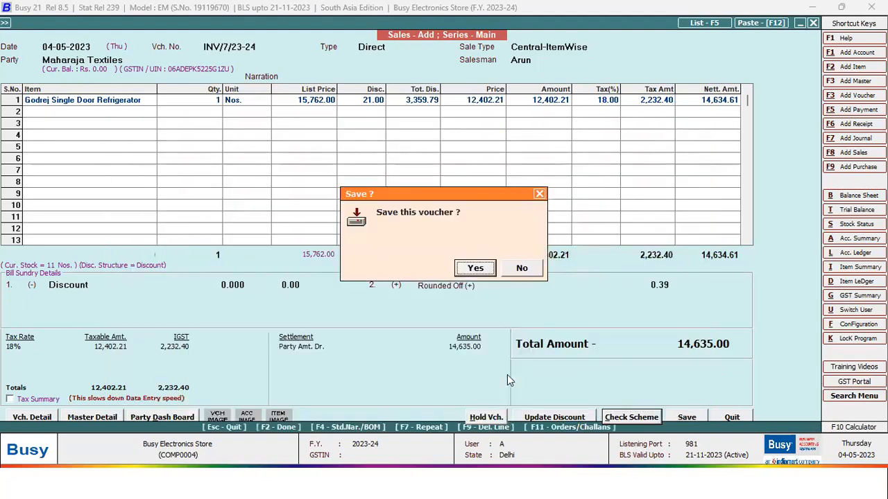
pyautogui.click(477, 270)
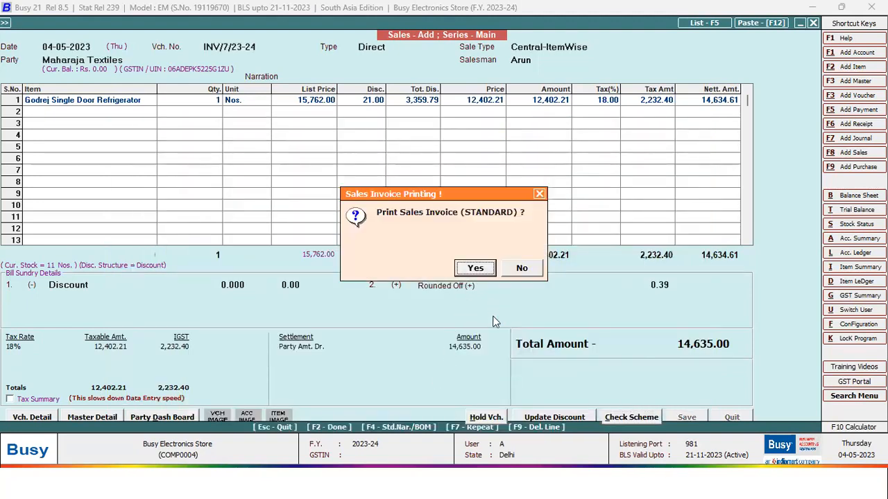
pyautogui.click(523, 269)
pyautogui.click(521, 268)
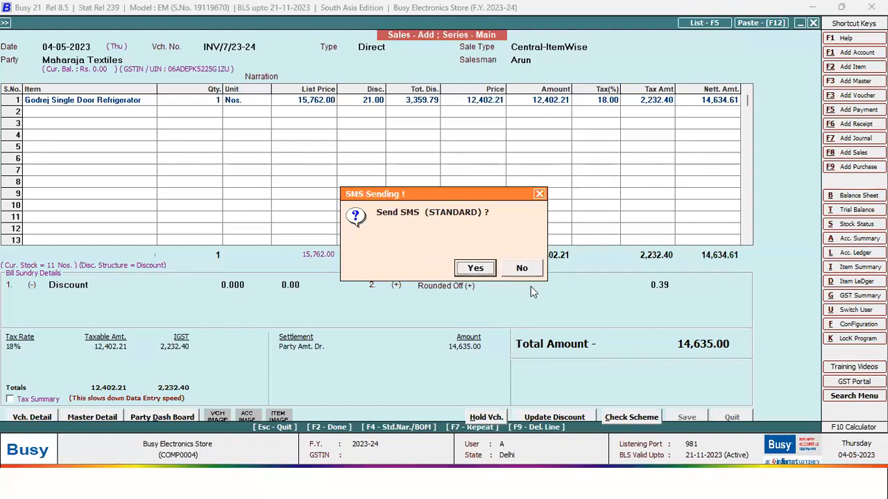
pyautogui.click(521, 269)
pyautogui.press('Escape')
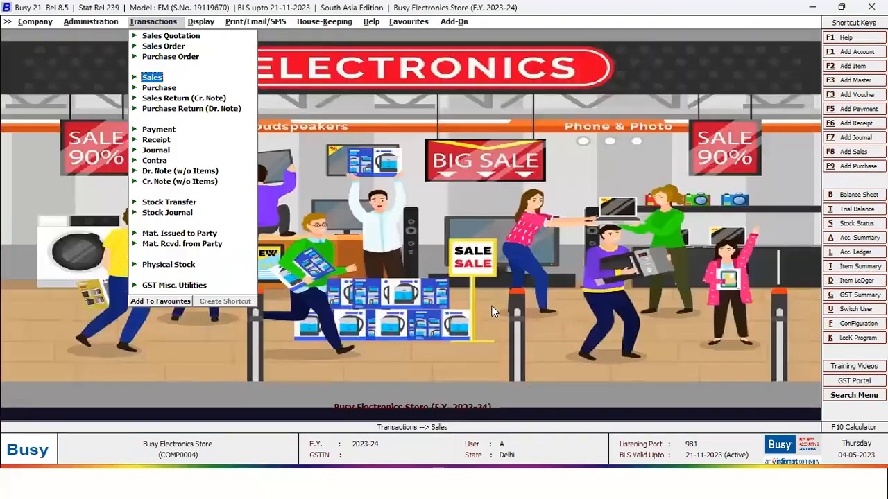
# - Start a new receipt voucher from Transactions > Receipt > Add
pyautogui.press('Down')
pyautogui.press('Down')
pyautogui.press('Down')
pyautogui.press('Down')
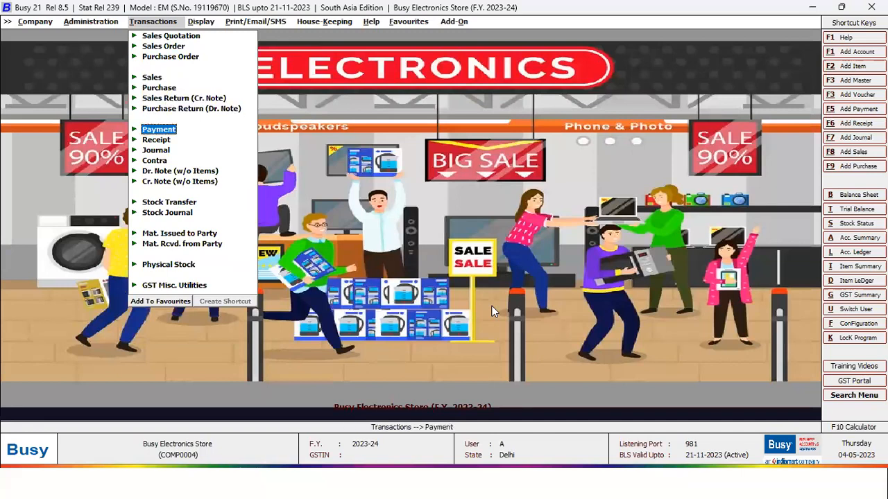
pyautogui.press('Down')
pyautogui.press('Down')
pyautogui.press('Return')
pyautogui.press('Up')
pyautogui.press('Up')
pyautogui.press('Return')
pyautogui.press('Down')
pyautogui.press('Return')
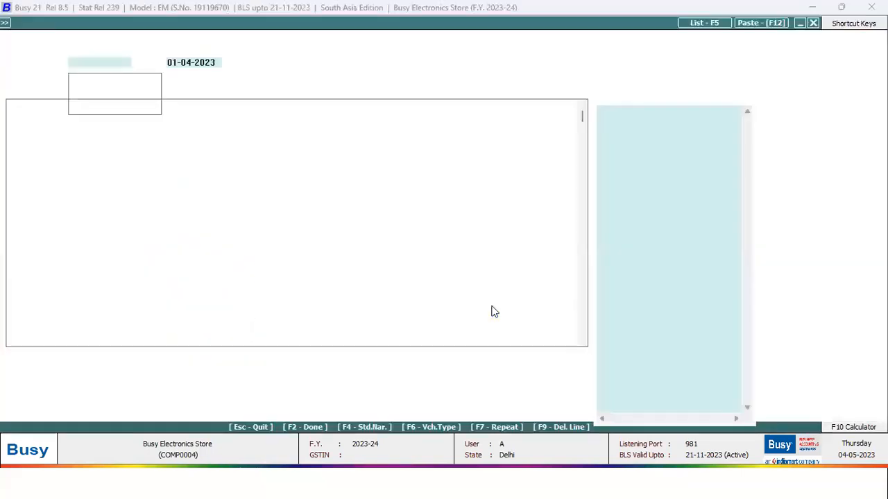
pyautogui.press('Return')
pyautogui.press('Return')
pyautogui.press('Return')
# - Credit Maharaja Textiles with a received amount of 4,878
pyautogui.write('maha')
pyautogui.press('Return')
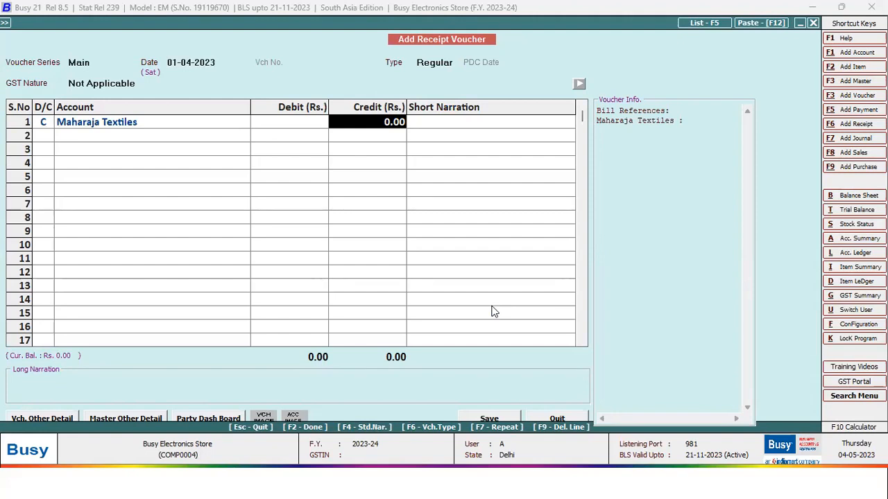
pyautogui.write('4000')
pyautogui.press('BackSpace')
pyautogui.press('BackSpace')
pyautogui.press('BackSpace')
pyautogui.press('BackSpace')
pyautogui.write('50000')
pyautogui.press('BackSpace')
pyautogui.press('BackSpace')
pyautogui.press('BackSpace')
pyautogui.press('BackSpace')
pyautogui.press('BackSpace')
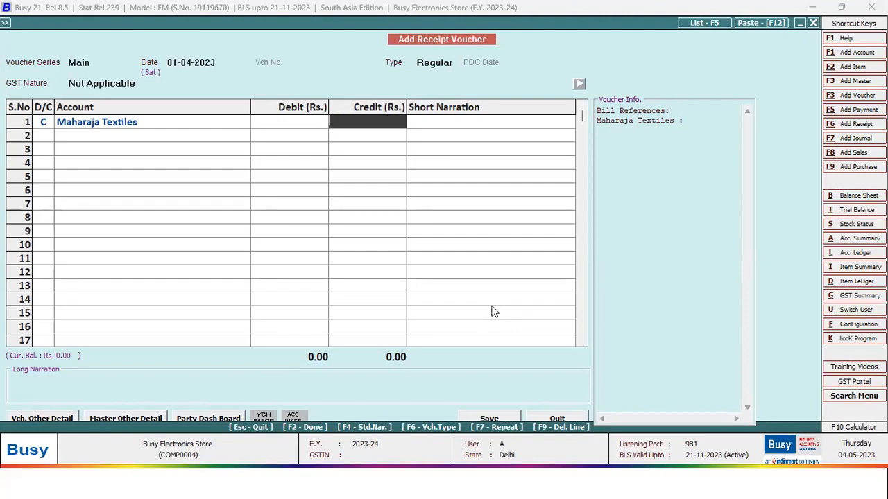
pyautogui.write('4878')
pyautogui.press('Return')
# - Adjust the 4,878 against bill INV/7/23-24/1, debit Cash and close the receipt
pyautogui.press('Return')
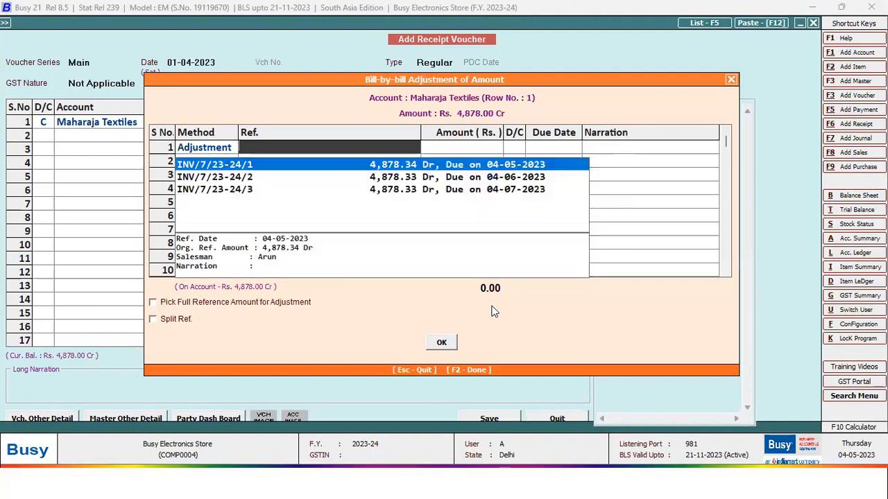
pyautogui.press('Down')
pyautogui.press('Up')
pyautogui.press('Return')
pyautogui.press('Return')
pyautogui.press('Return')
pyautogui.press('Return')
pyautogui.press('Return')
pyautogui.press('Return')
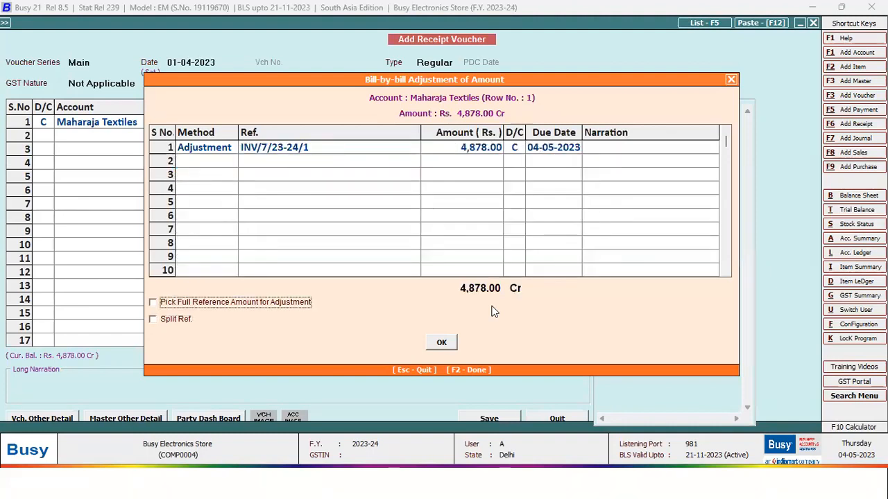
pyautogui.press('Return')
pyautogui.write('ca')
pyautogui.press('Return')
pyautogui.press('Return')
pyautogui.press('Return')
pyautogui.press('Return')
pyautogui.press('Return')
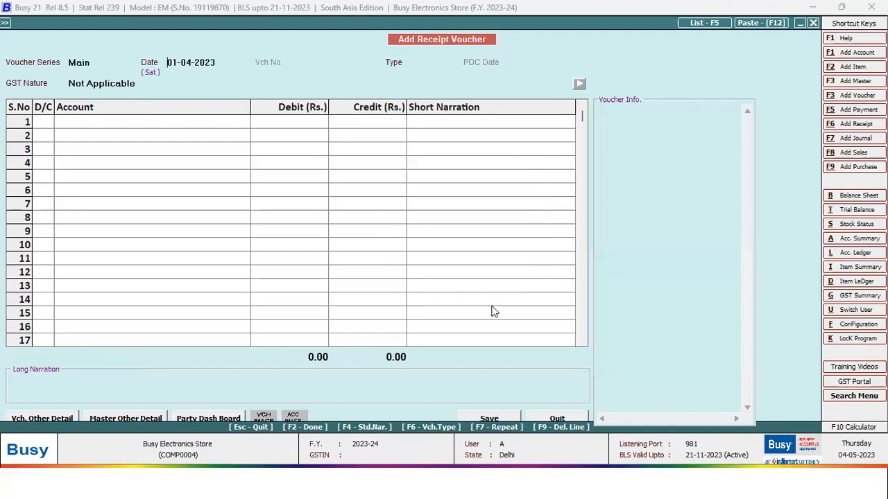
pyautogui.press('Escape')
pyautogui.press('Right')
pyautogui.press('Up')
pyautogui.press('Up')
pyautogui.press('Up')
pyautogui.press('Up')
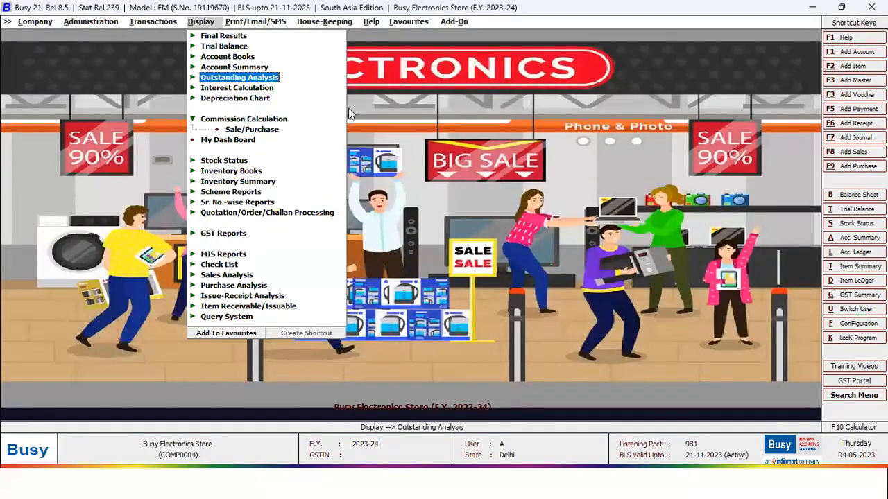
pyautogui.press('Return')
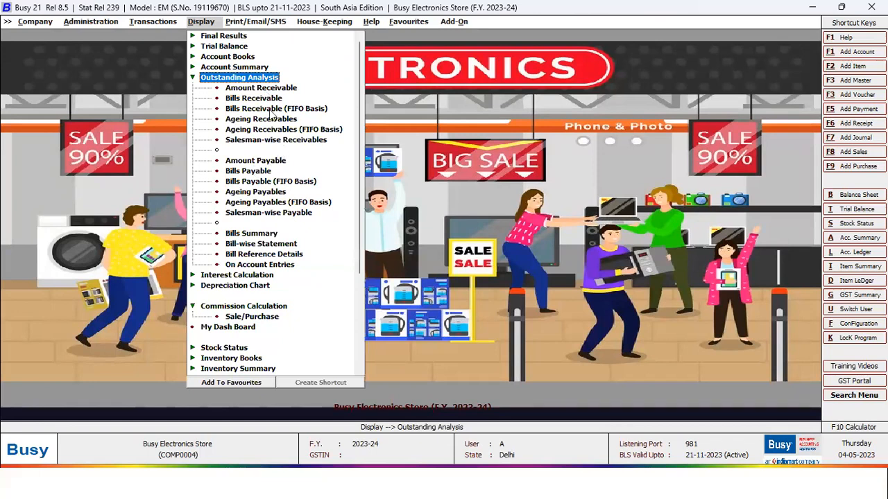
pyautogui.click(261, 88)
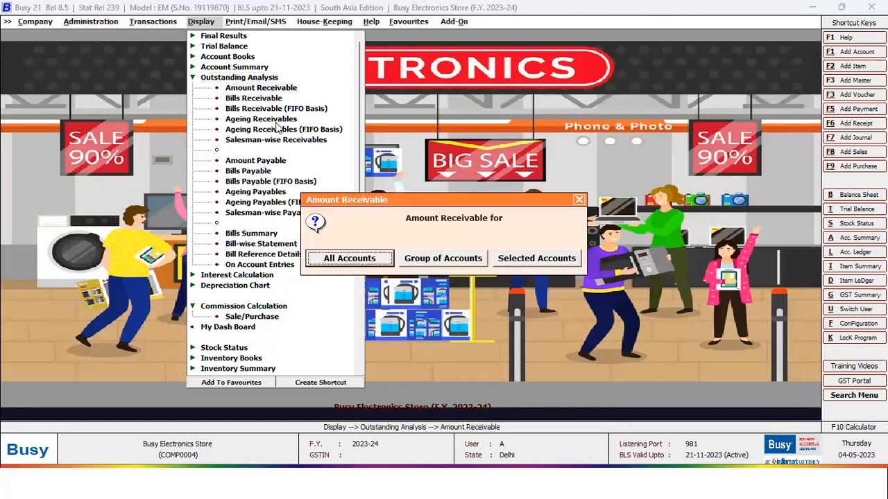
pyautogui.click(527, 260)
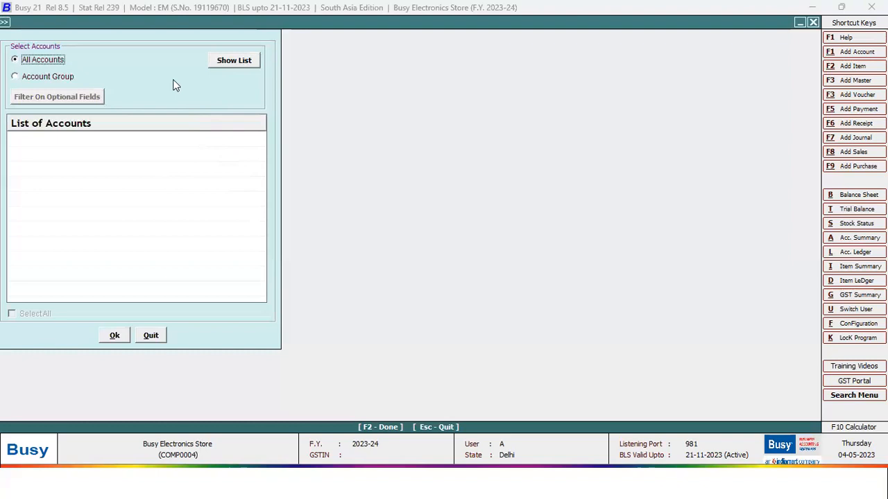
pyautogui.click(223, 64)
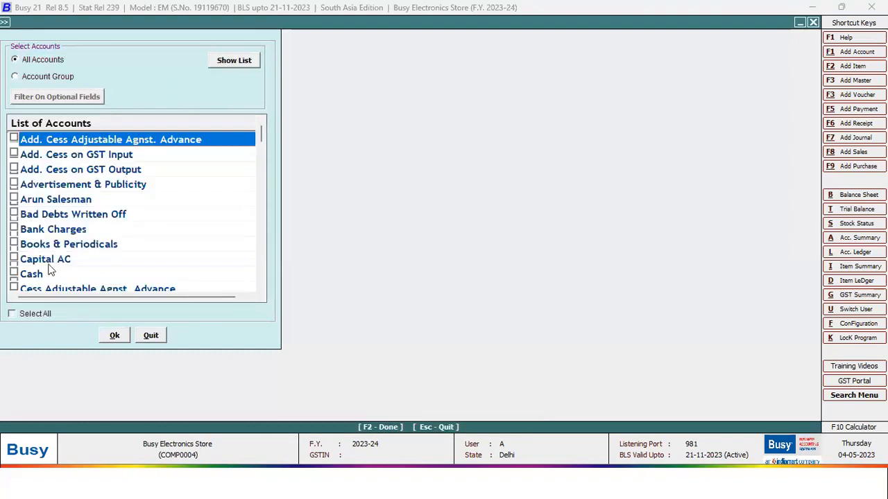
pyautogui.click(50, 272)
pyautogui.scroll(-8, 50, 272)
pyautogui.press('F2')
pyautogui.press('F2')
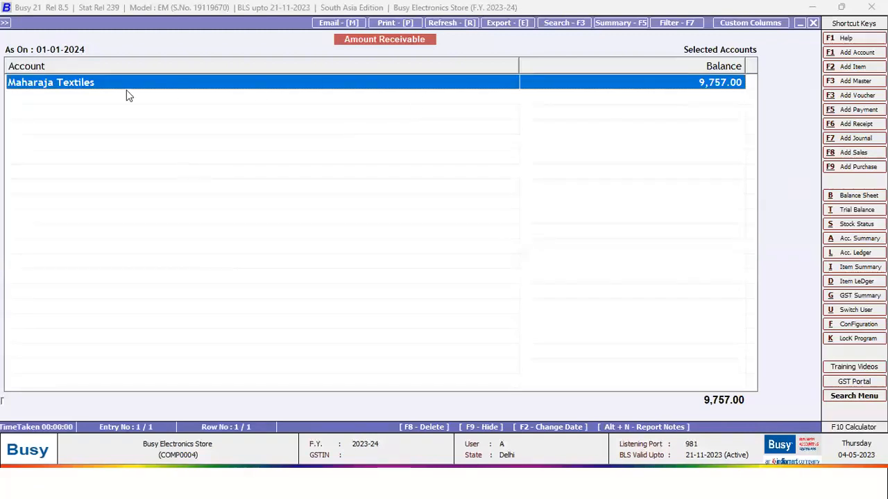
pyautogui.press('Return')
pyautogui.press('Down')
pyautogui.press('Up')
pyautogui.press('Down')
pyautogui.press('Up')
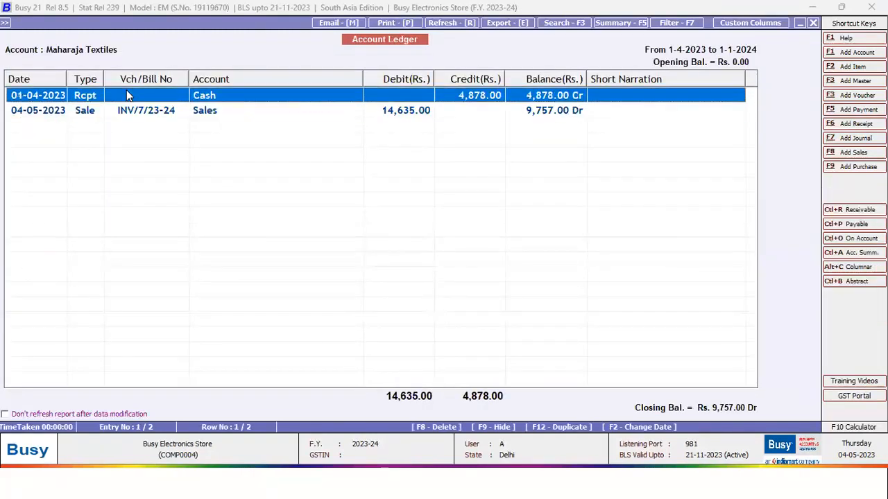
pyautogui.press('Escape')
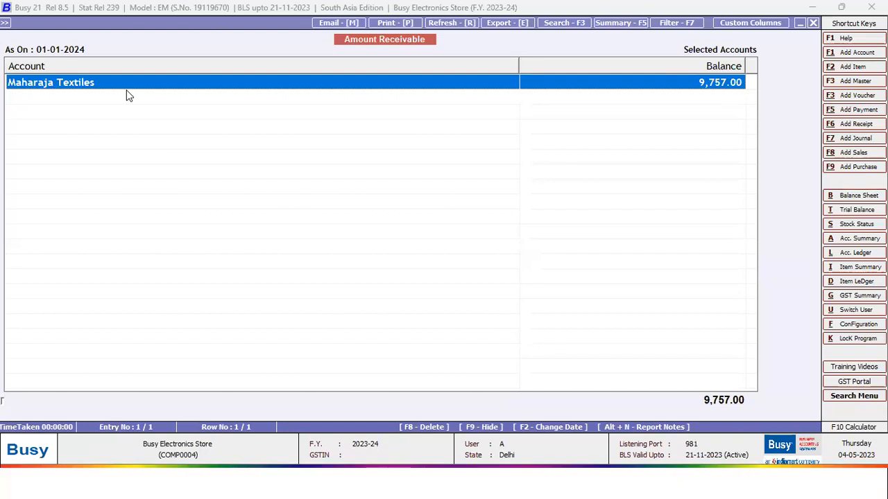
pyautogui.press('Escape')
pyautogui.press('Escape')
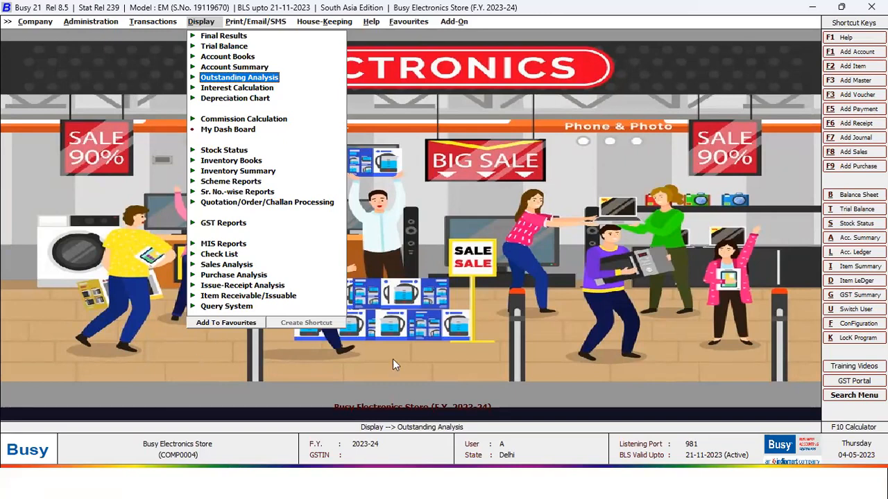
# - Minimise Busy, bring up BUSY For Electronic Shop.pptx and scroll thumbnails to slides 15–18
pyautogui.click(613, 483)
pyautogui.moveTo(621, 484)
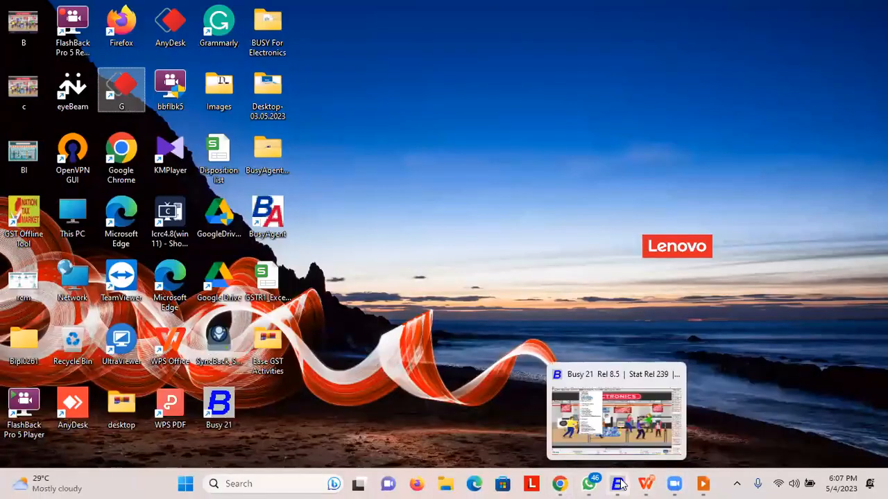
pyautogui.click(651, 484)
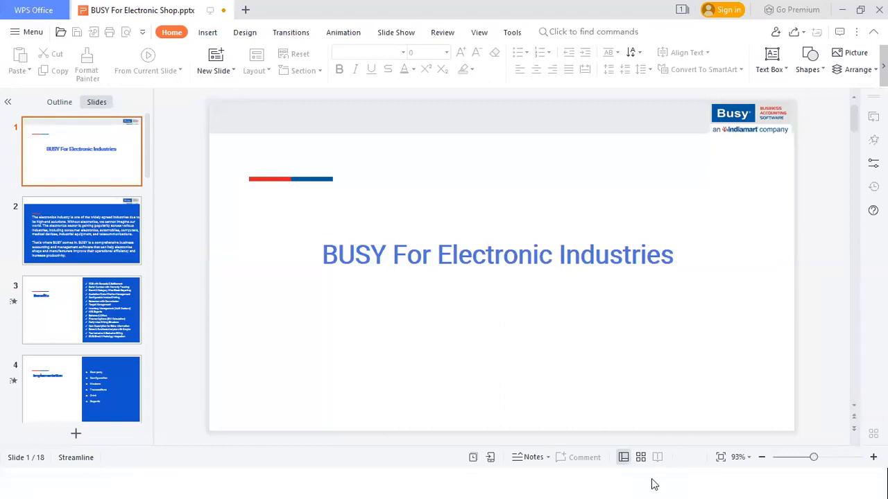
pyautogui.click(99, 160)
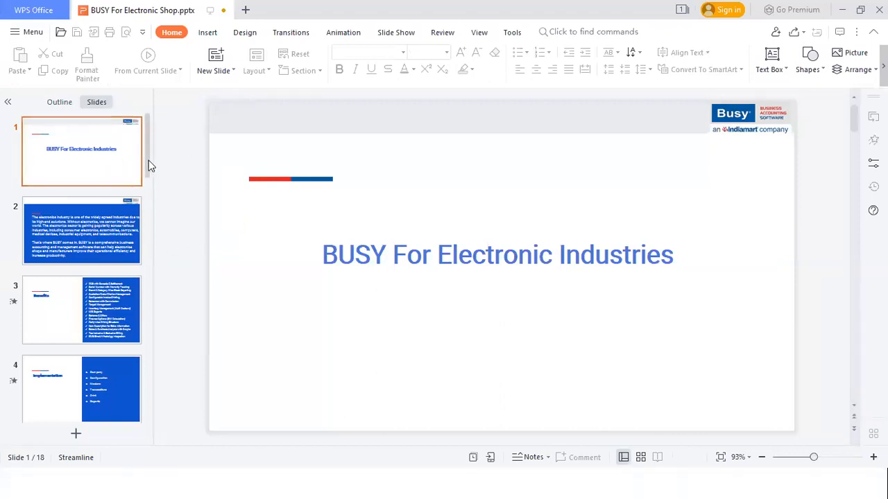
pyautogui.moveTo(149, 161); pyautogui.dragTo(142, 438)
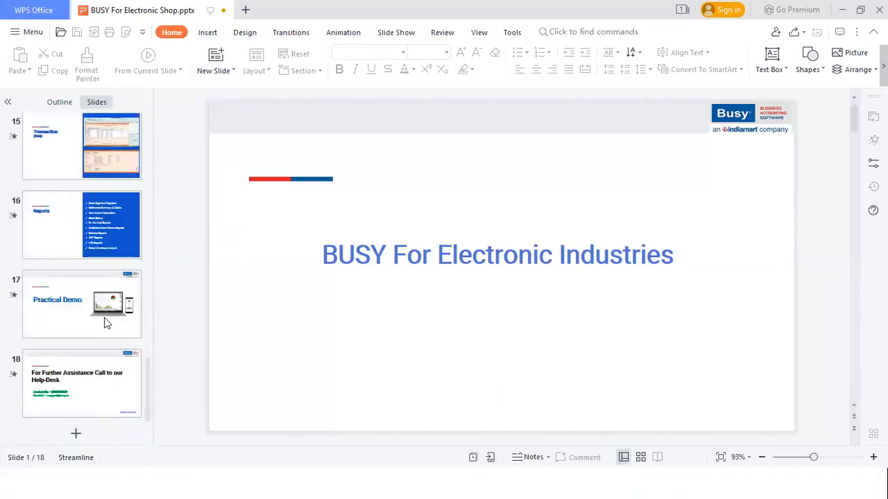